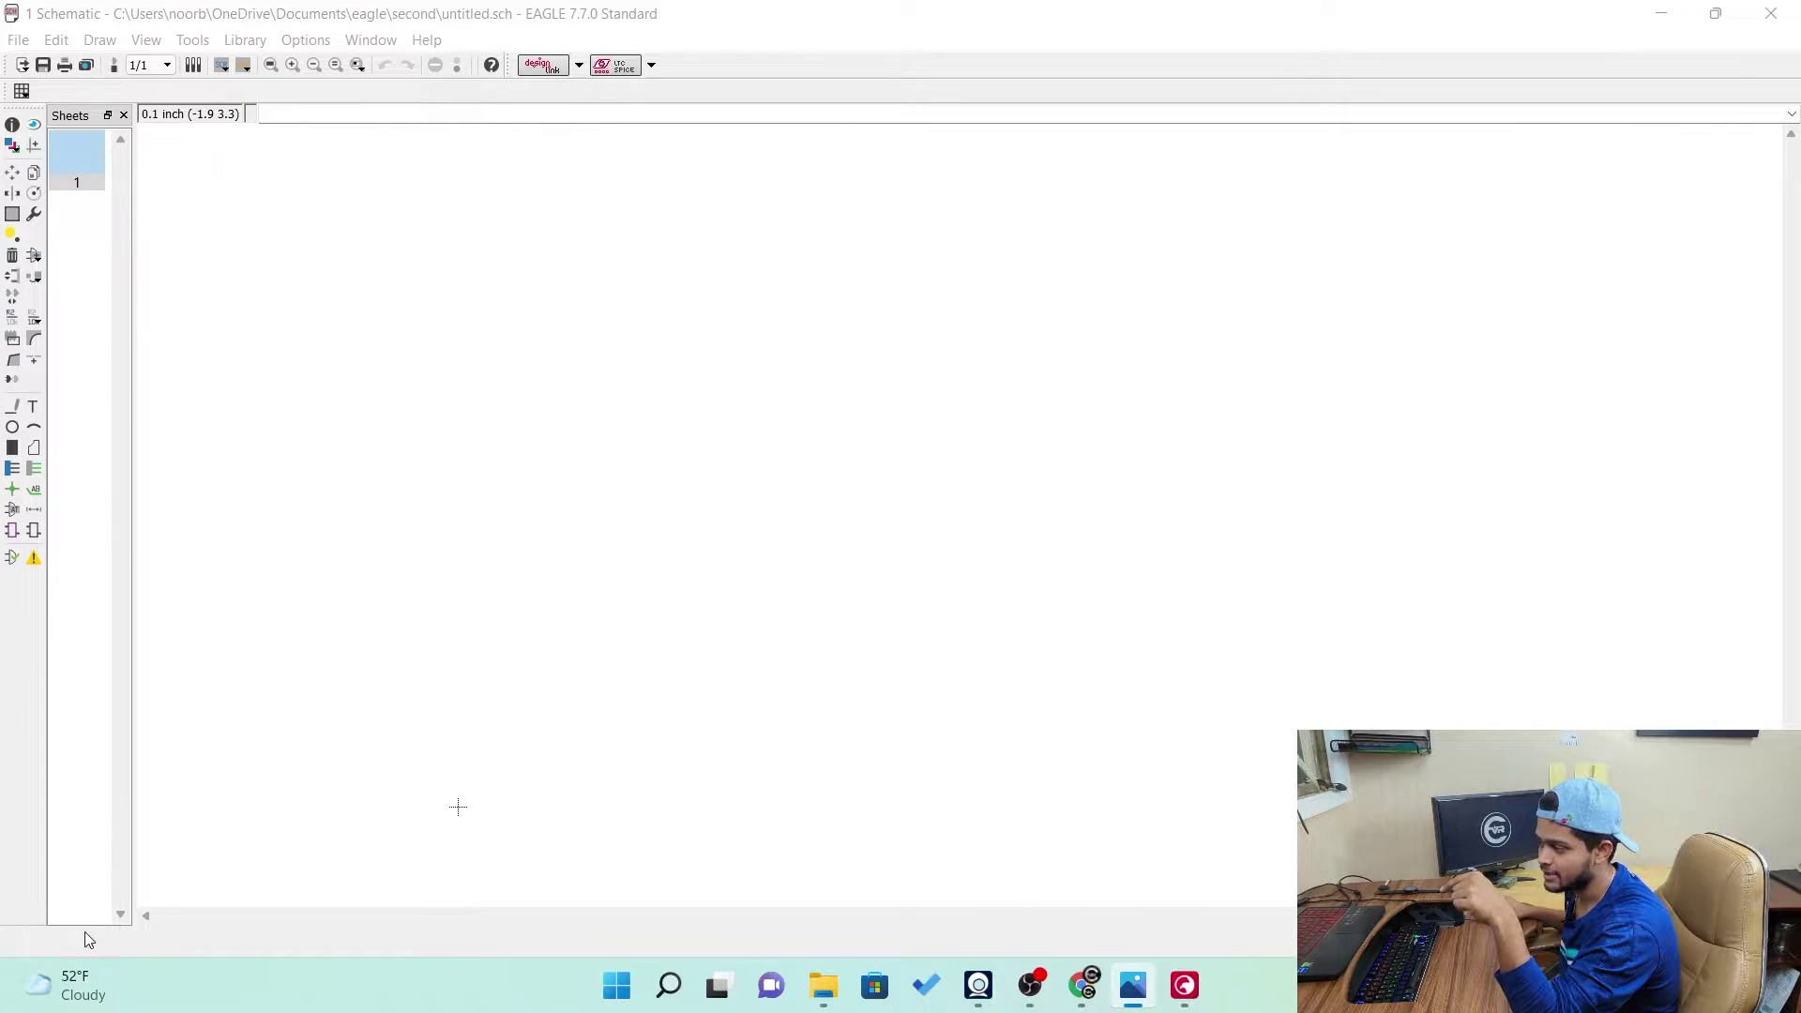
Open the Add part dialog, reposition it over the schematic and widen it so the library descriptions are readable
click(36, 258)
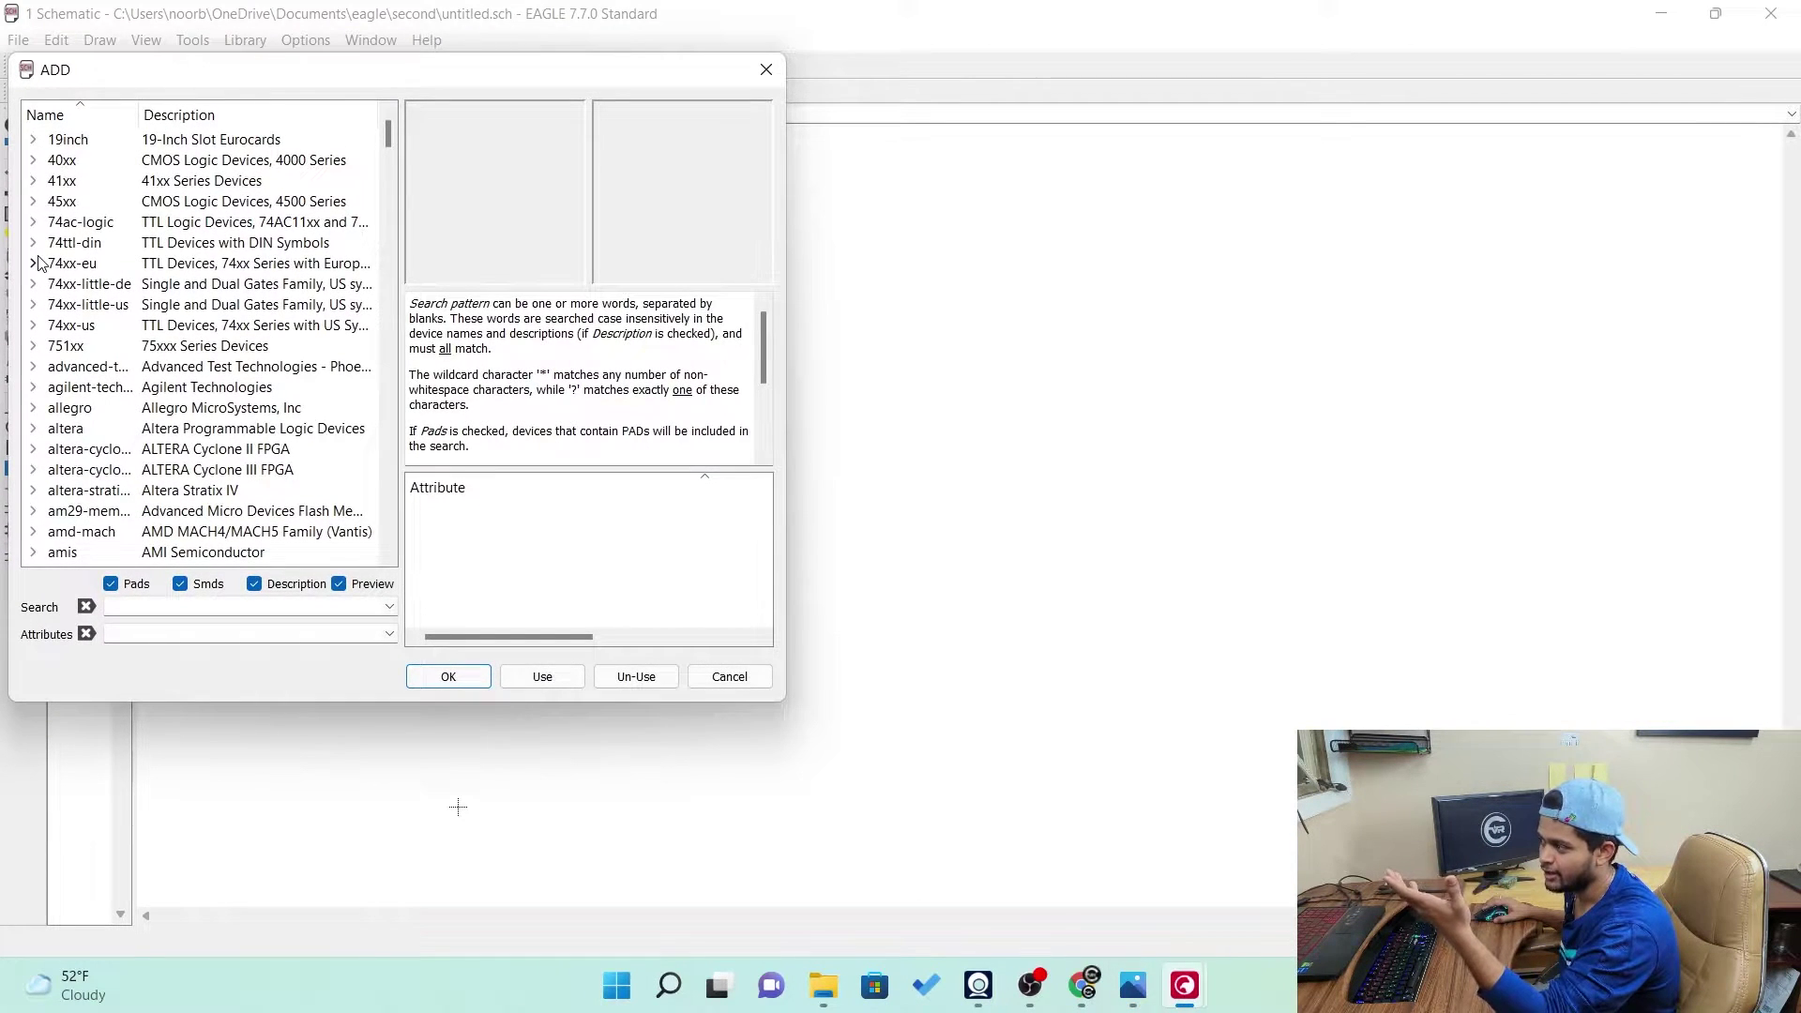
drag(206, 70, 708, 64)
drag(1287, 560, 1456, 561)
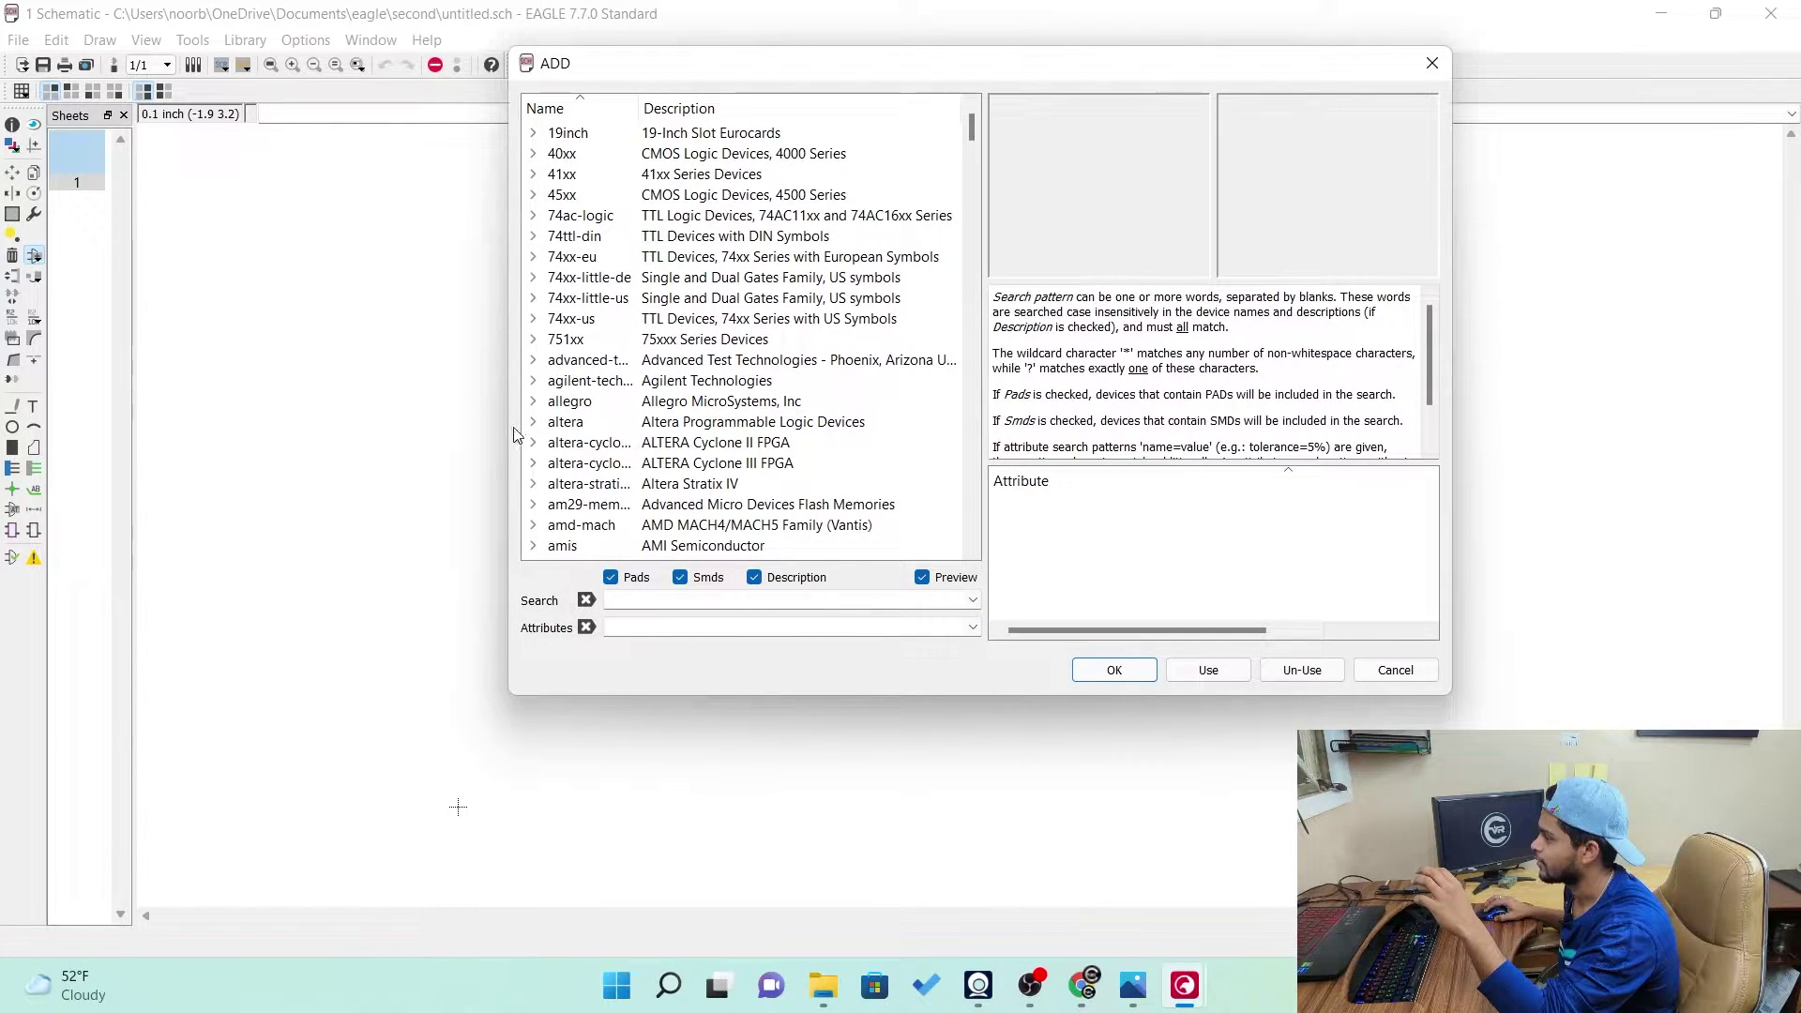
drag(510, 433, 366, 425)
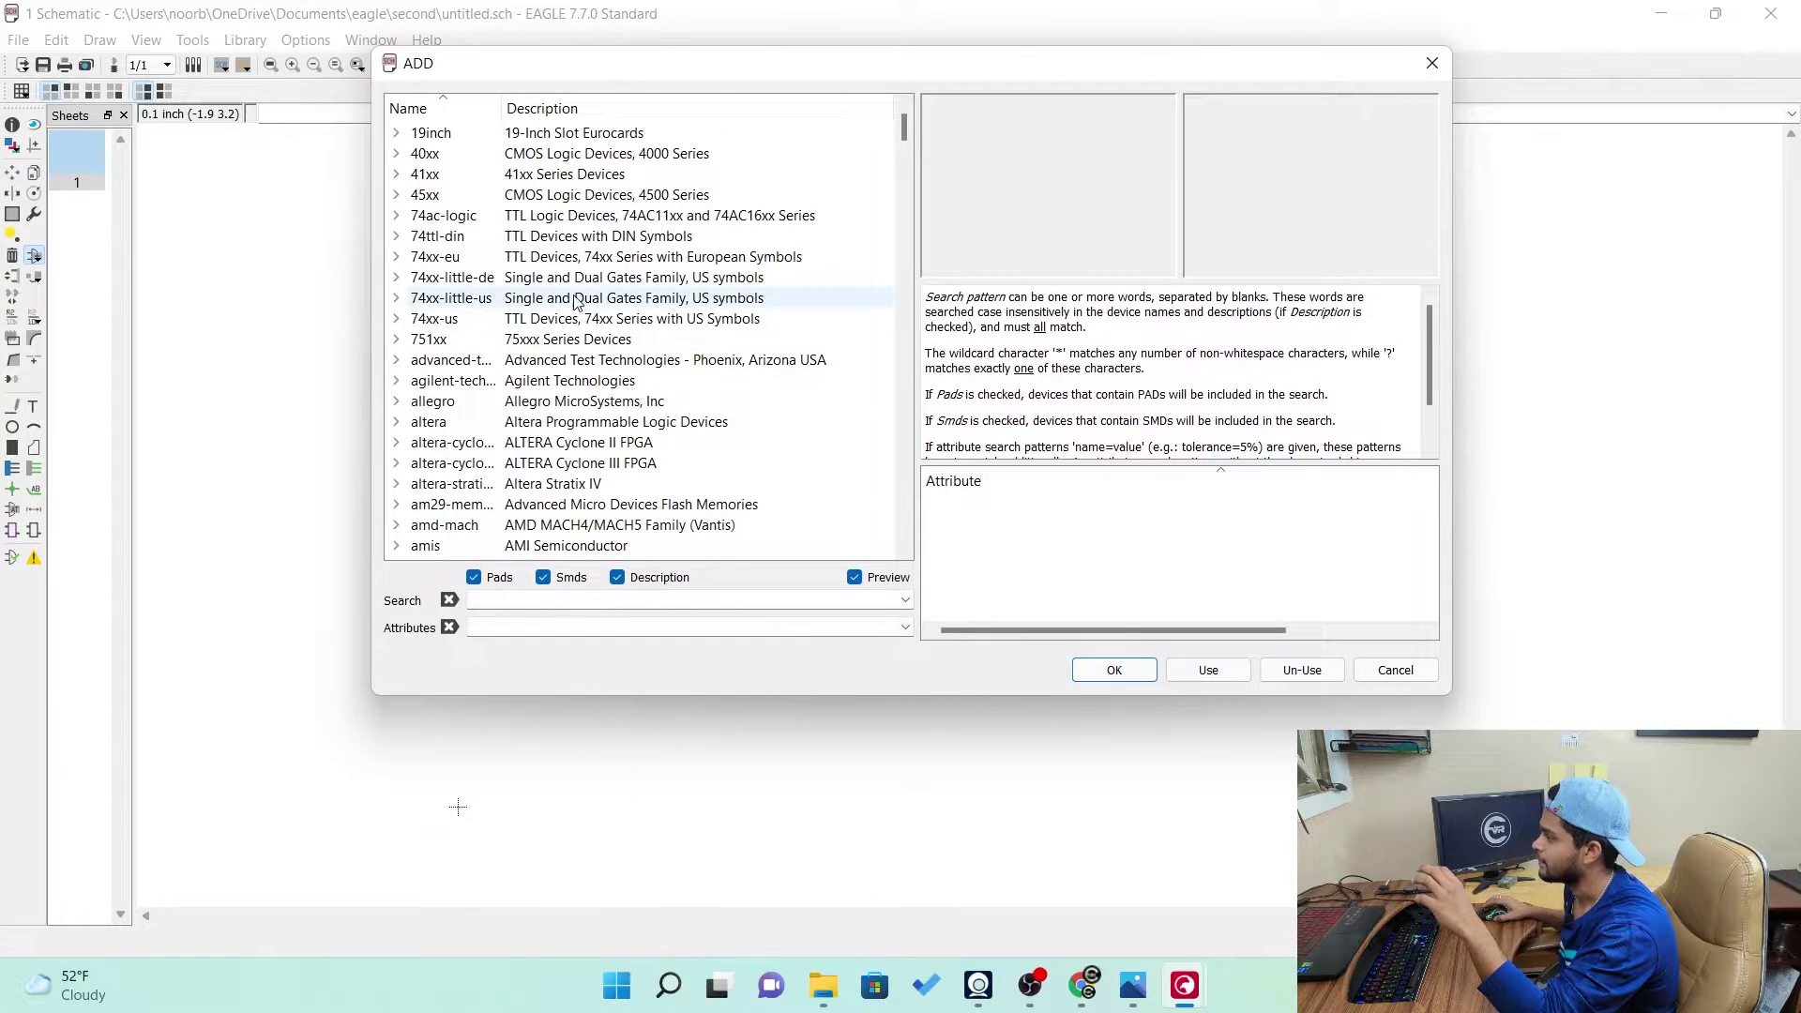
Browse the parts library list and examine the contents of the con-jack and con-jae connector libraries
scroll(706, 416, down, 13)
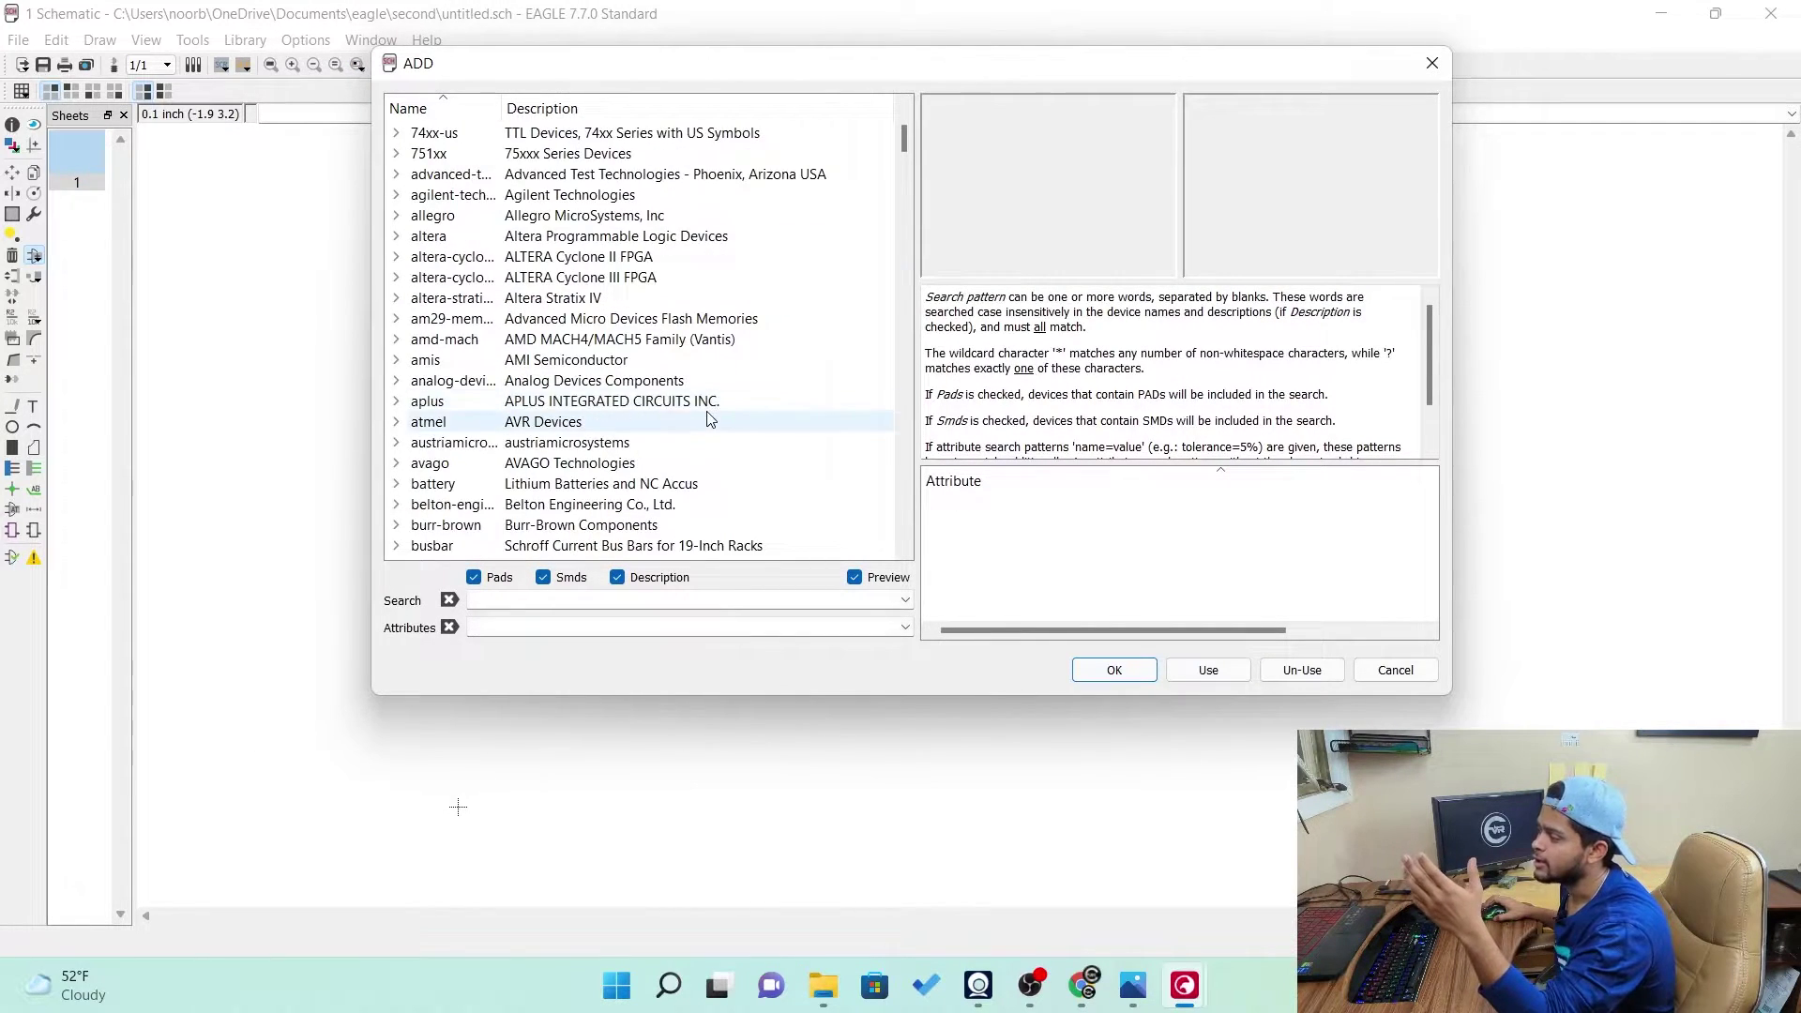
scroll(710, 418, down, 5)
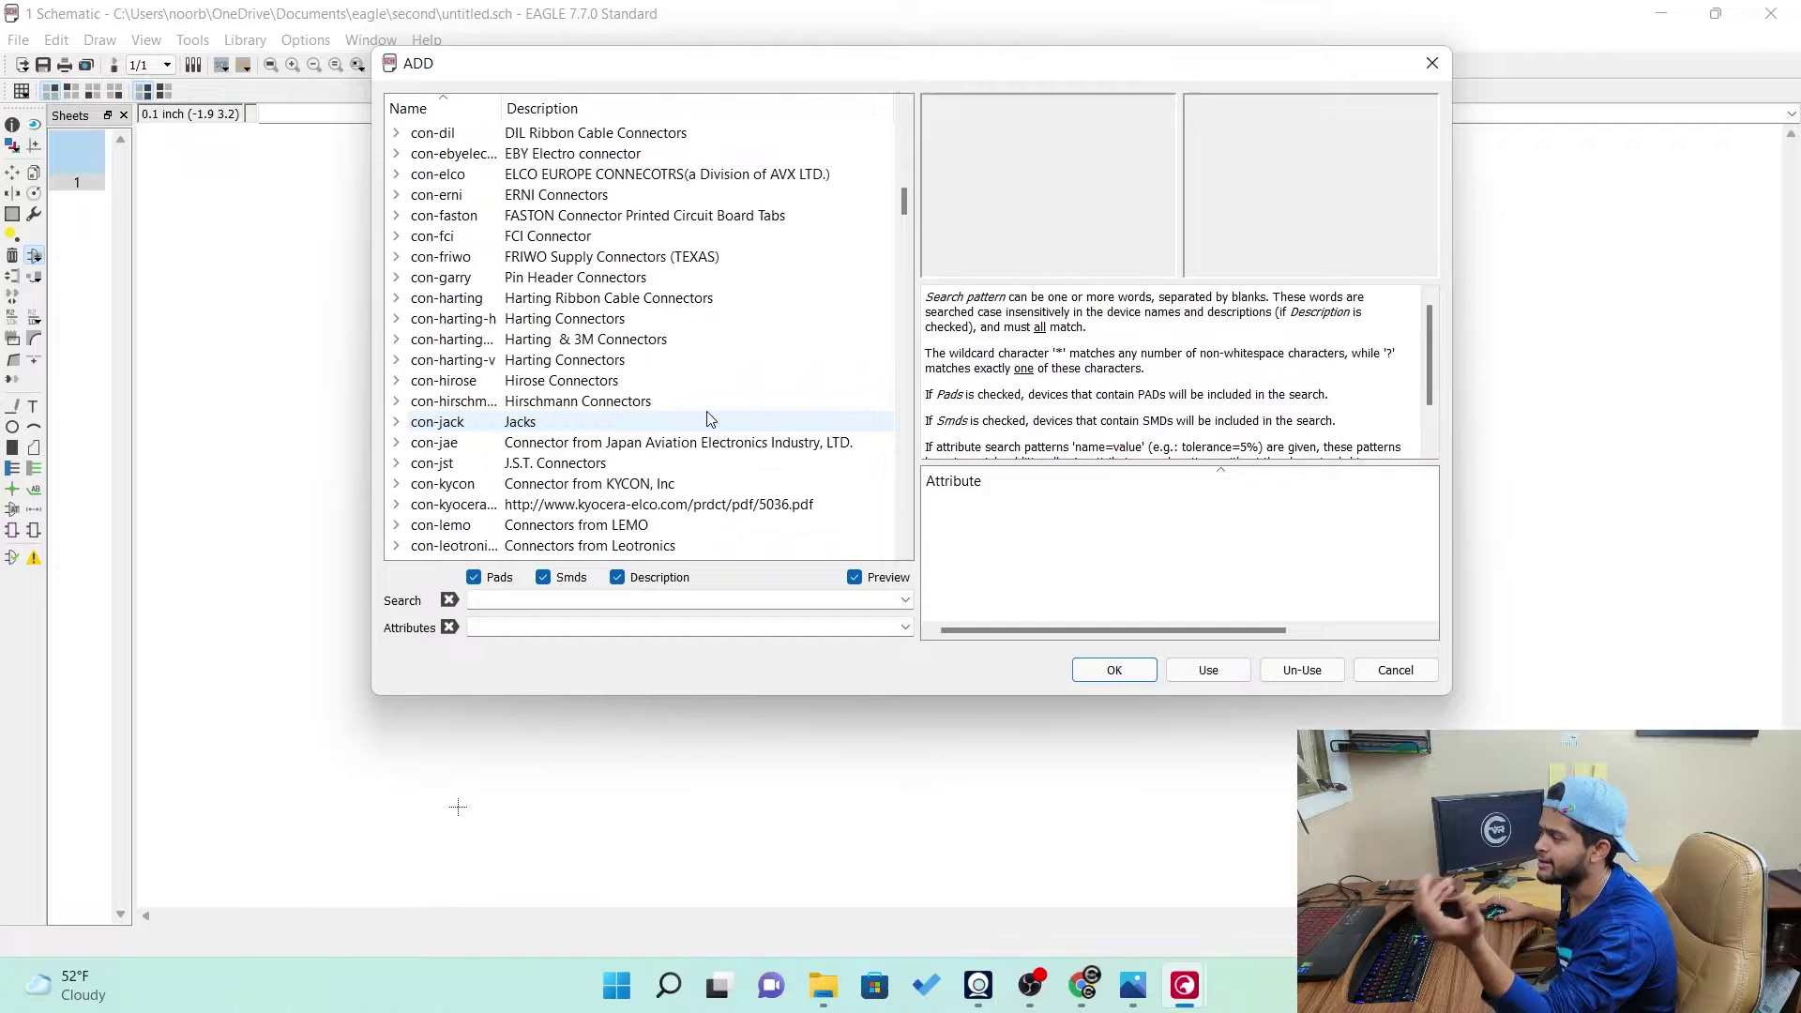
scroll(710, 418, down, 6)
scroll(704, 414, up, 2)
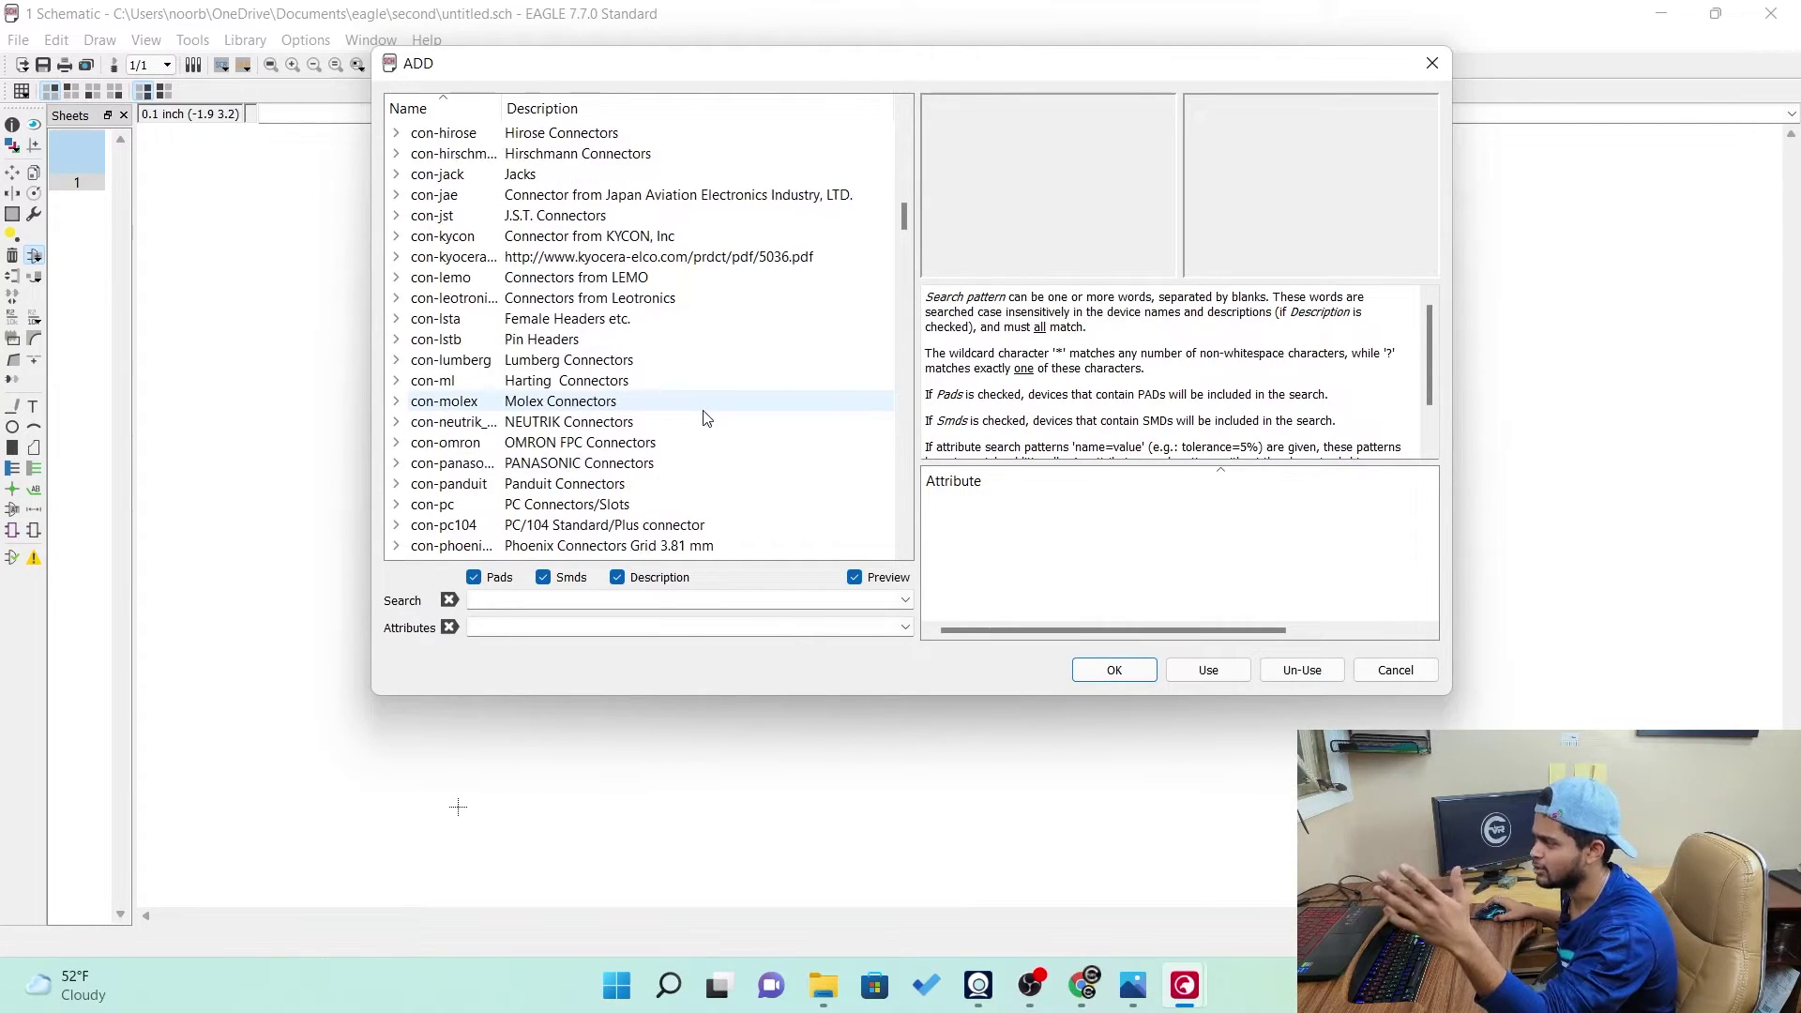
click(396, 174)
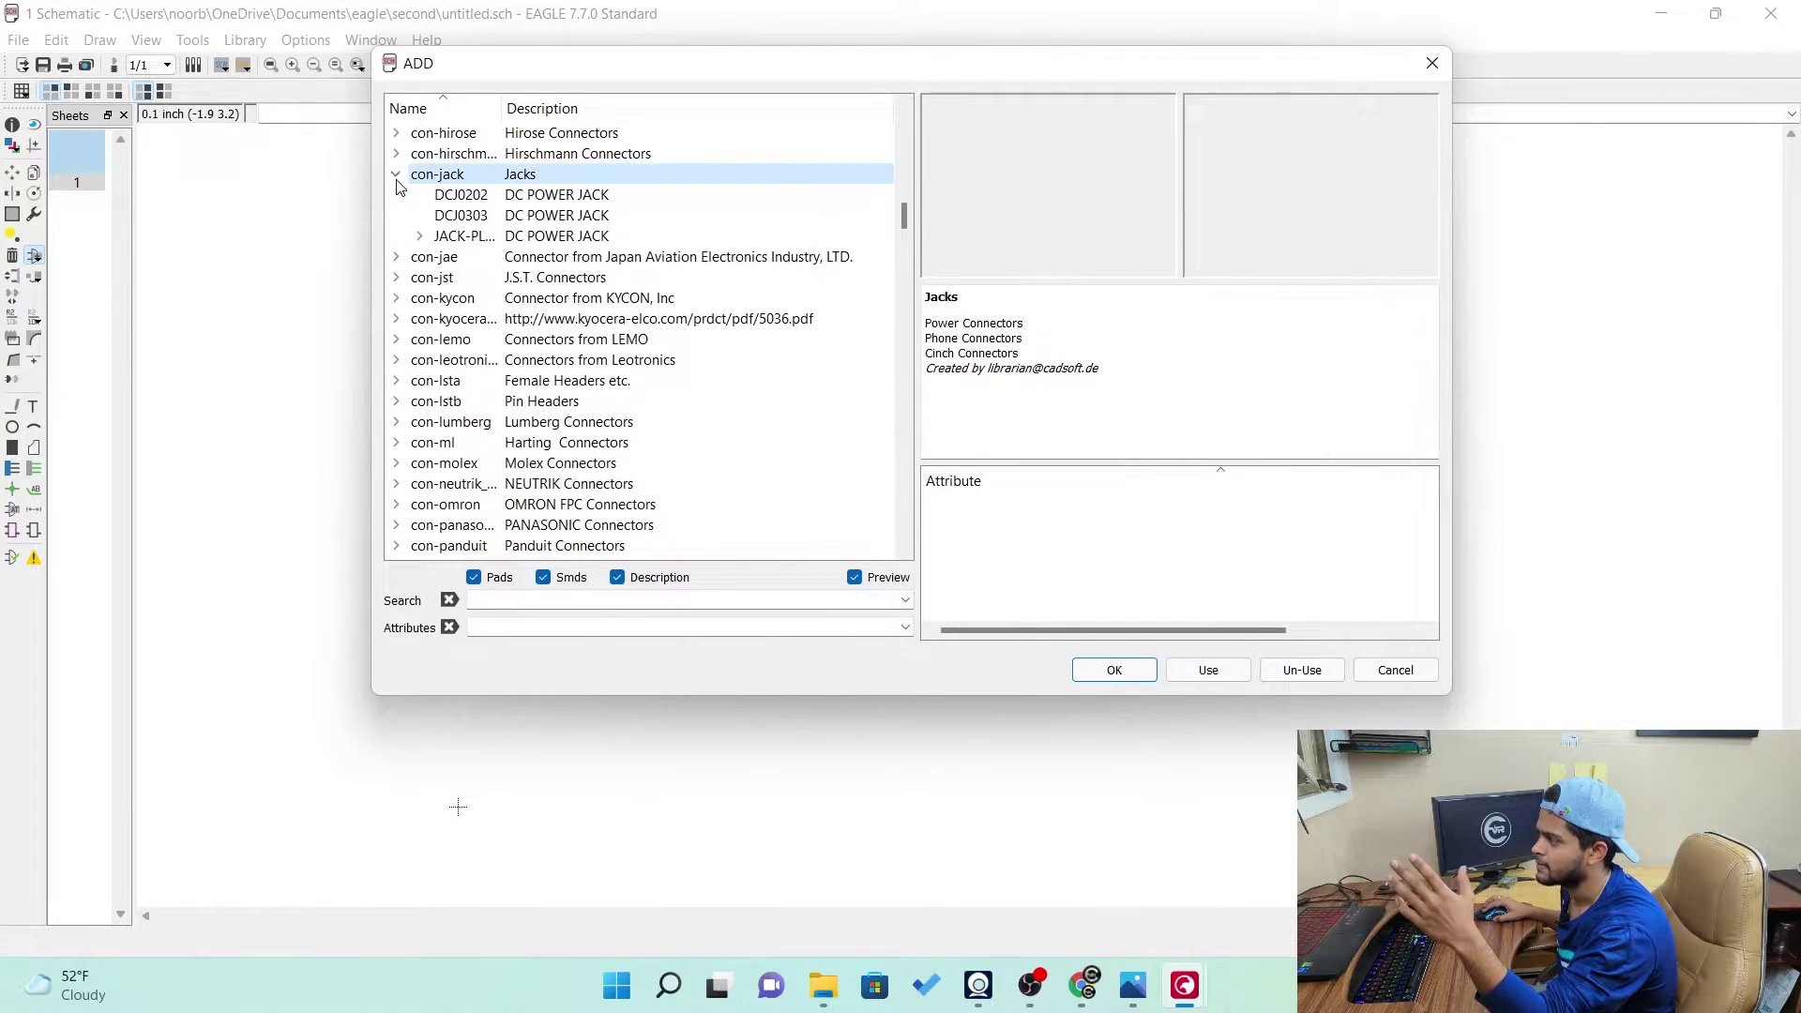
click(396, 257)
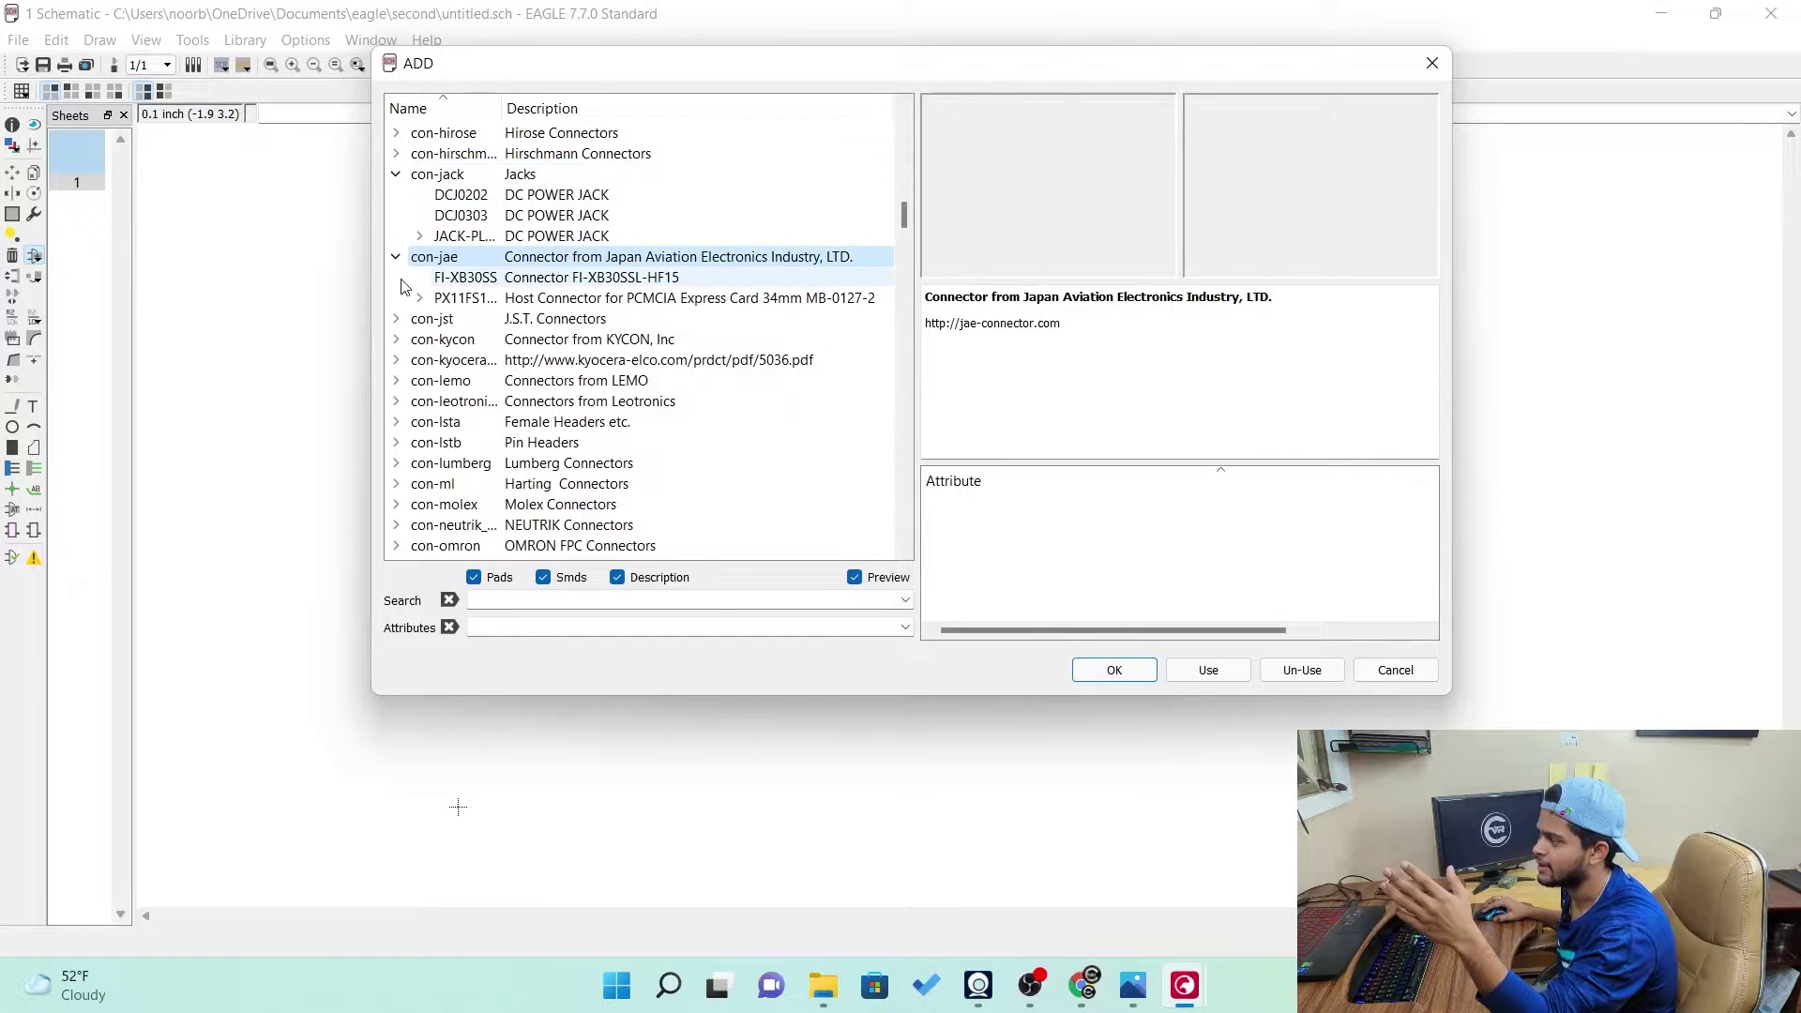
click(396, 174)
click(397, 196)
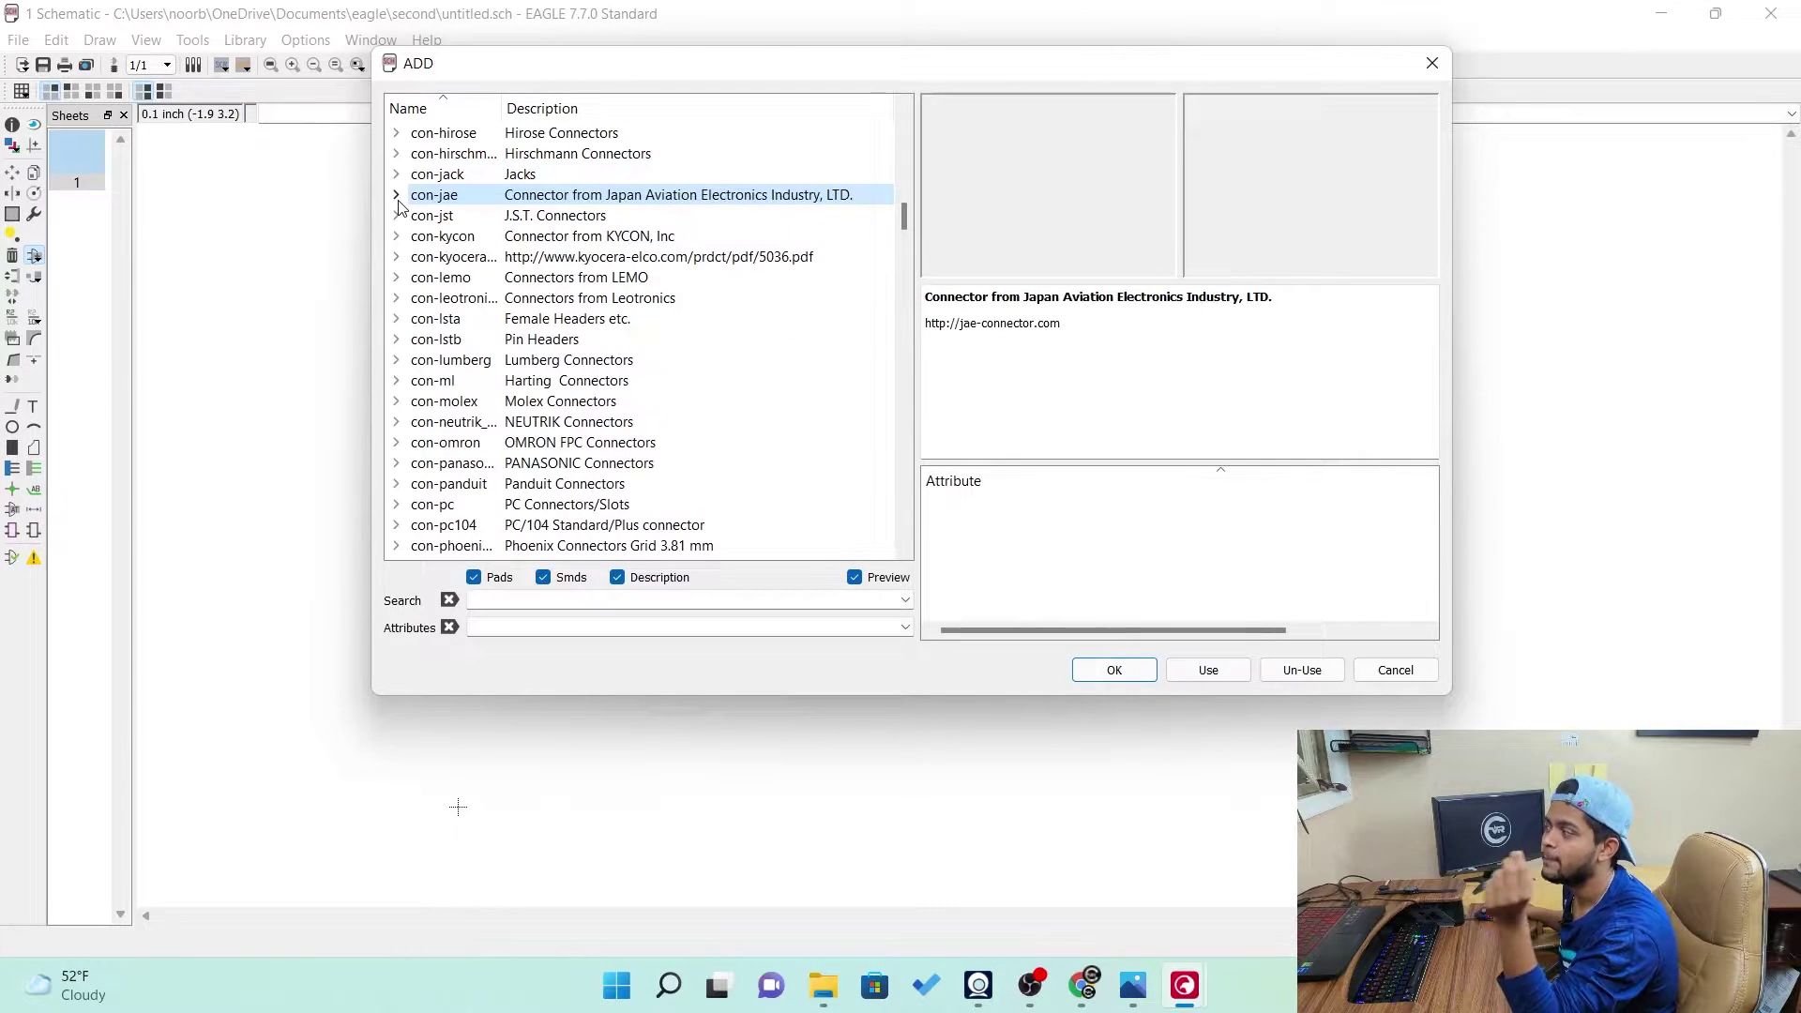
Find the rcl library of resistors, capacitors and inductors in the library list and read its description
scroll(413, 230, down, 5)
scroll(417, 236, down, 4)
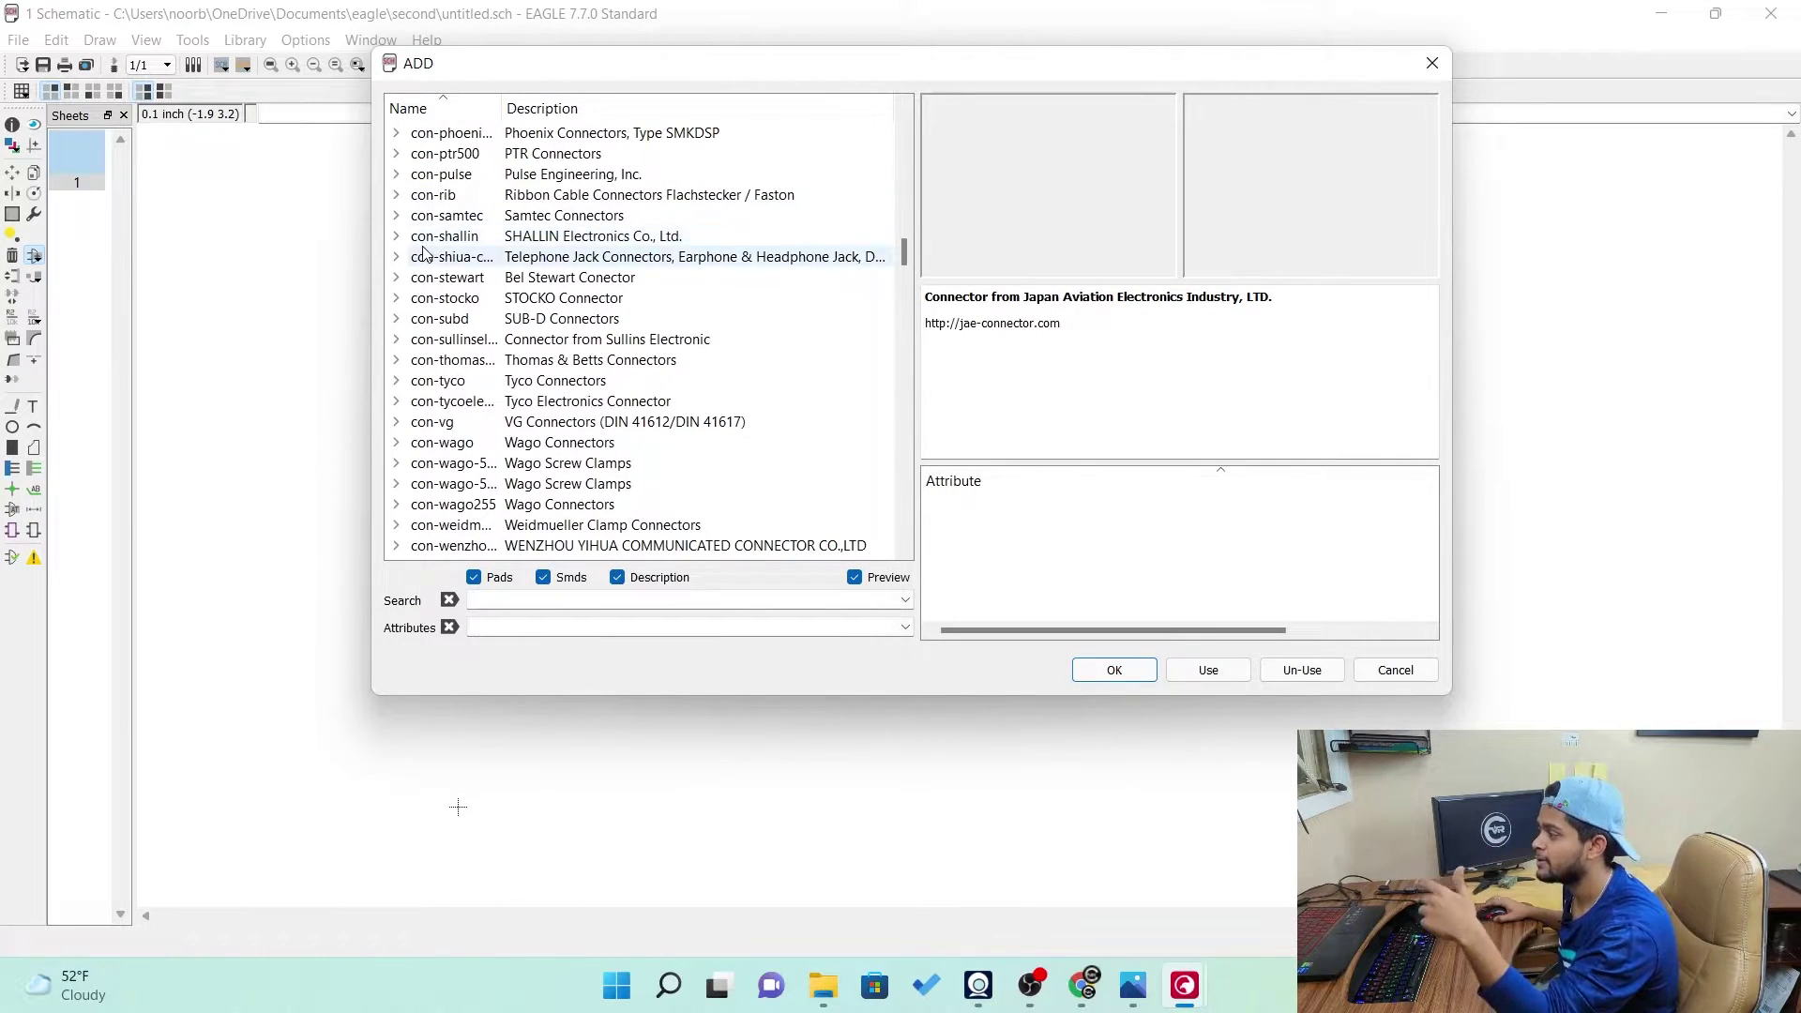
scroll(424, 253, down, 5)
scroll(428, 261, down, 6)
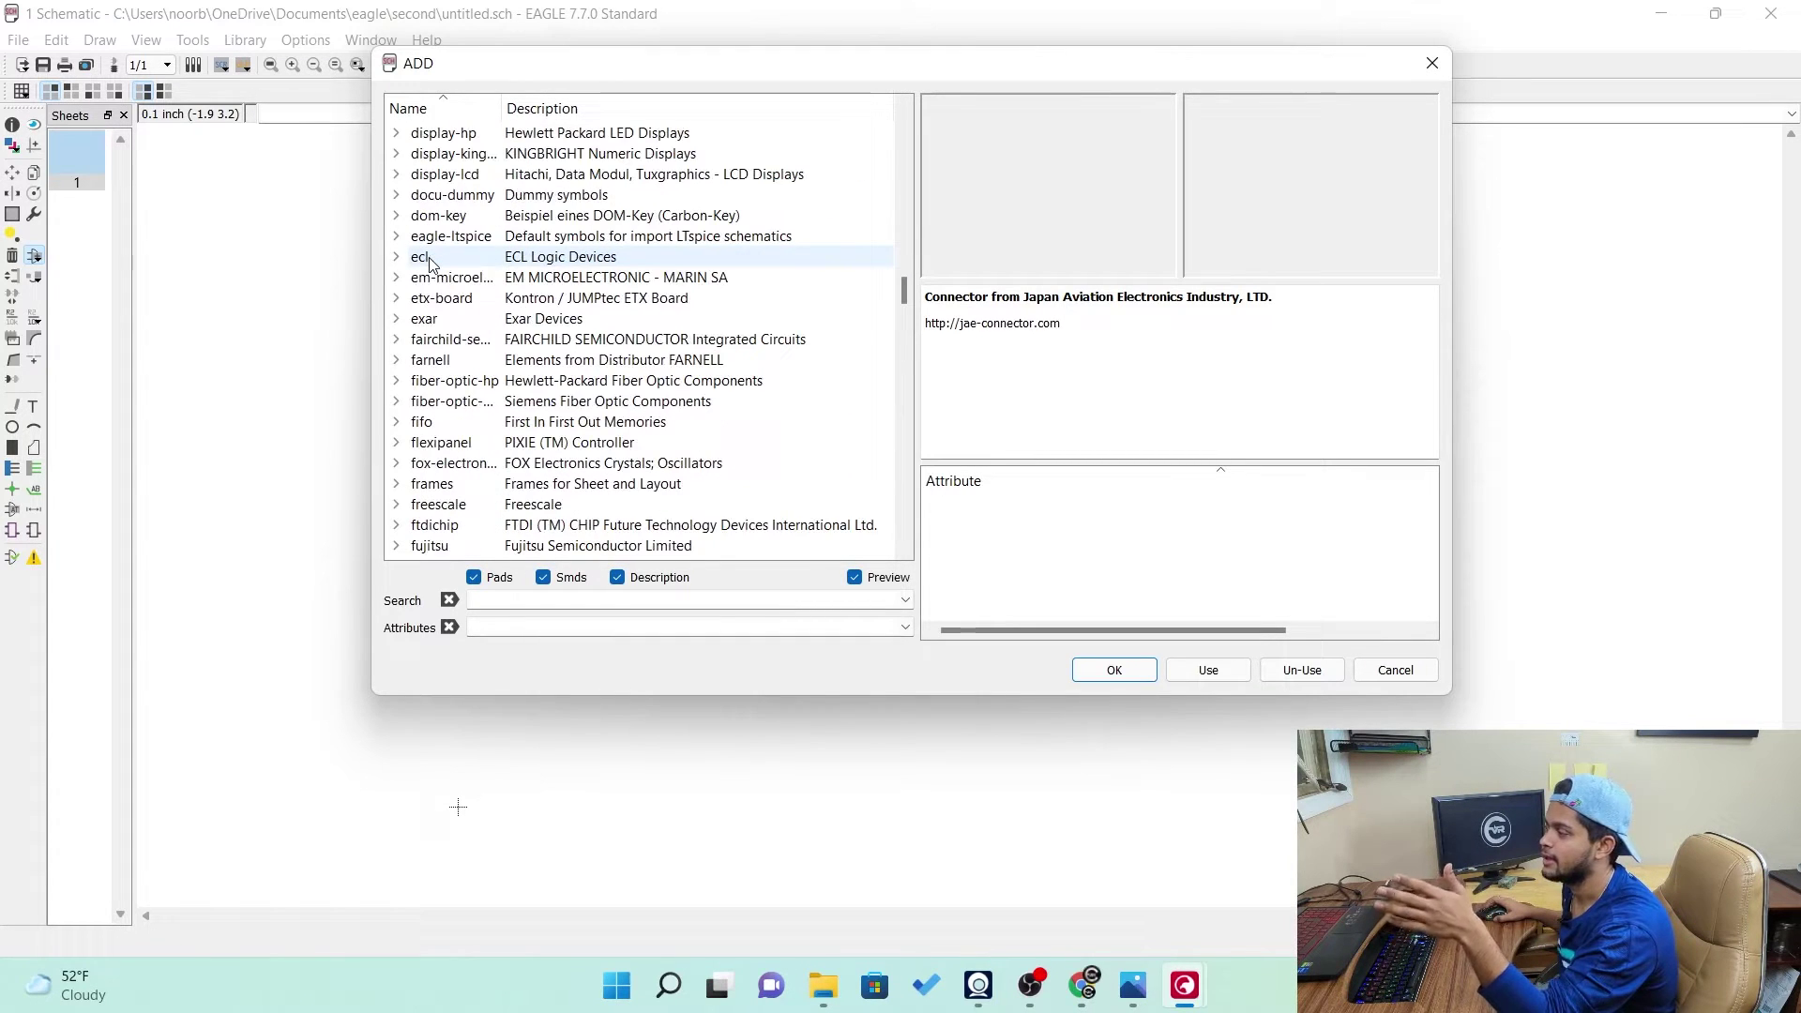
scroll(434, 267, down, 4)
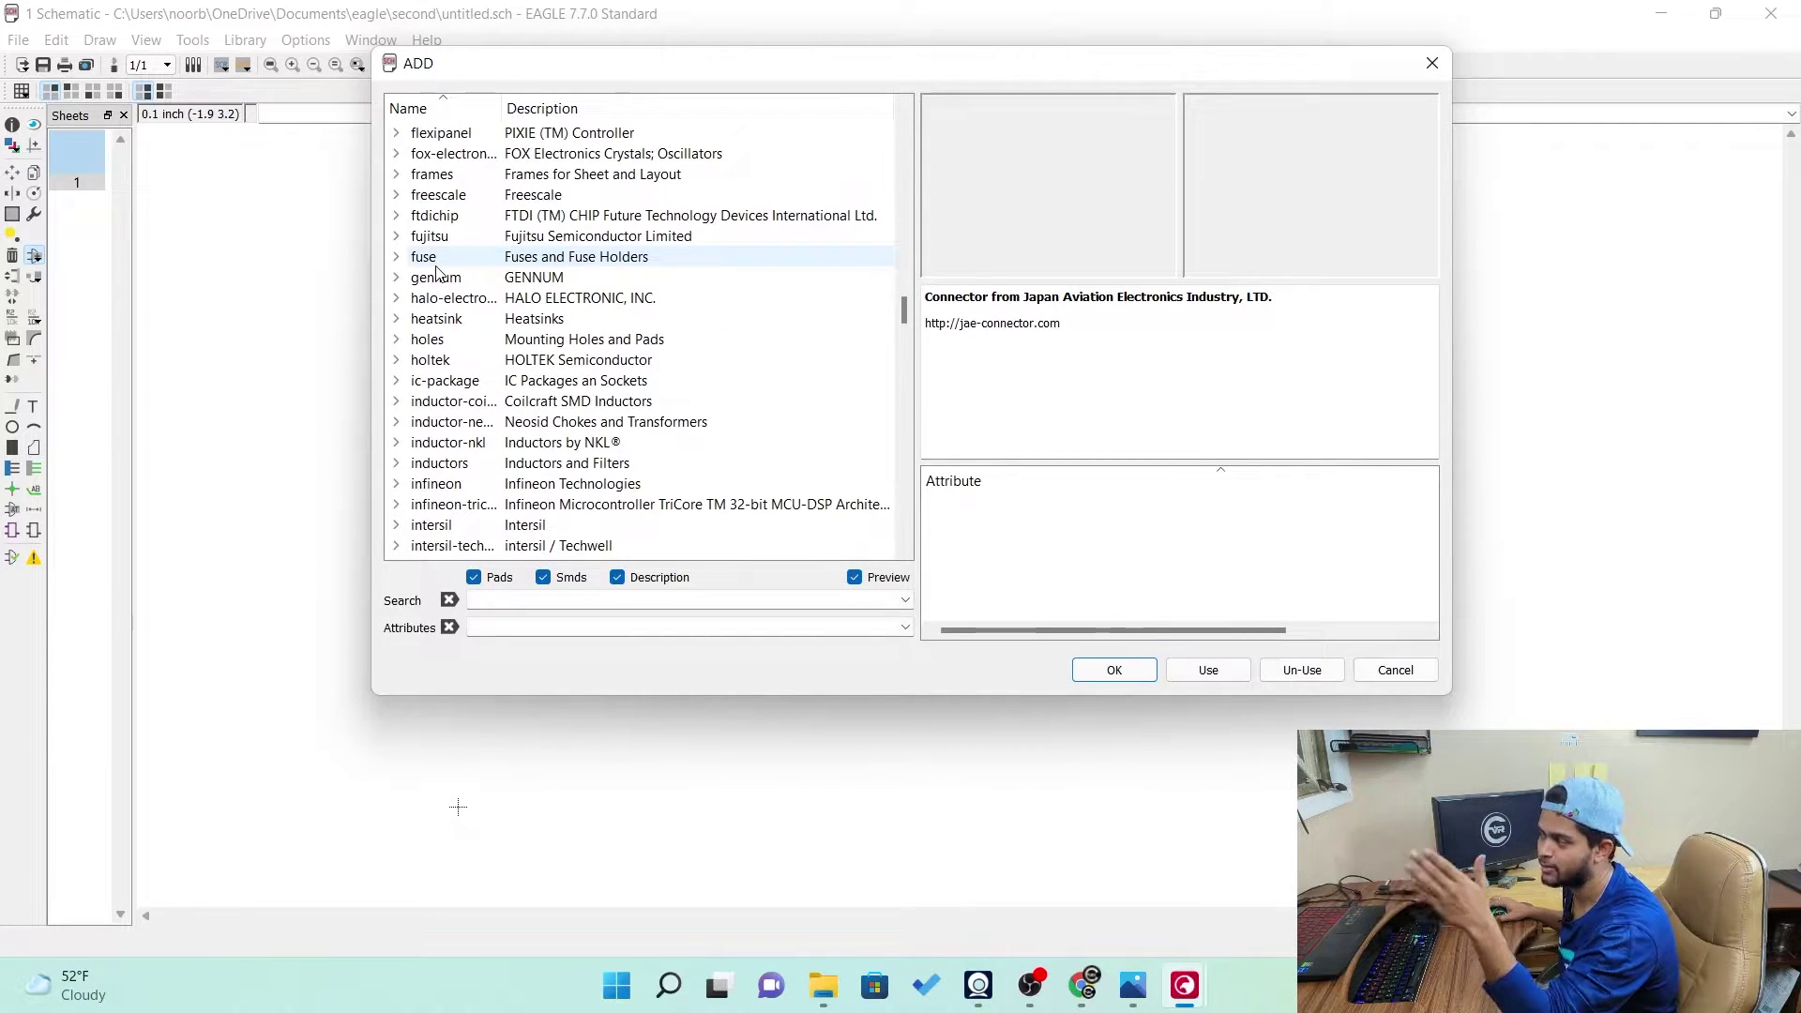
scroll(441, 281, down, 18)
scroll(449, 299, down, 14)
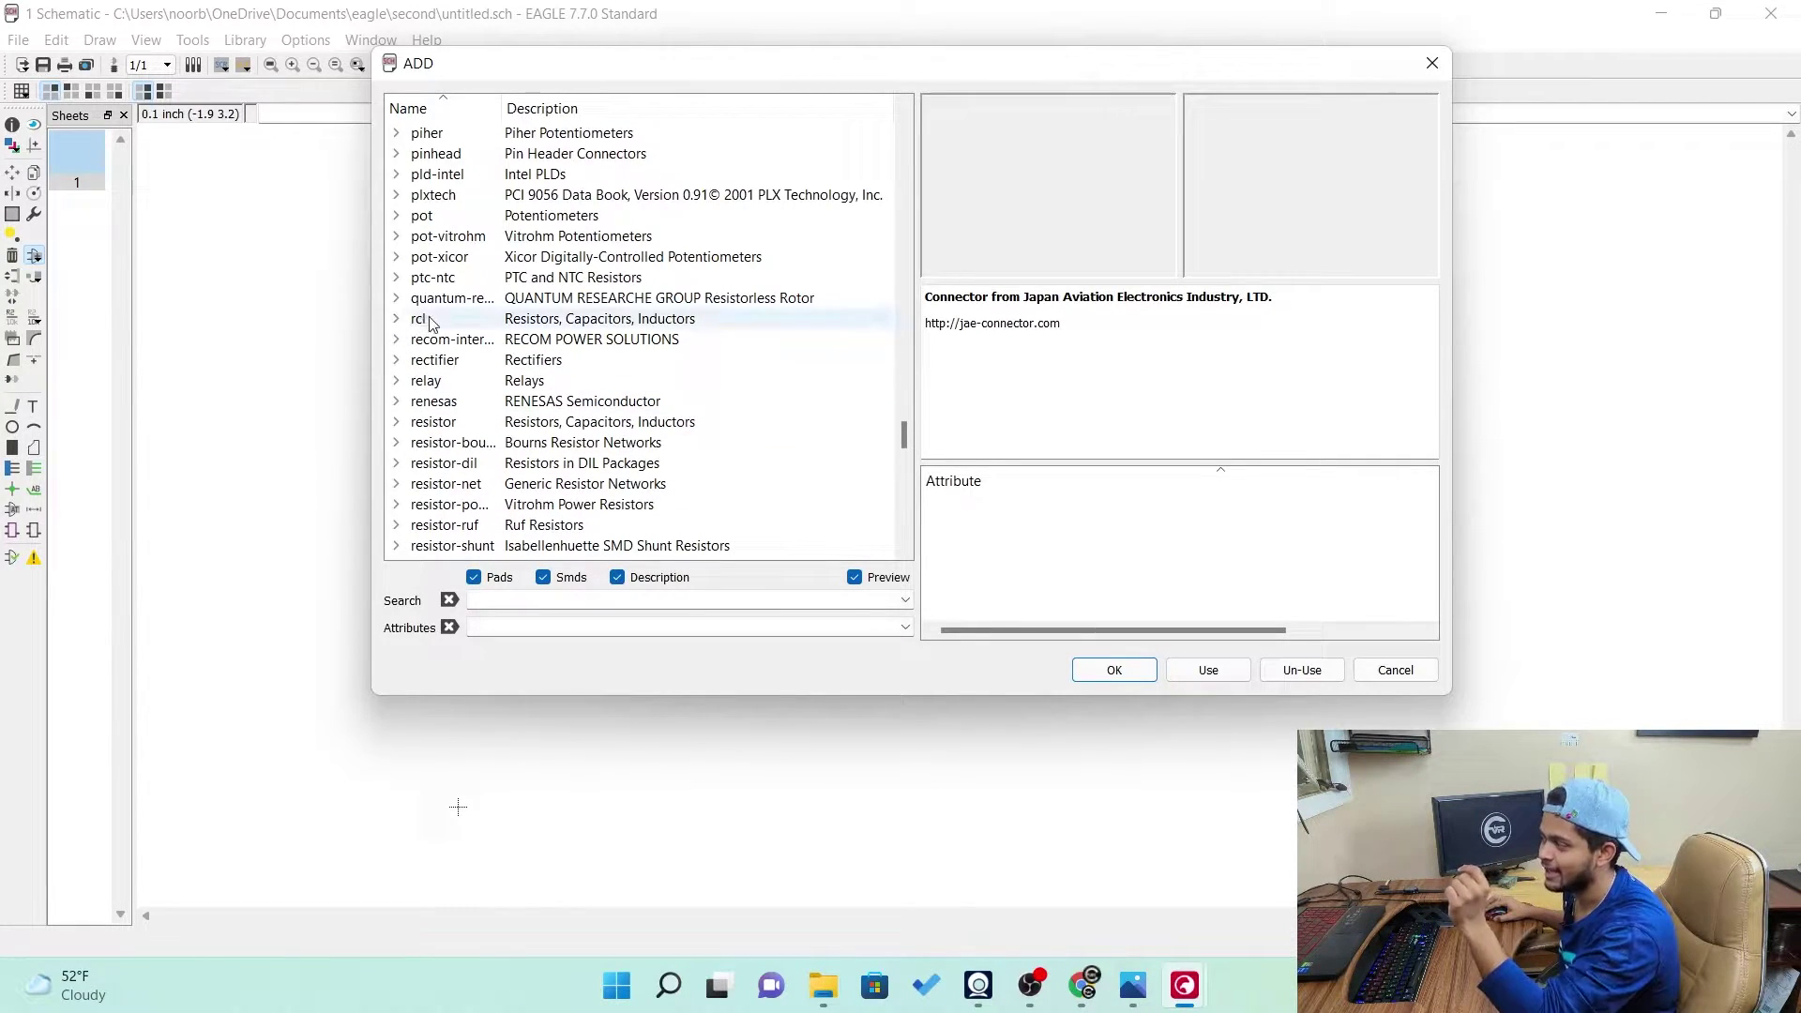
click(567, 323)
scroll(1008, 388, down, 4)
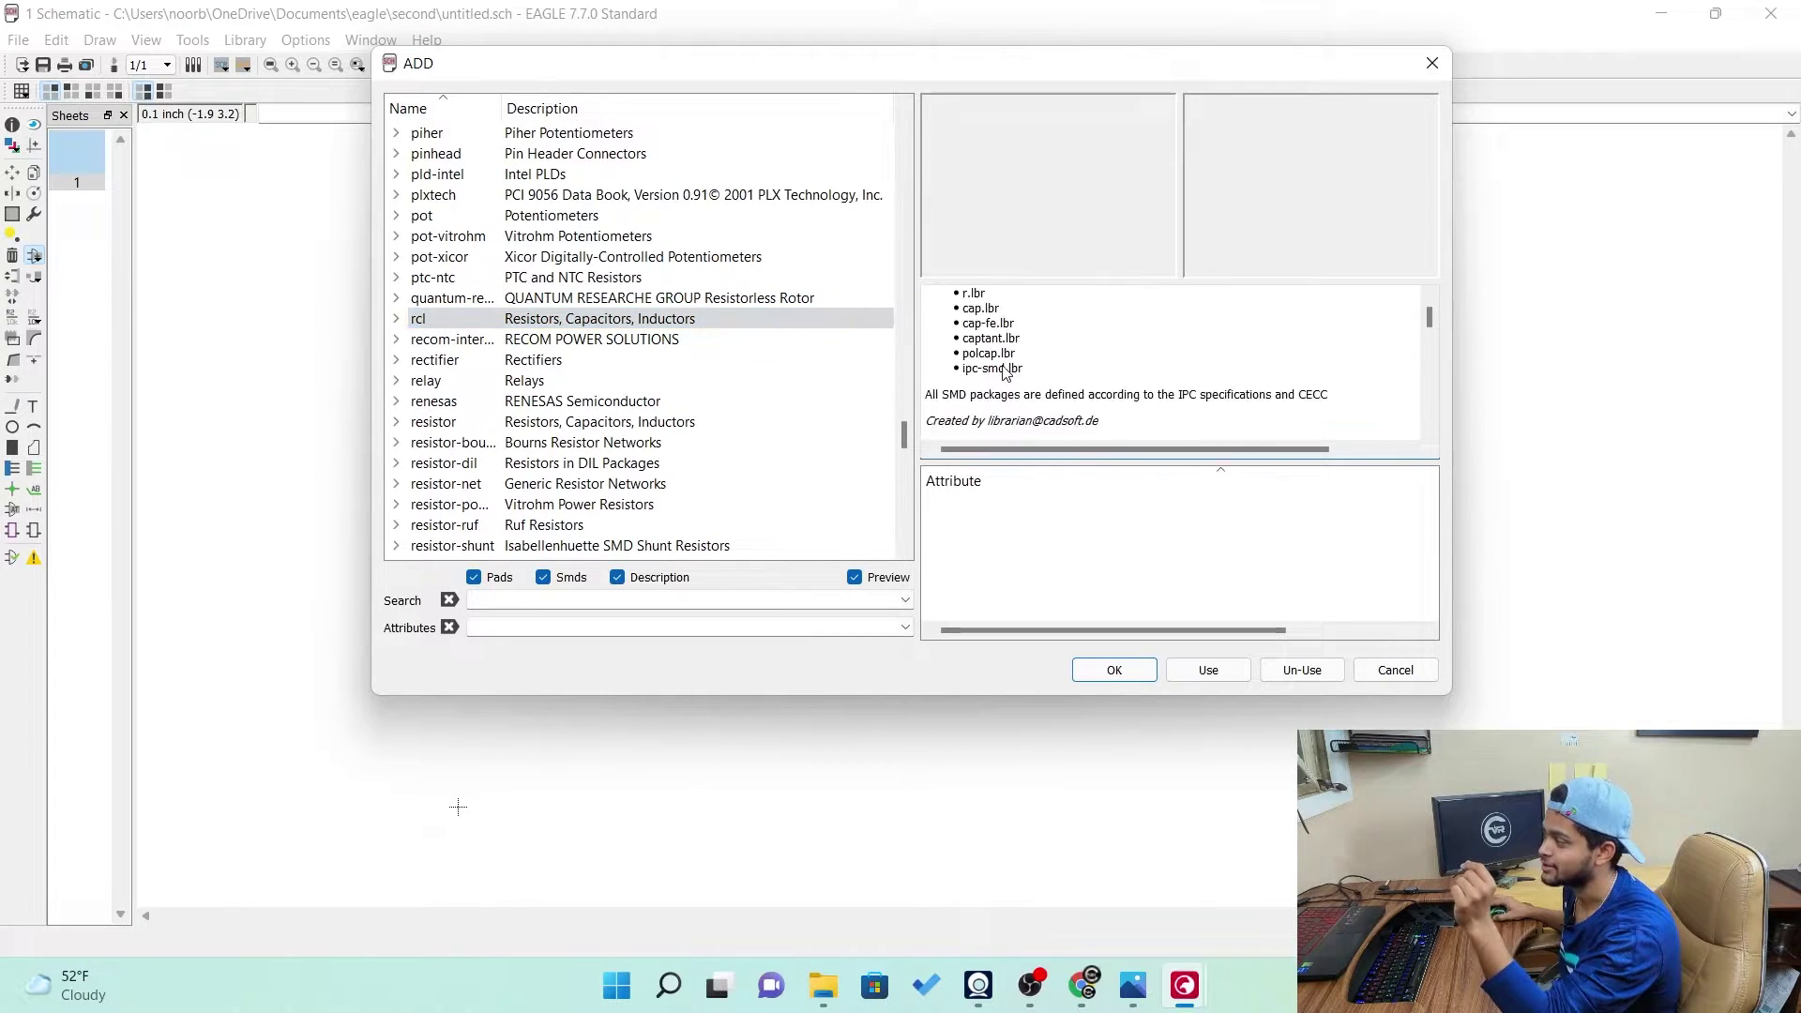
scroll(1008, 389, up, 3)
scroll(1008, 388, up, 1)
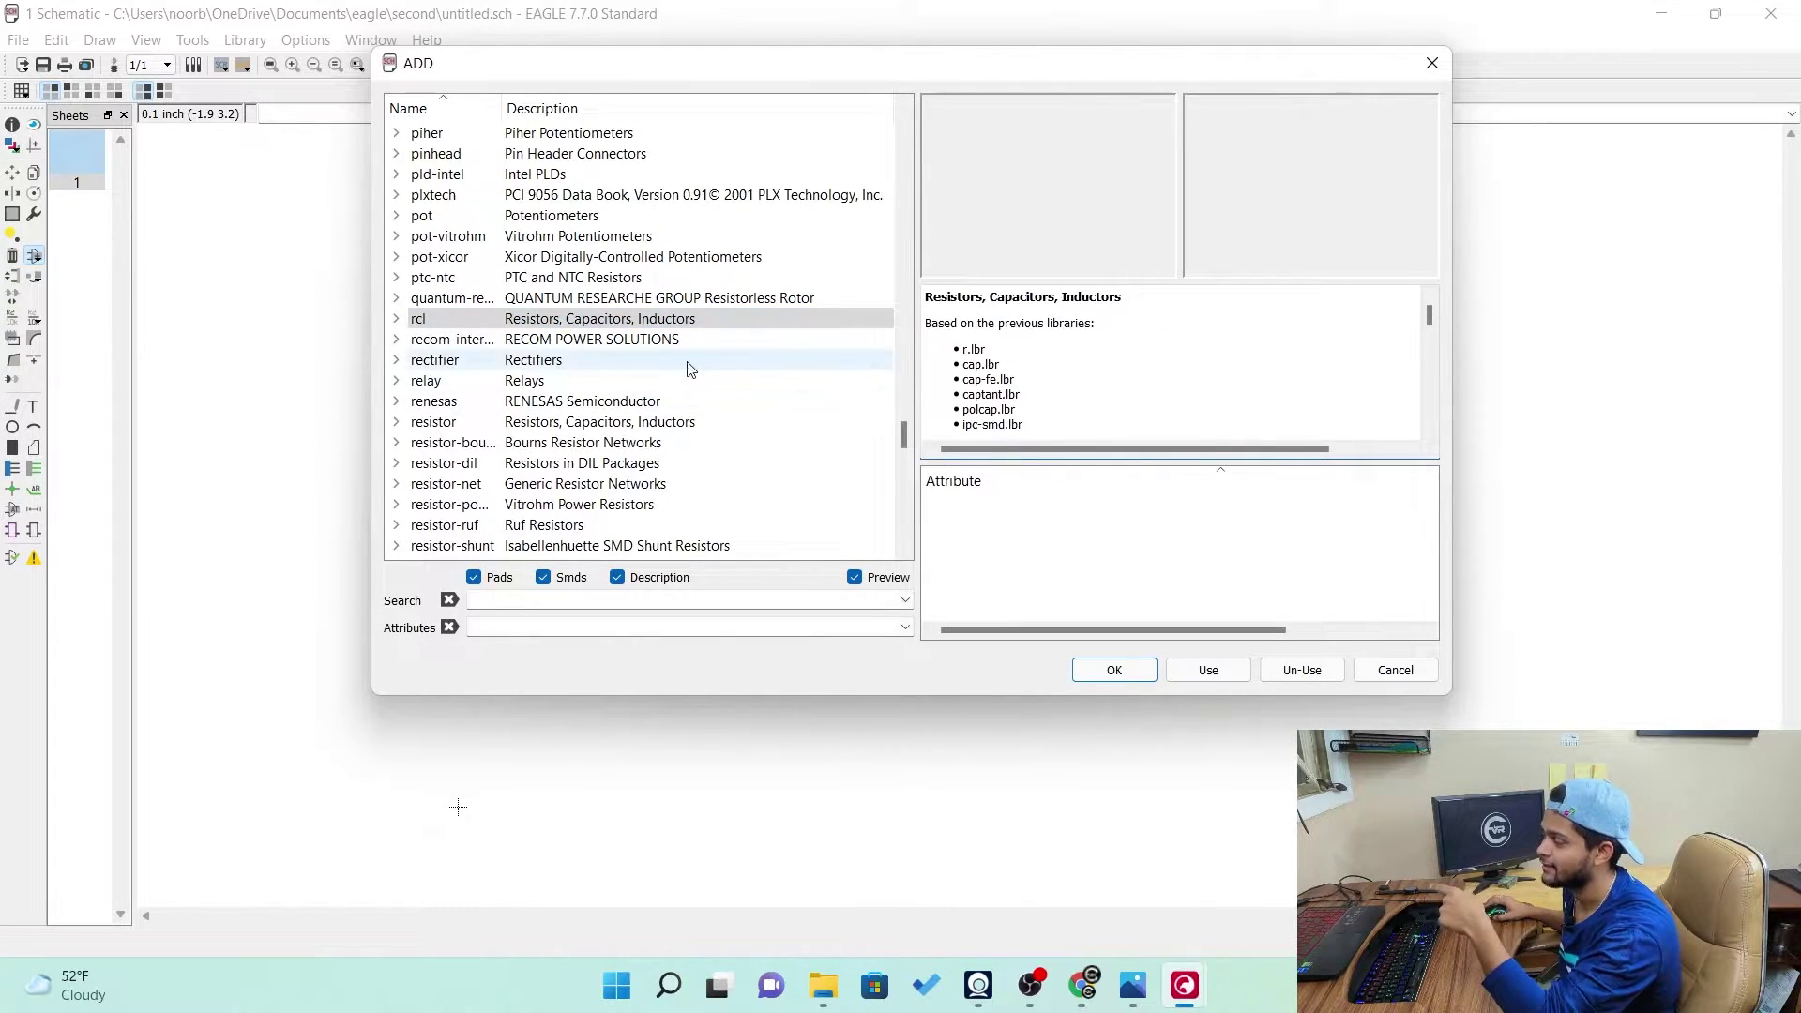
Expand the rcl library and compare the European (C-EU) and American (C-US) capacitor symbols
click(411, 324)
double_click(411, 323)
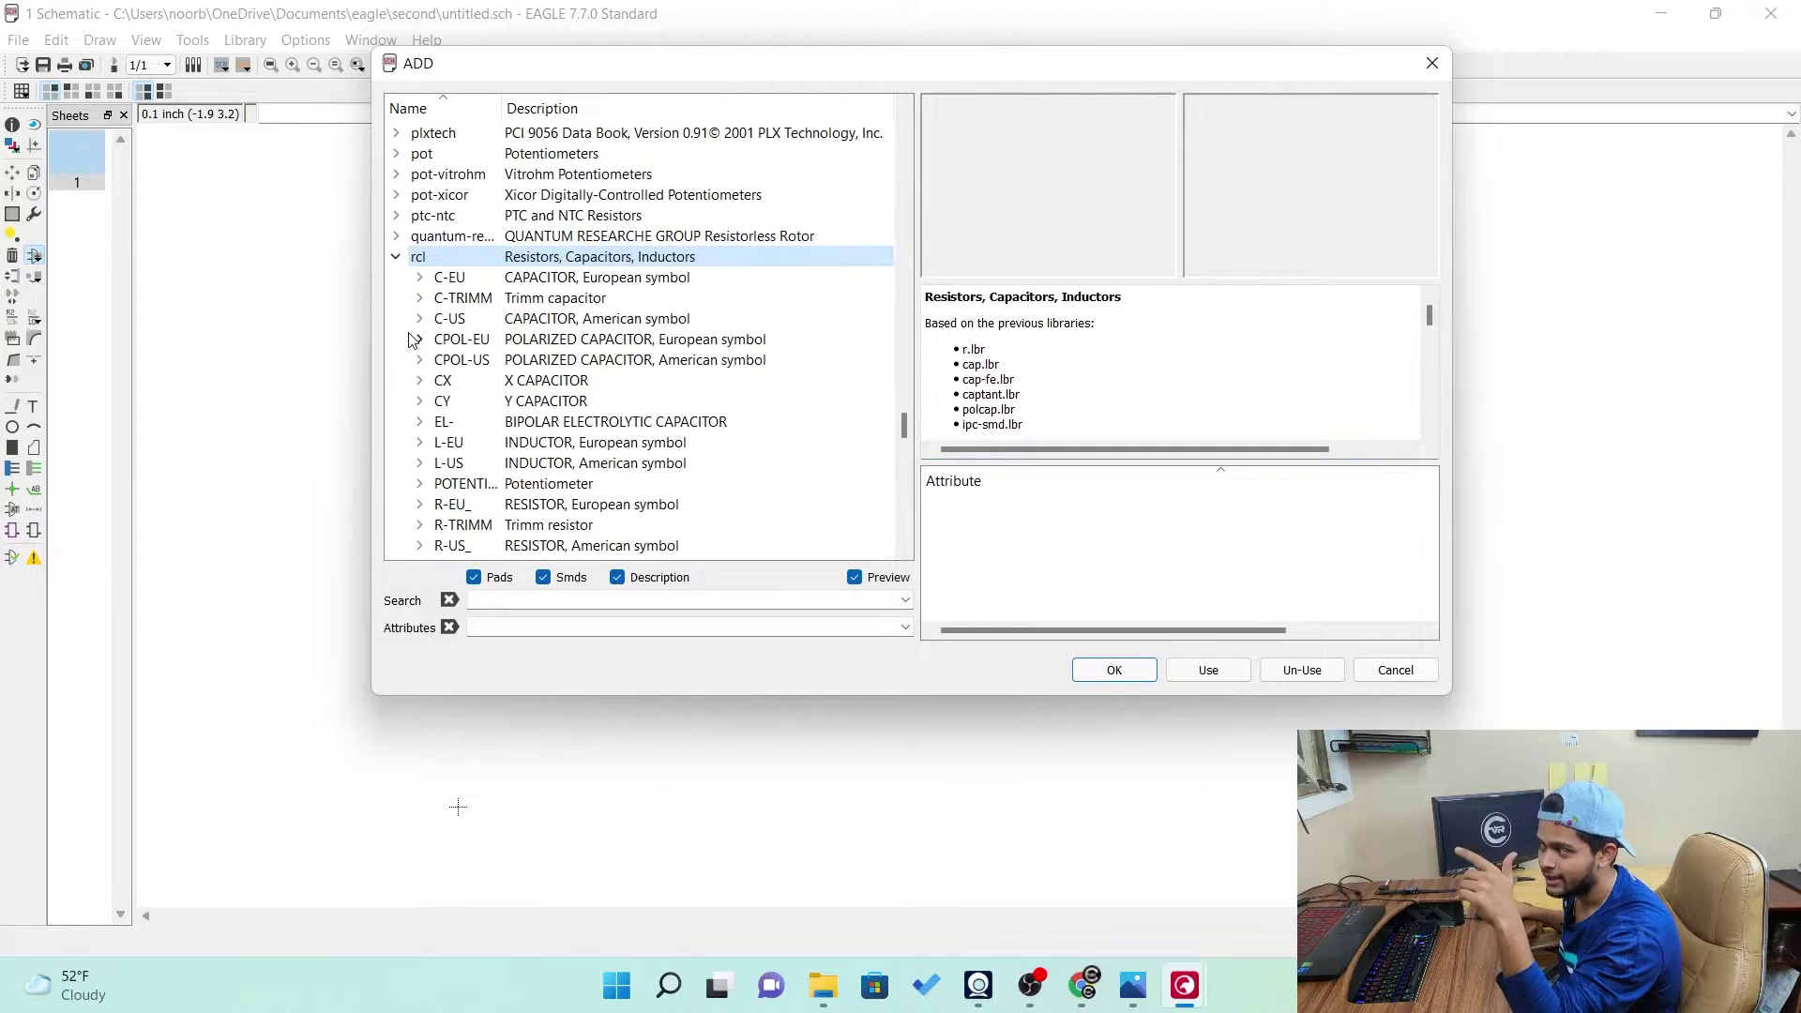
scroll(436, 357, down, 3)
scroll(451, 385, up, 2)
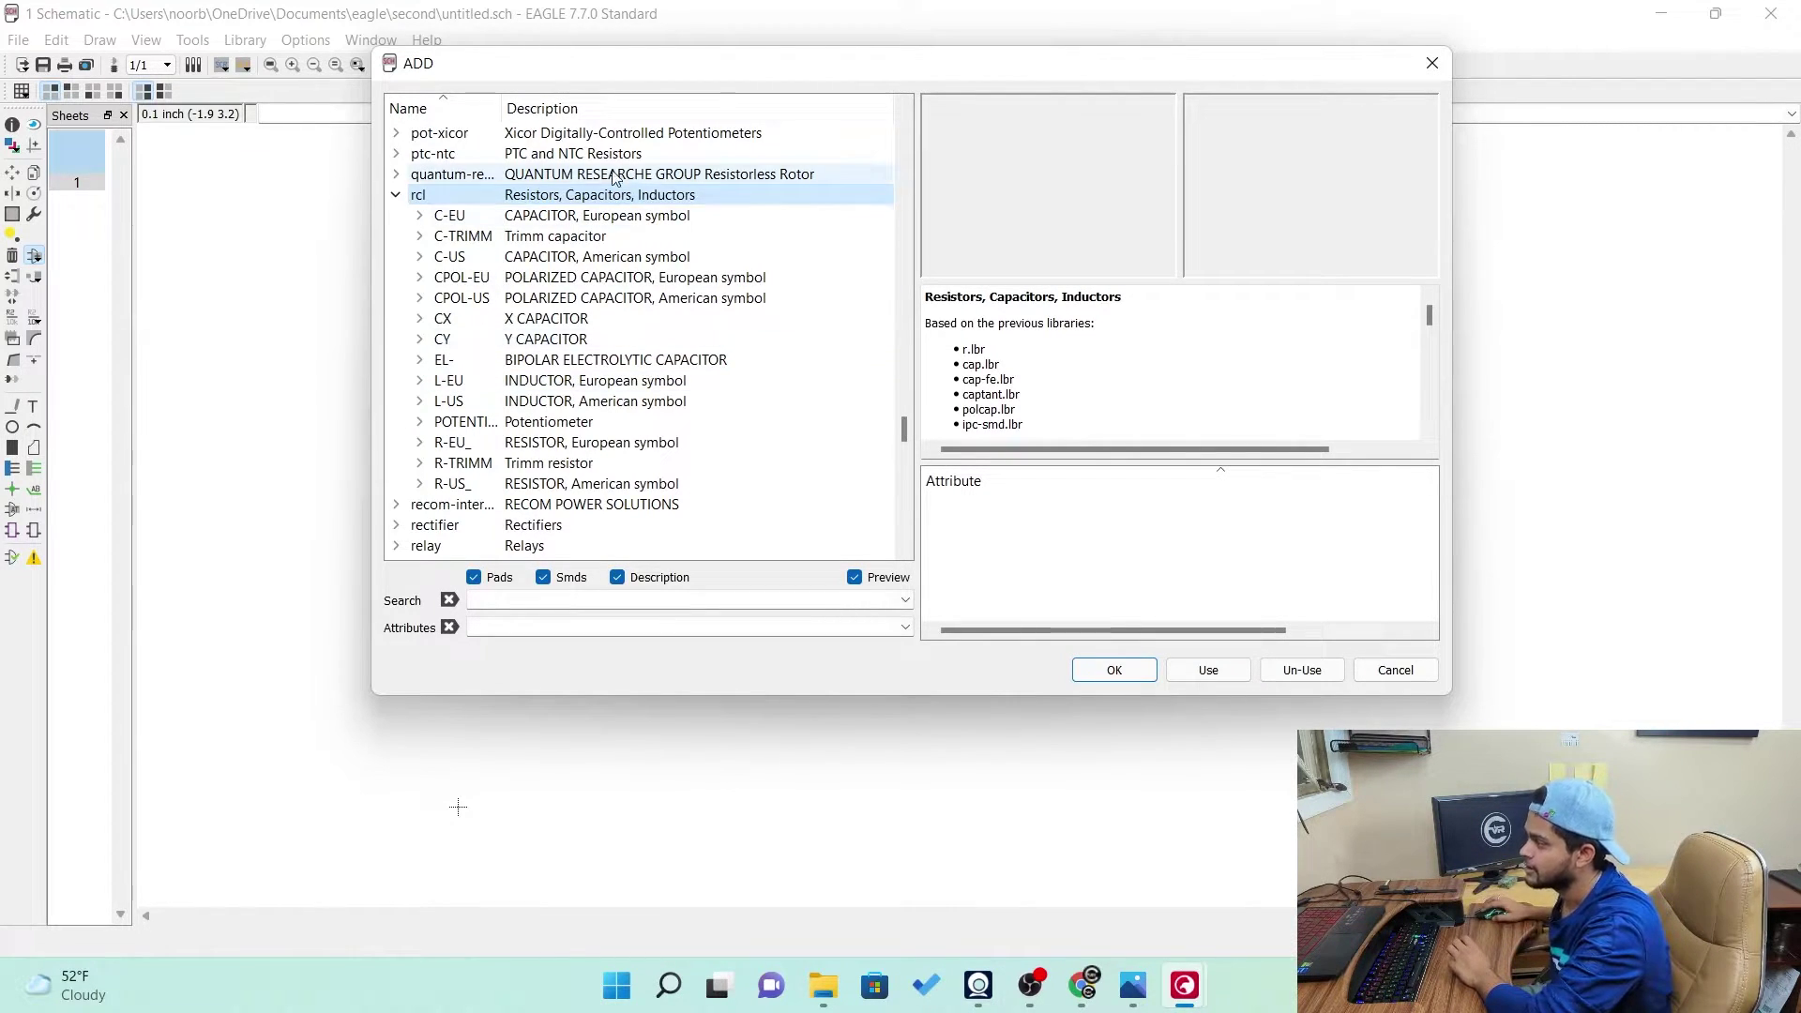
click(542, 216)
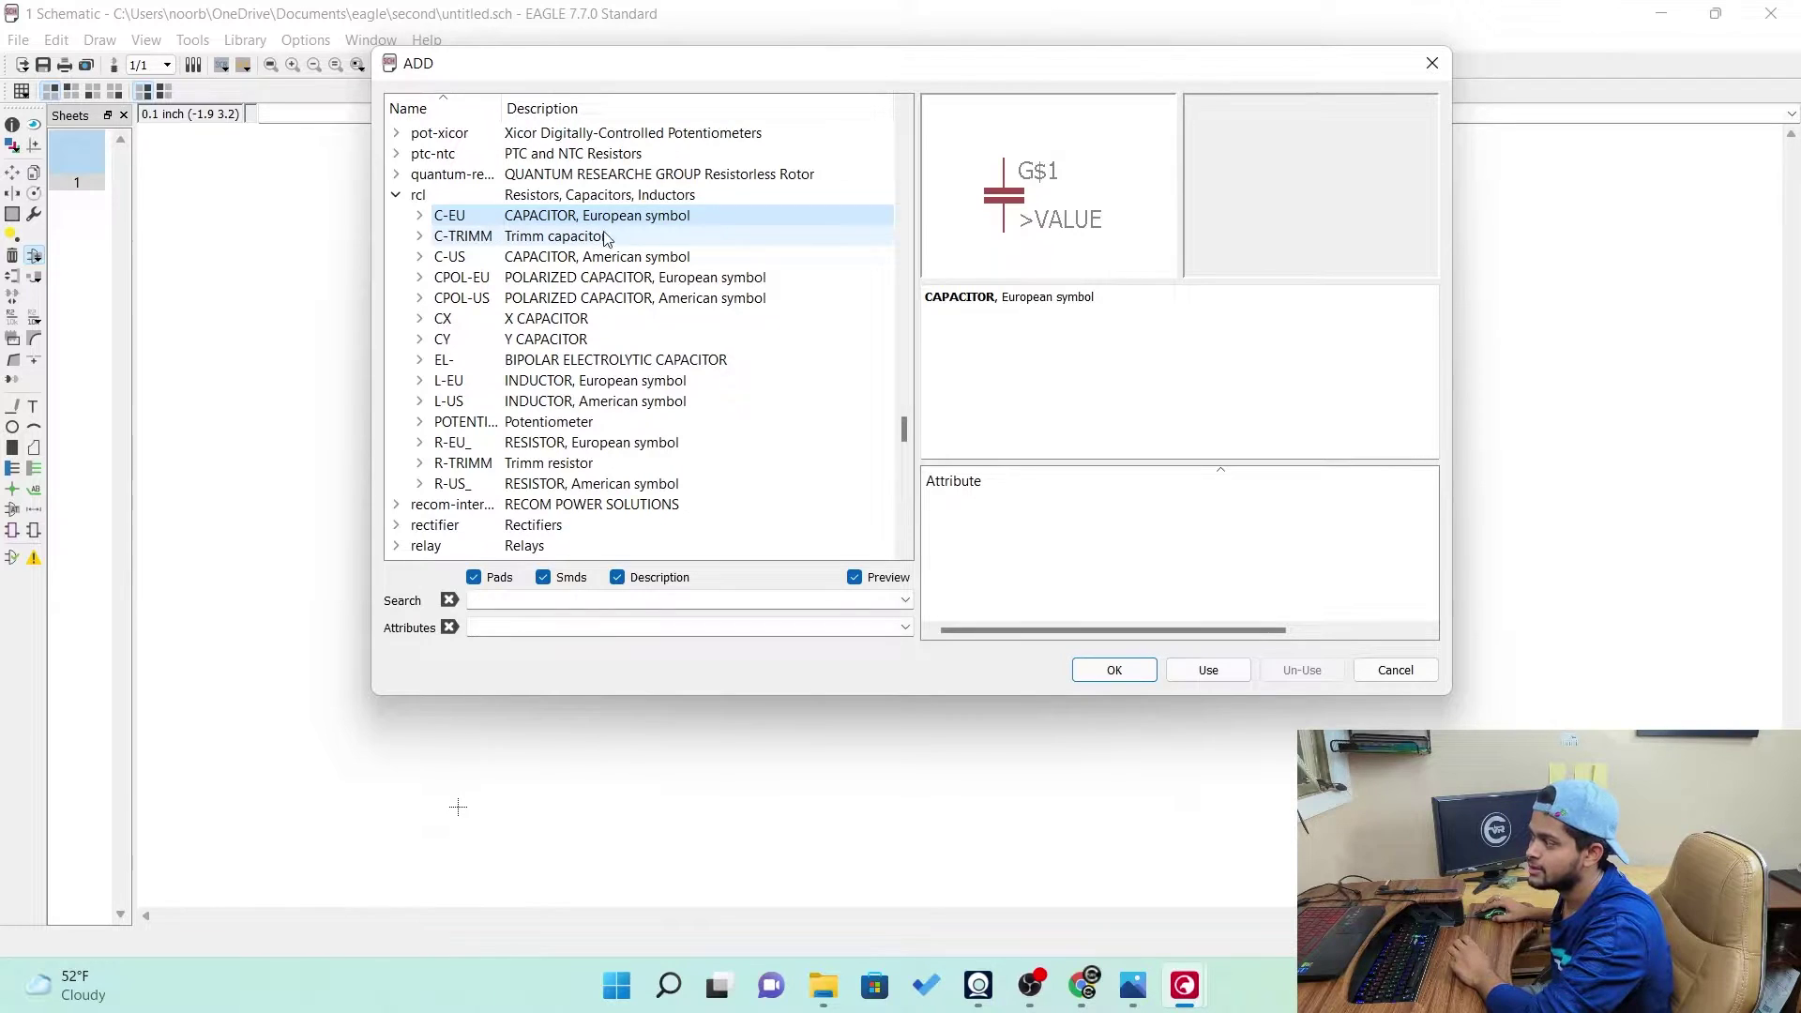
click(521, 260)
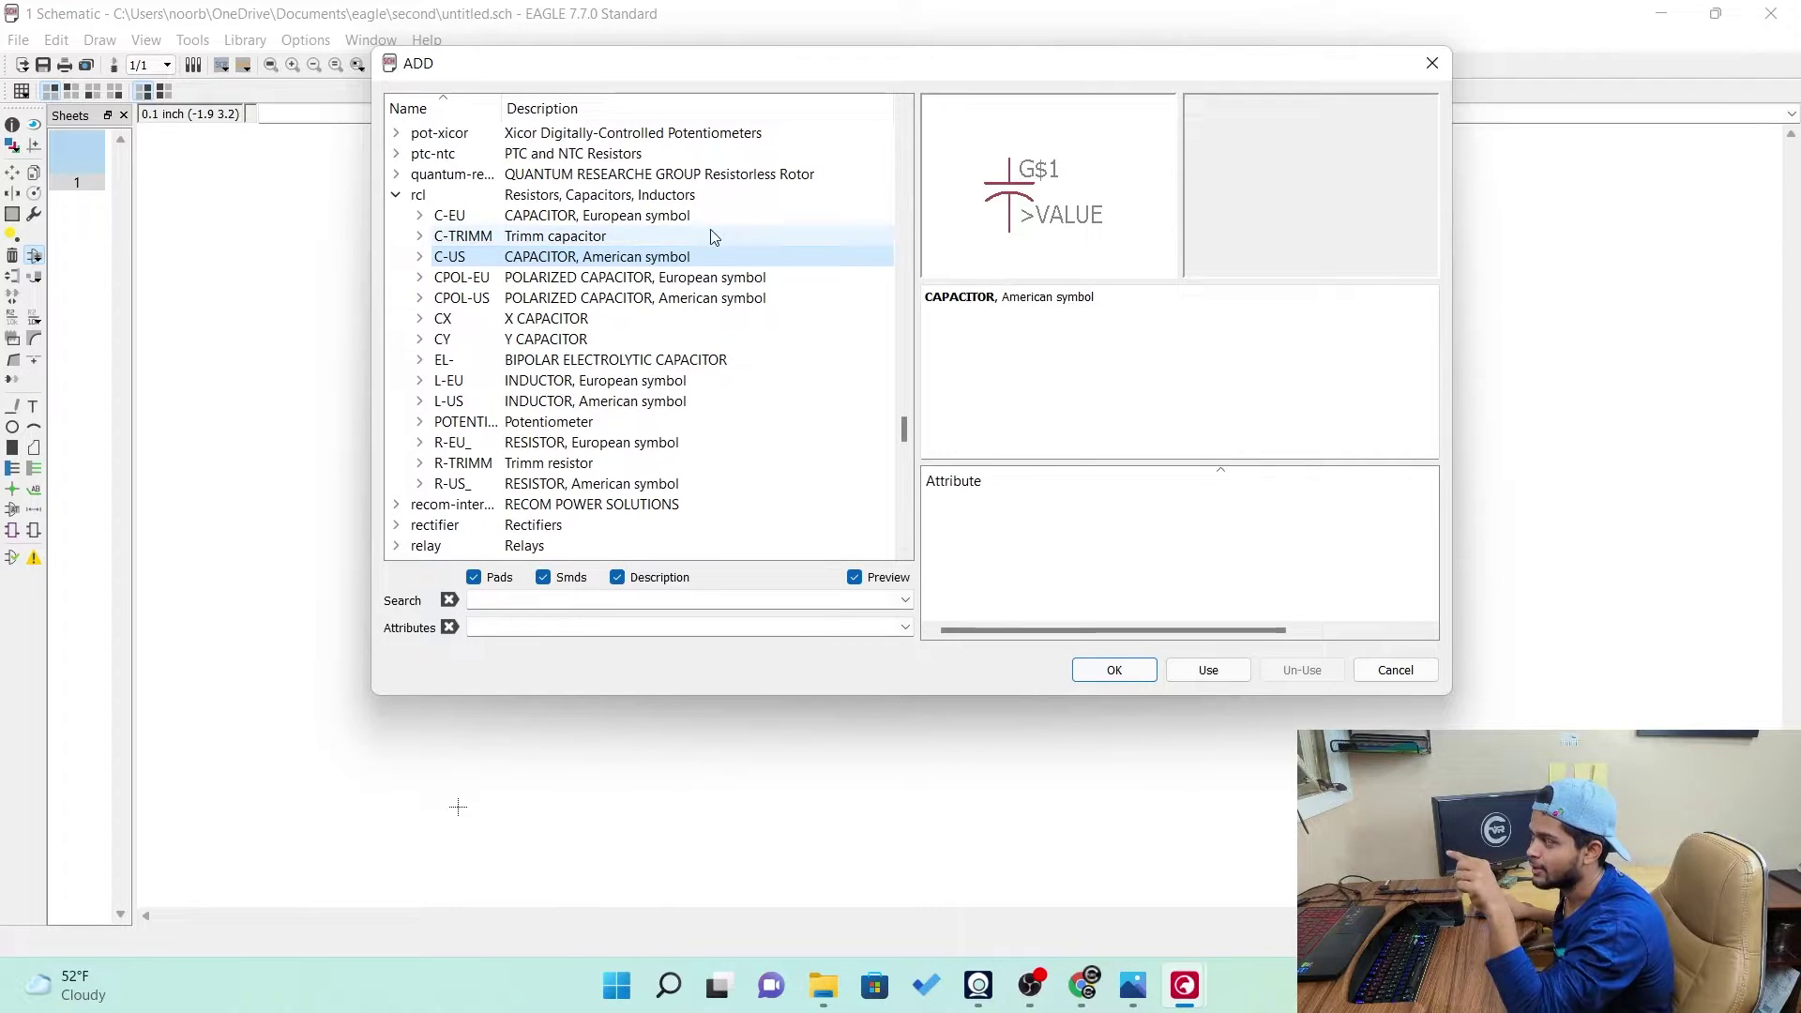
click(601, 195)
click(597, 216)
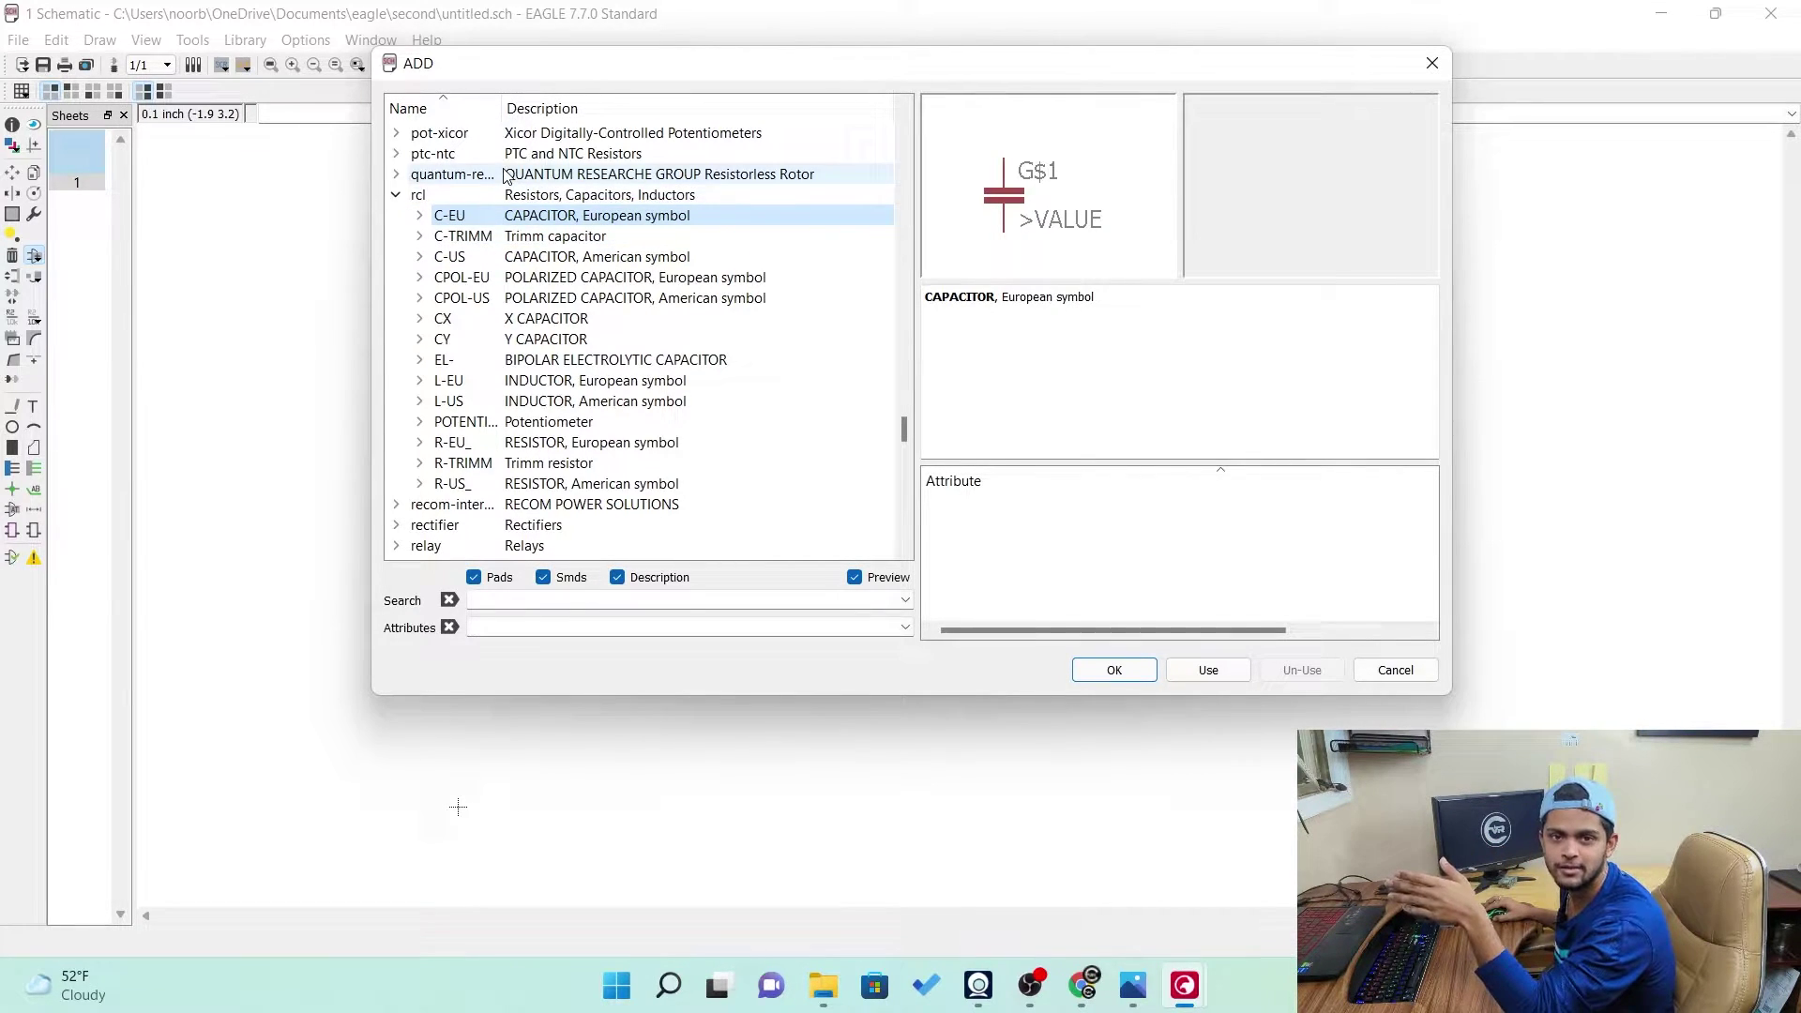
Expand the European capacitor C-EU and look through its list of package variants
click(422, 217)
scroll(431, 222, down, 15)
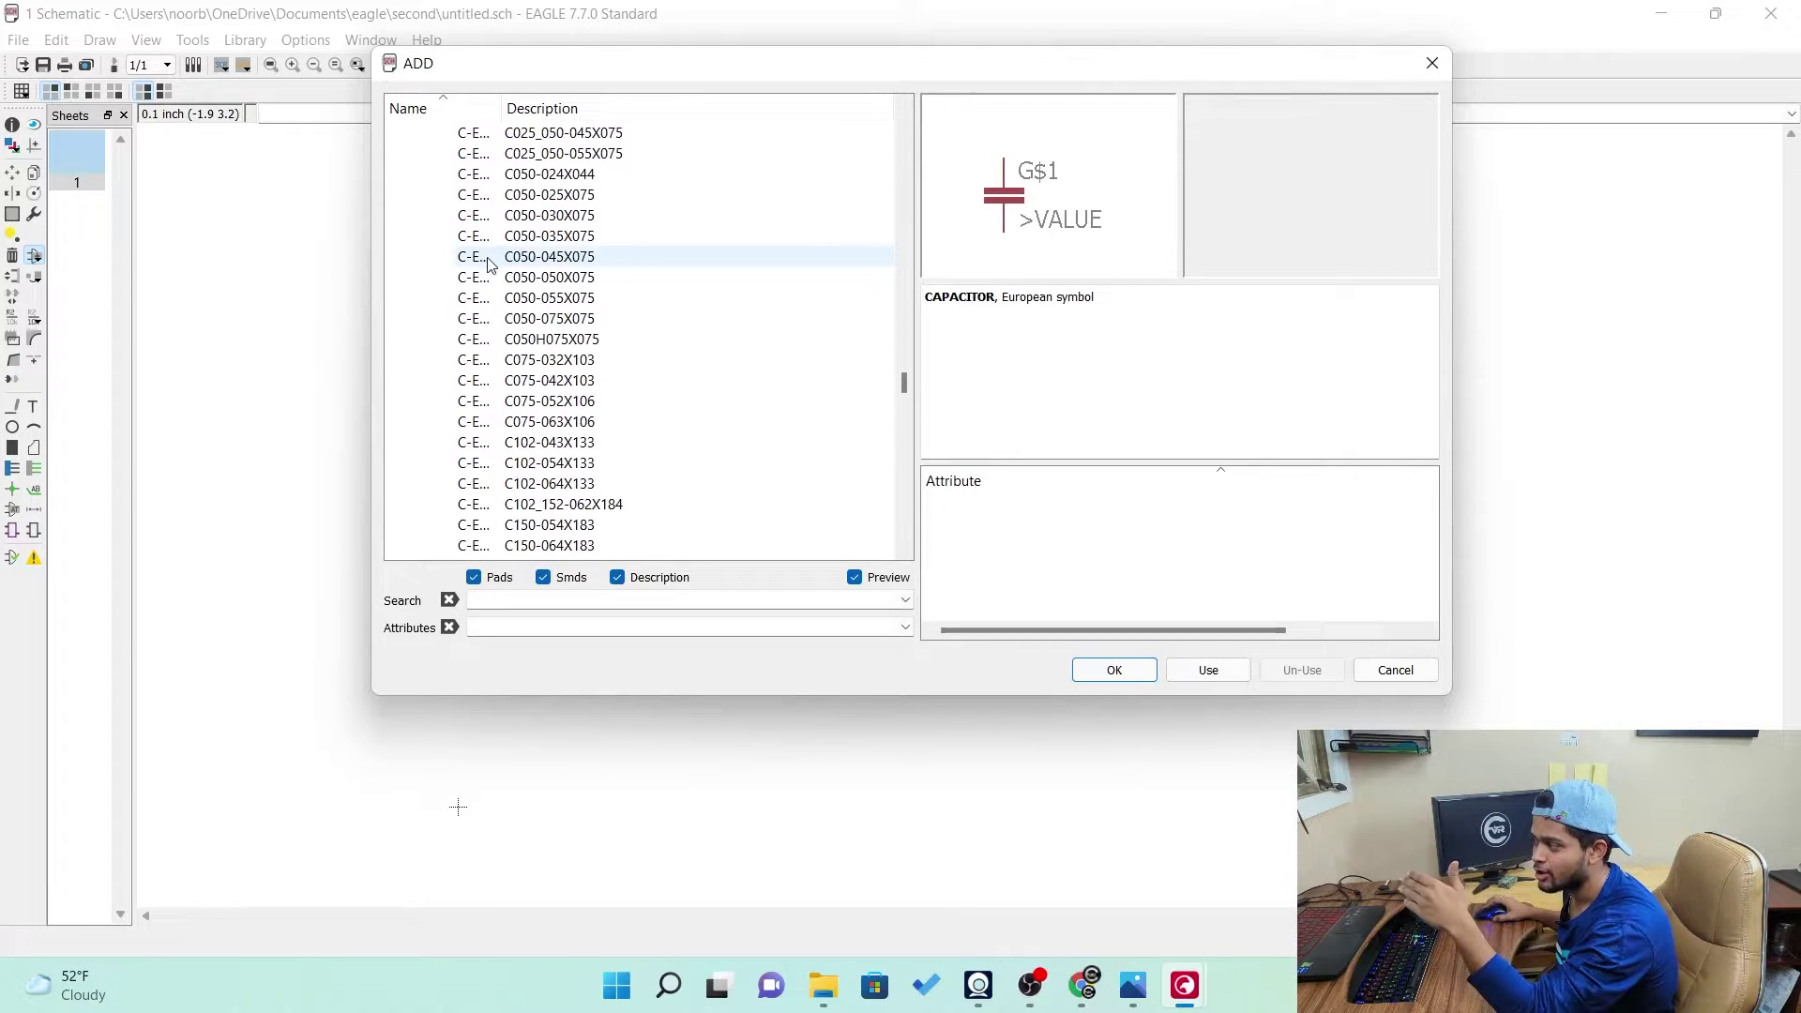
scroll(508, 292, down, 5)
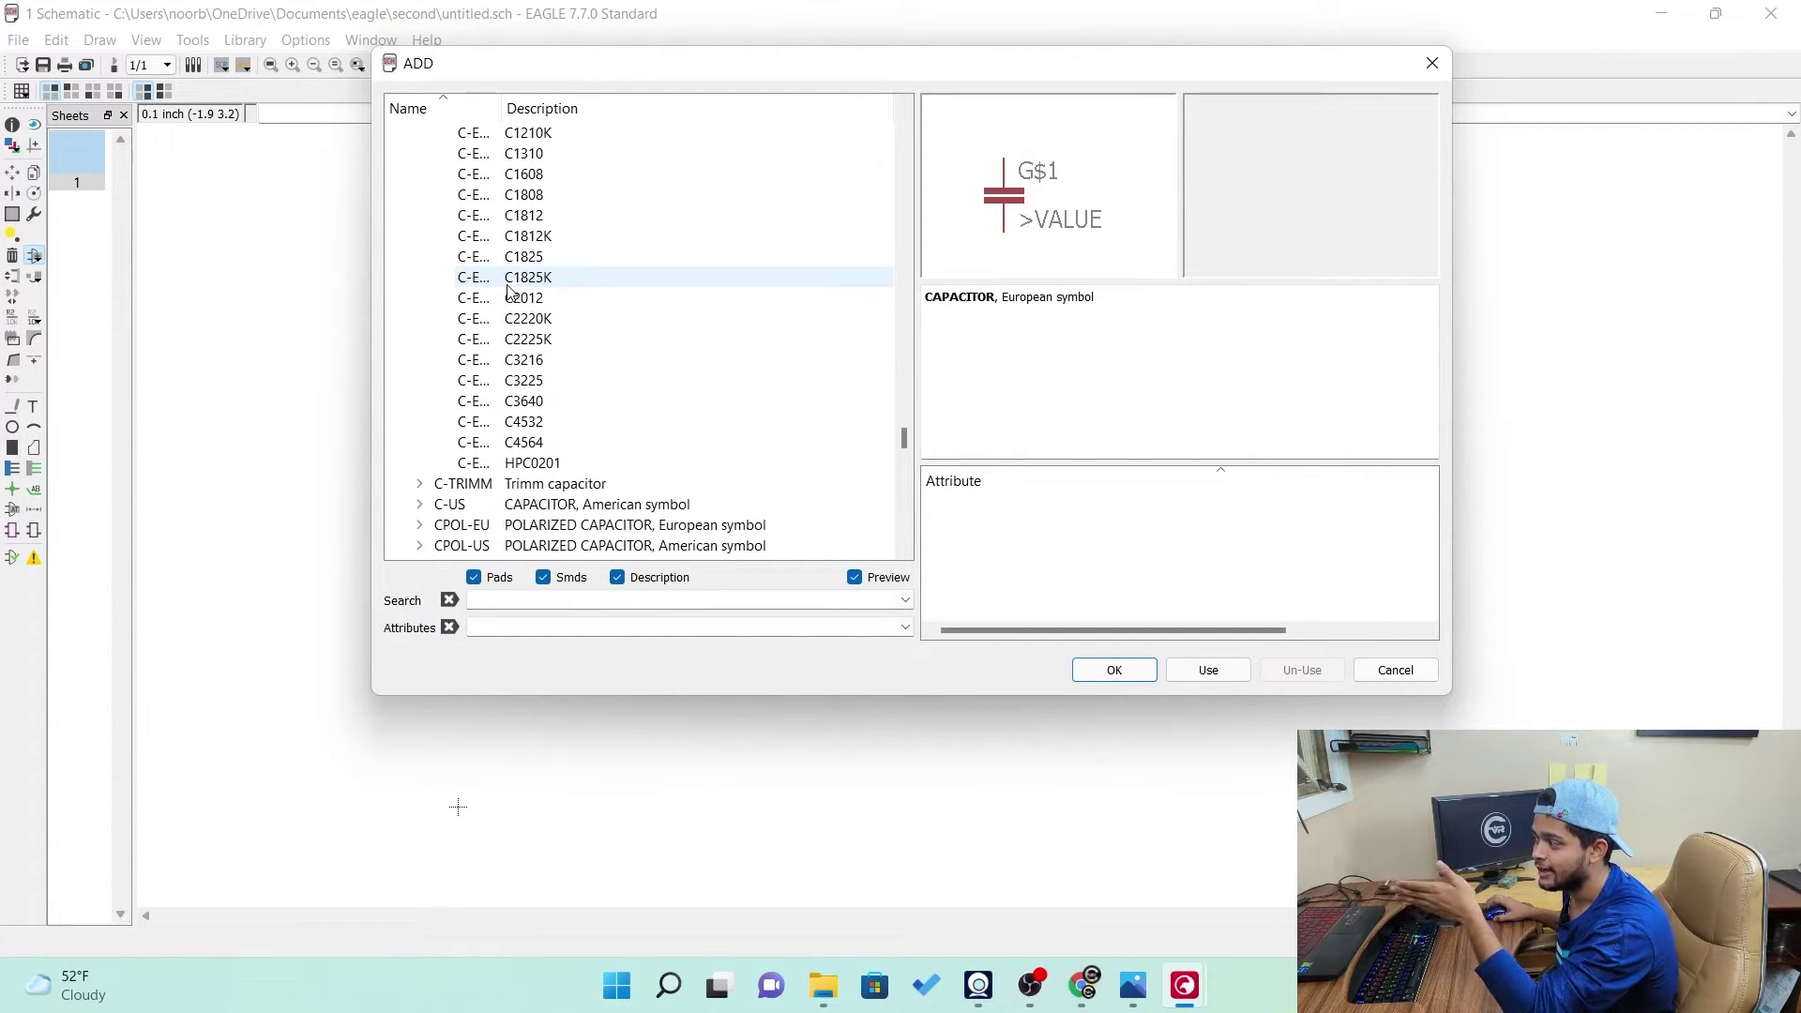
scroll(508, 292, up, 5)
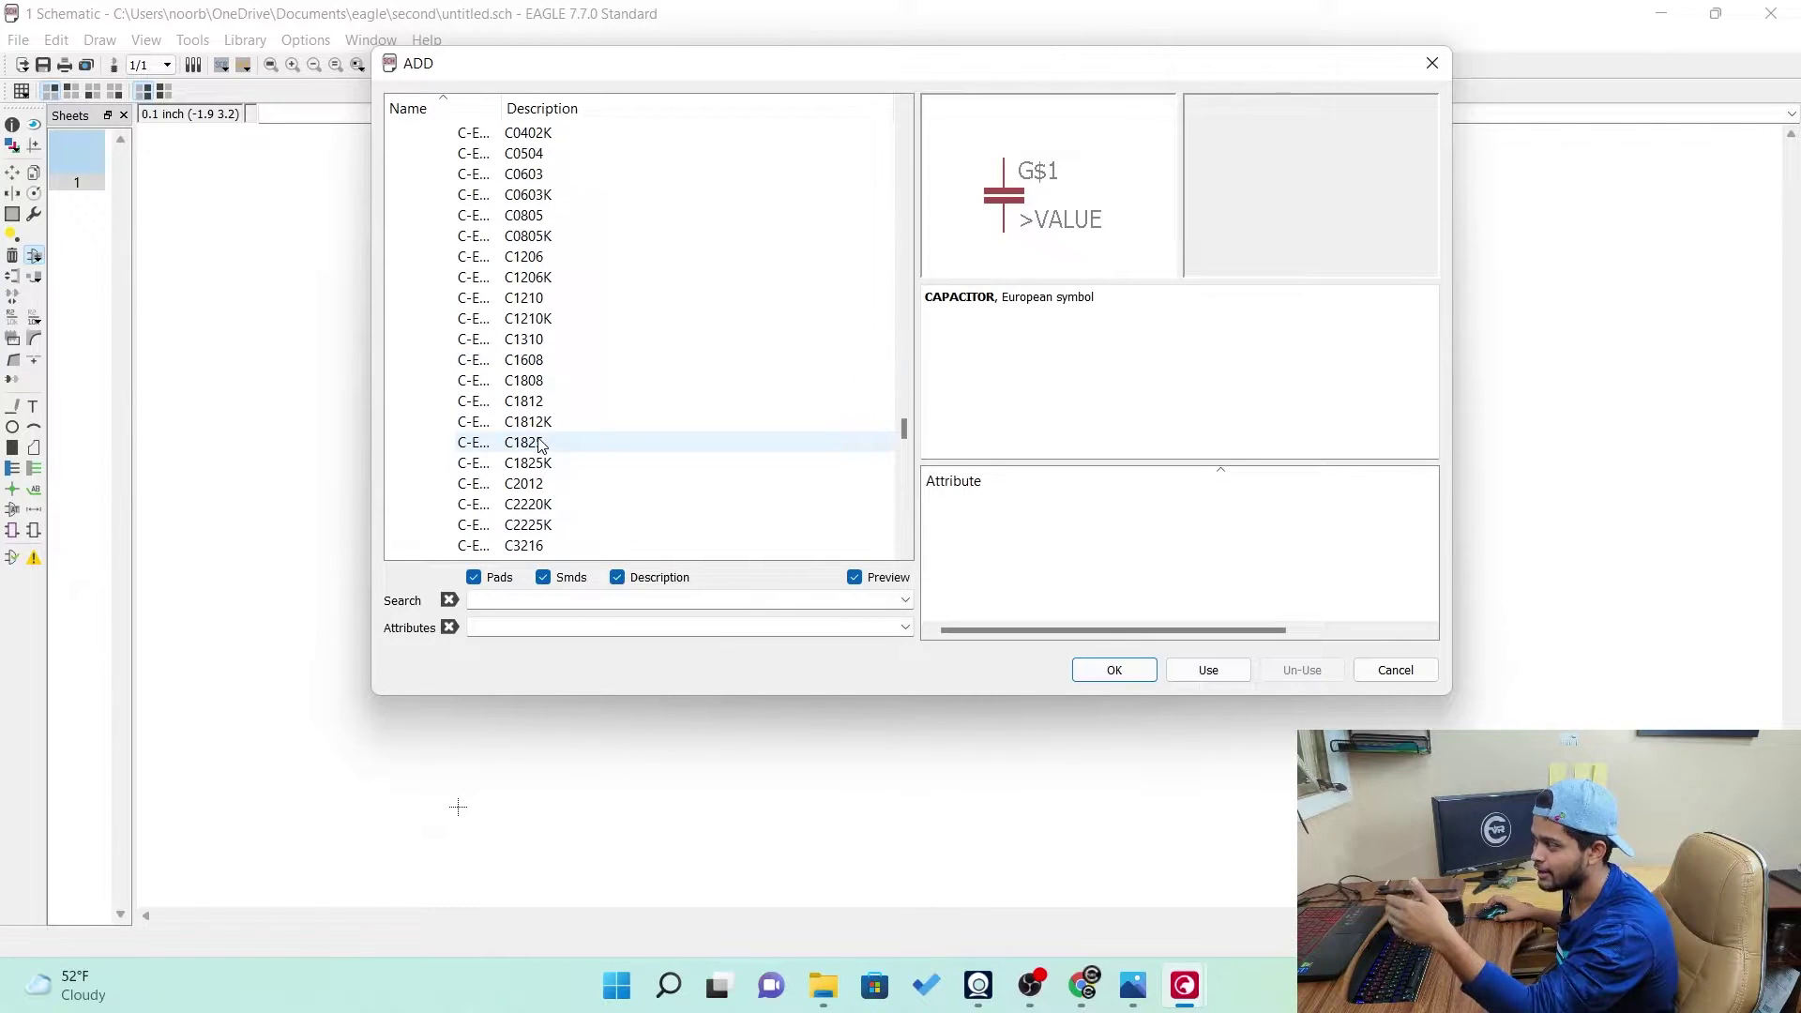
scroll(541, 442, up, 8)
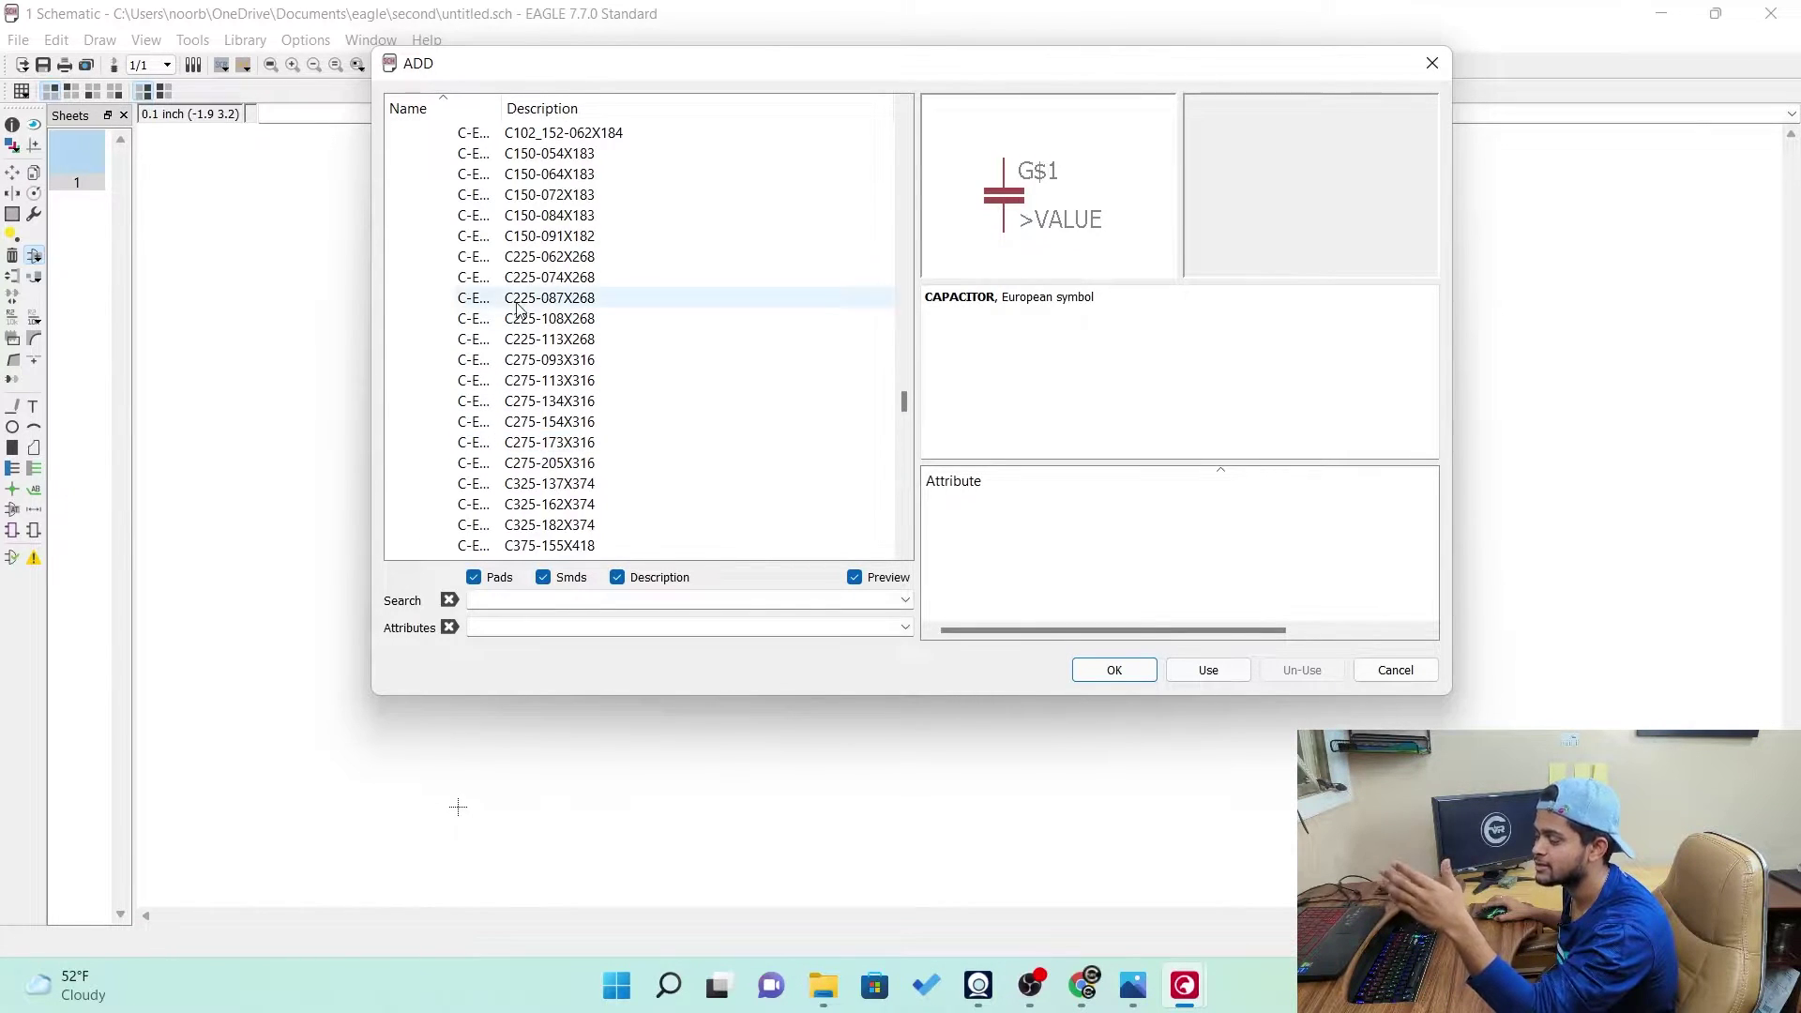
Preview several larger C-EU capacitor footprints, from C150-064X183 through C275-154X316 to C325-162X374
click(550, 175)
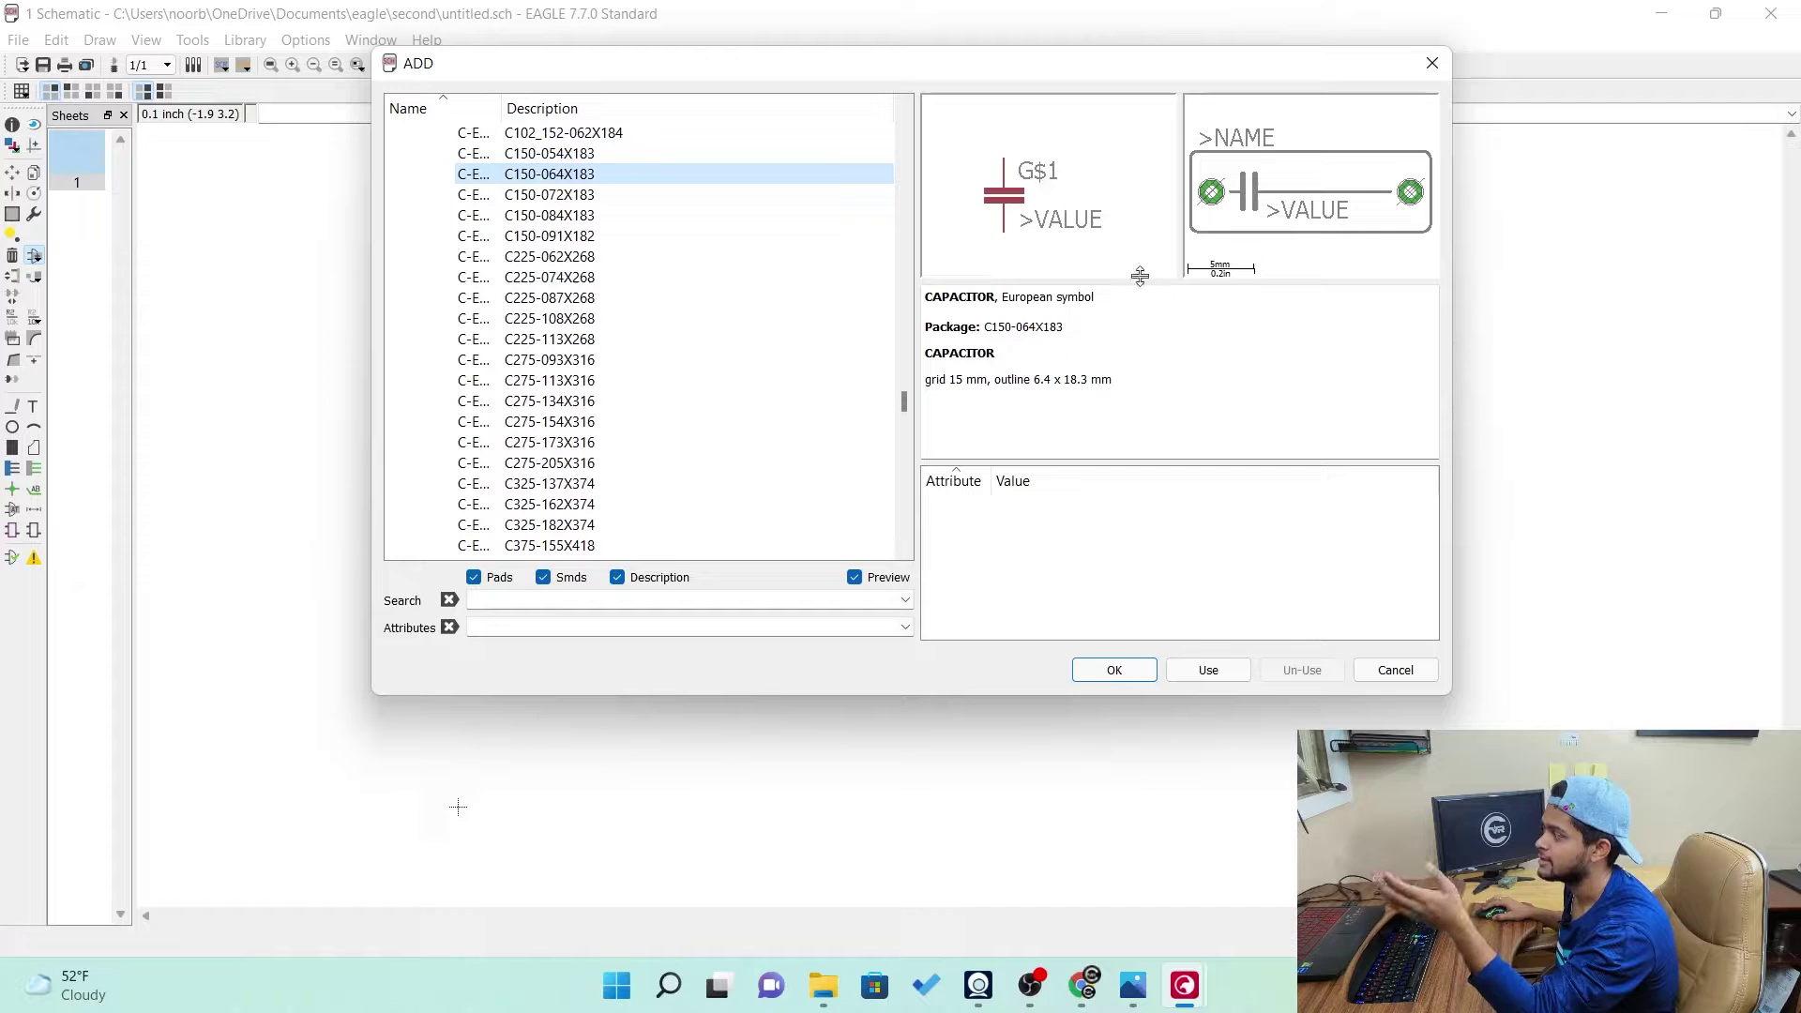
click(590, 222)
click(556, 298)
click(560, 357)
click(554, 422)
scroll(553, 422, down, 1)
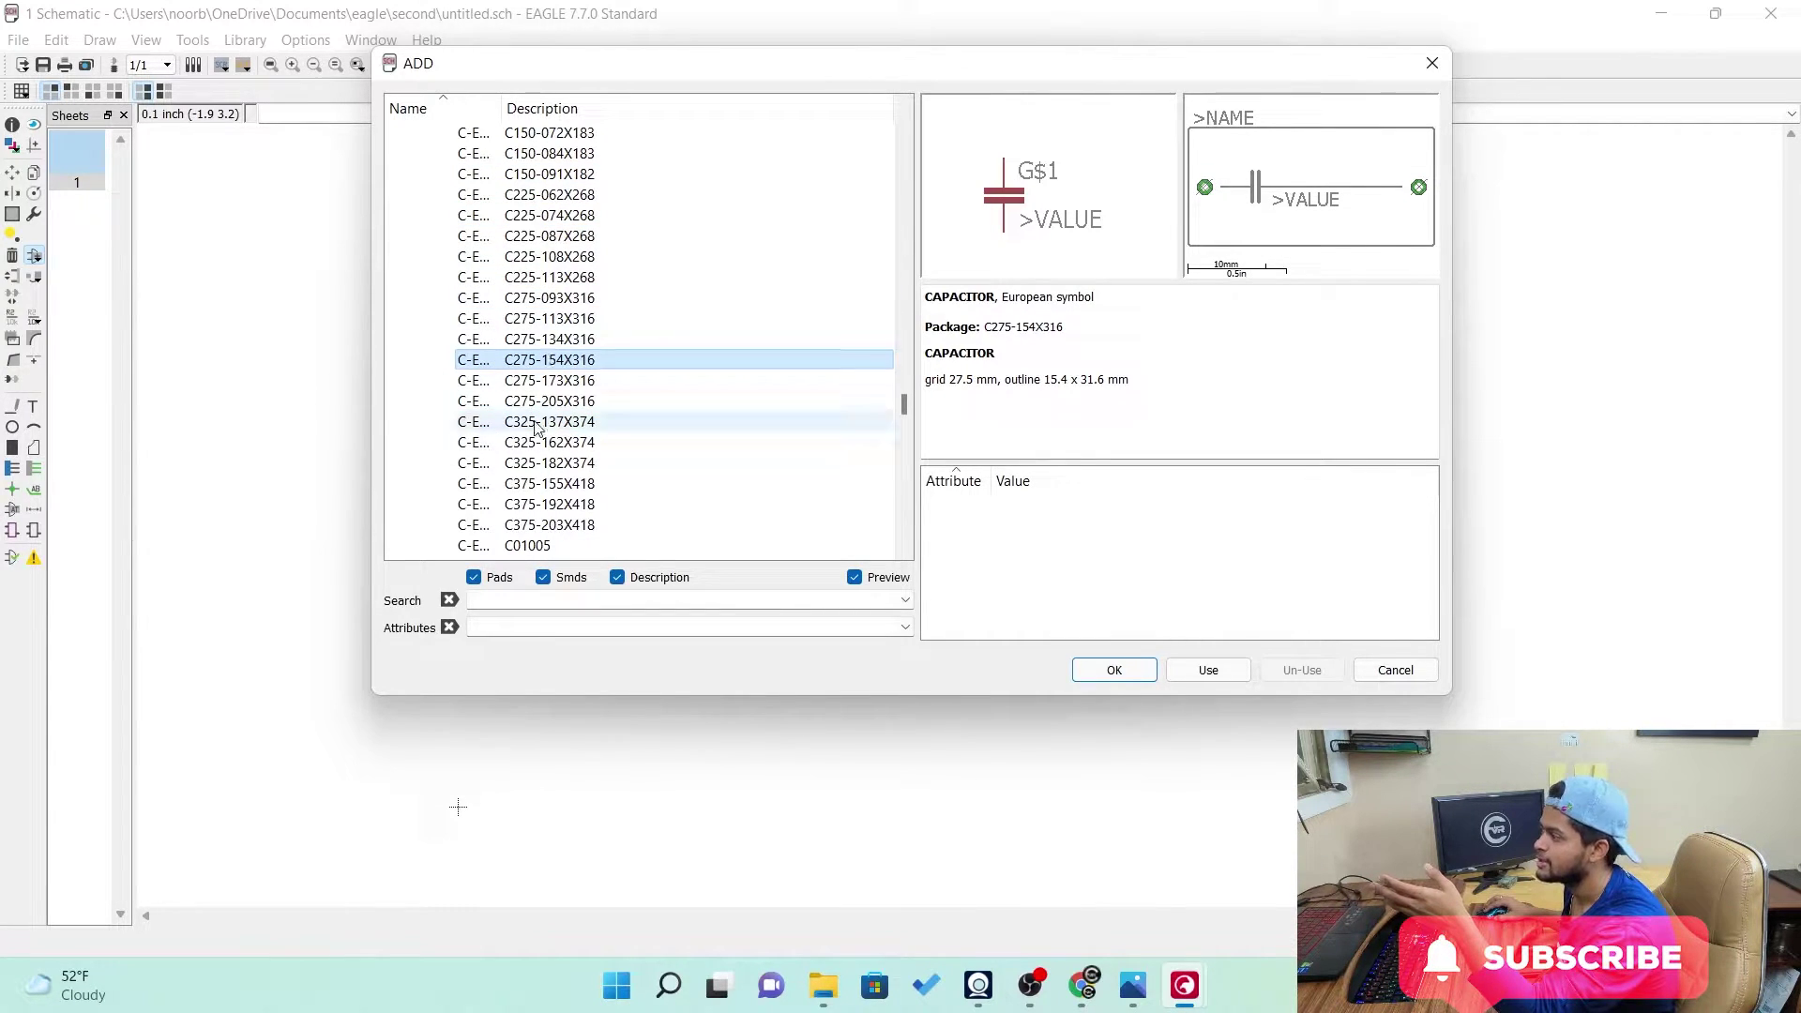
click(550, 442)
scroll(540, 504, down, 2)
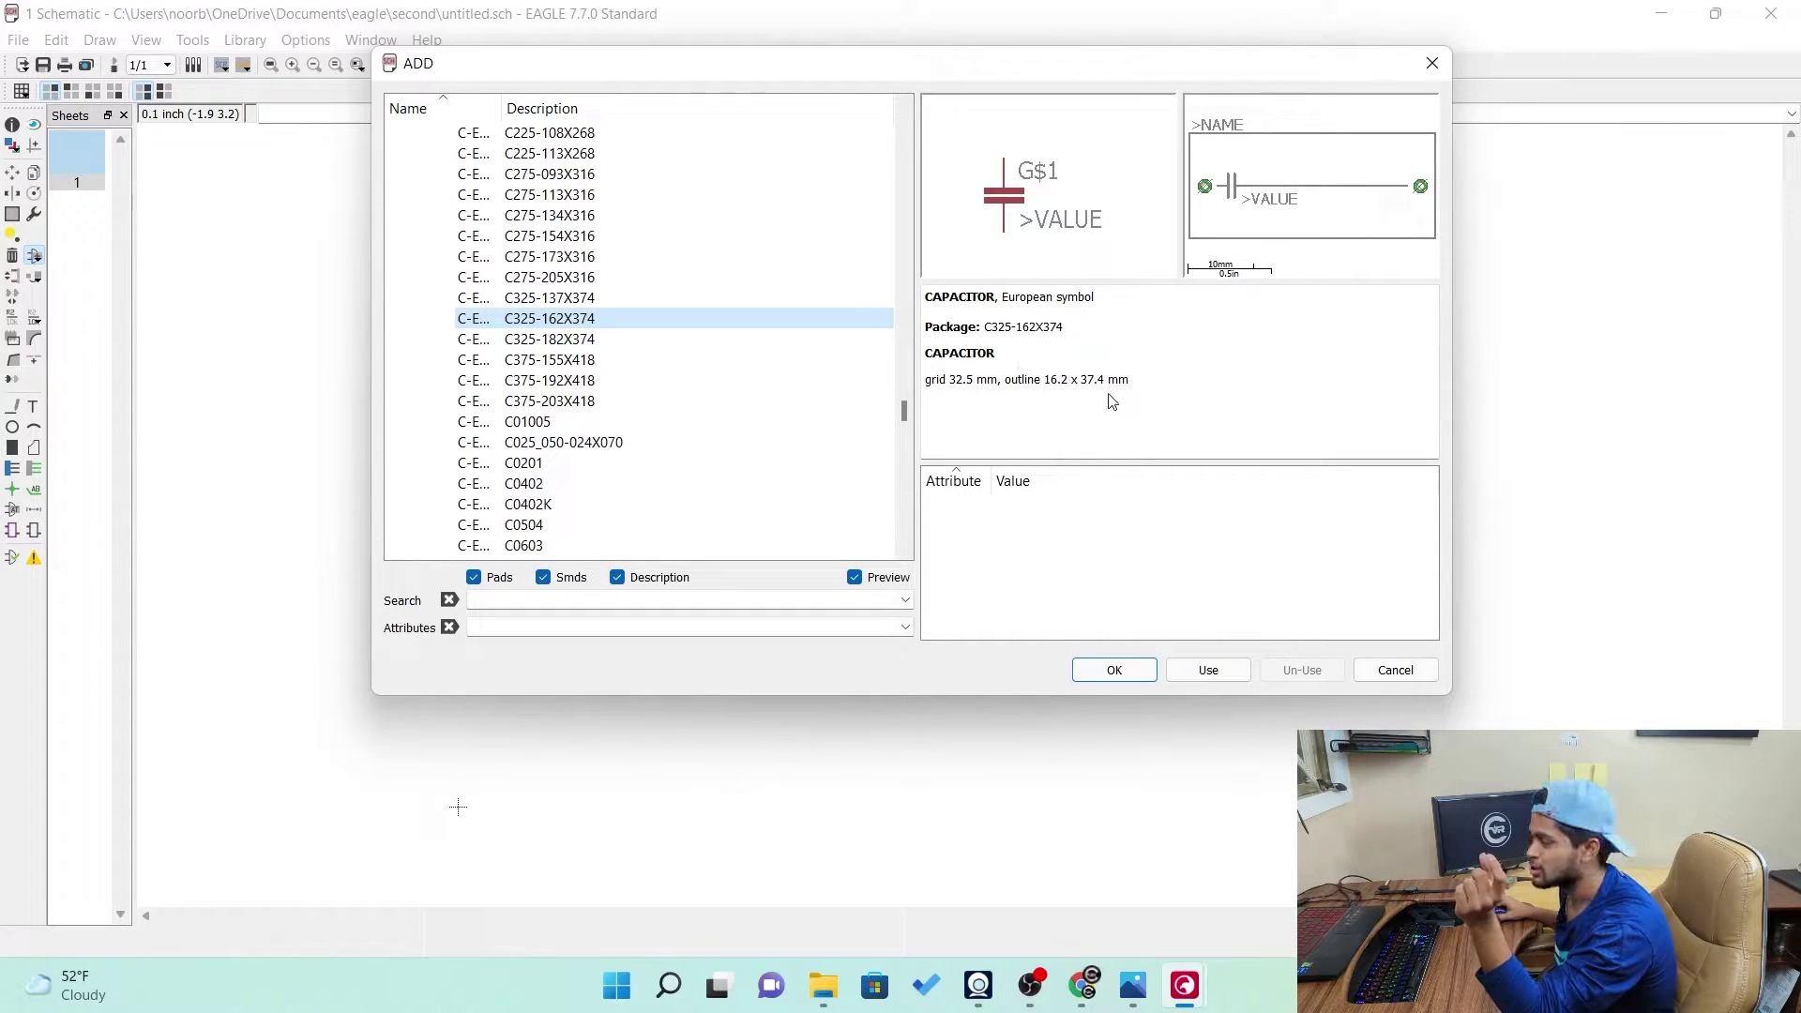
Examine the package name, grid spacing and outline dimensions in the description of capacitor package C325-162X374
drag(1130, 385, 930, 392)
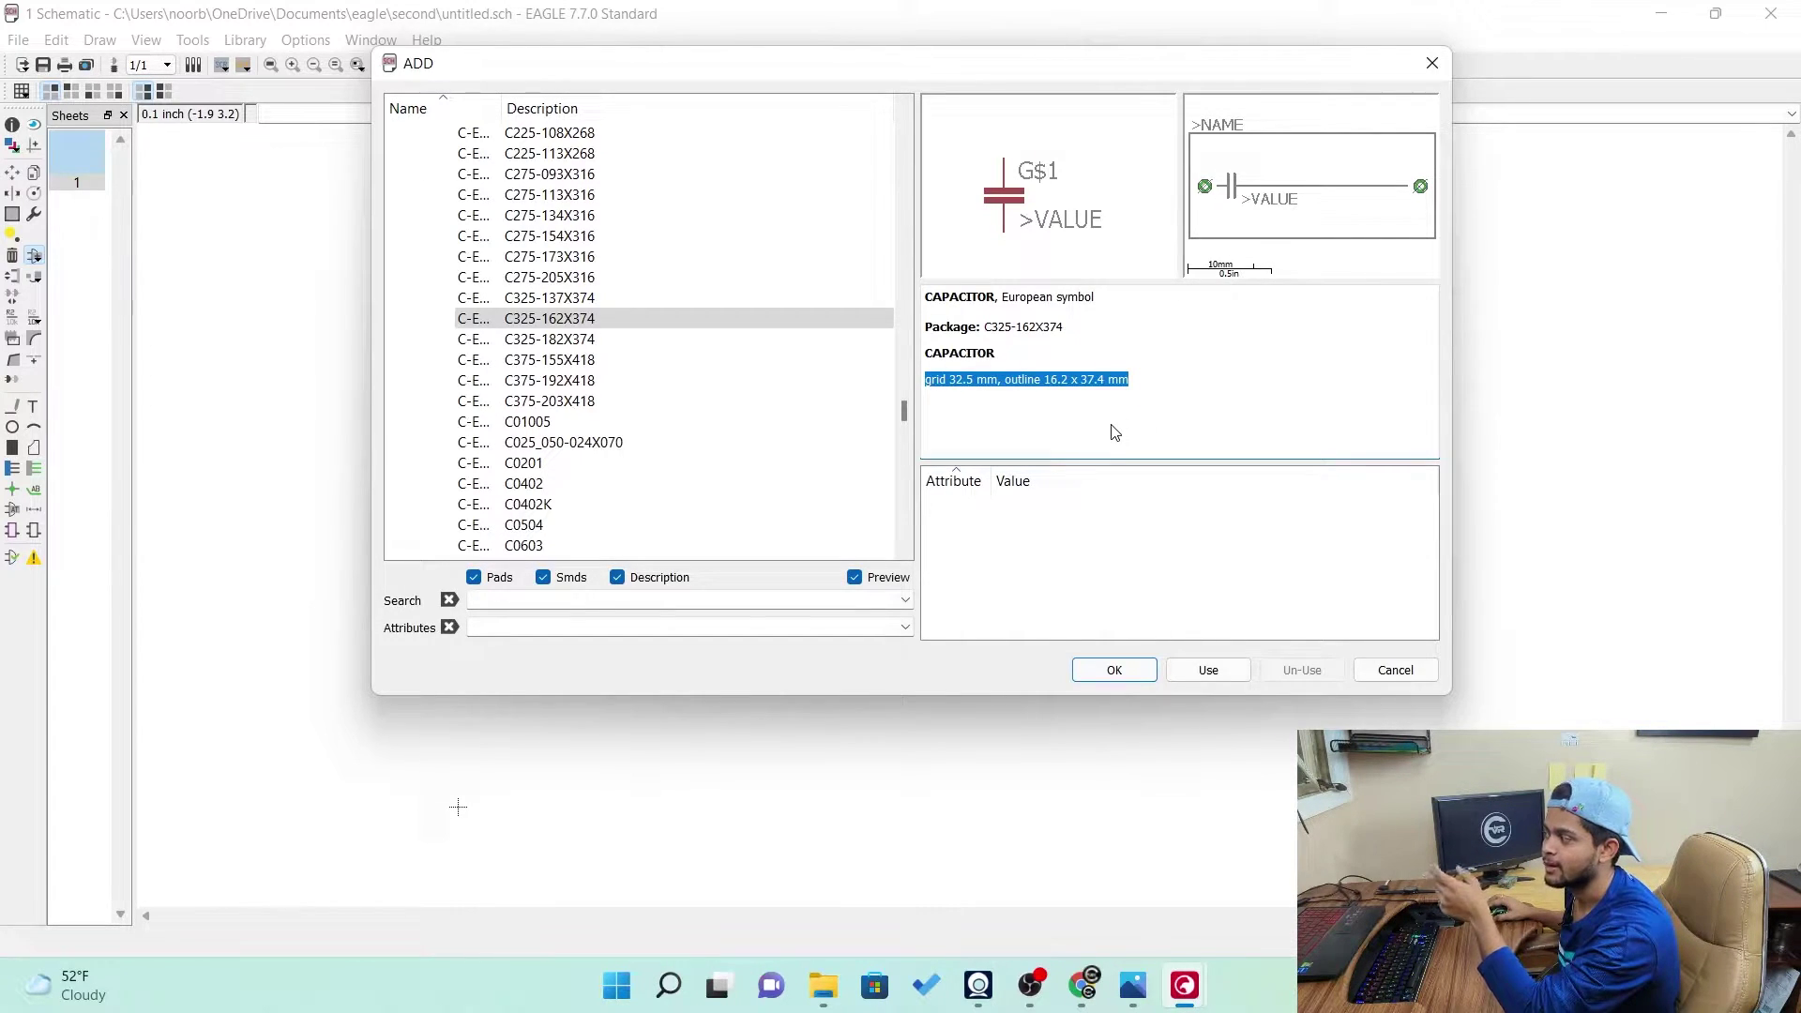
drag(1068, 332, 985, 333)
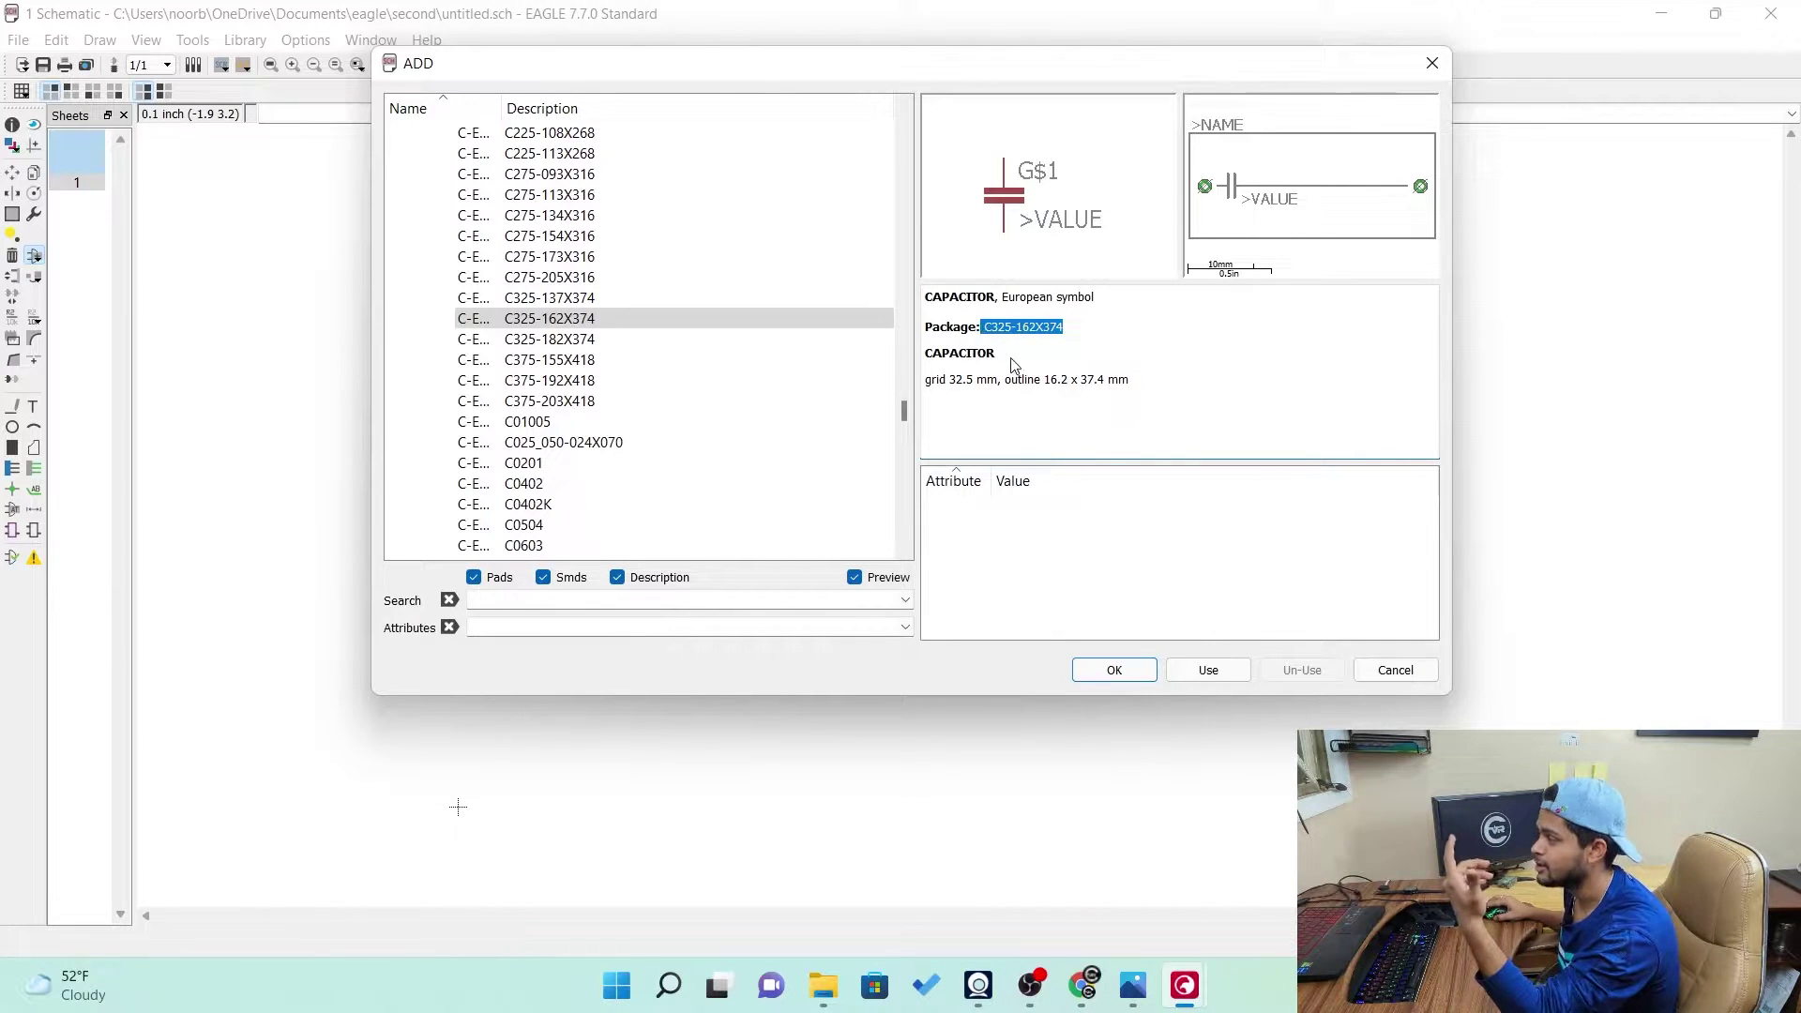
click(1020, 411)
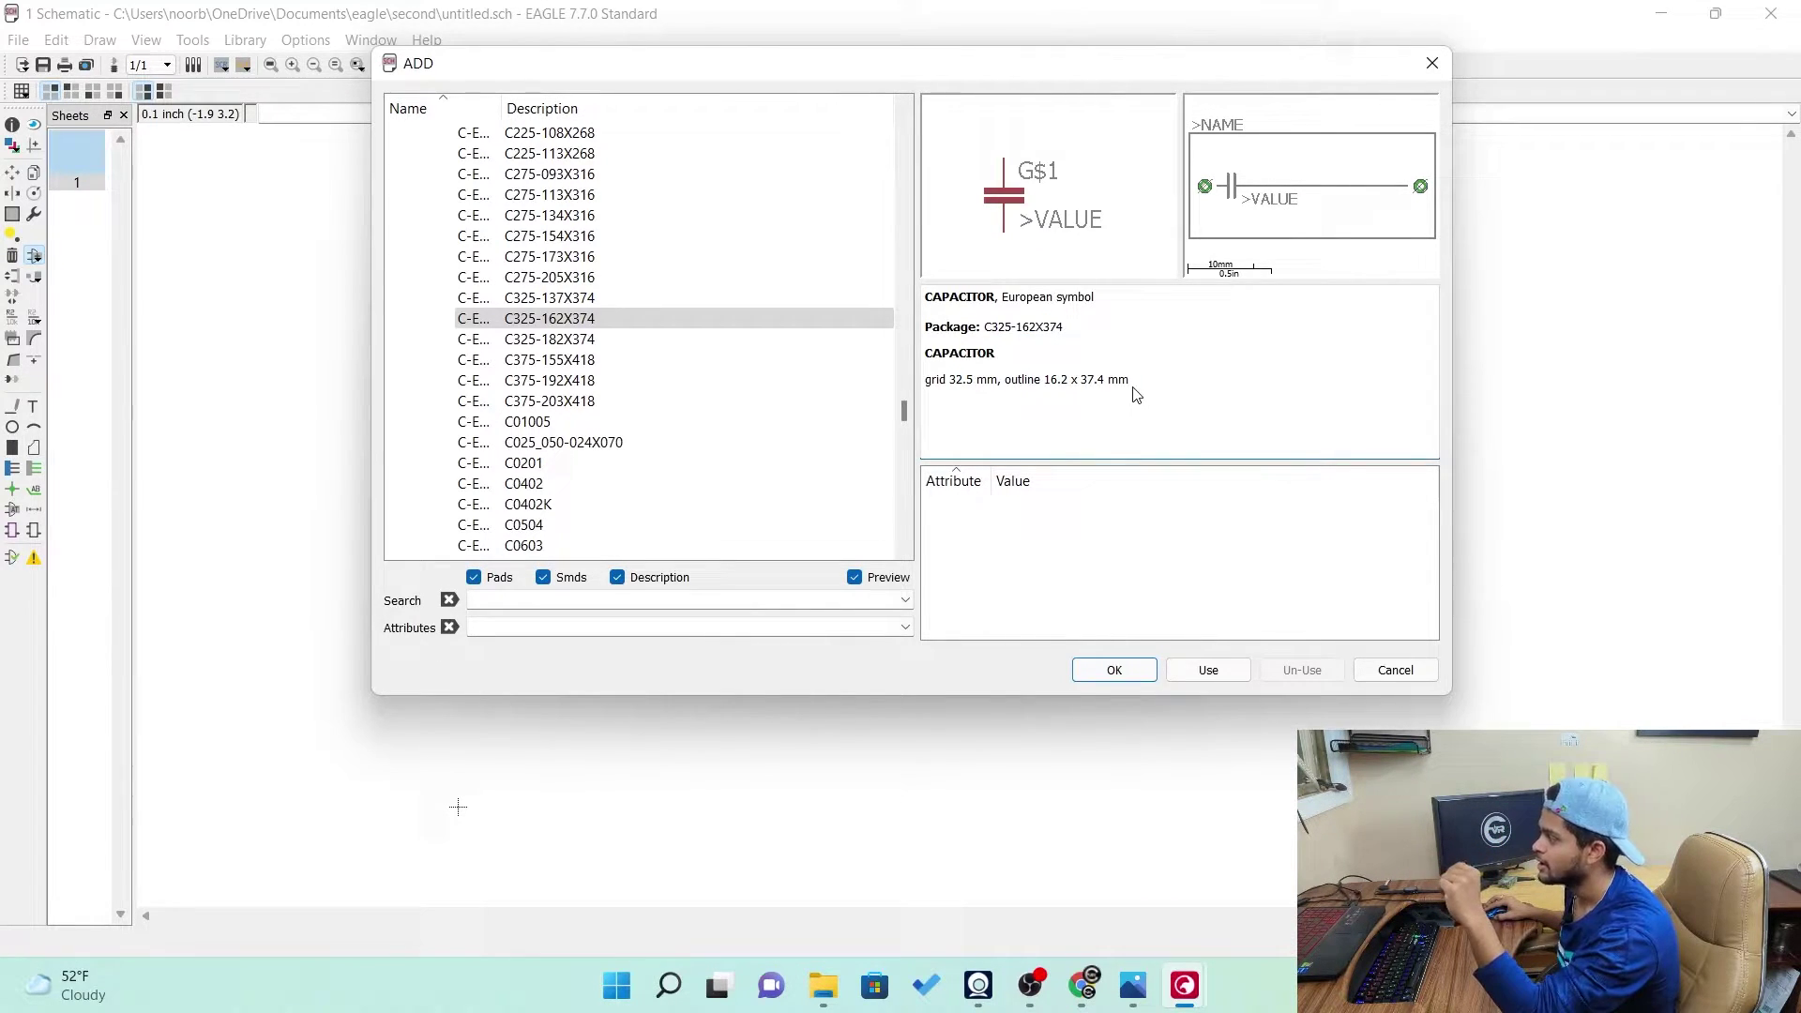
drag(1129, 387, 937, 389)
click(1072, 415)
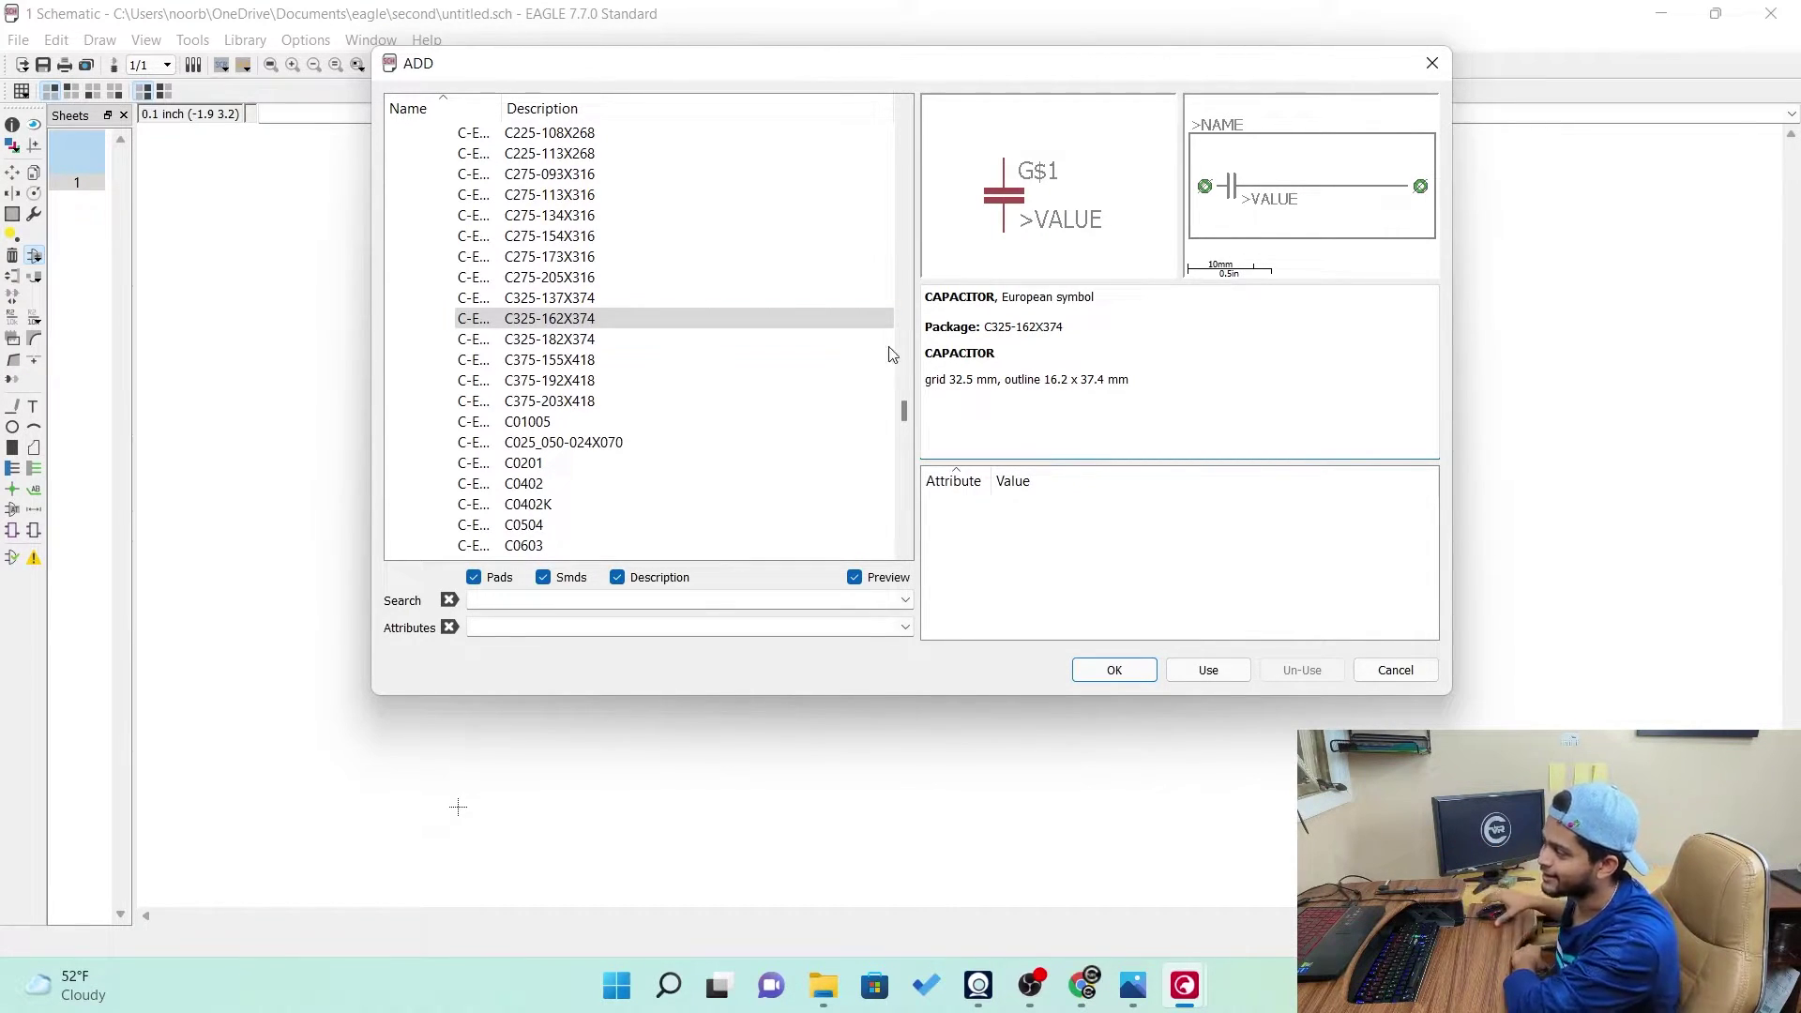
Compare the C025_050-024X070, C1206K and C275-093X316 capacitor footprints, and select package C050-030X075
click(604, 421)
click(605, 442)
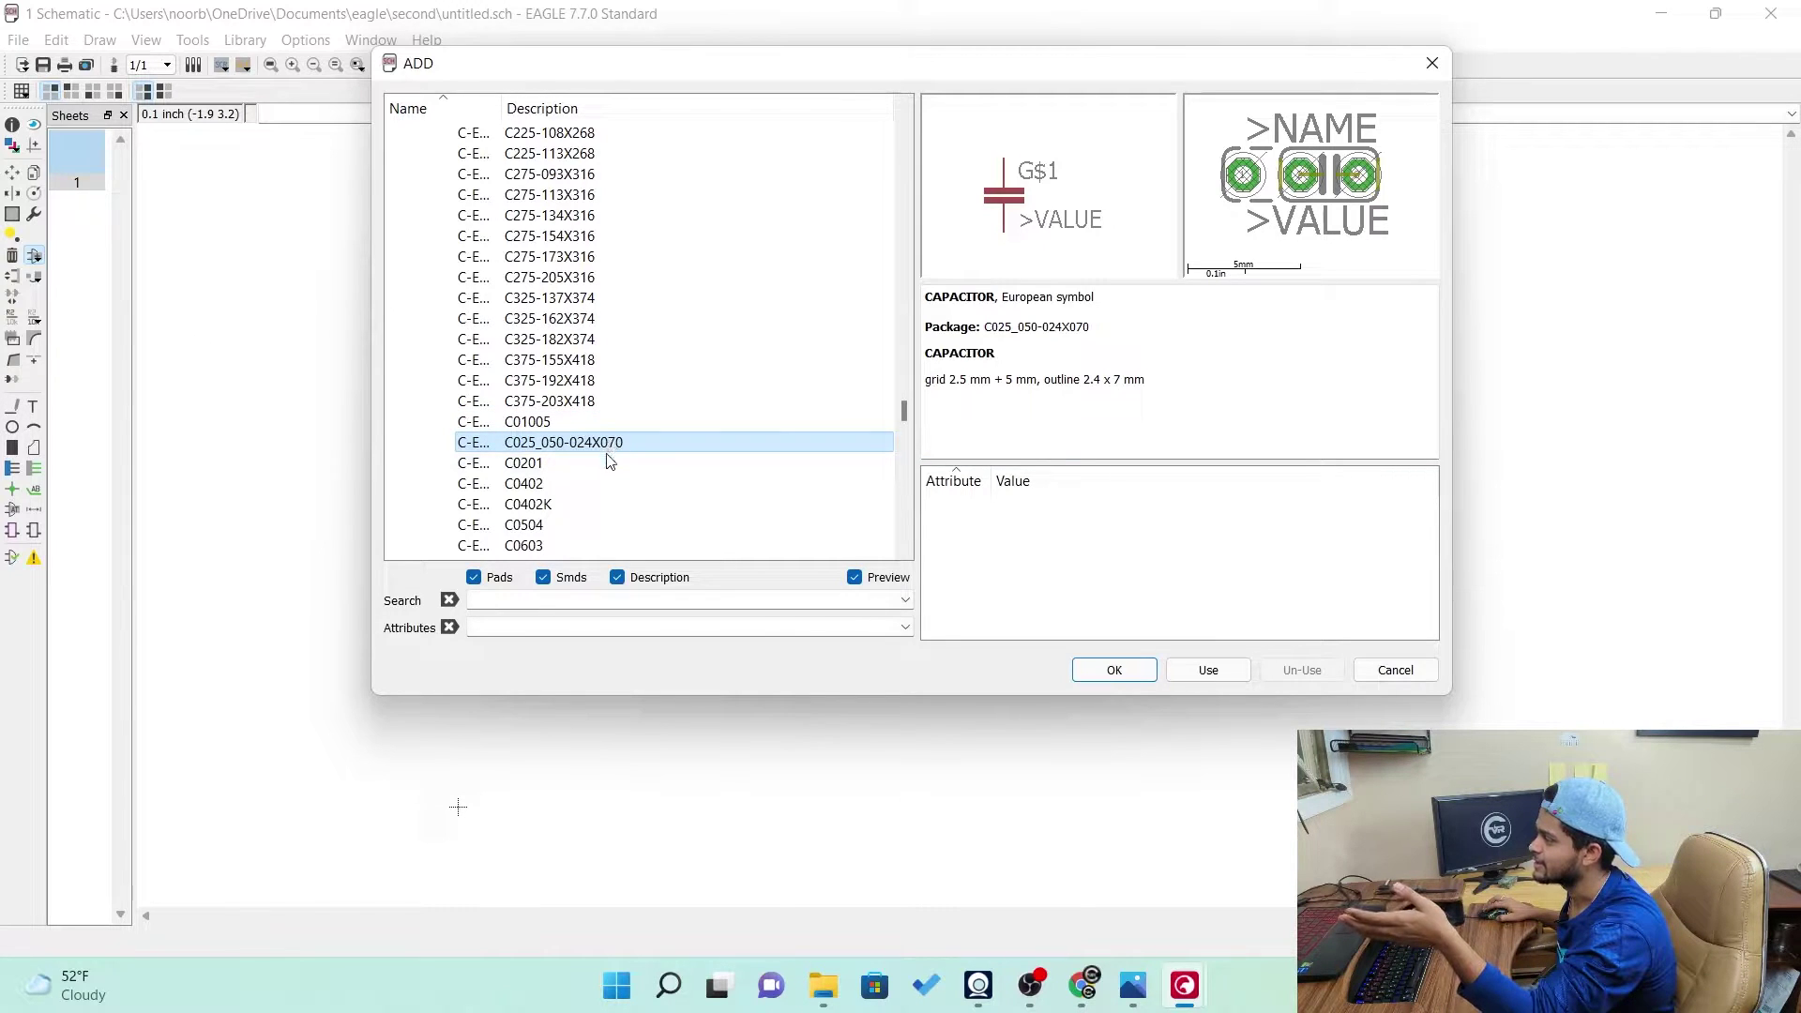
scroll(682, 455, down, 4)
click(563, 402)
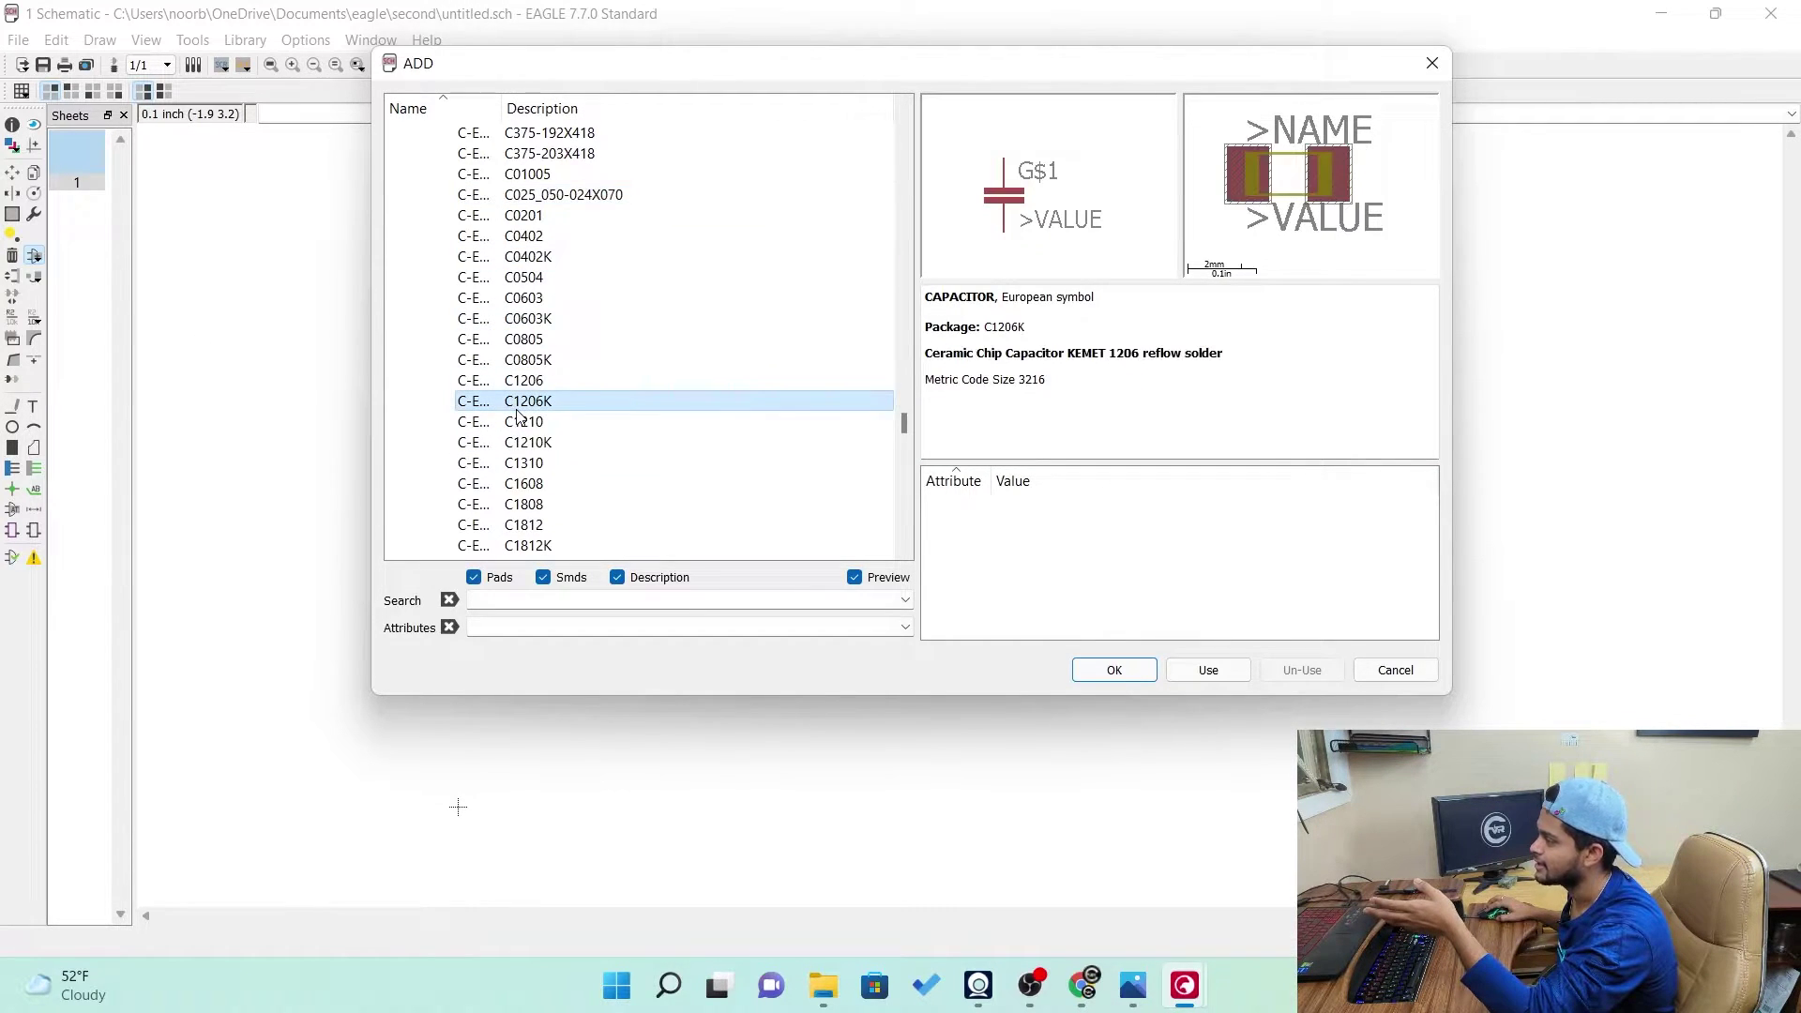
scroll(506, 375, up, 5)
click(492, 242)
scroll(497, 252, up, 4)
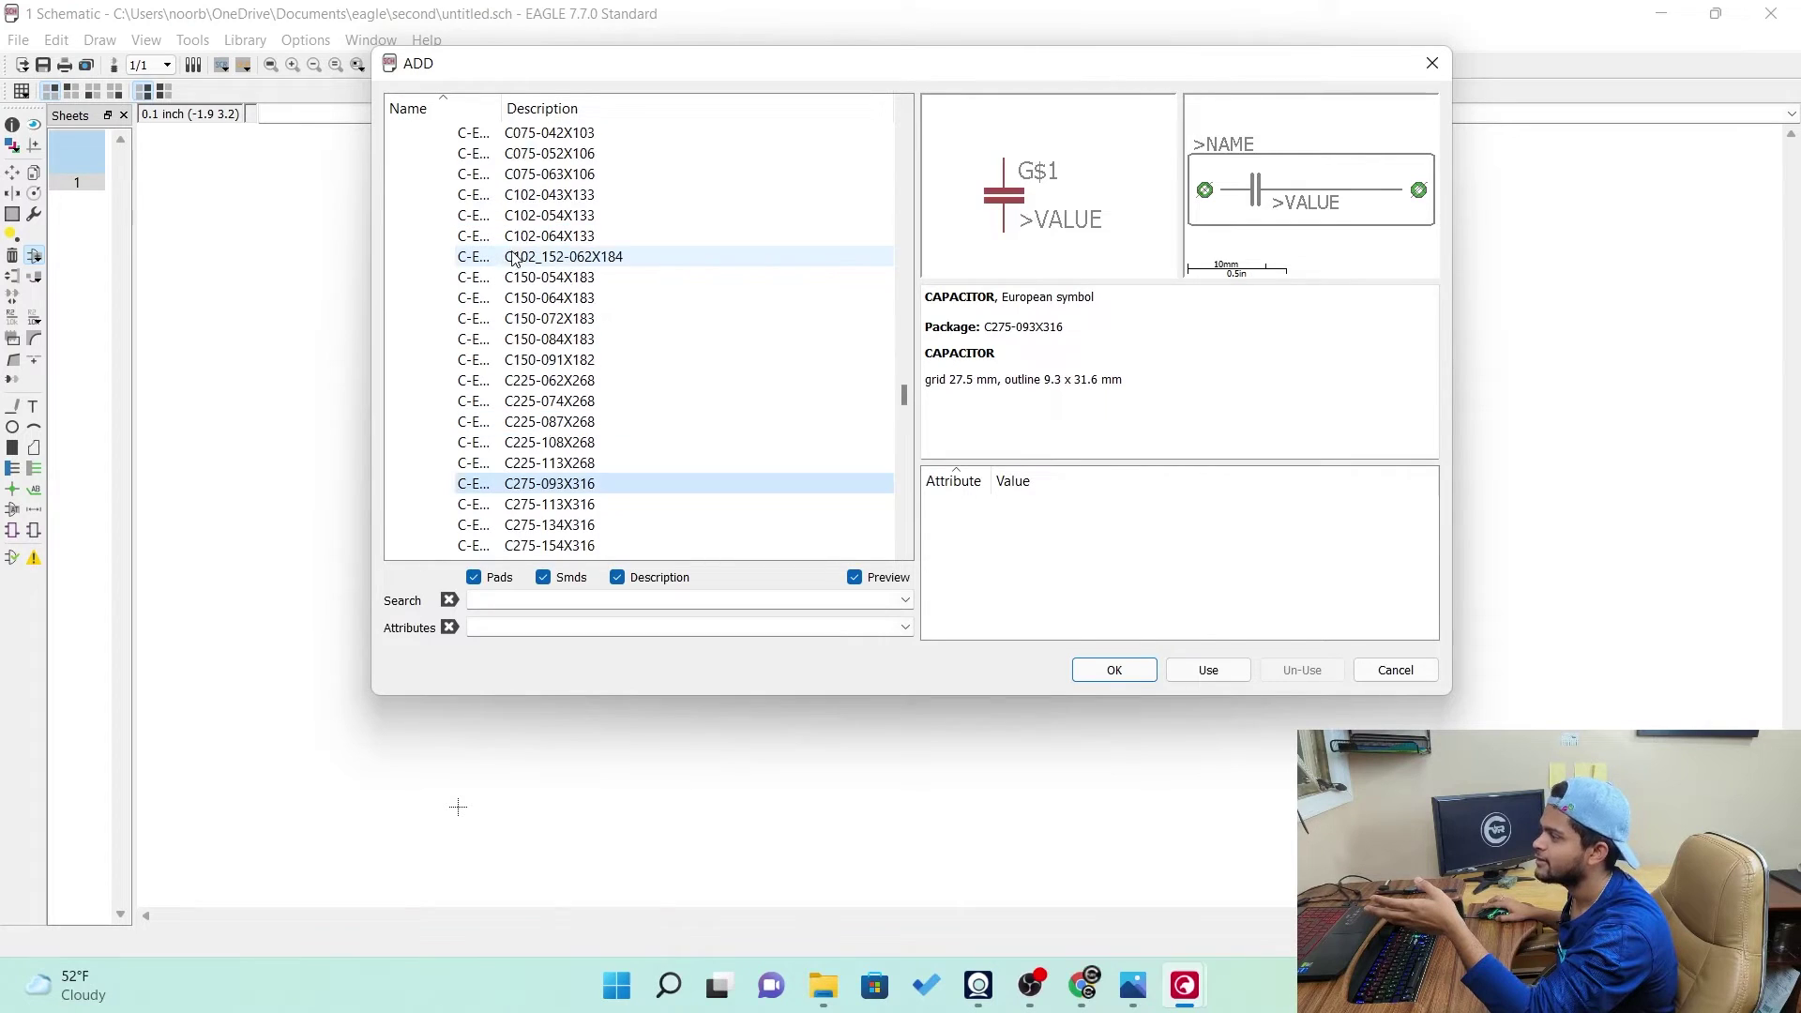
click(514, 257)
scroll(530, 272, up, 5)
click(544, 284)
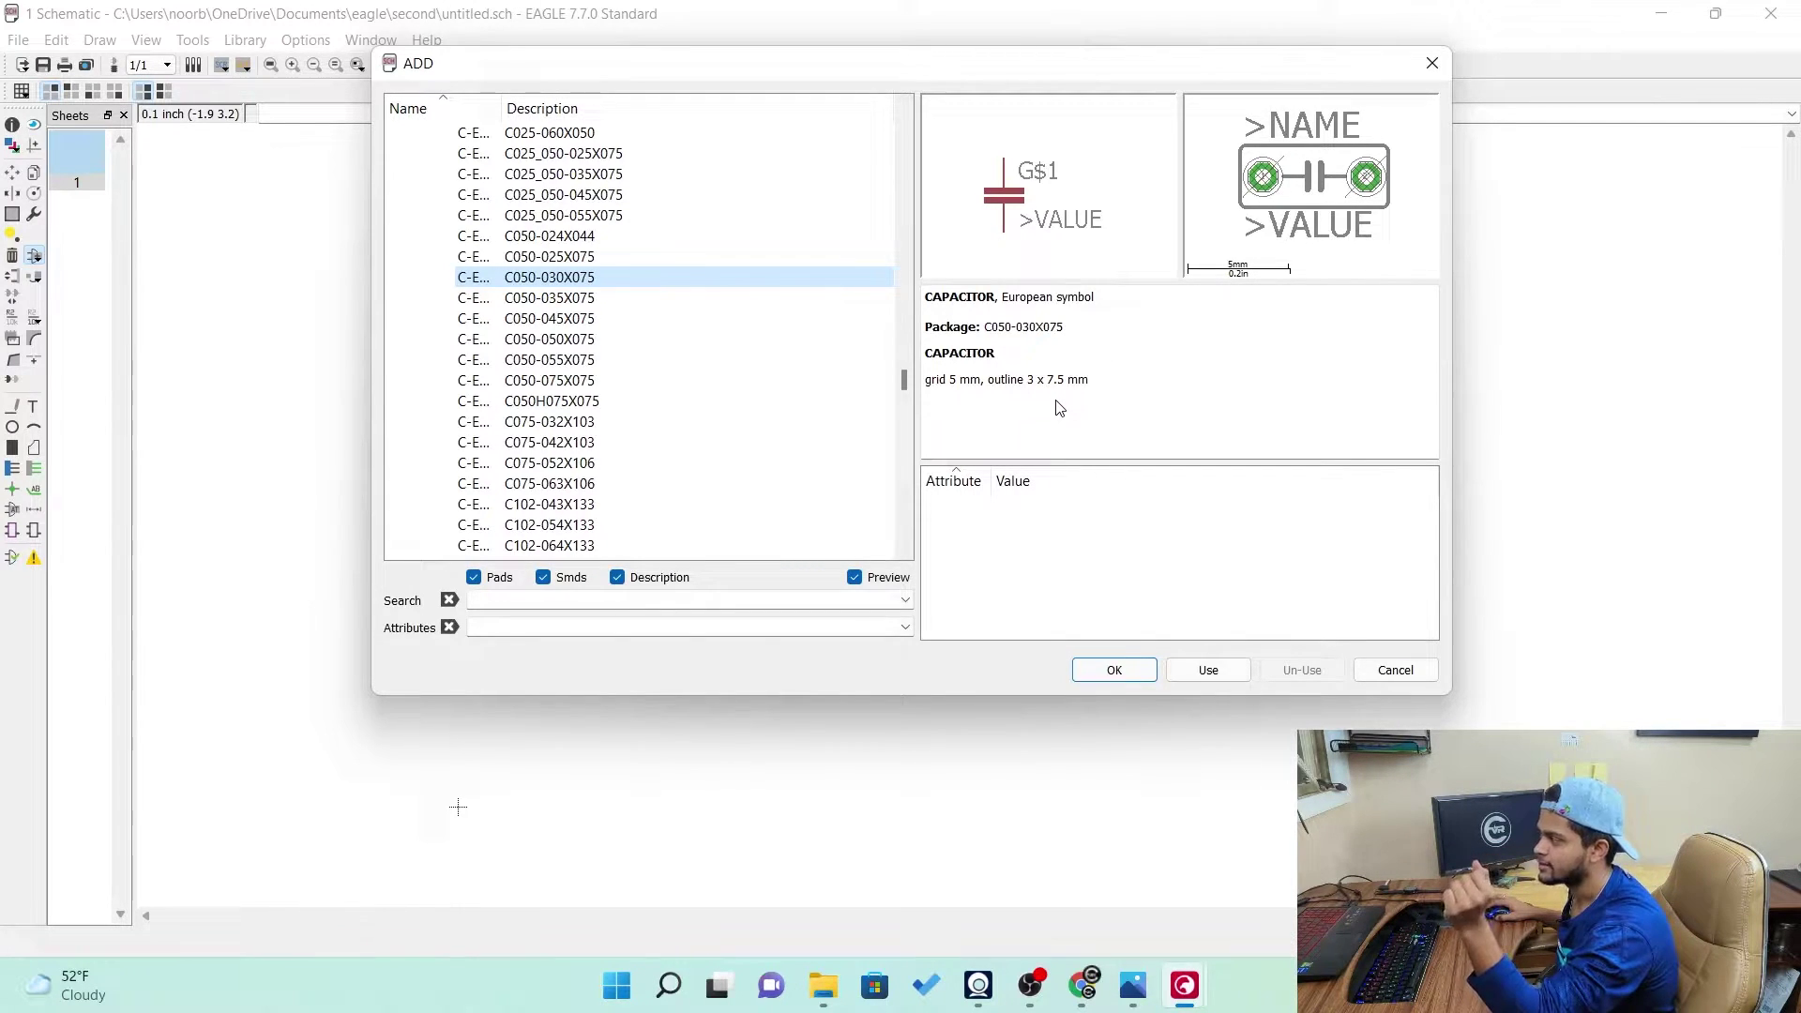
Place seven European-symbol capacitors with package C050-030X075 at scattered positions on the schematic sheet
click(1133, 672)
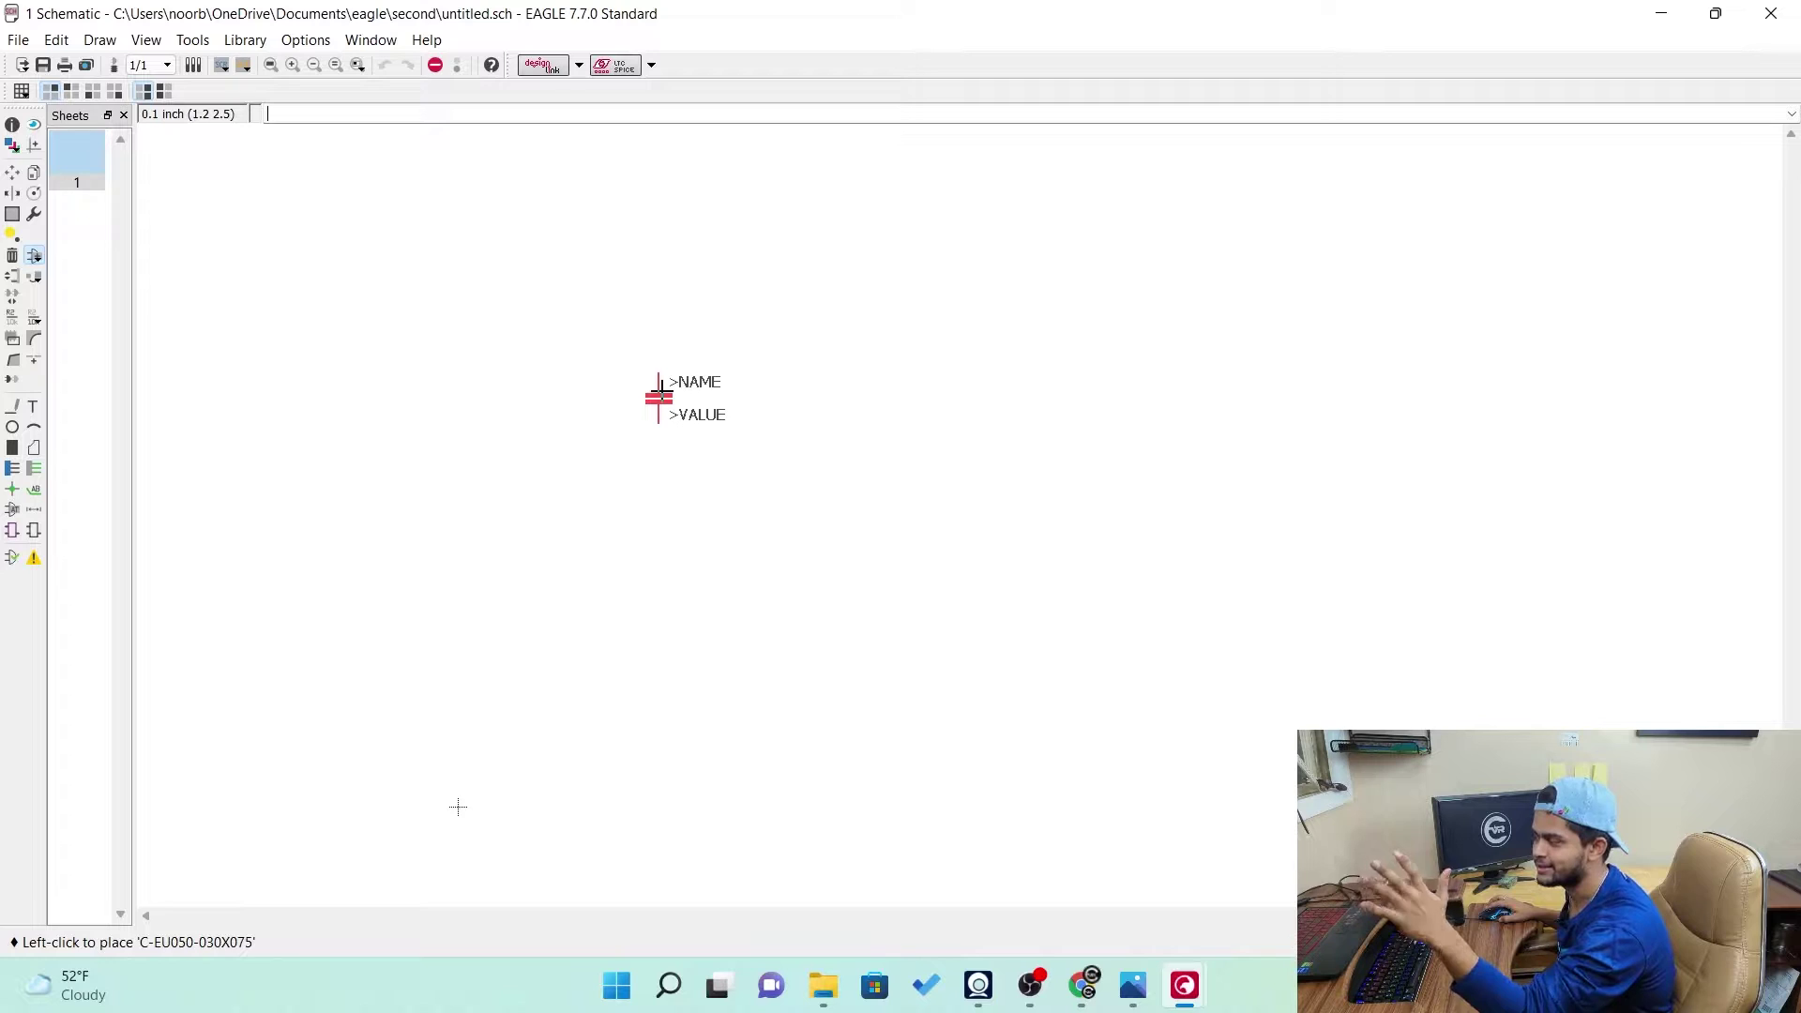
click(659, 394)
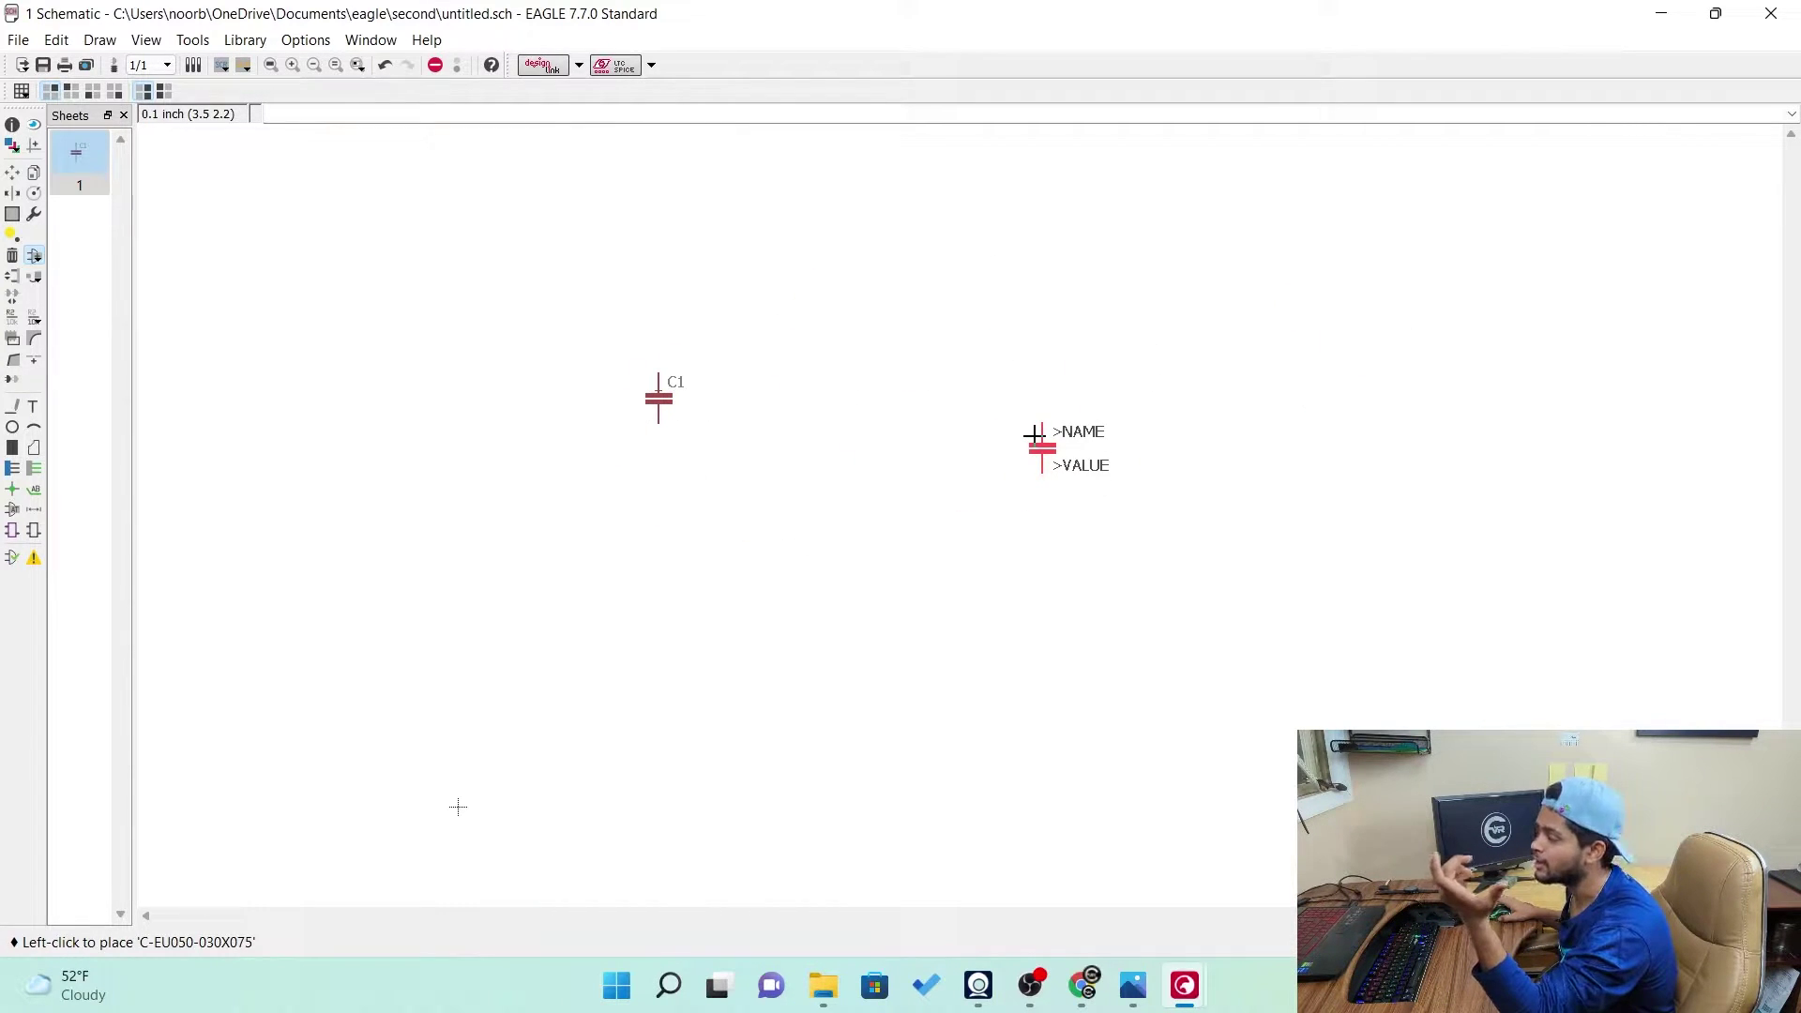
click(875, 415)
click(1043, 449)
click(1259, 449)
click(558, 298)
click(575, 532)
click(926, 600)
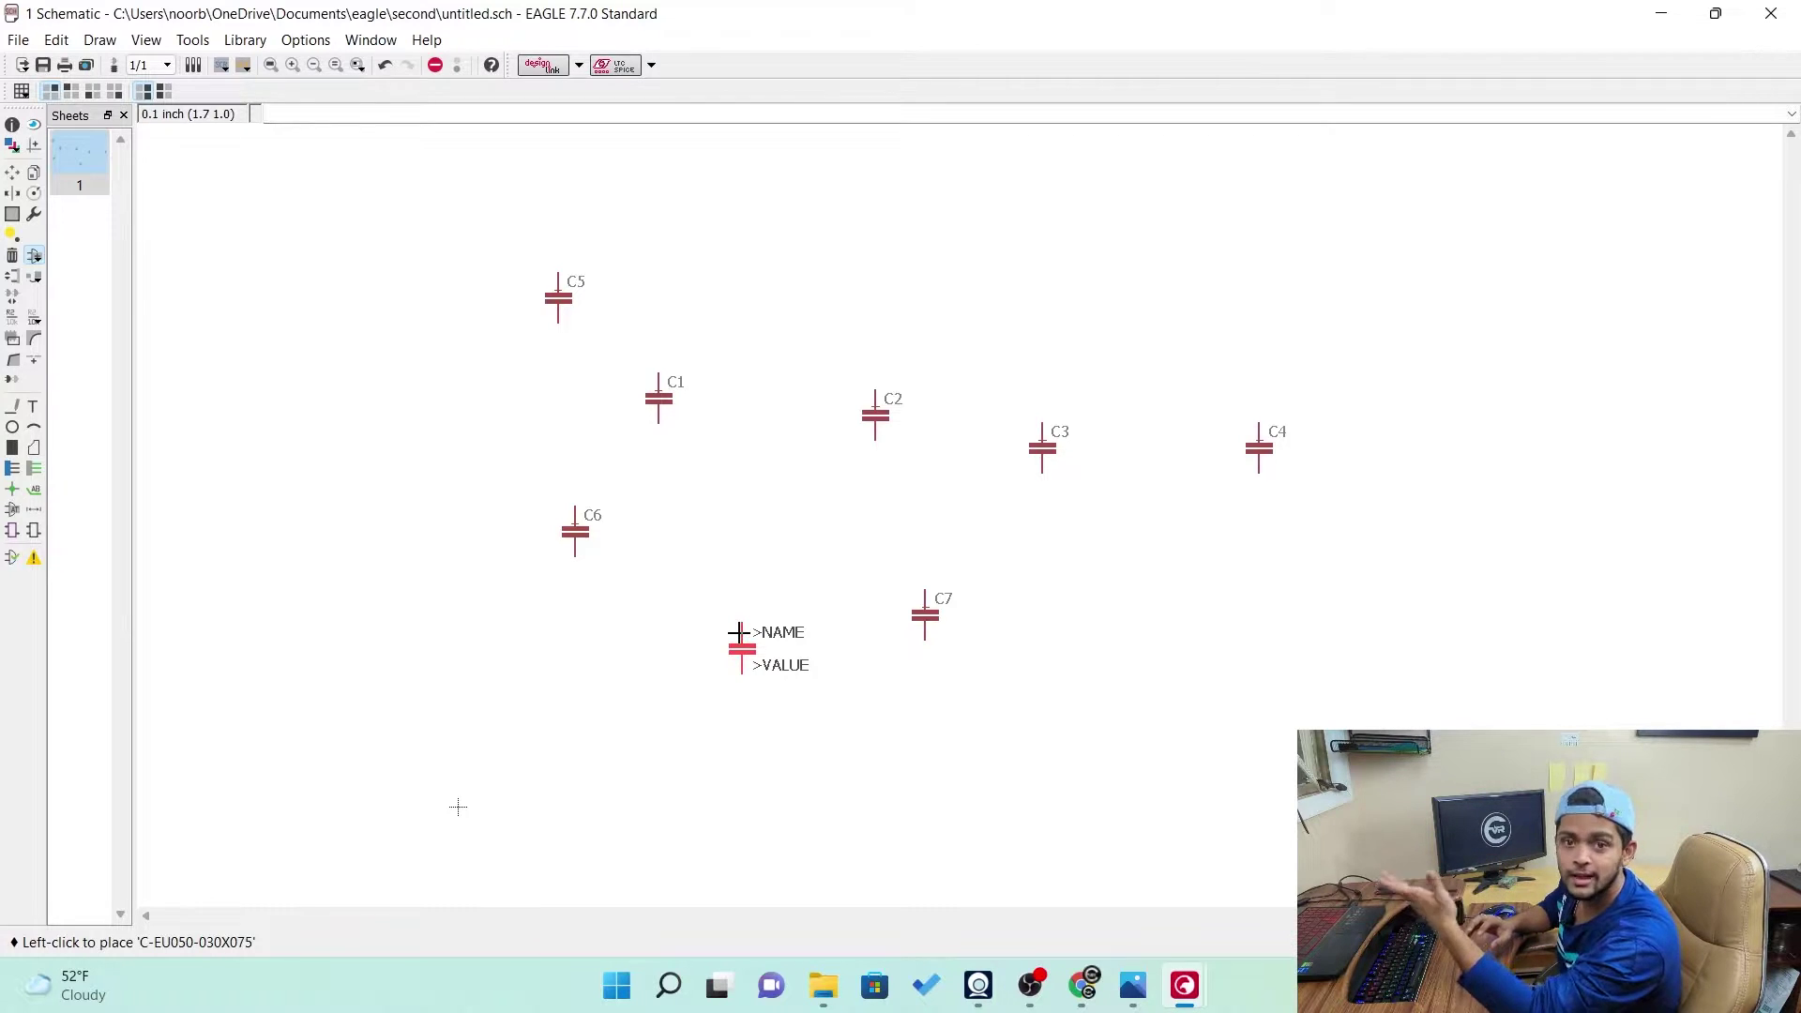
key(Escape)
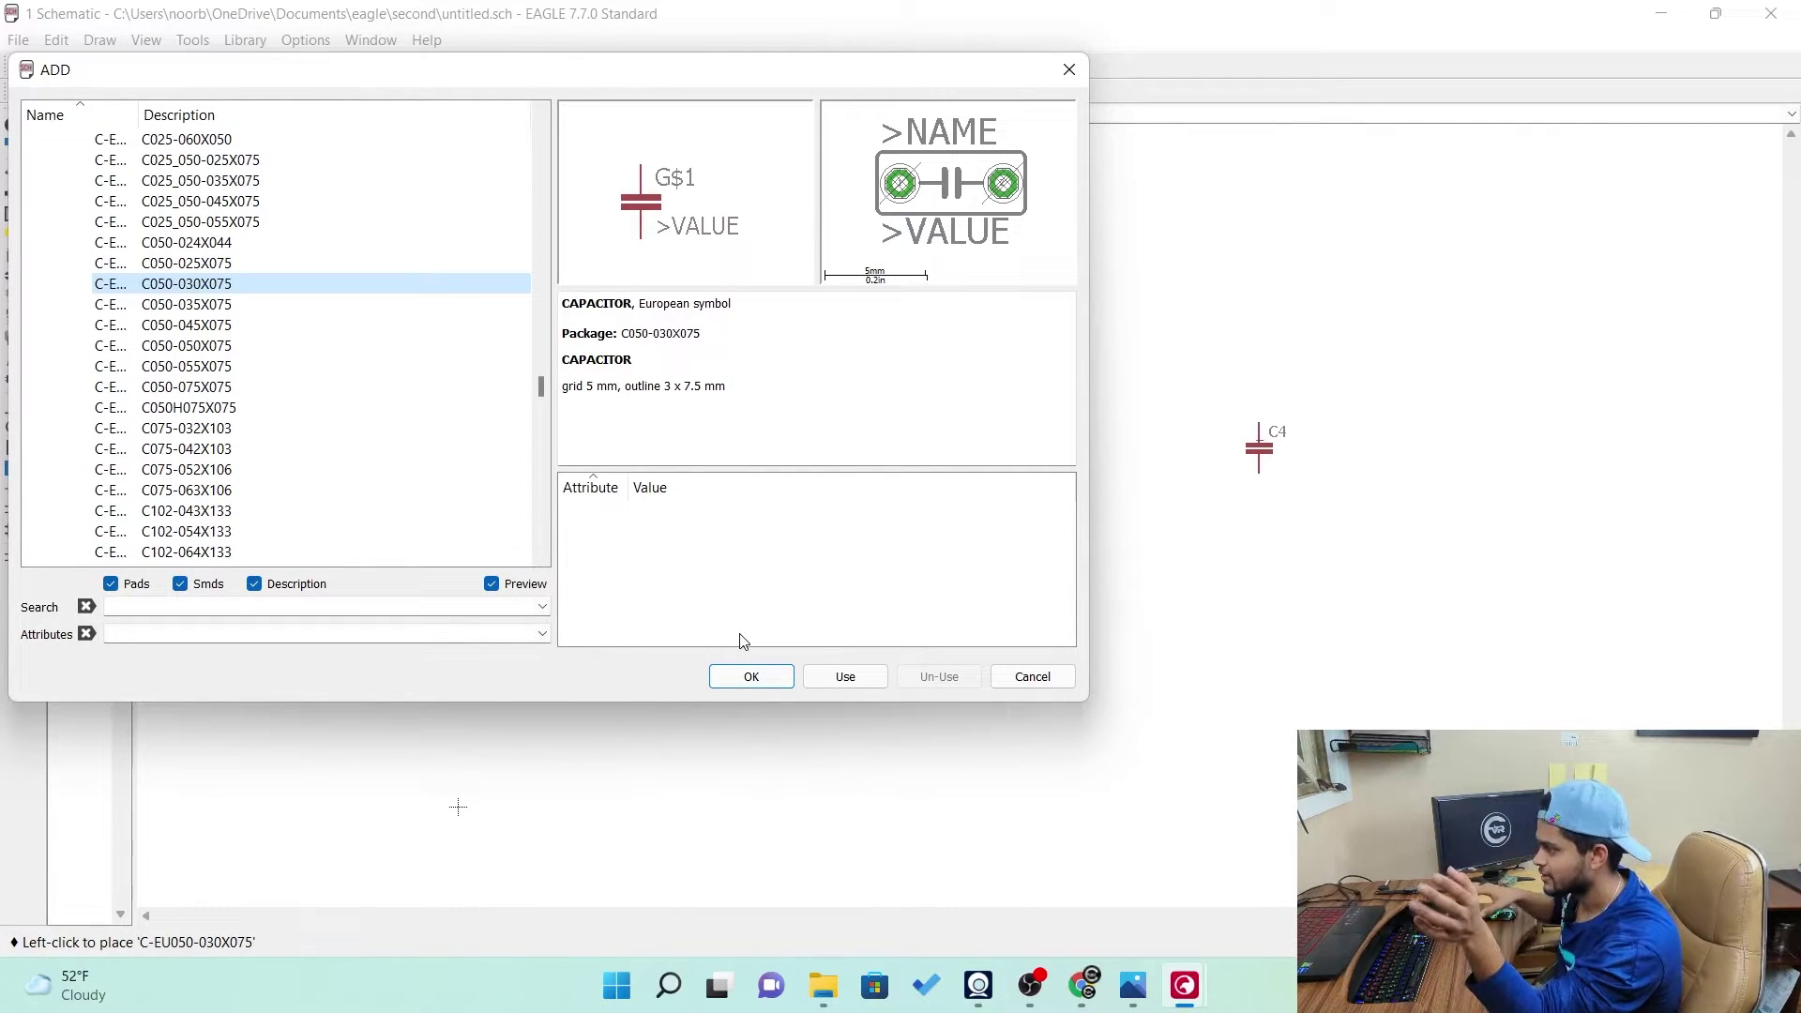
Choose the American-symbol resistor R-US_ in package 0309/10 from the rcl library for placement
scroll(310, 276, down, 6)
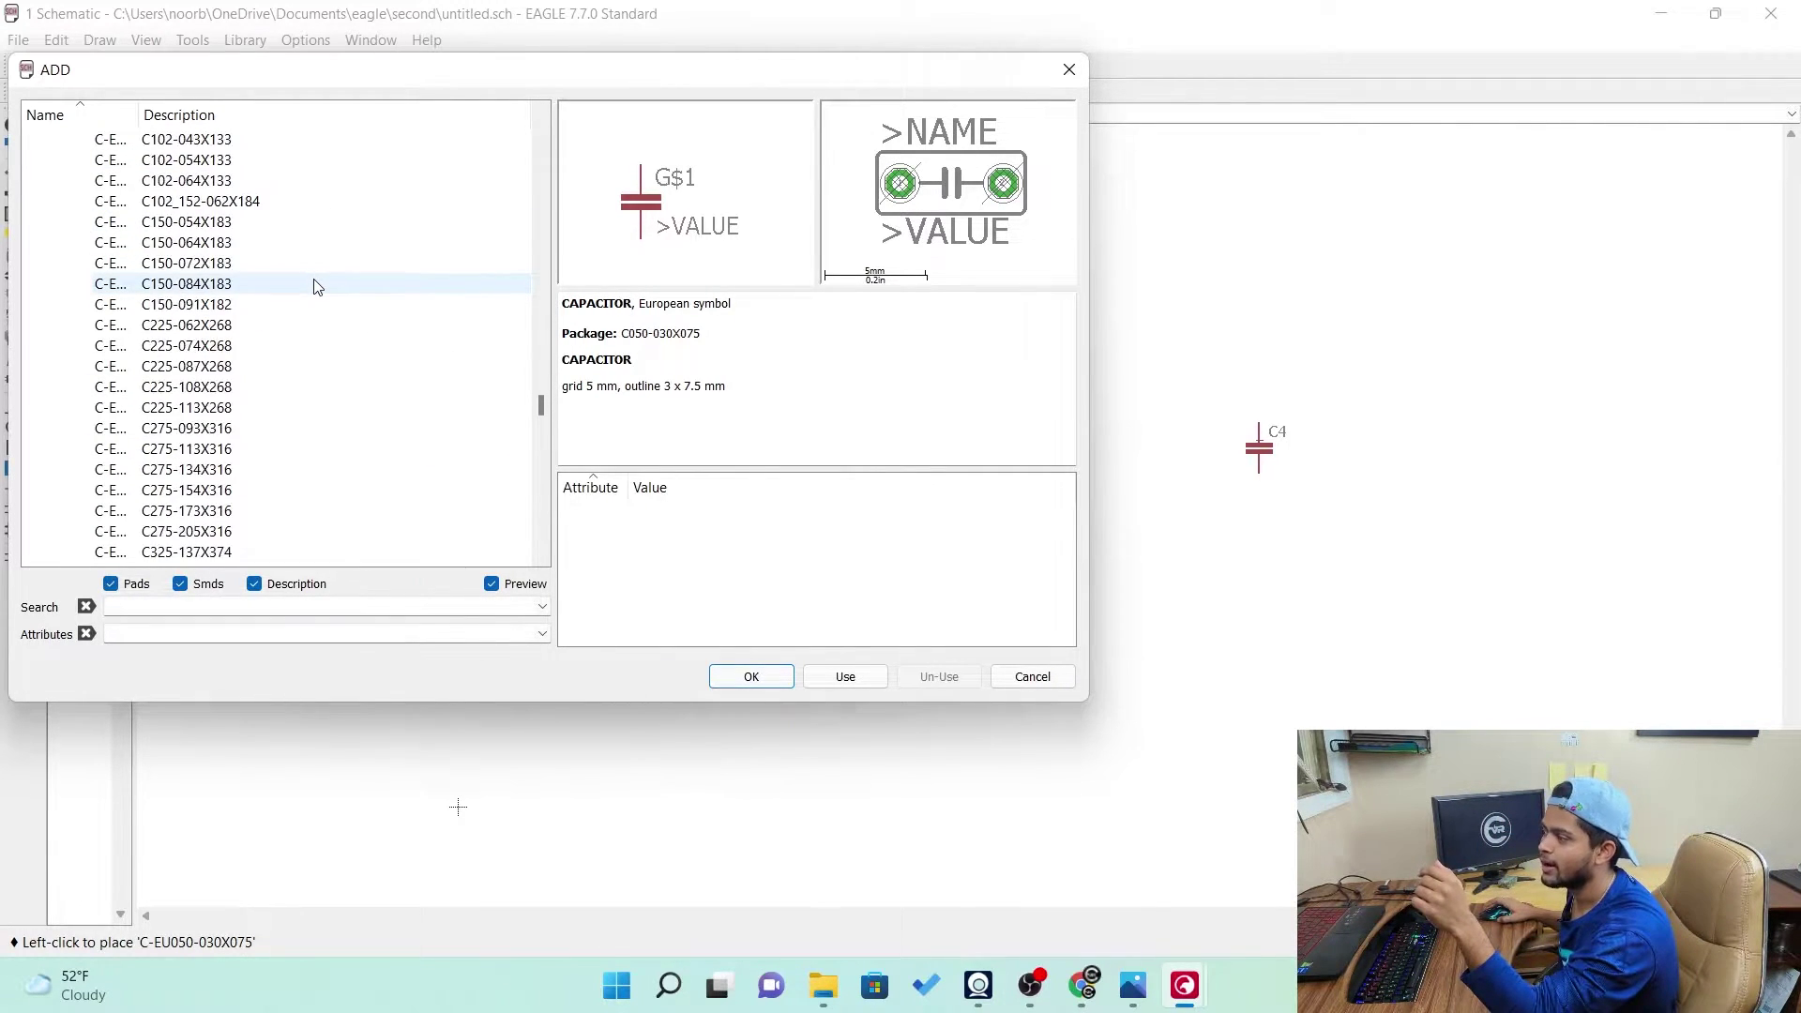
scroll(314, 286, up, 12)
click(56, 387)
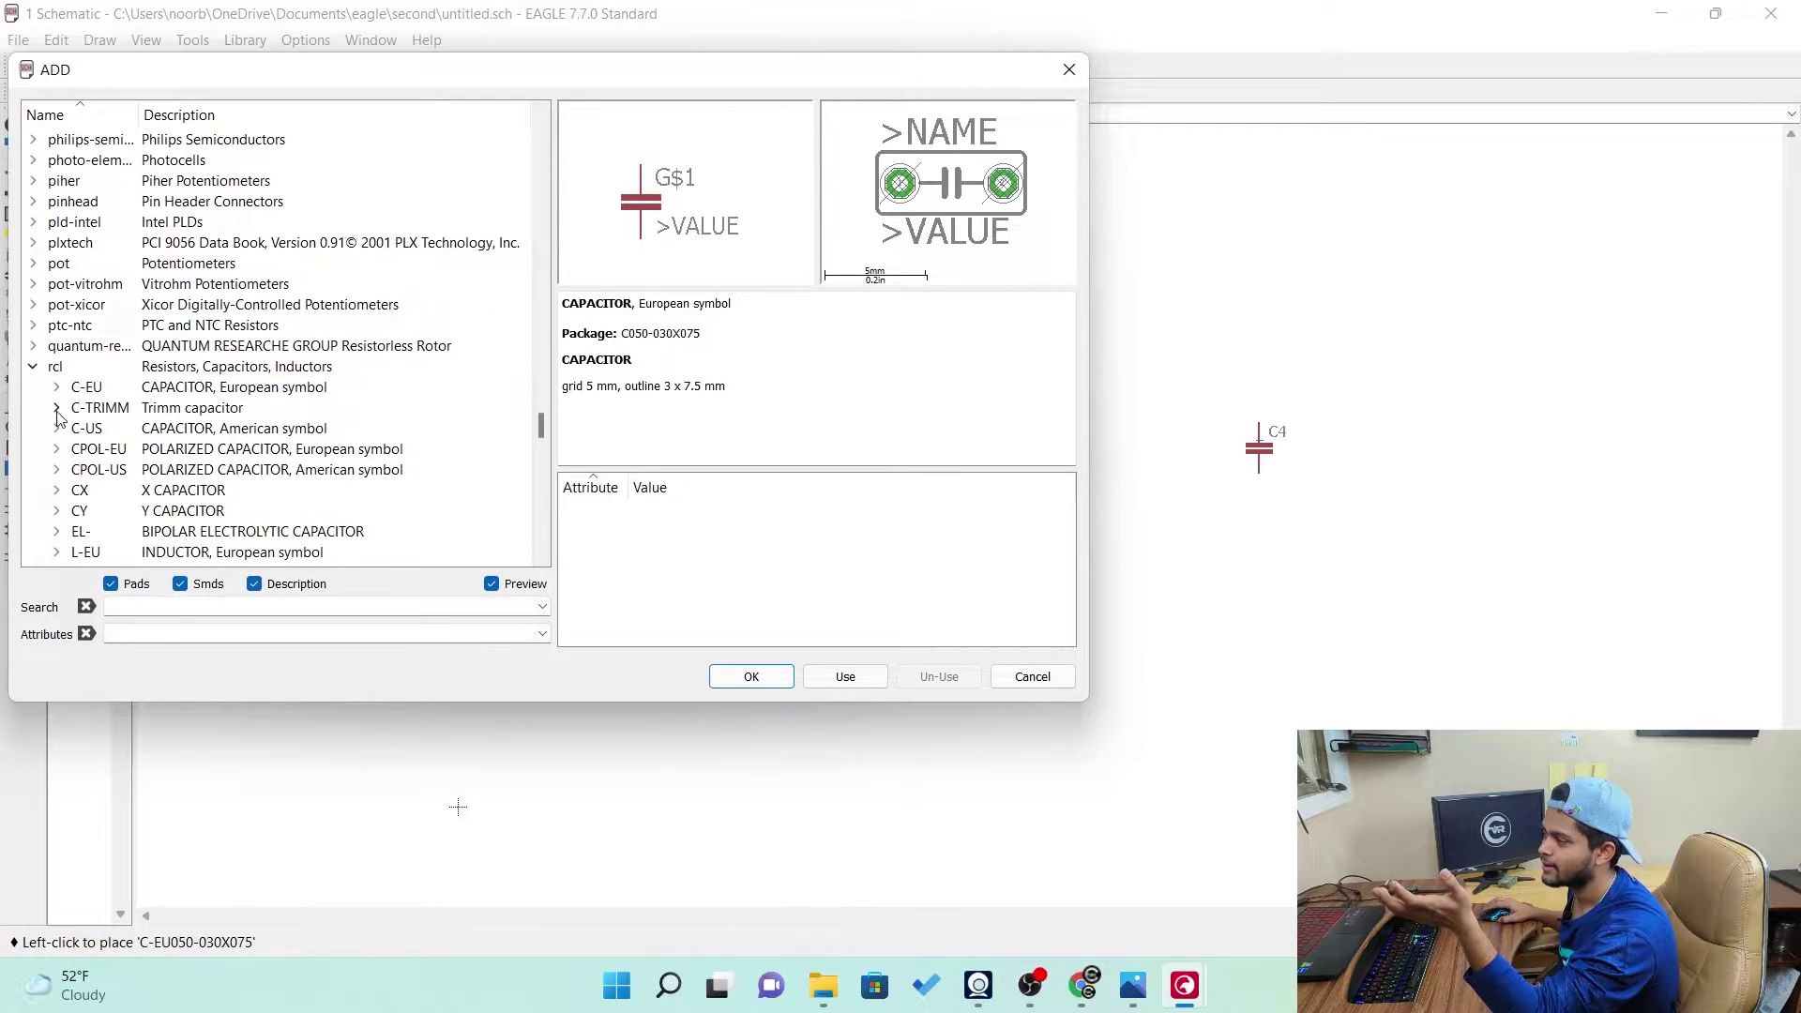
scroll(59, 417, down, 2)
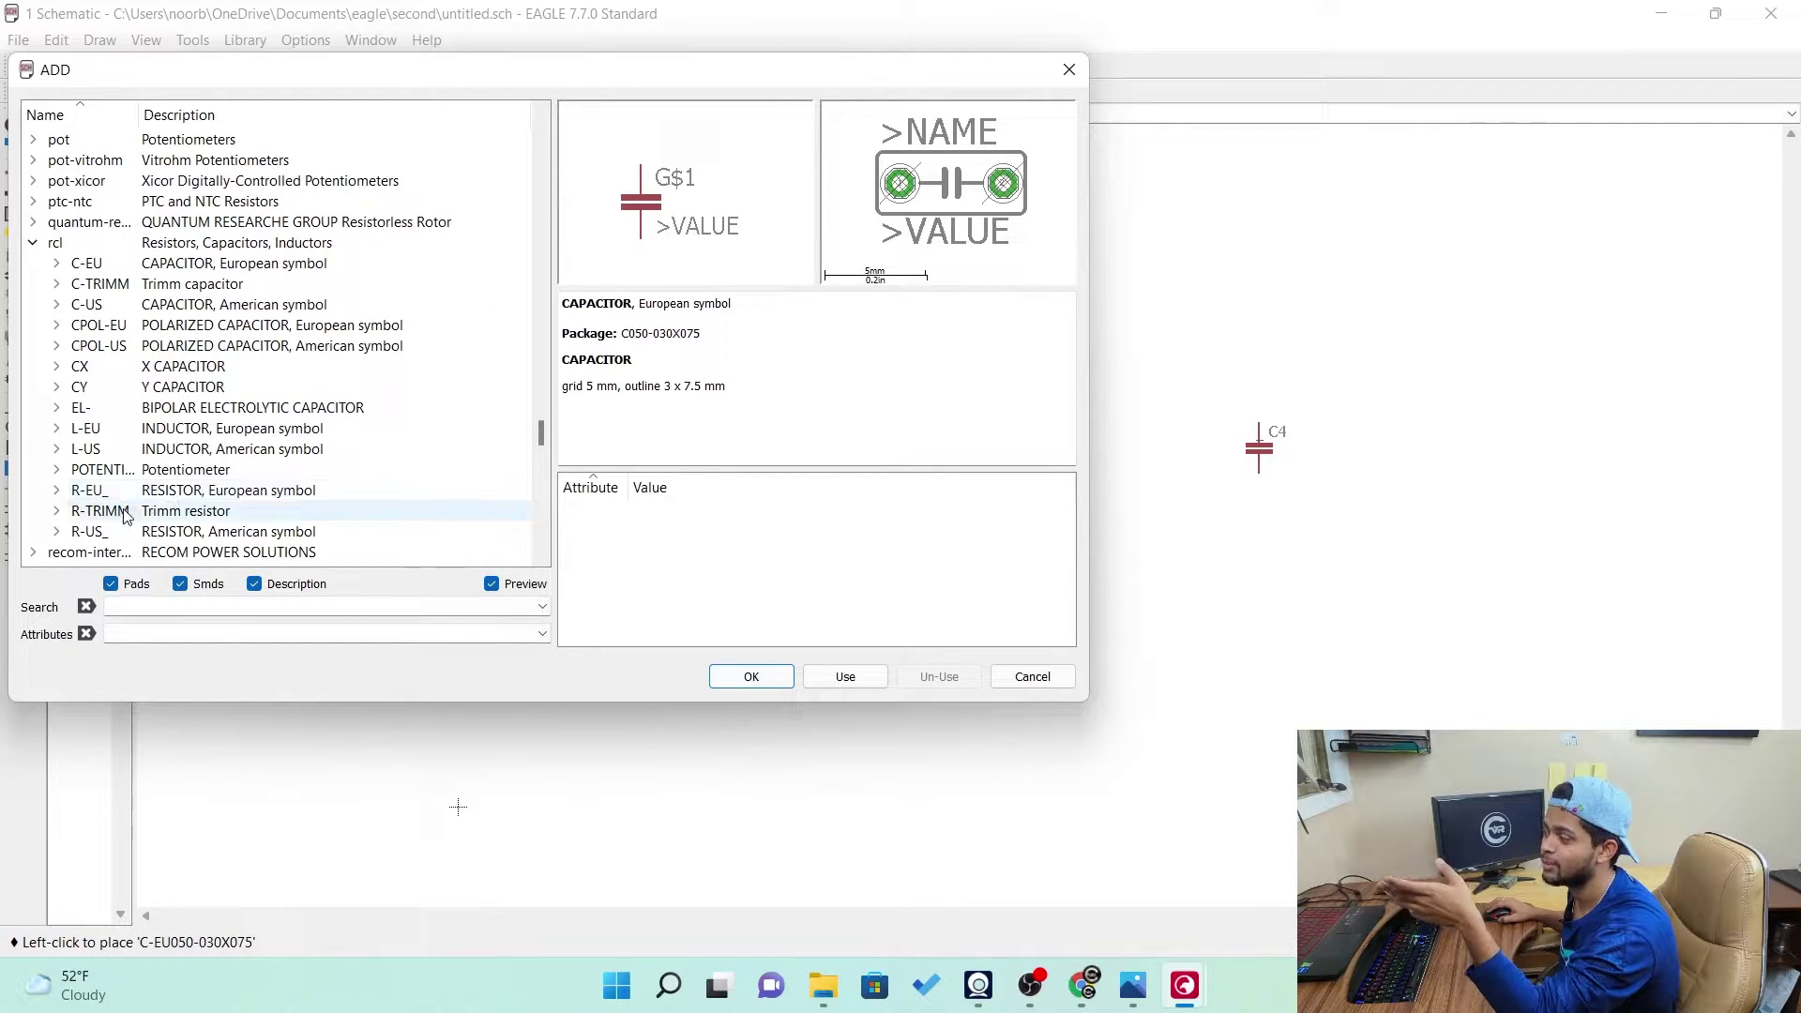
click(59, 533)
scroll(58, 507, down, 1)
click(68, 283)
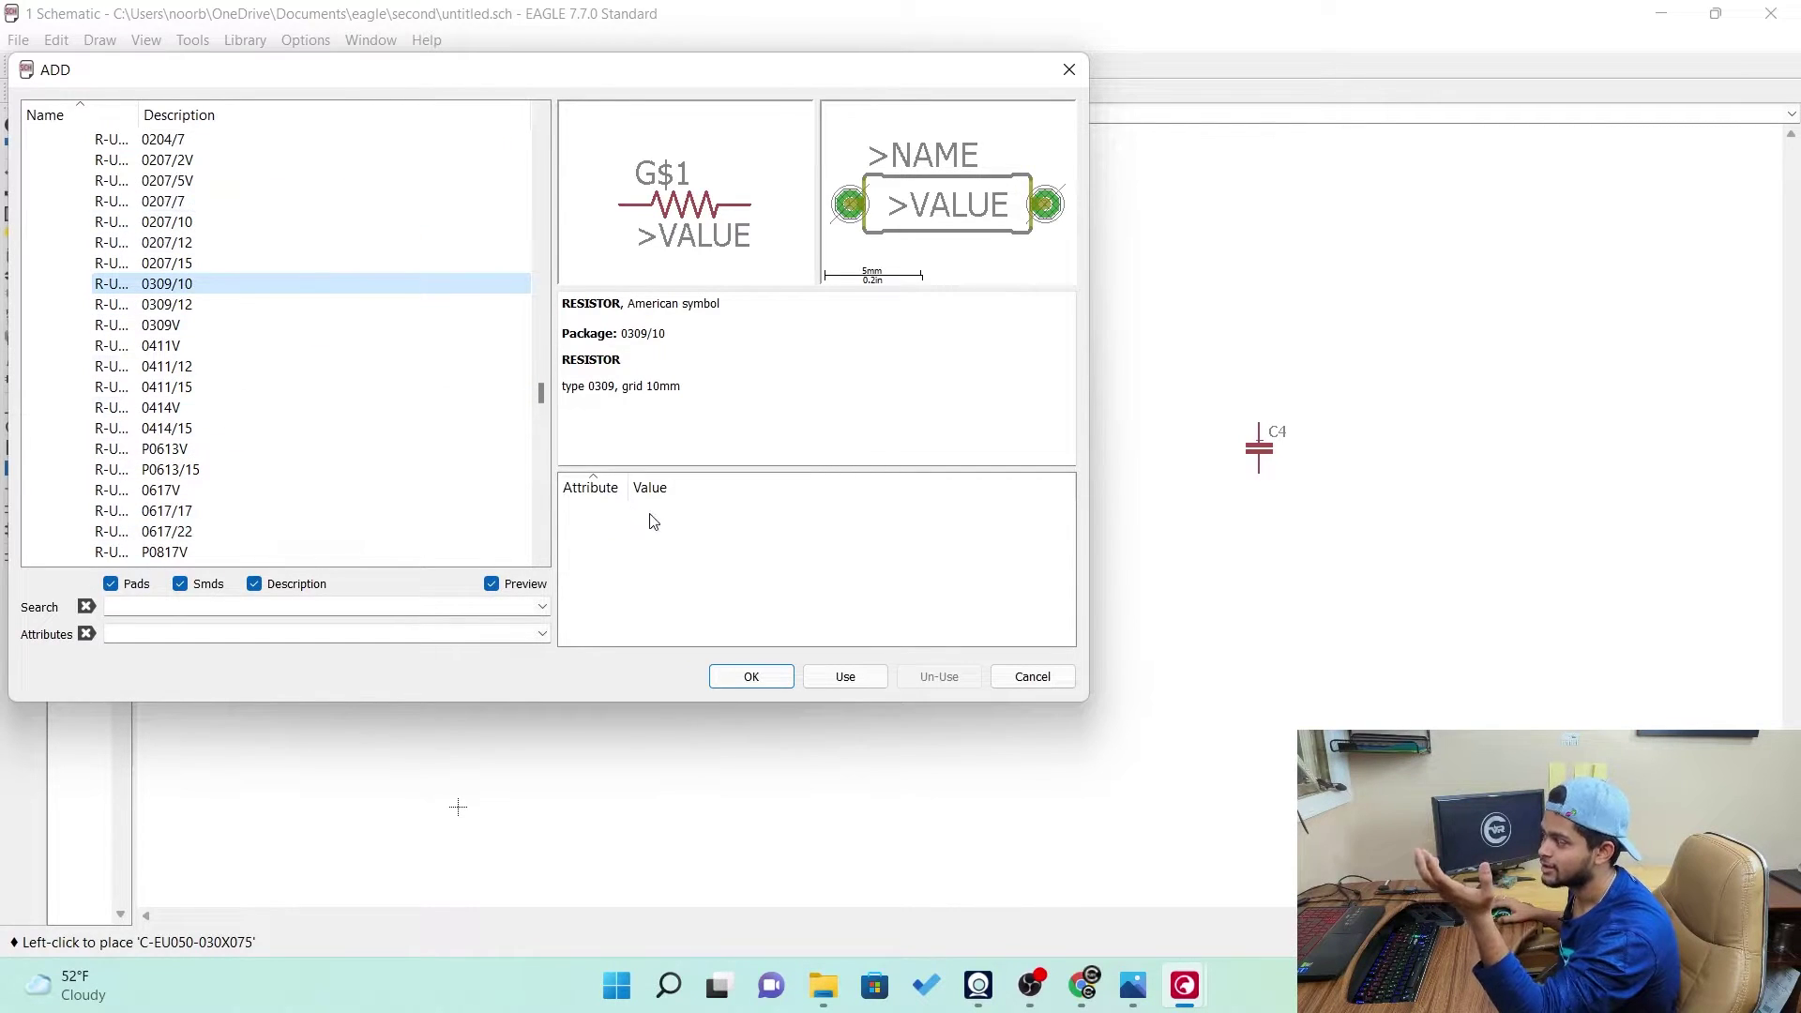
click(751, 677)
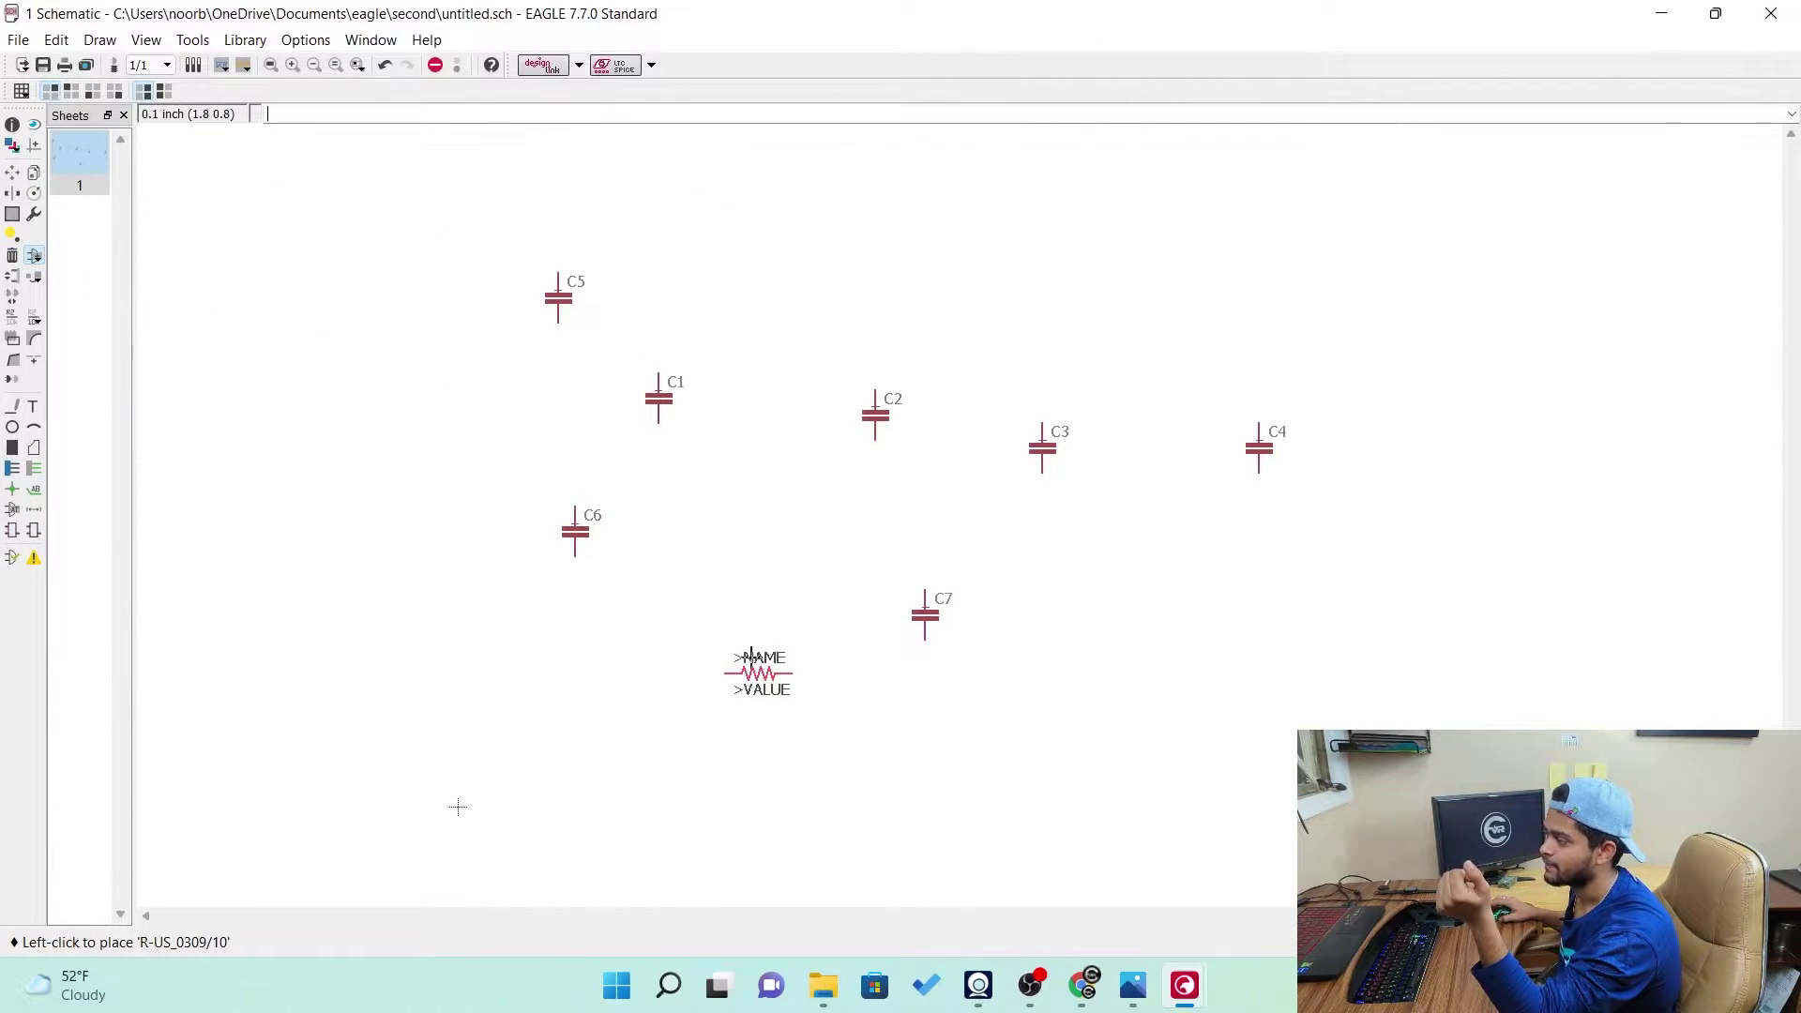
Place five horizontal 0309/10 resistors in the free spaces between and around the capacitors
click(742, 319)
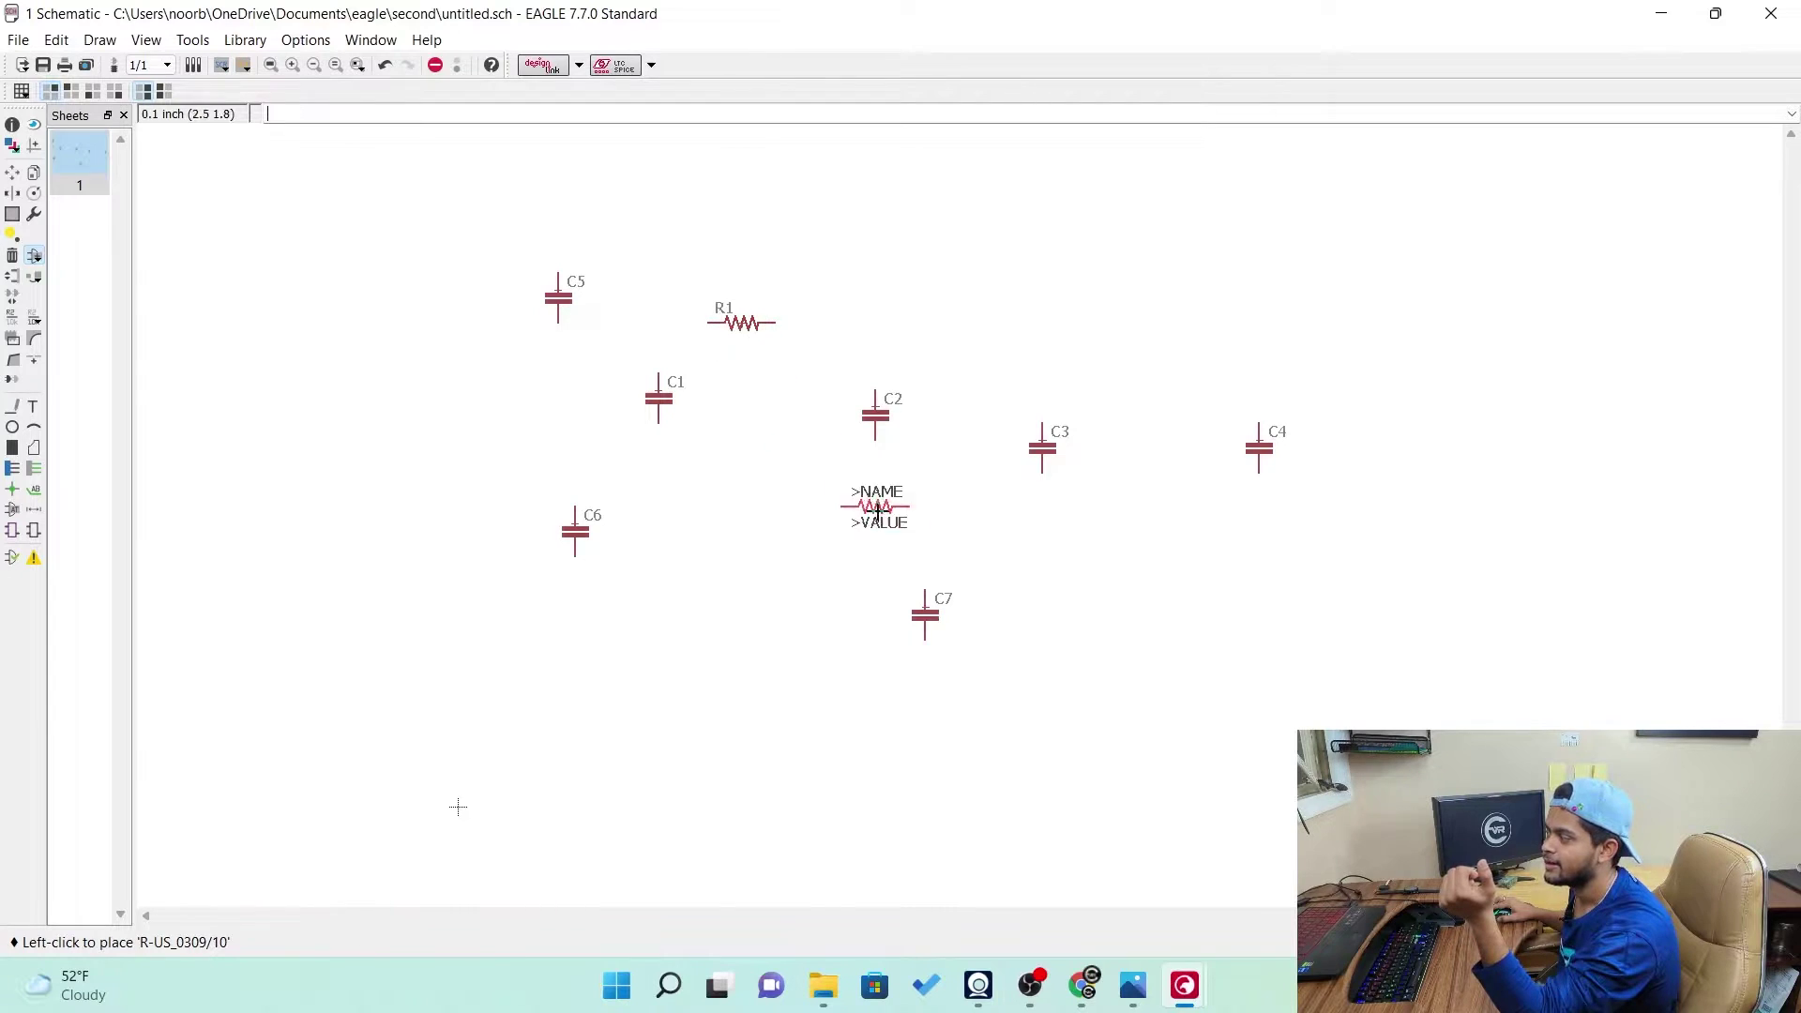
click(974, 537)
click(1126, 304)
click(591, 655)
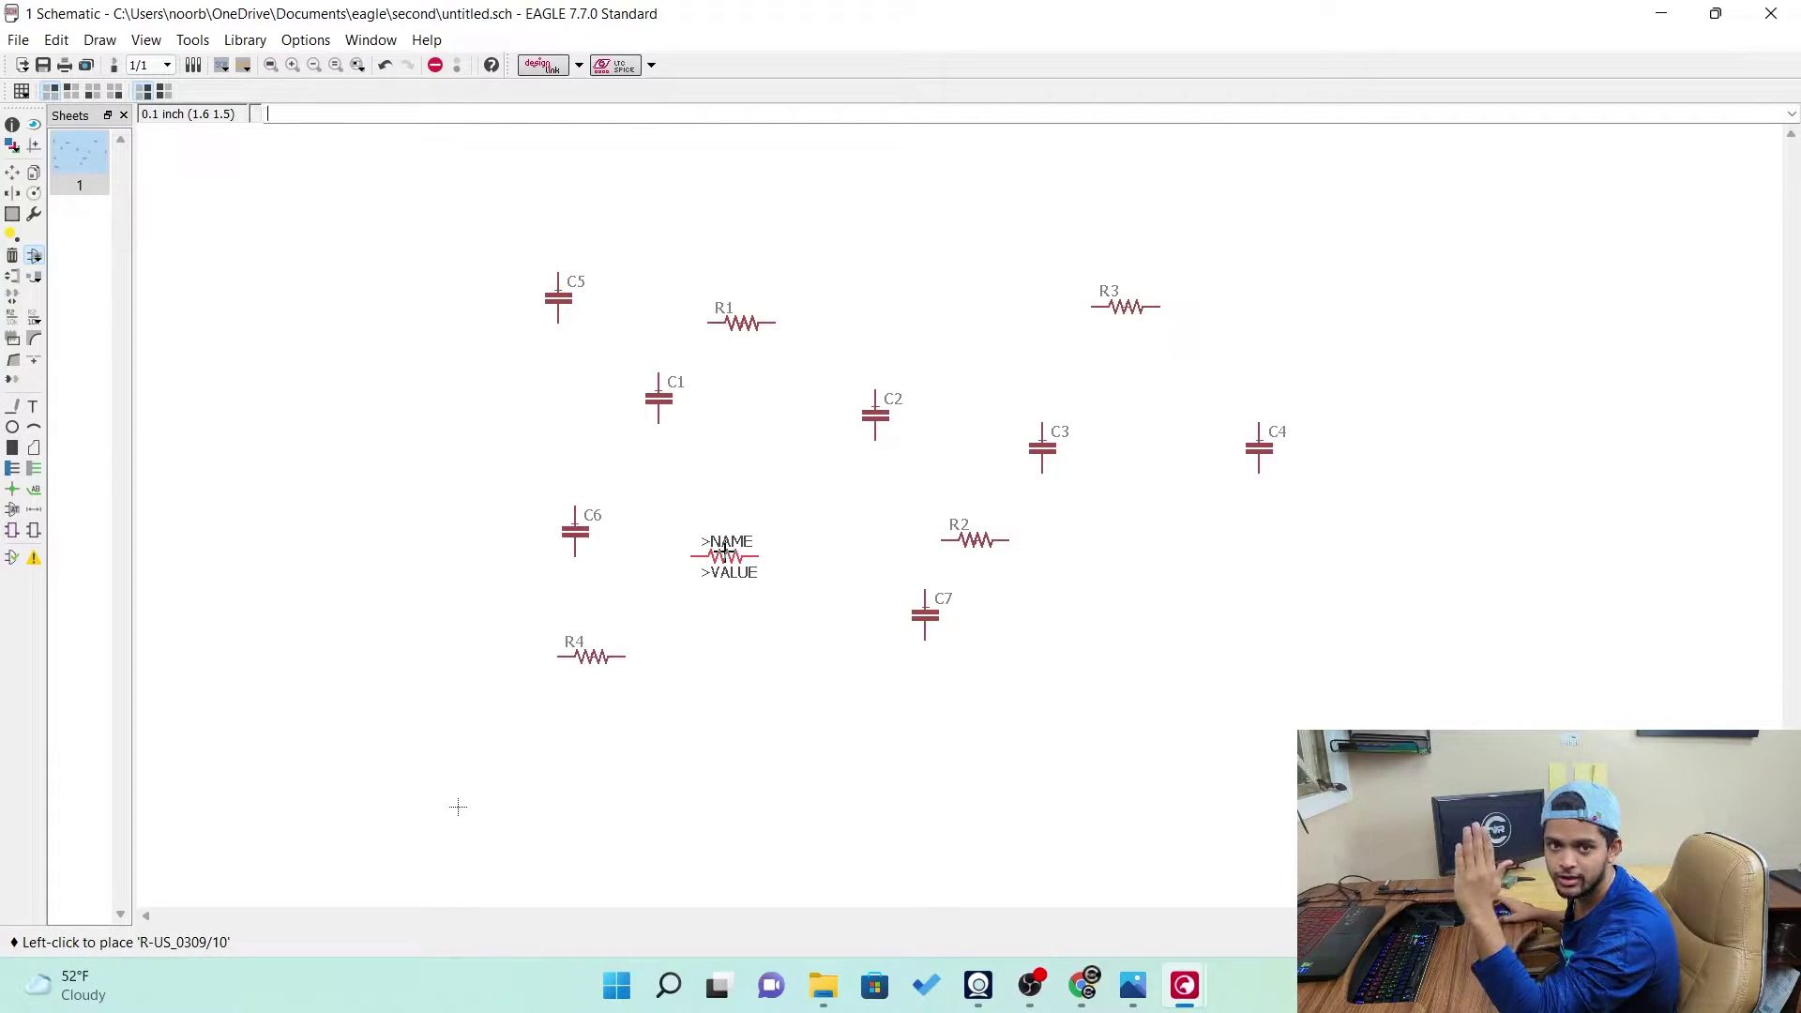
click(709, 537)
Rotate the attached resistor to vertical and place three of them: between C1 and C2, between C2 and C3, and below C4
right_click(758, 424)
right_click(758, 424)
text(rr)
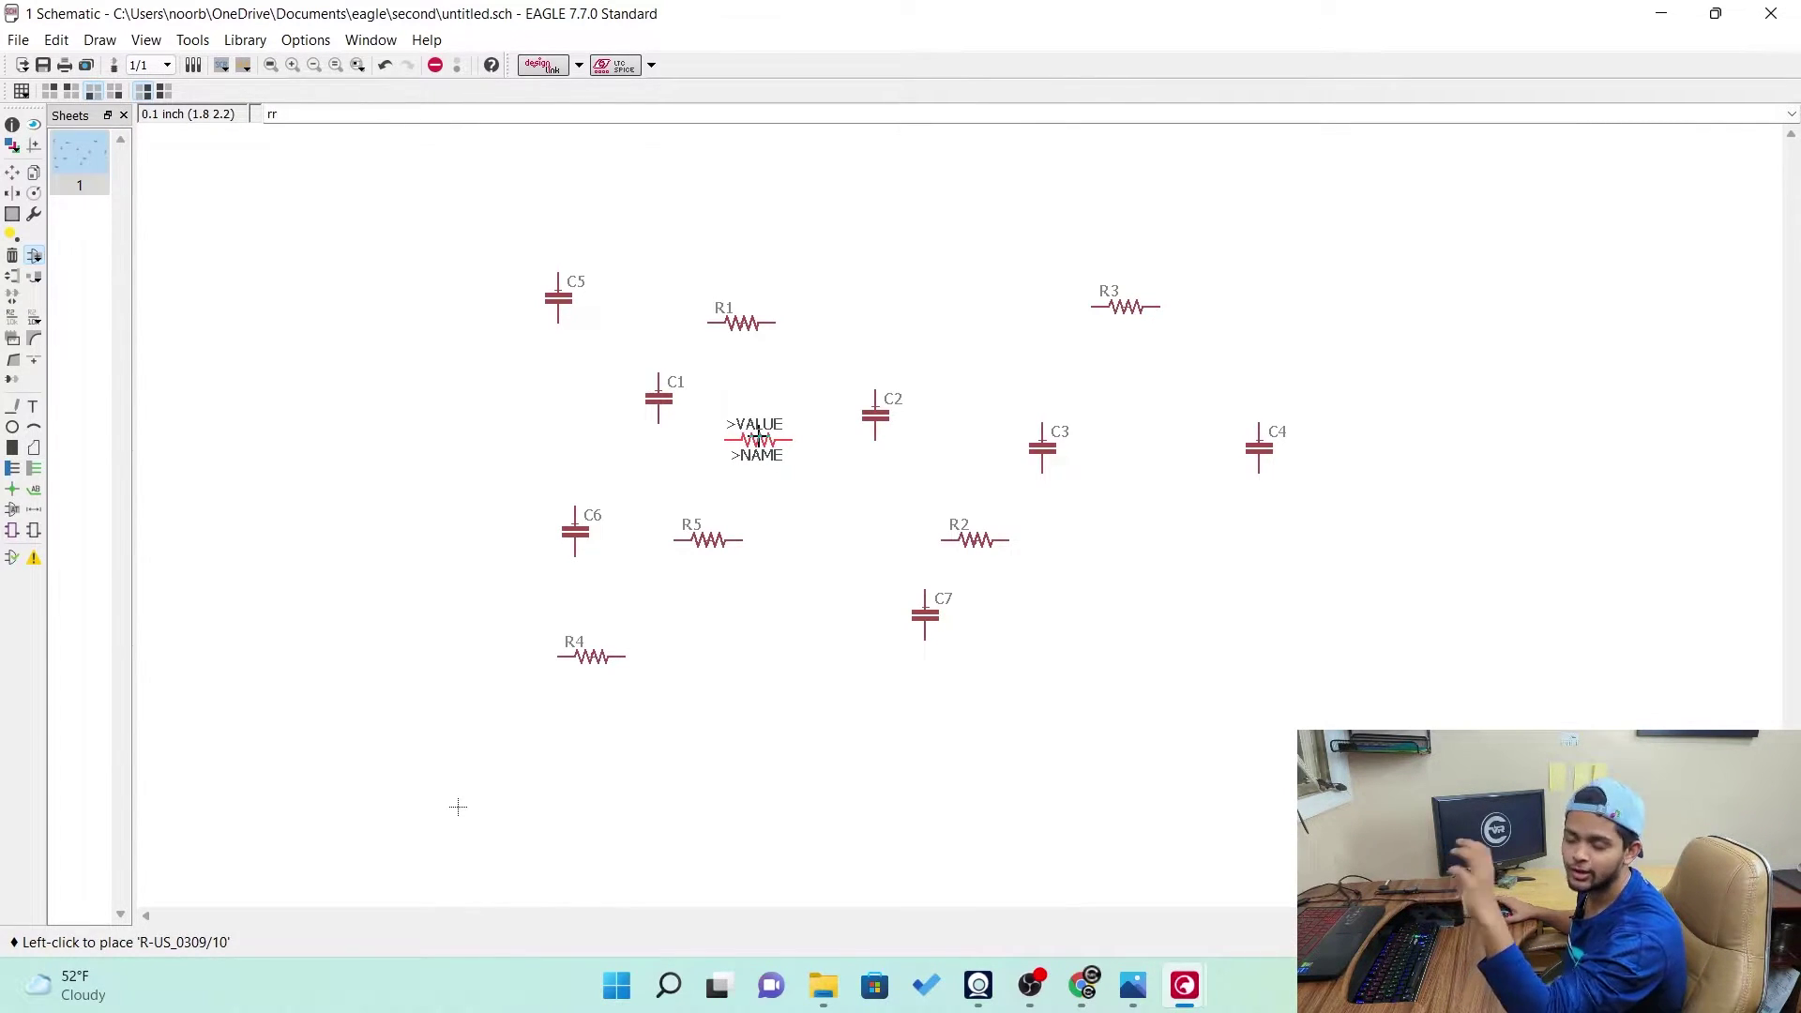
right_click(758, 439)
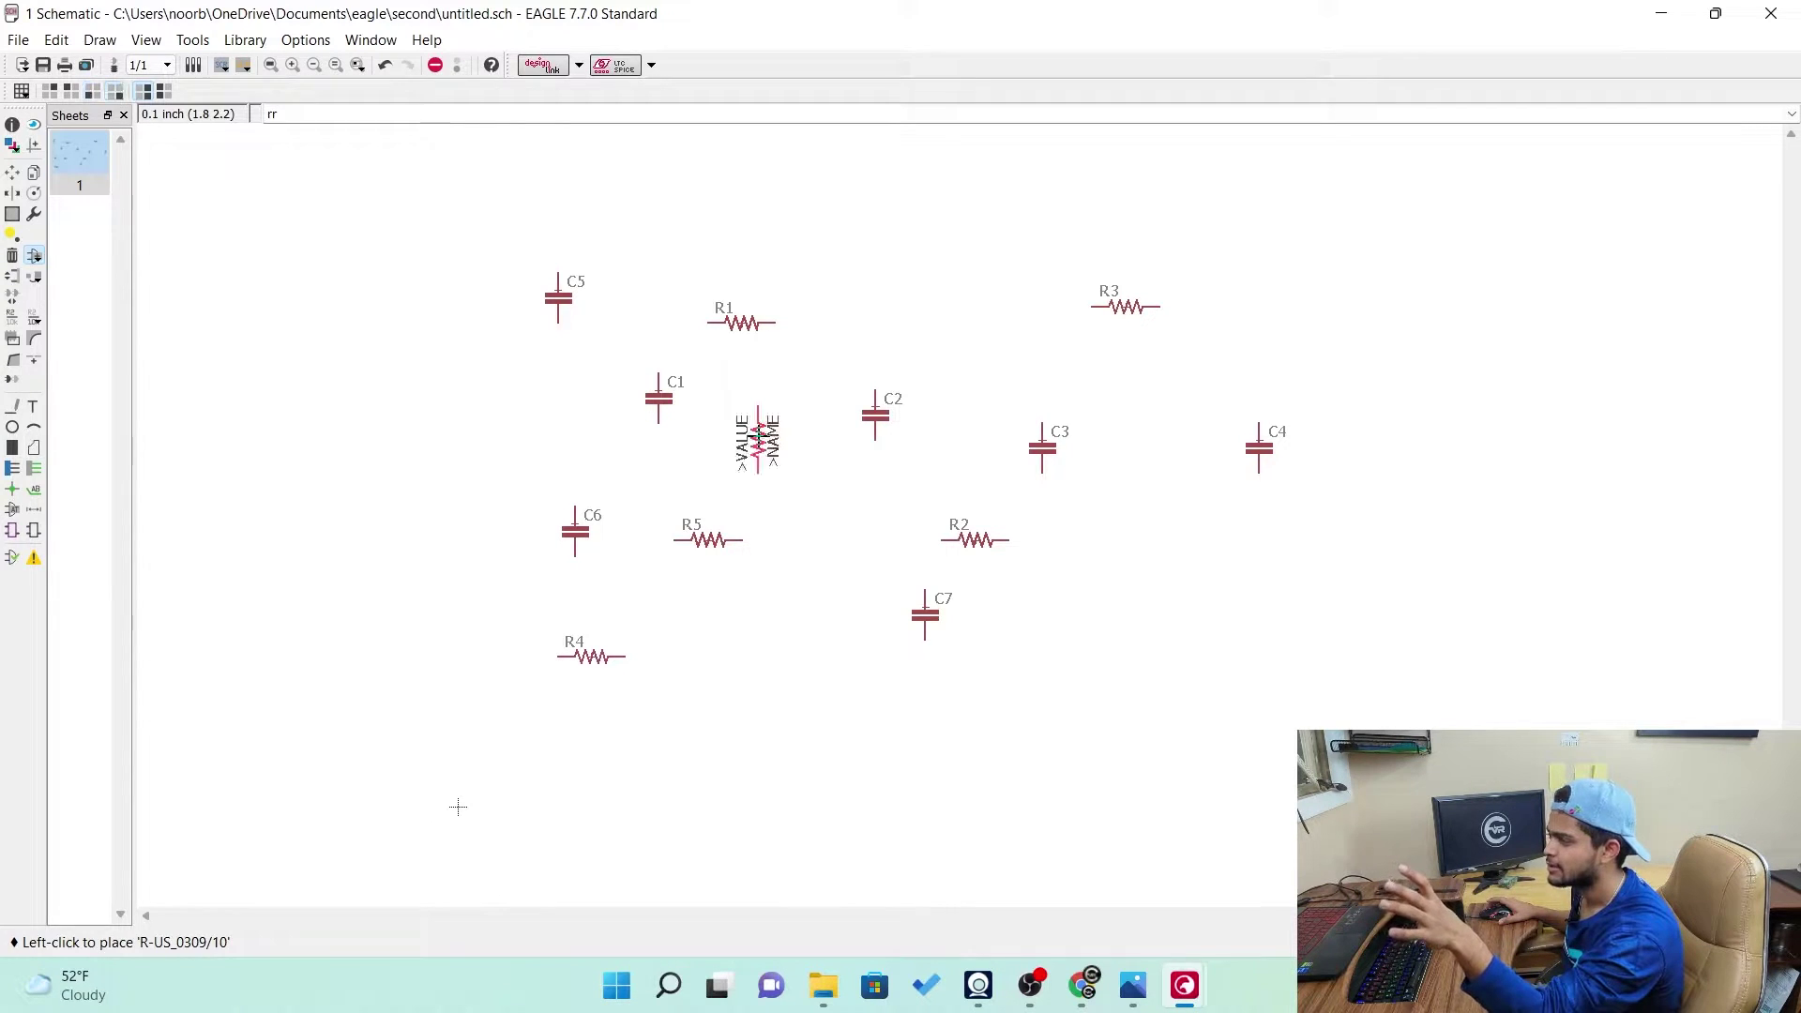
click(758, 439)
click(942, 439)
click(1209, 540)
Rotate the attached resistor to horizontal, place one below capacitor C7, and finish adding parts
right_click(1109, 674)
click(944, 706)
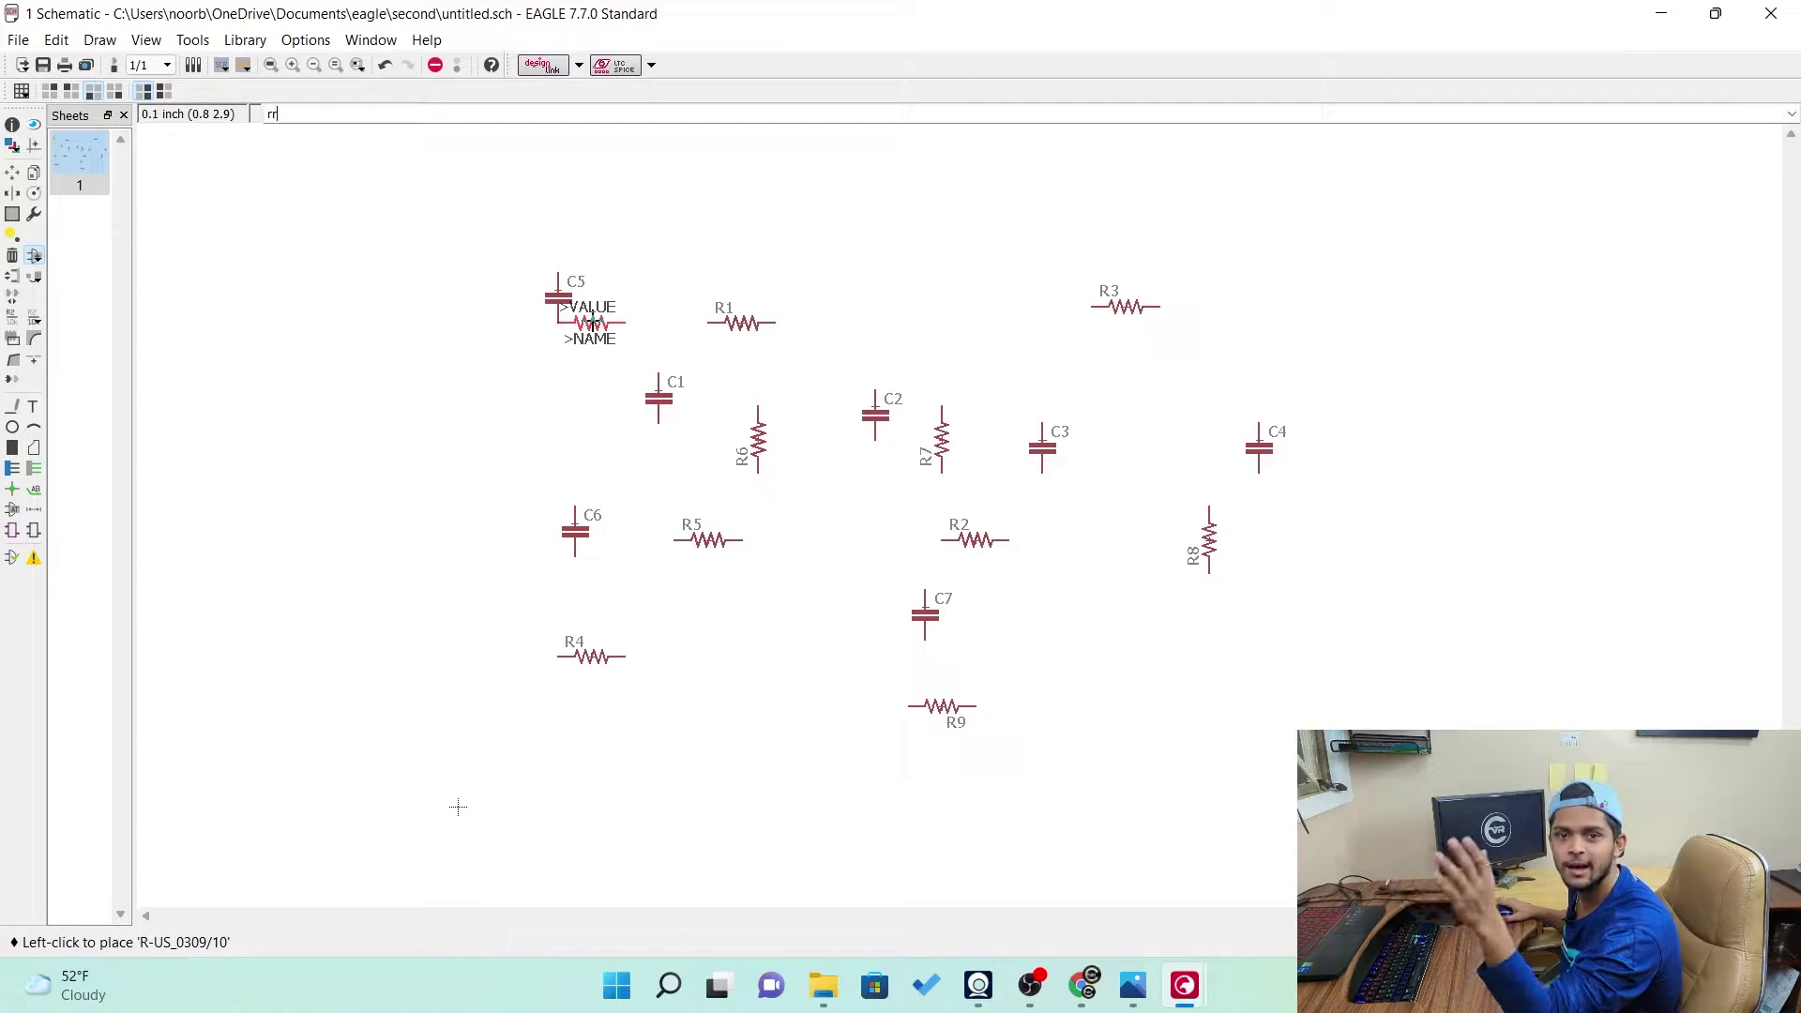
key(BackSpace)
key(BackSpace)
key(Escape)
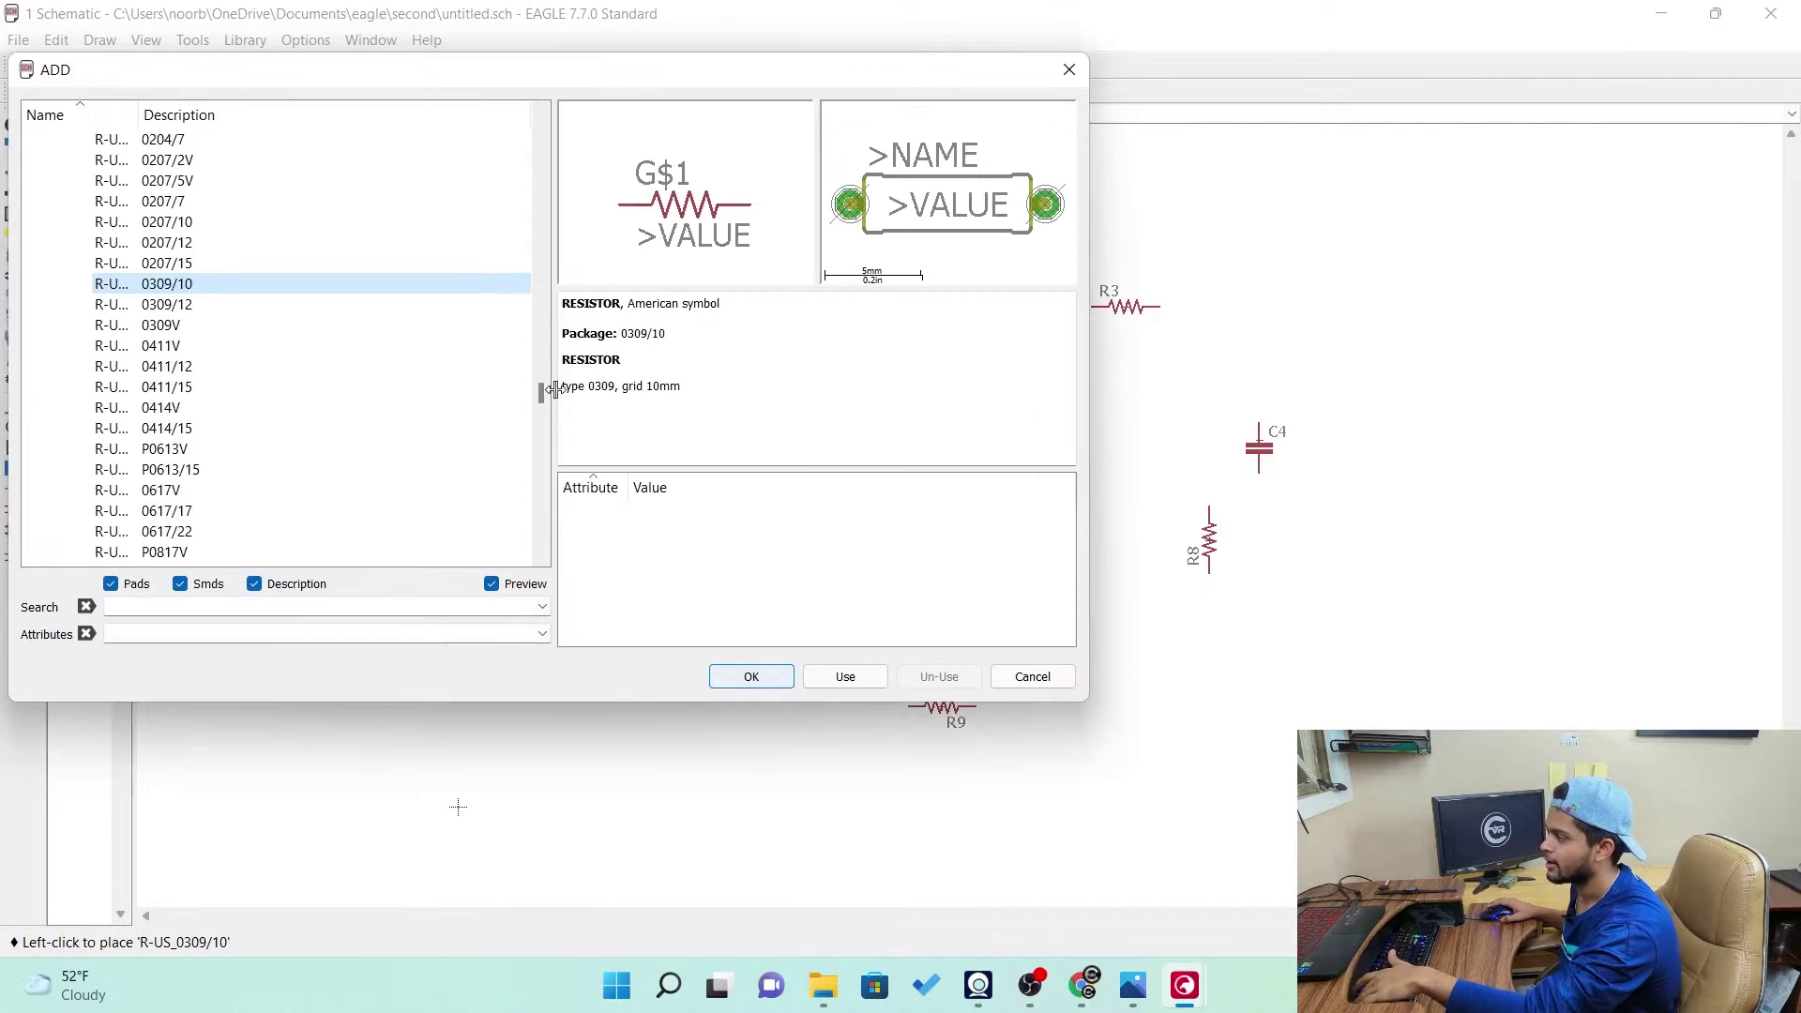
click(1029, 682)
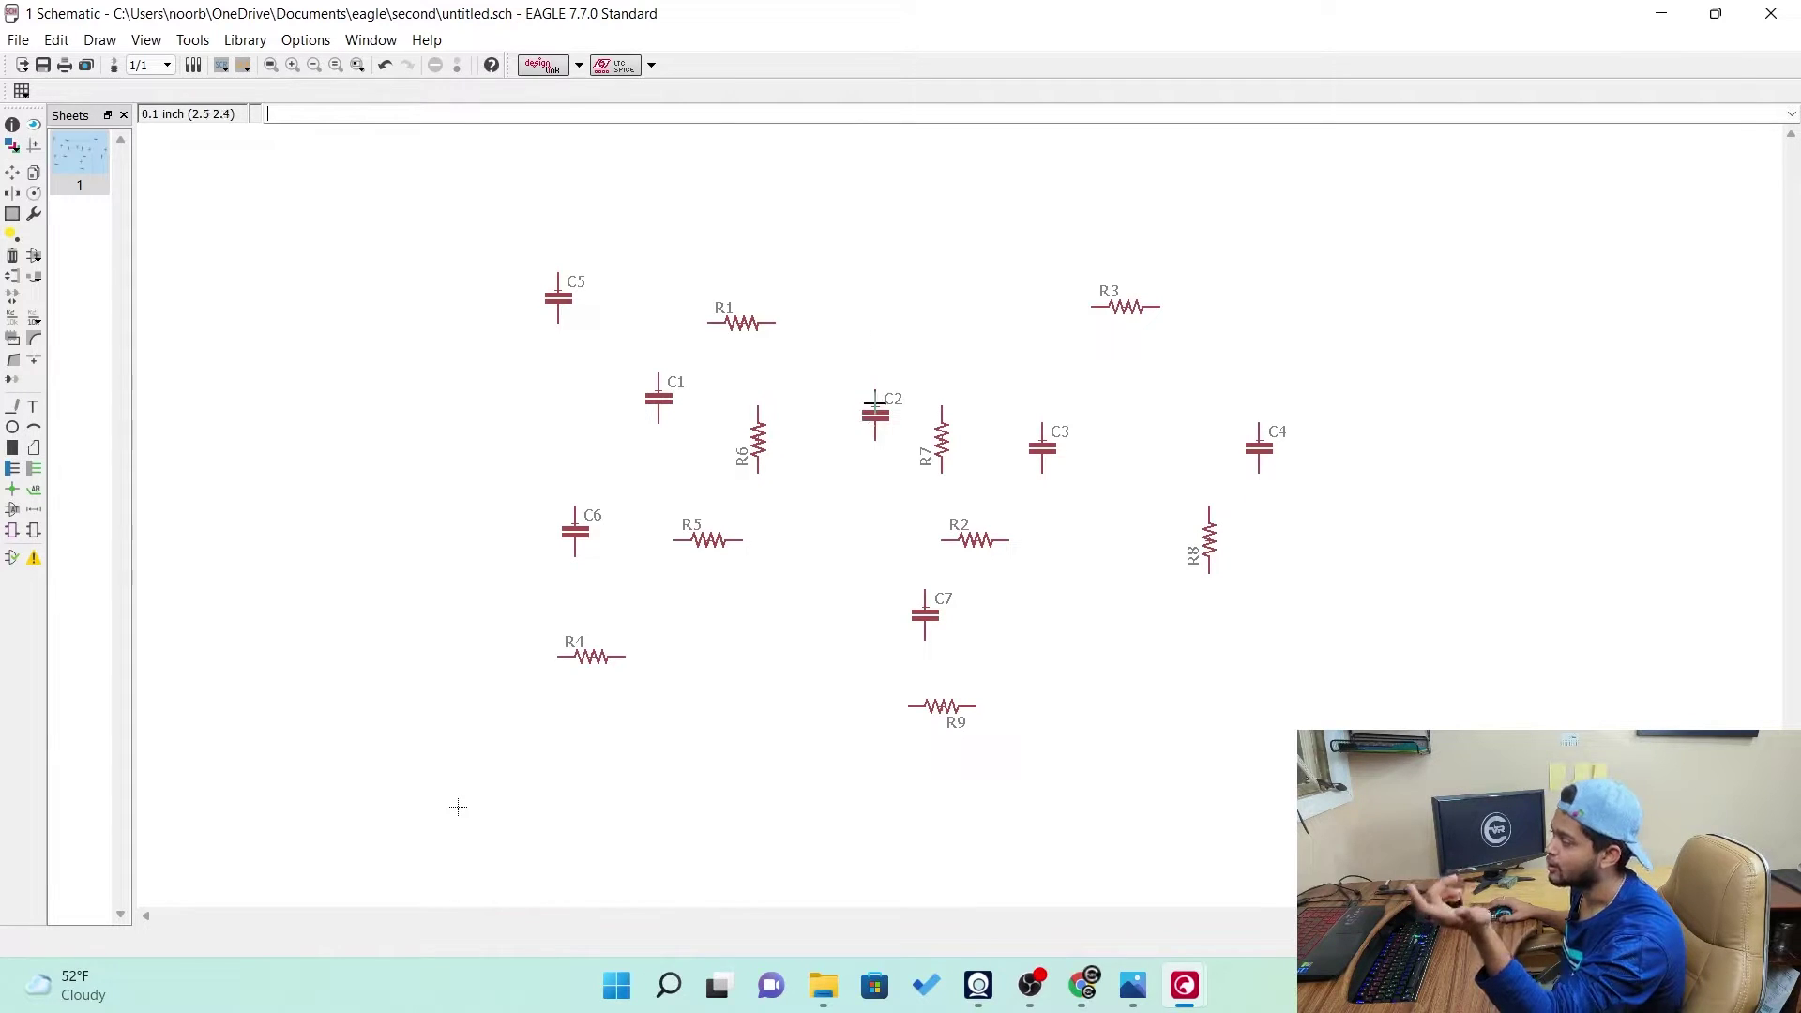
Rotate capacitor C2 by 180 degrees in place
scroll(875, 413, up, 4)
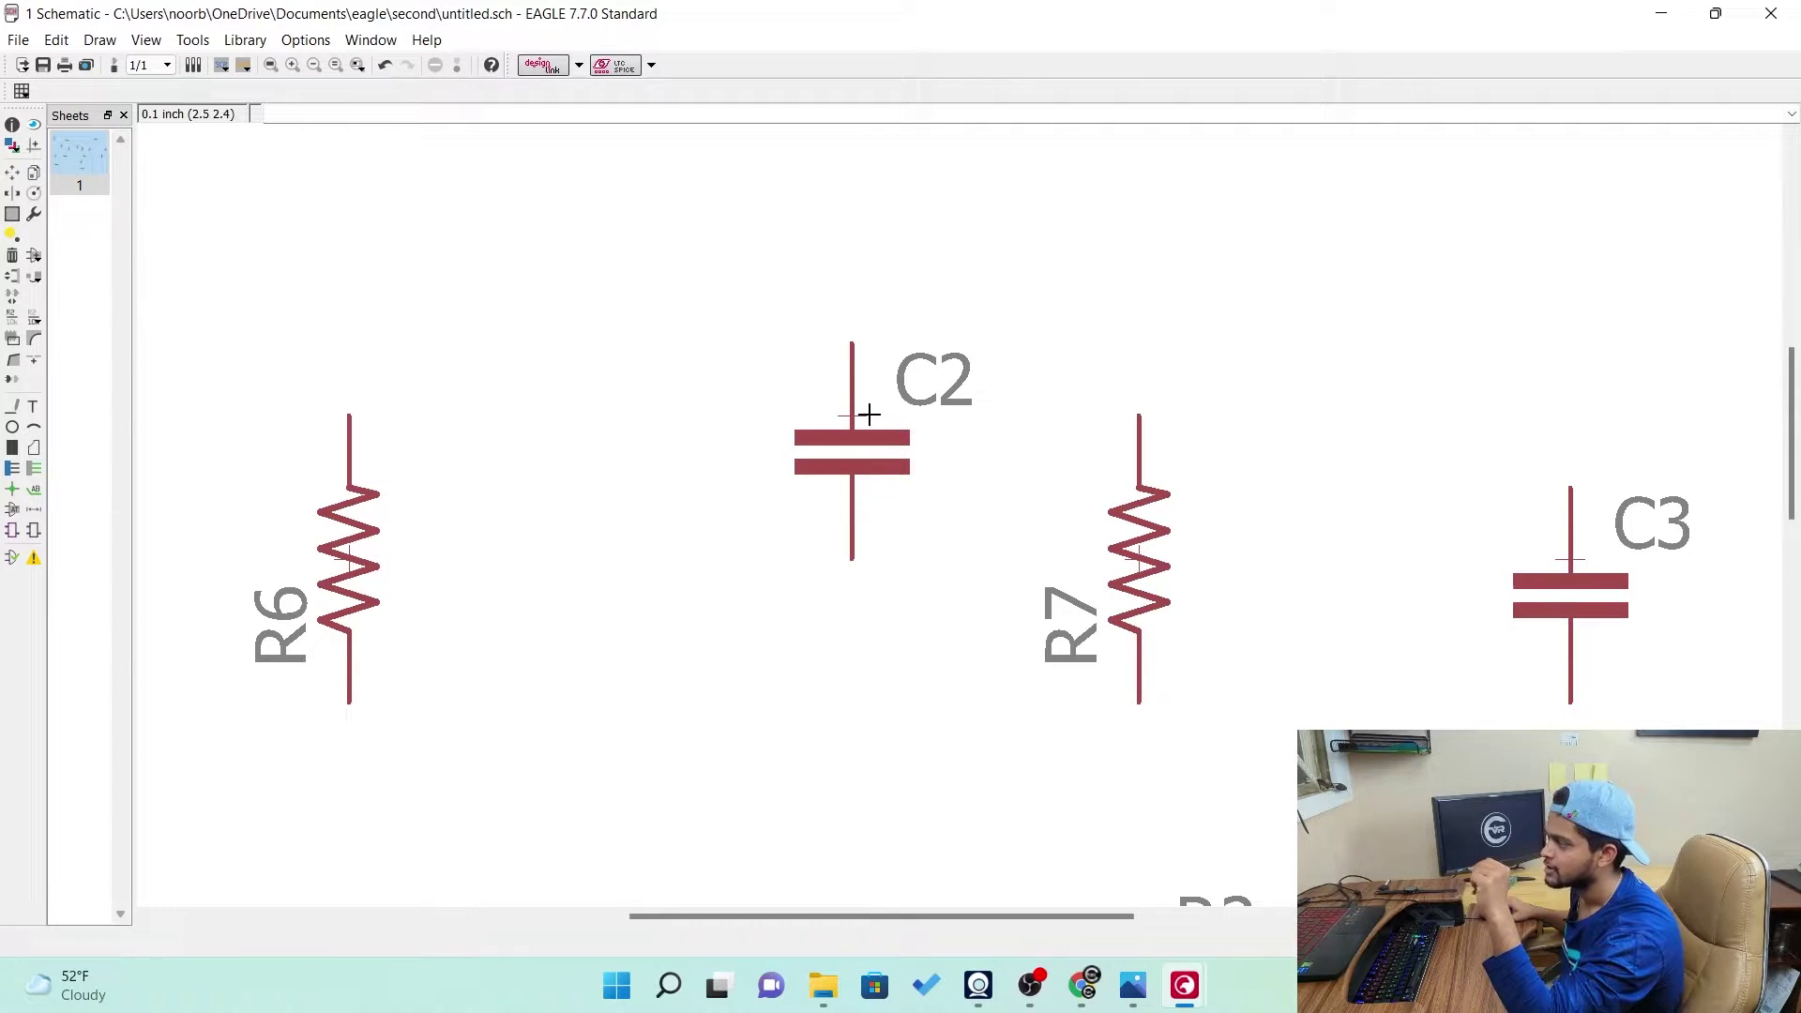
right_click(848, 417)
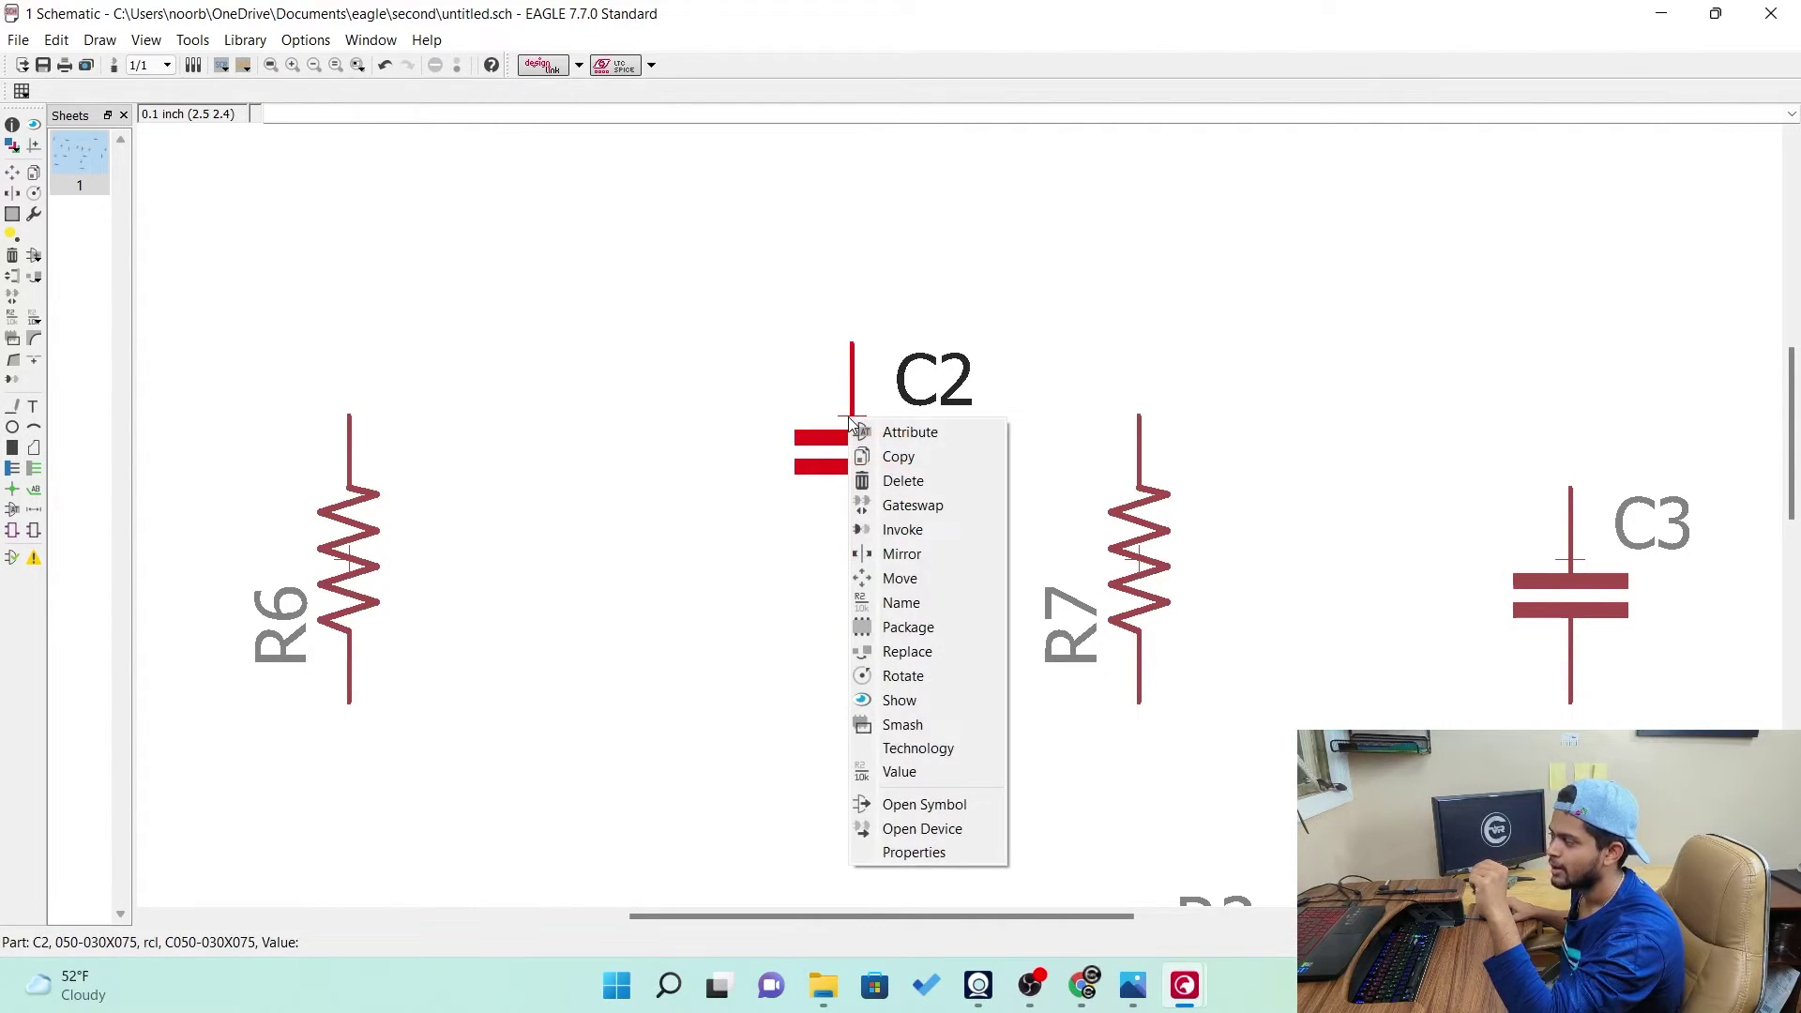
click(956, 676)
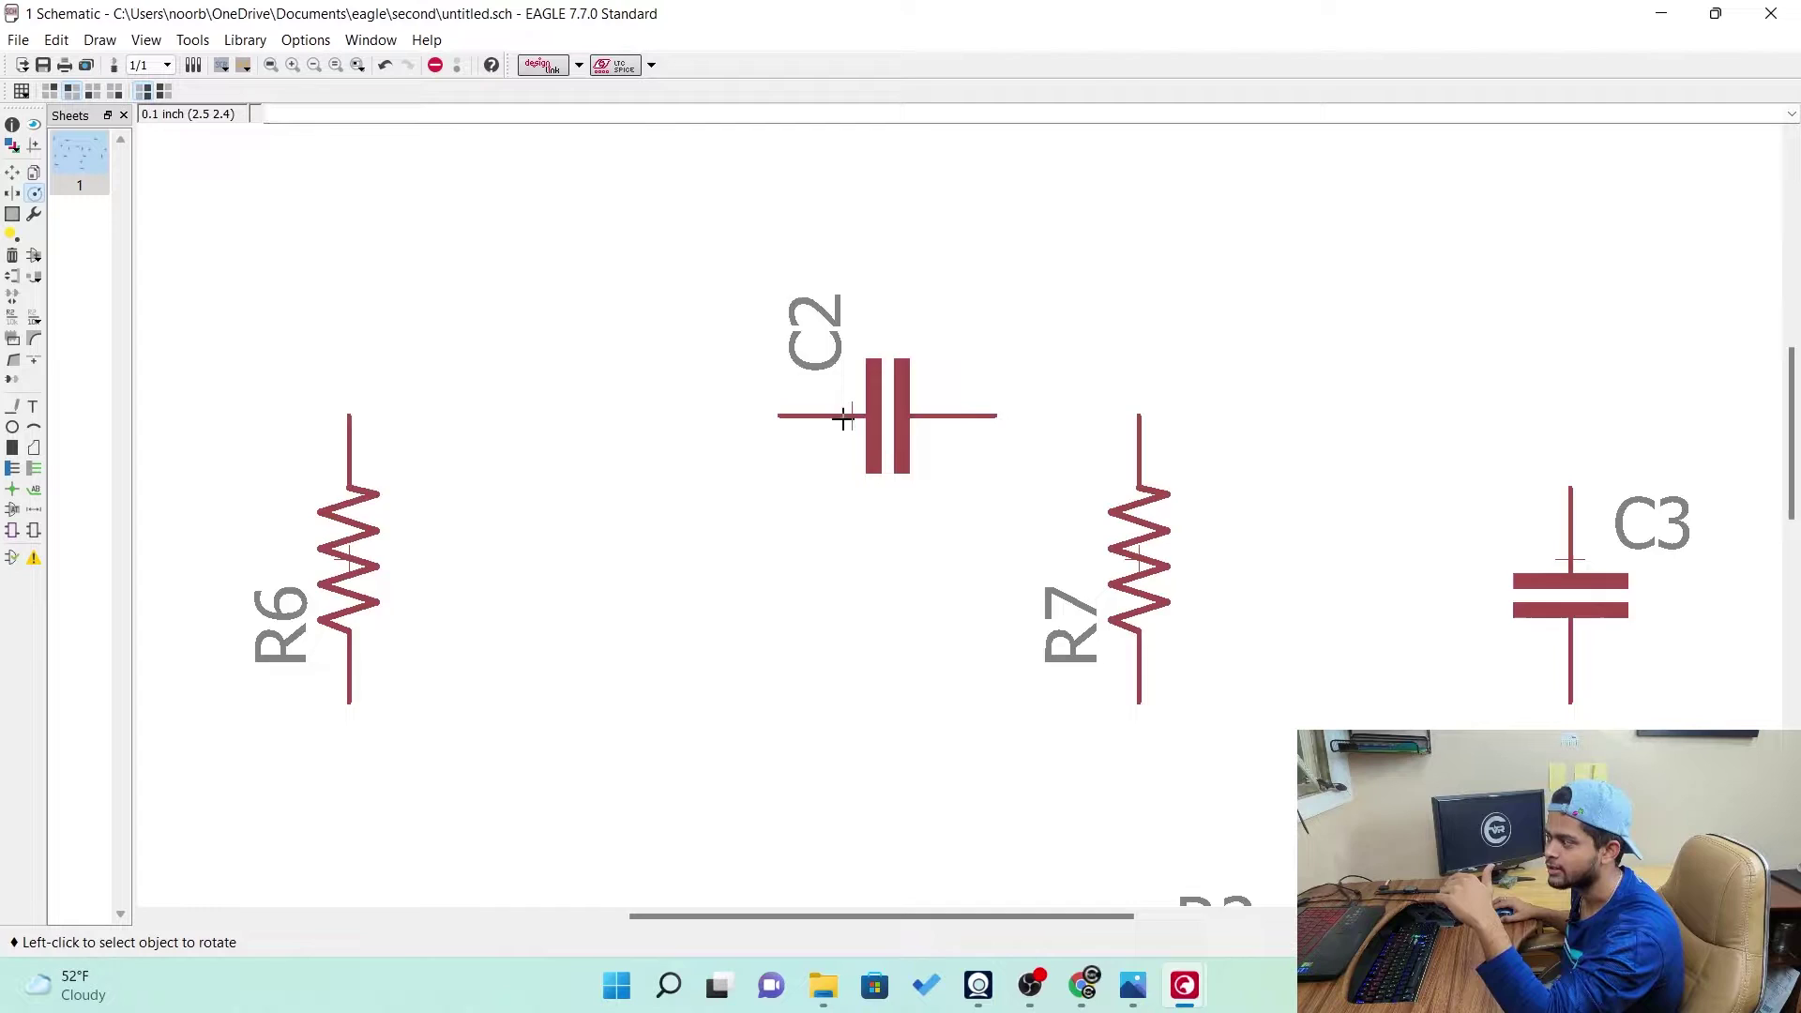
scroll(1023, 649, down, 5)
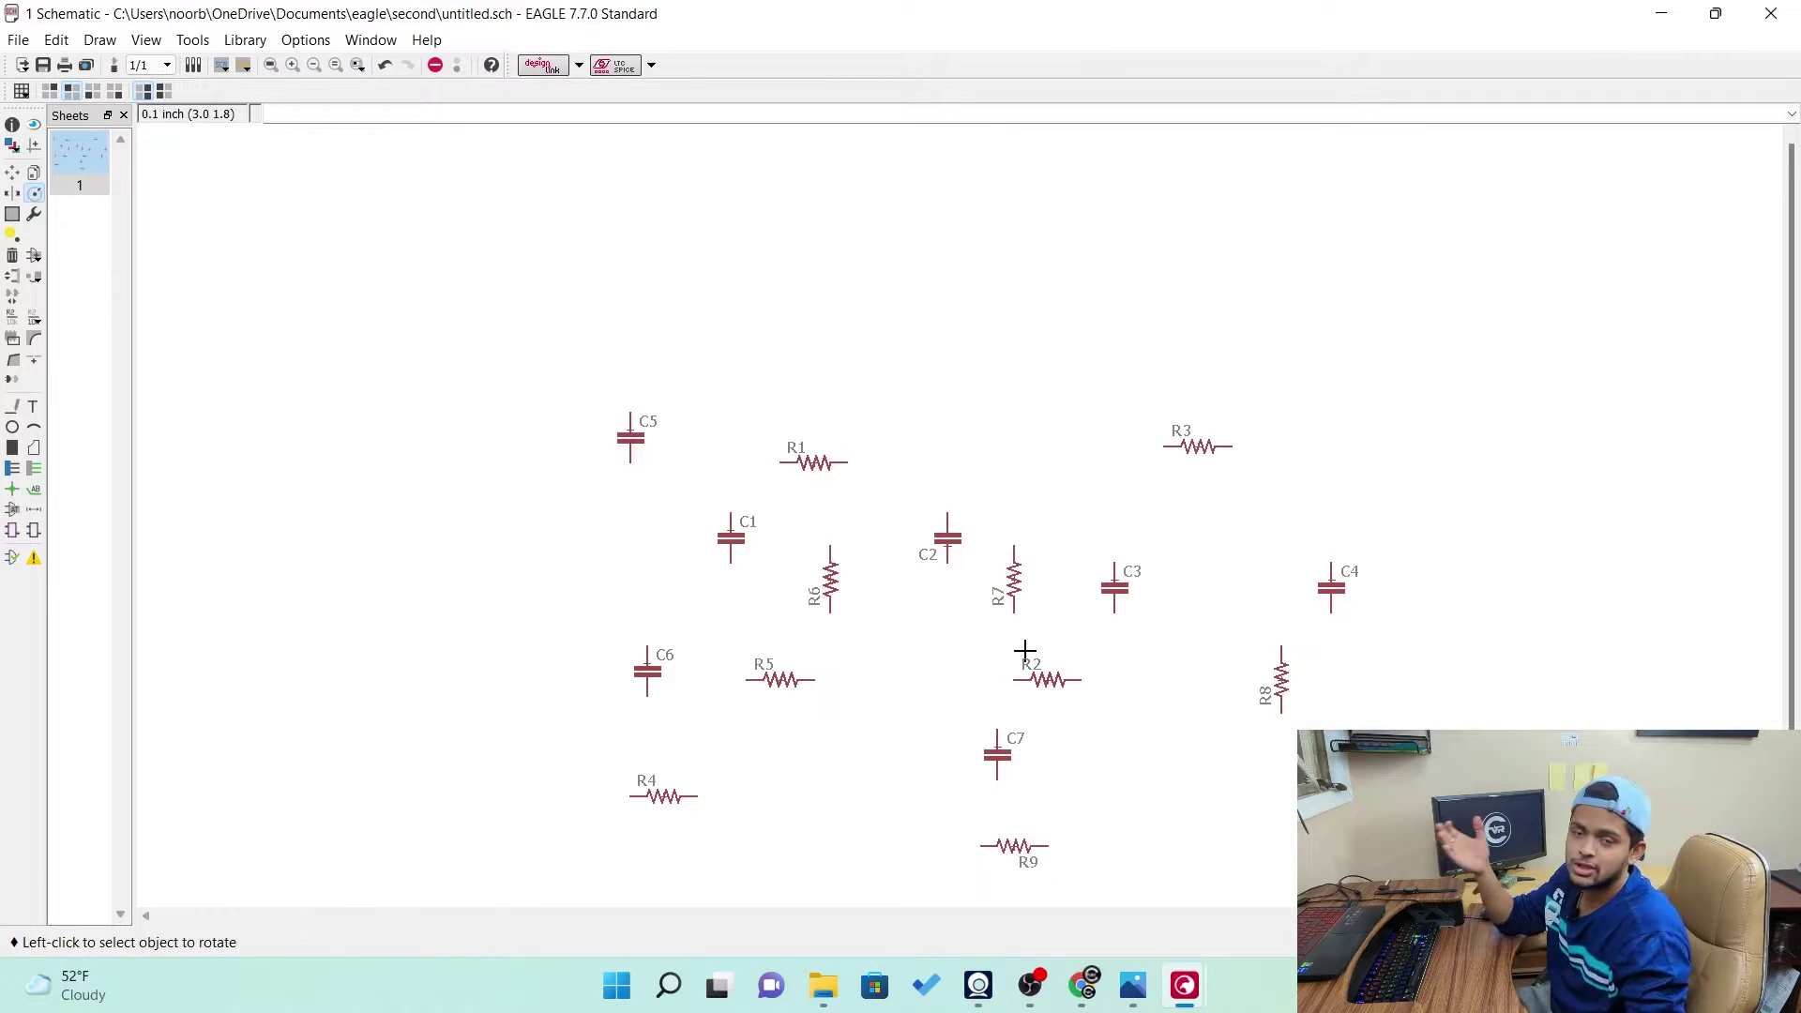
Replace capacitor C2 with an American-symbol resistor in package 0617/17 from the rcl library
right_click(938, 561)
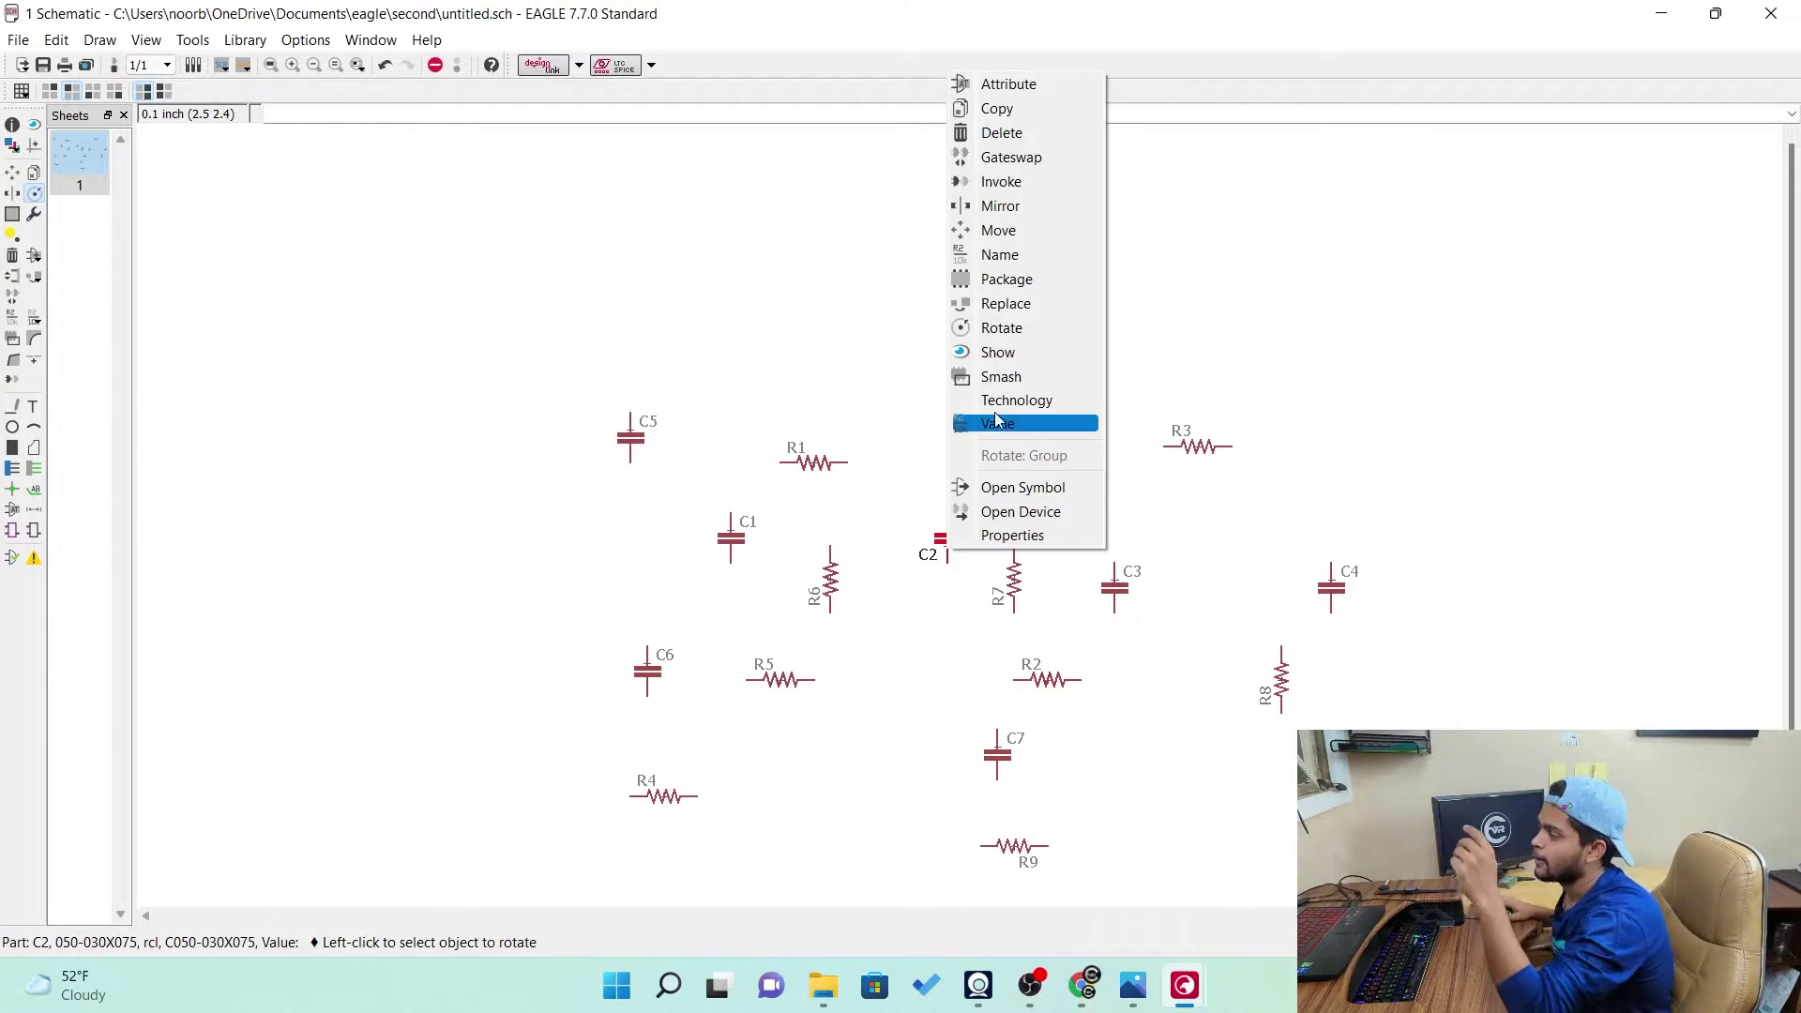
scroll(952, 581, up, 3)
right_click(940, 494)
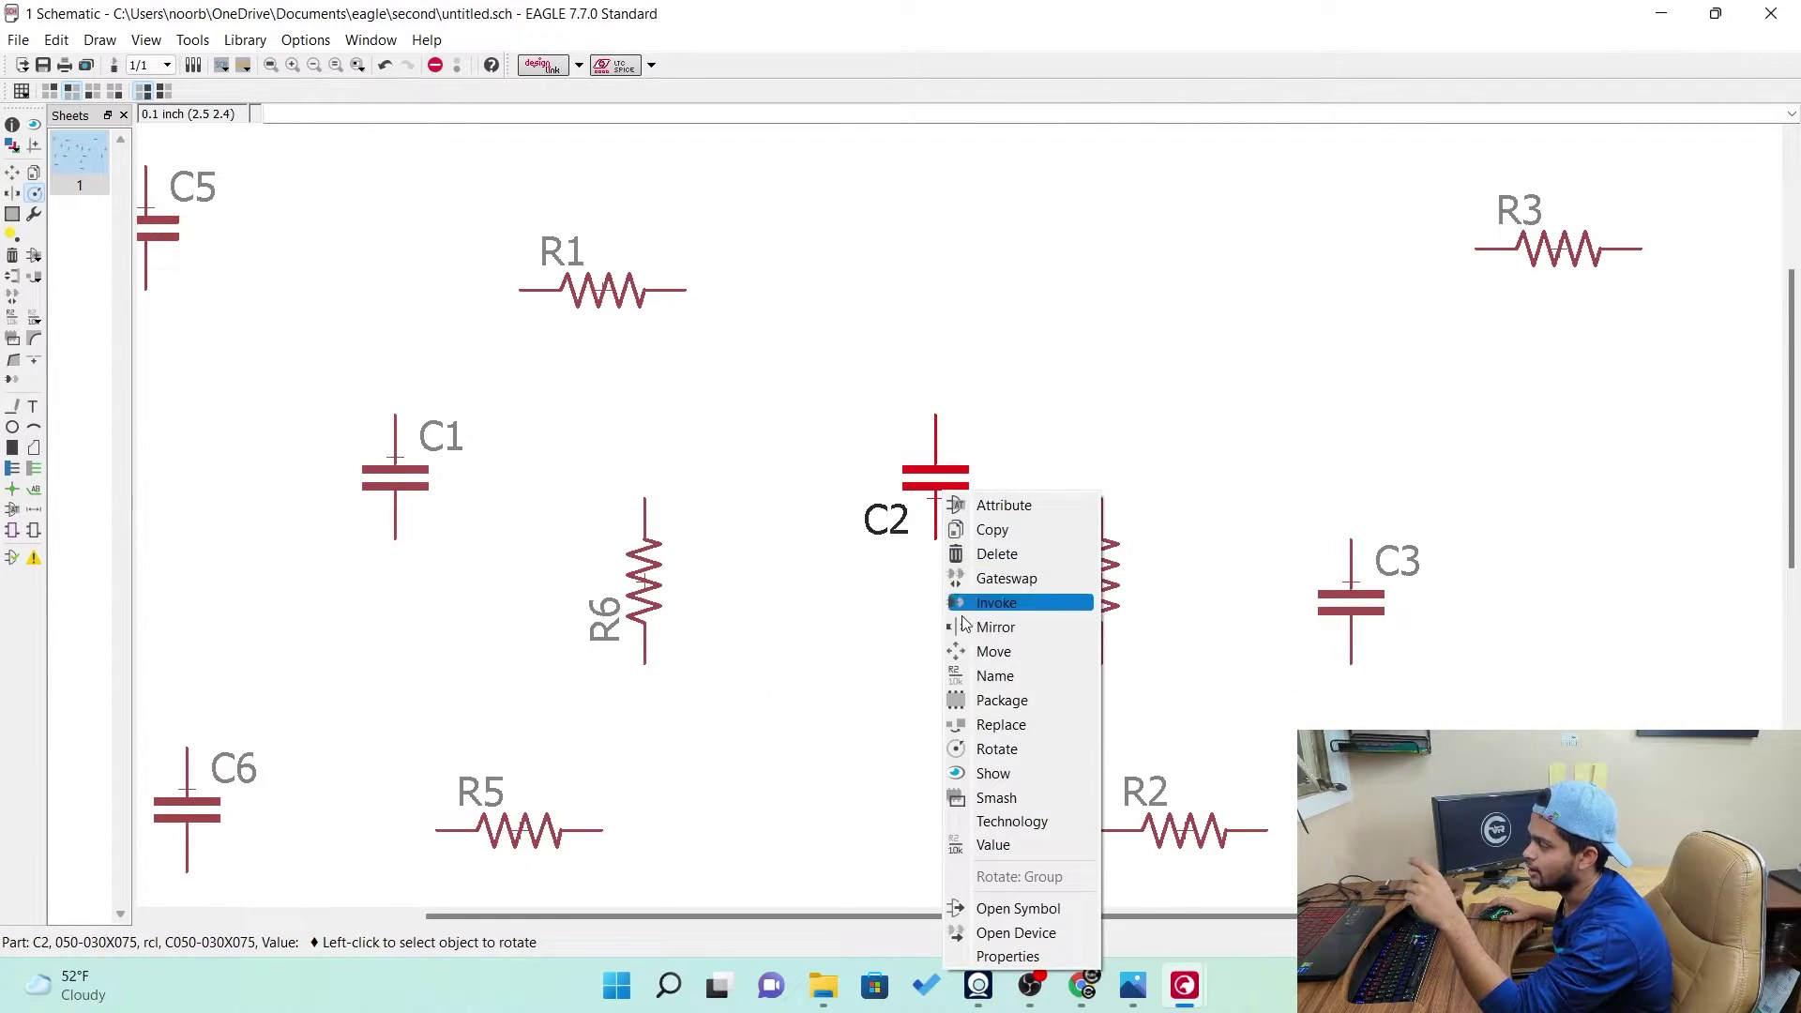
click(987, 723)
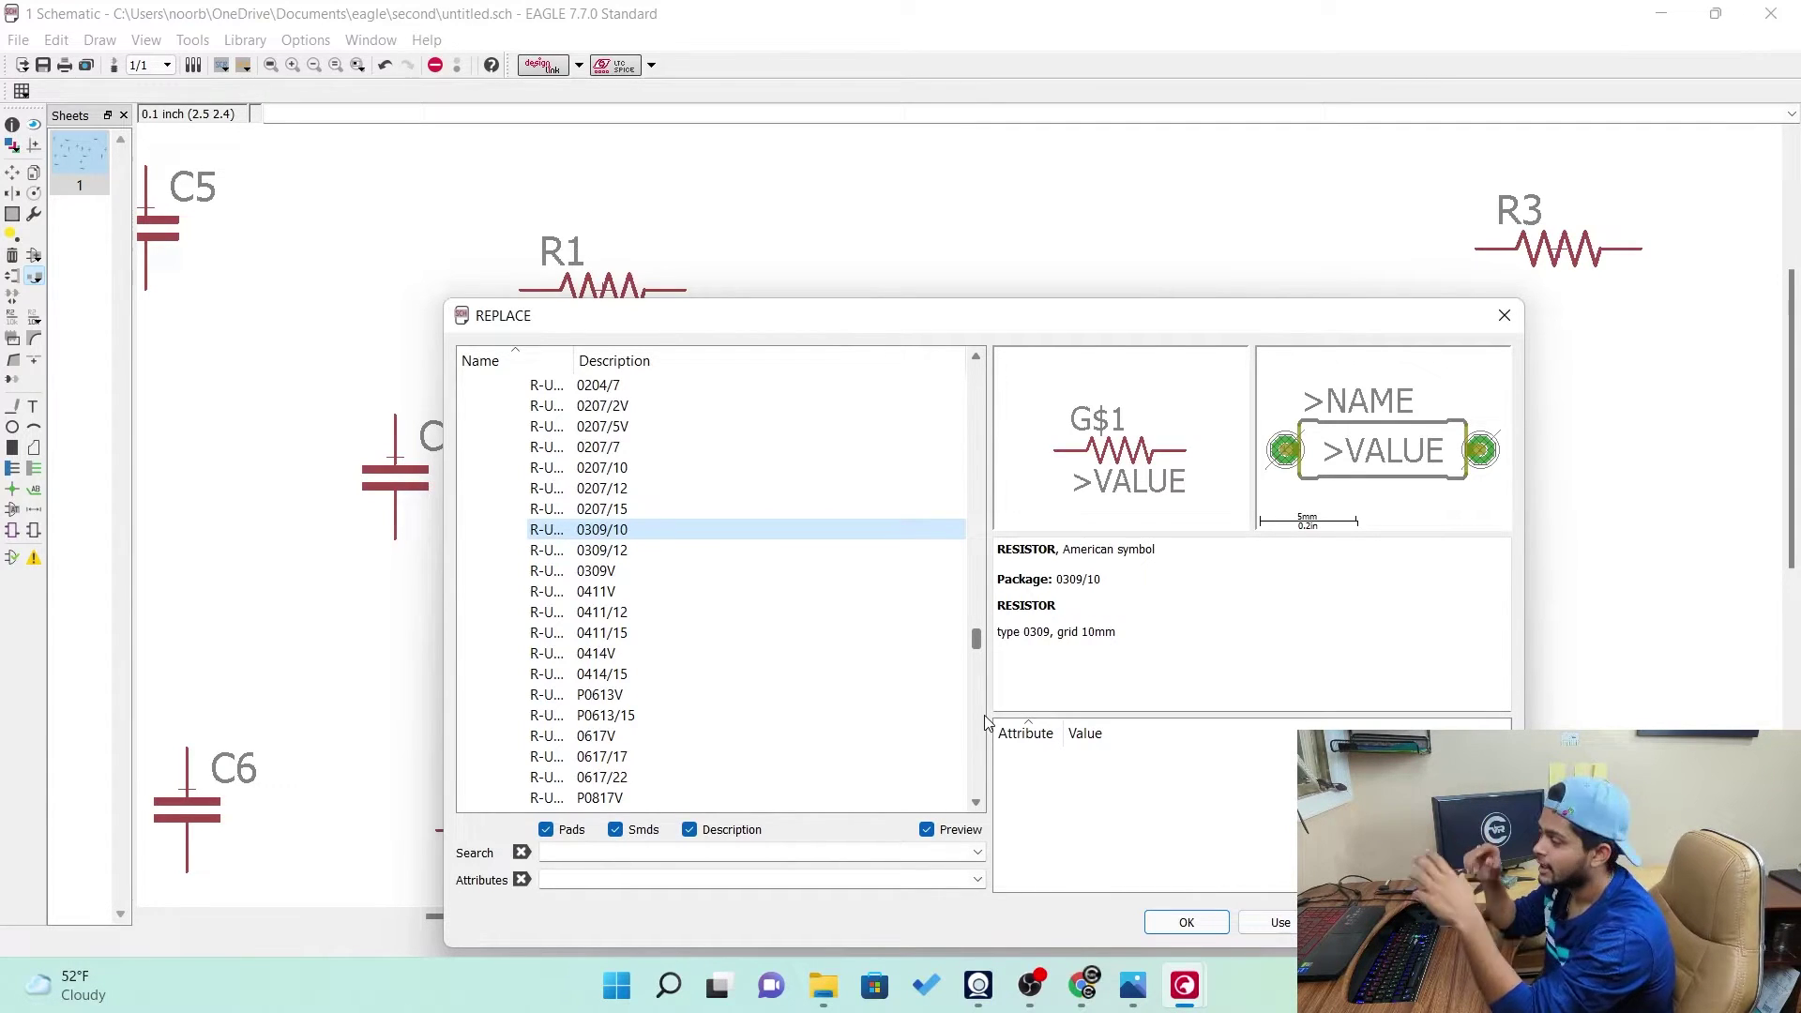
scroll(796, 731, down, 20)
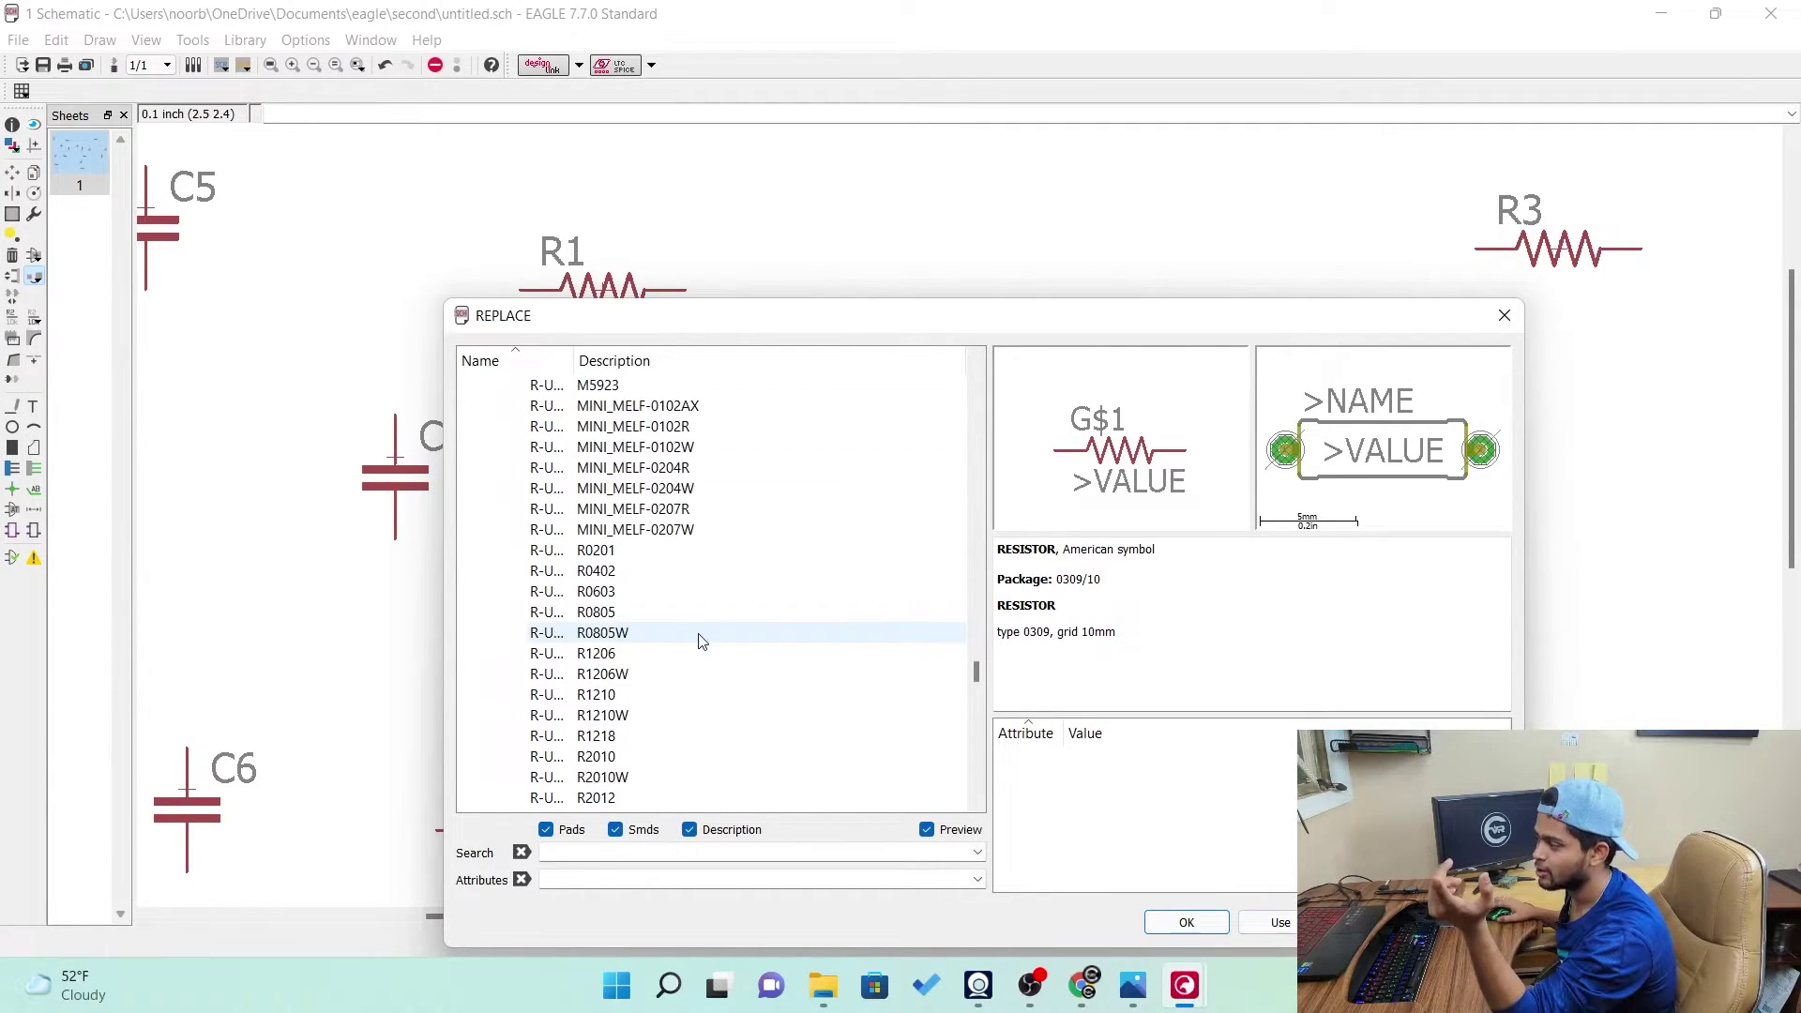
scroll(703, 641, down, 1)
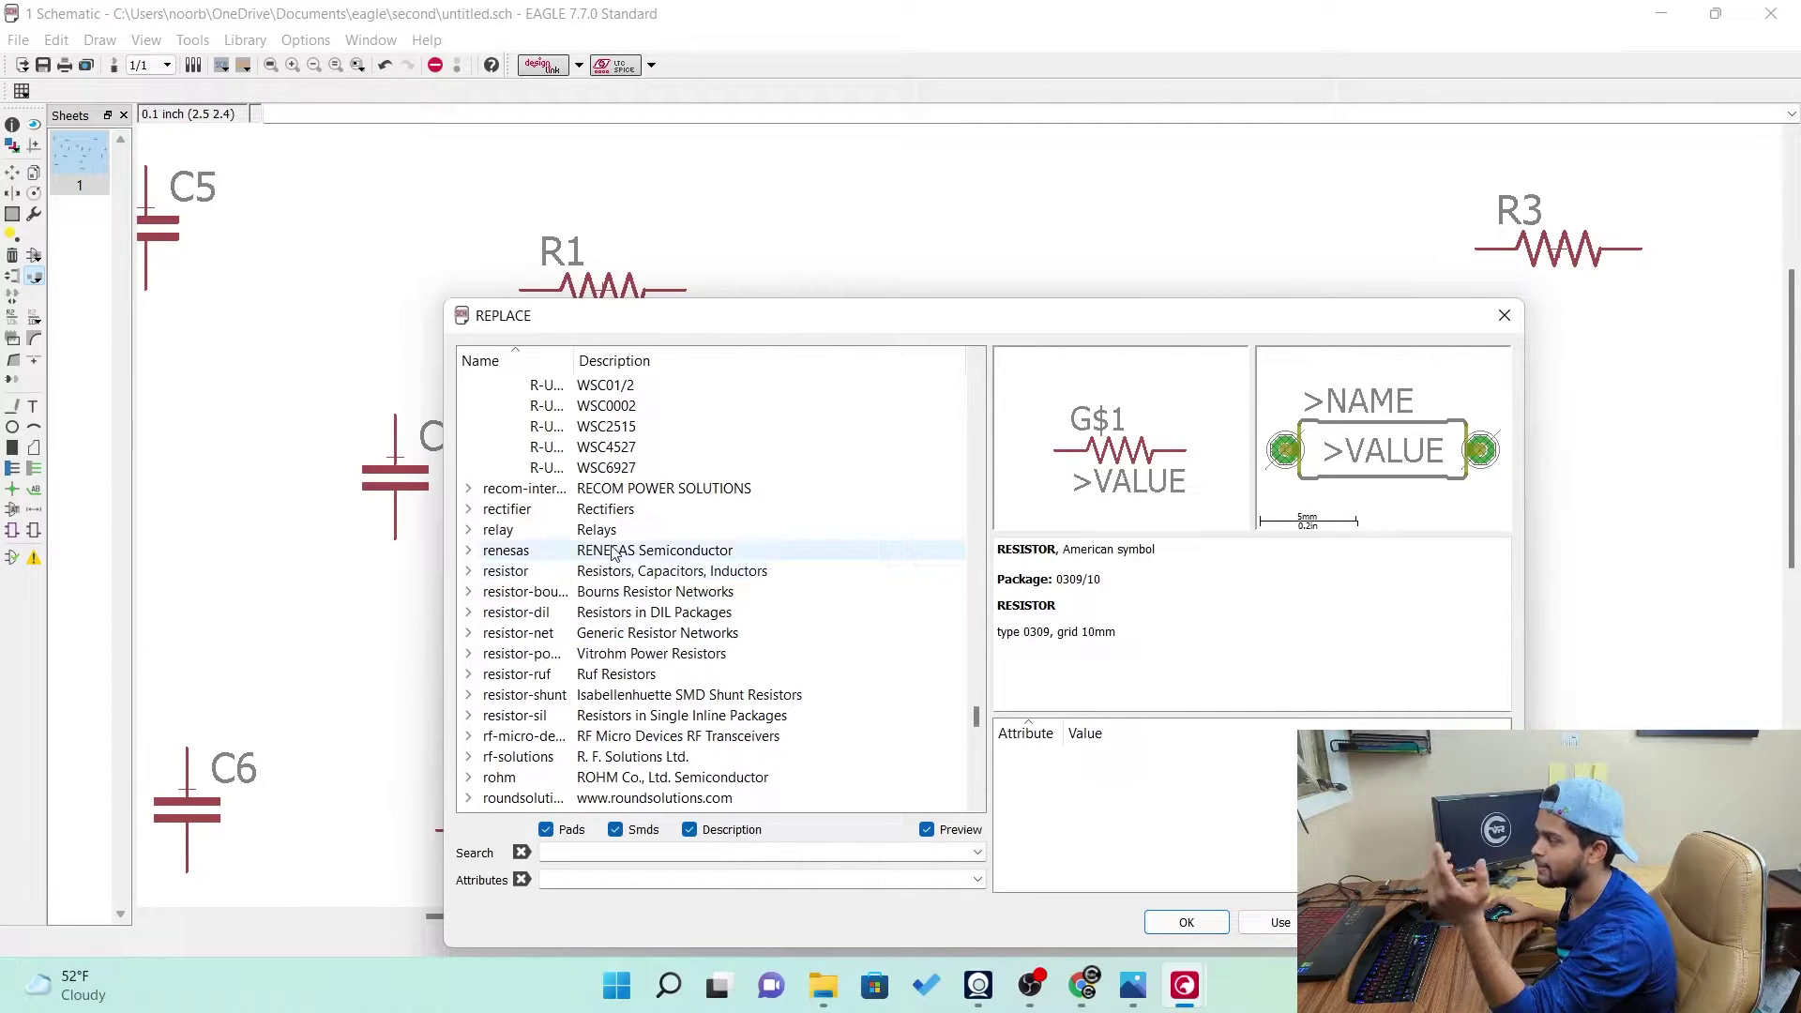
scroll(637, 554, up, 5)
click(611, 508)
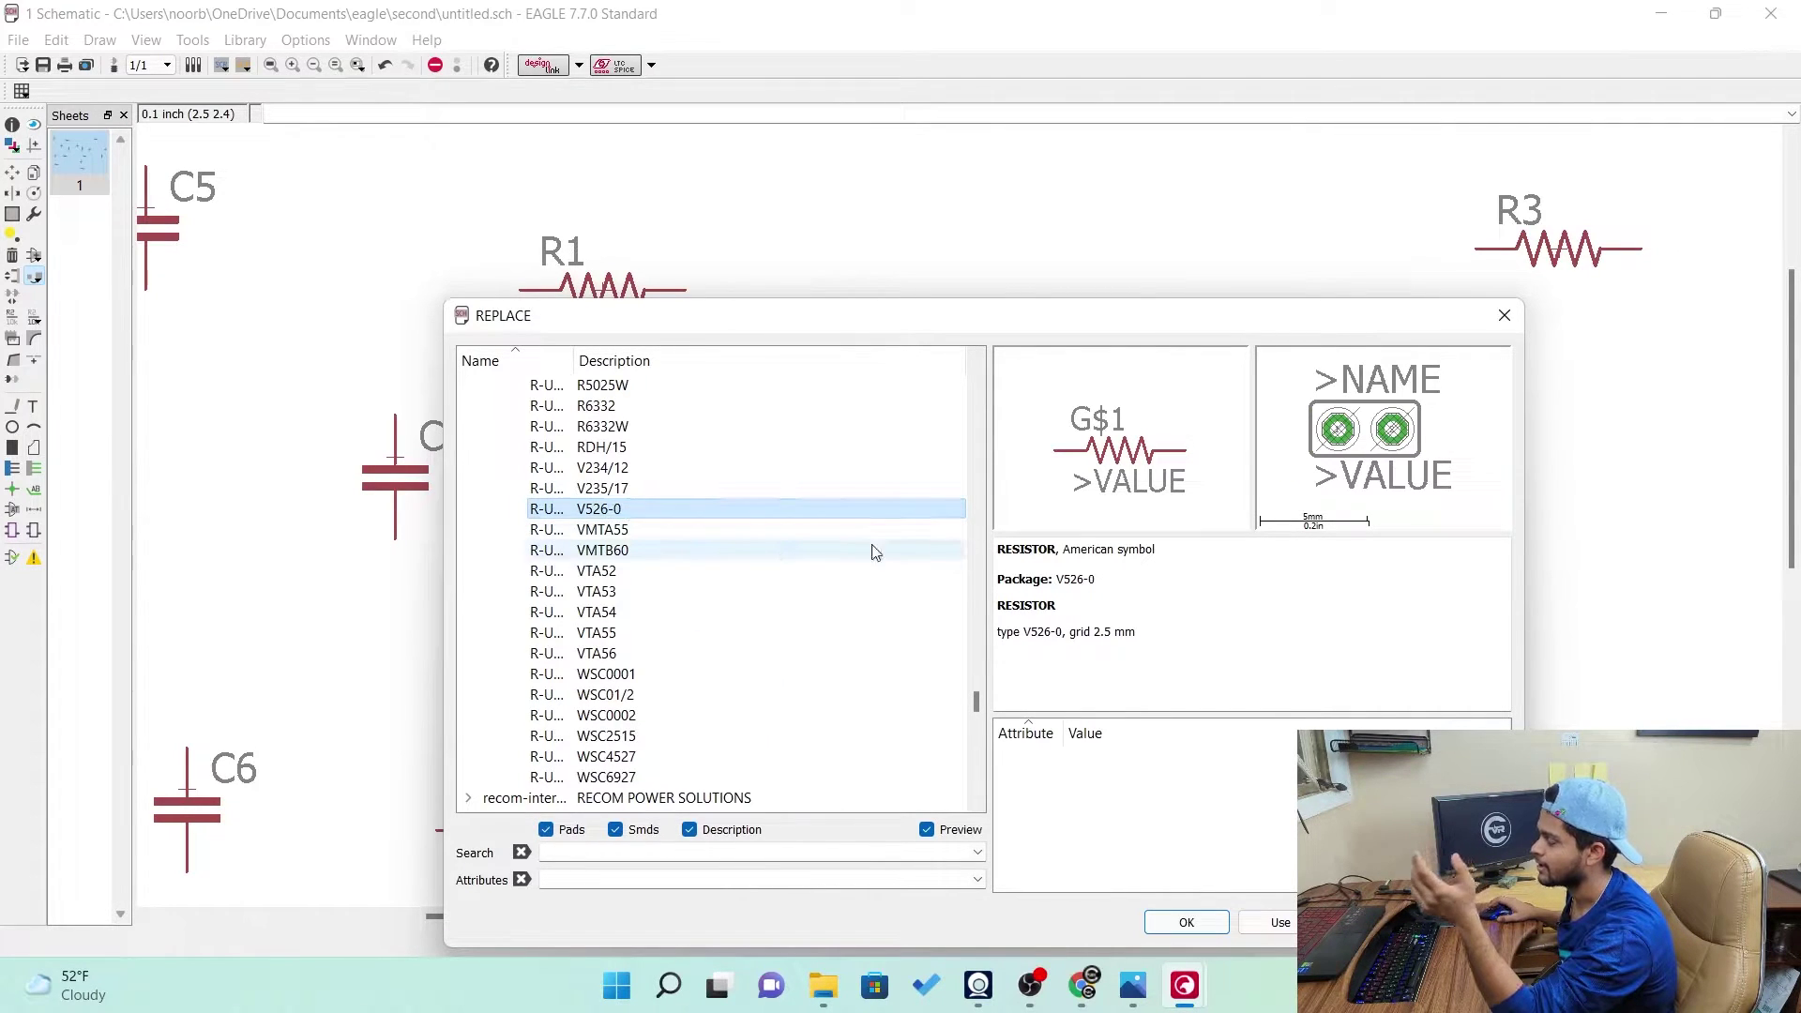
scroll(877, 582, up, 10)
key(Escape)
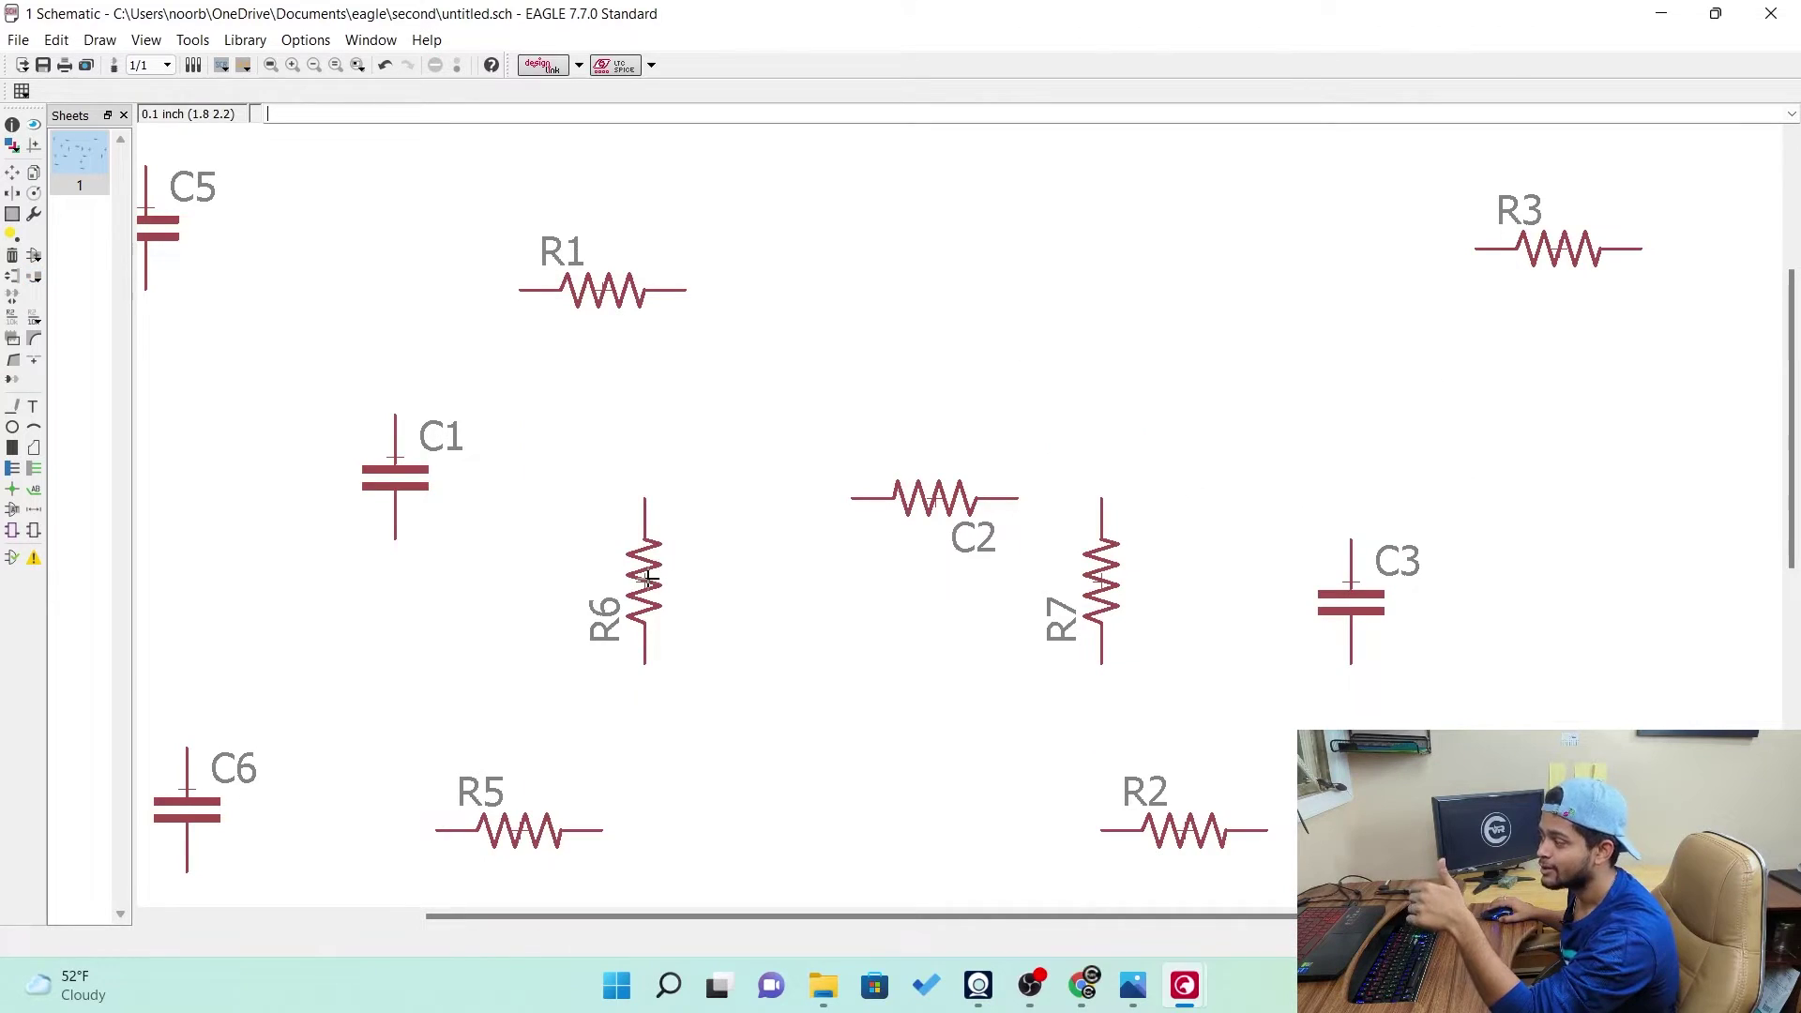
Replace resistor R6 with an American-symbol capacitor from the C-US devices of the rcl library
right_click(644, 590)
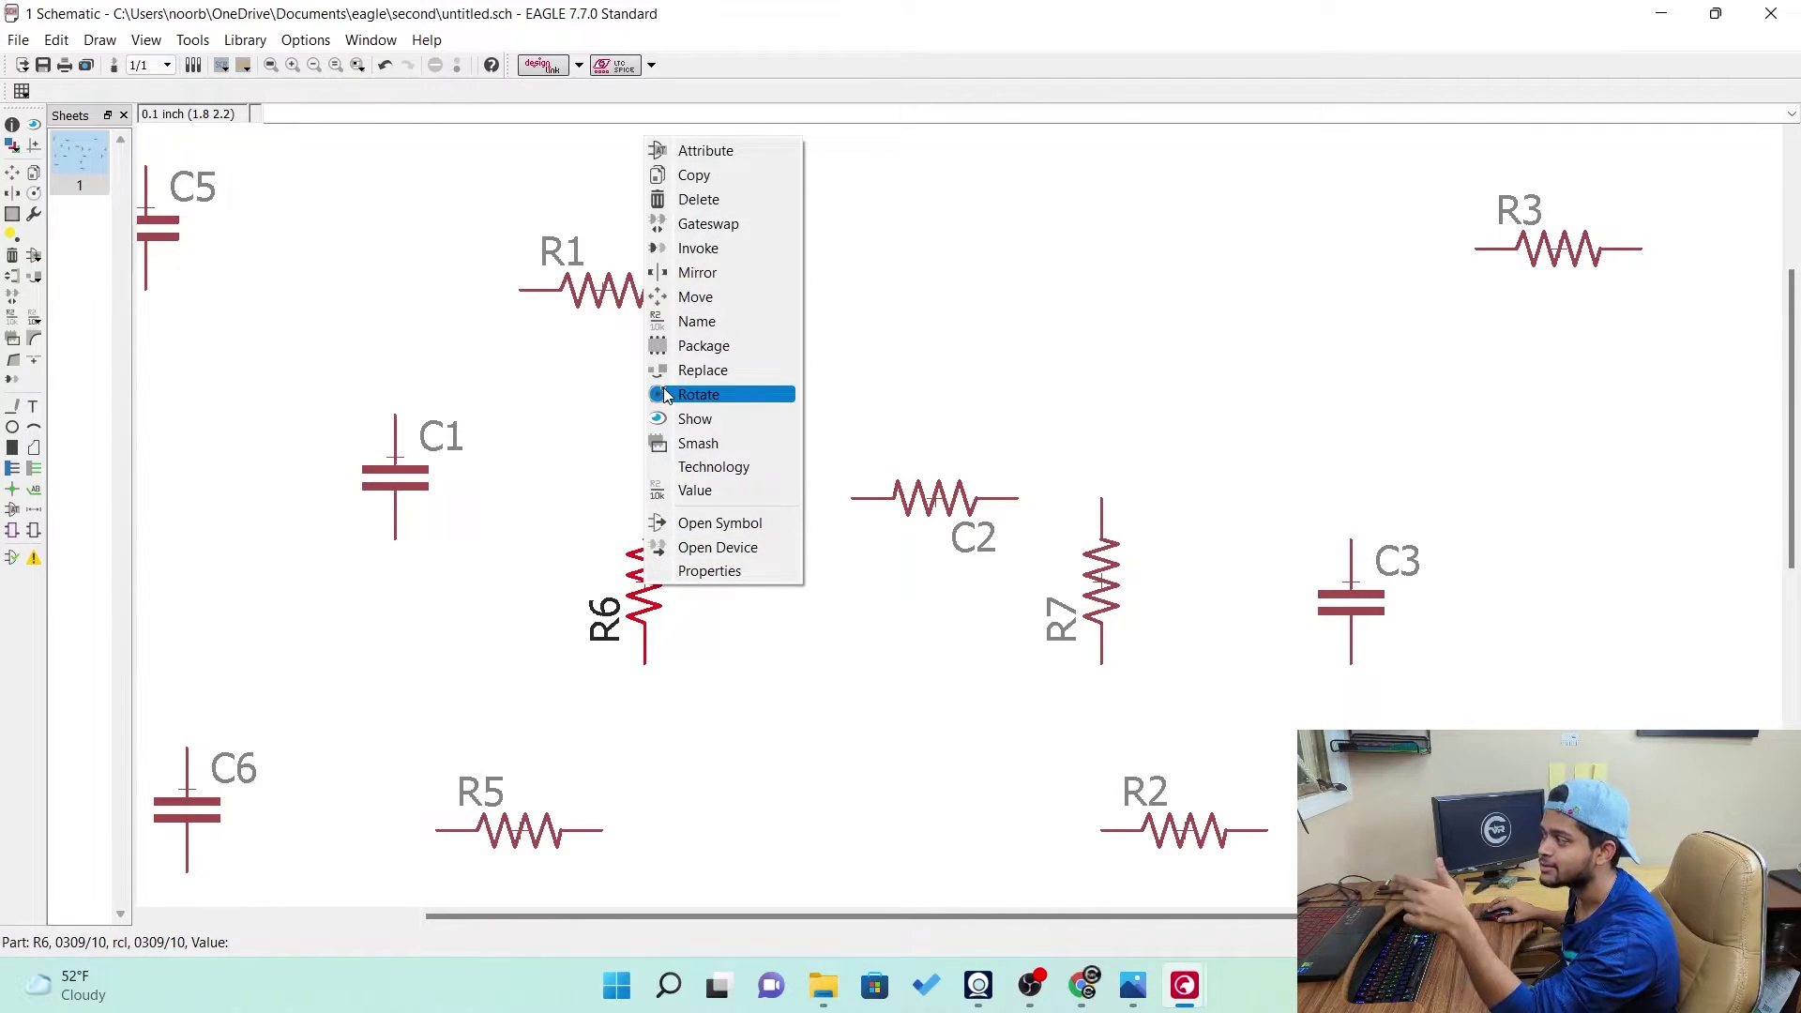
click(699, 370)
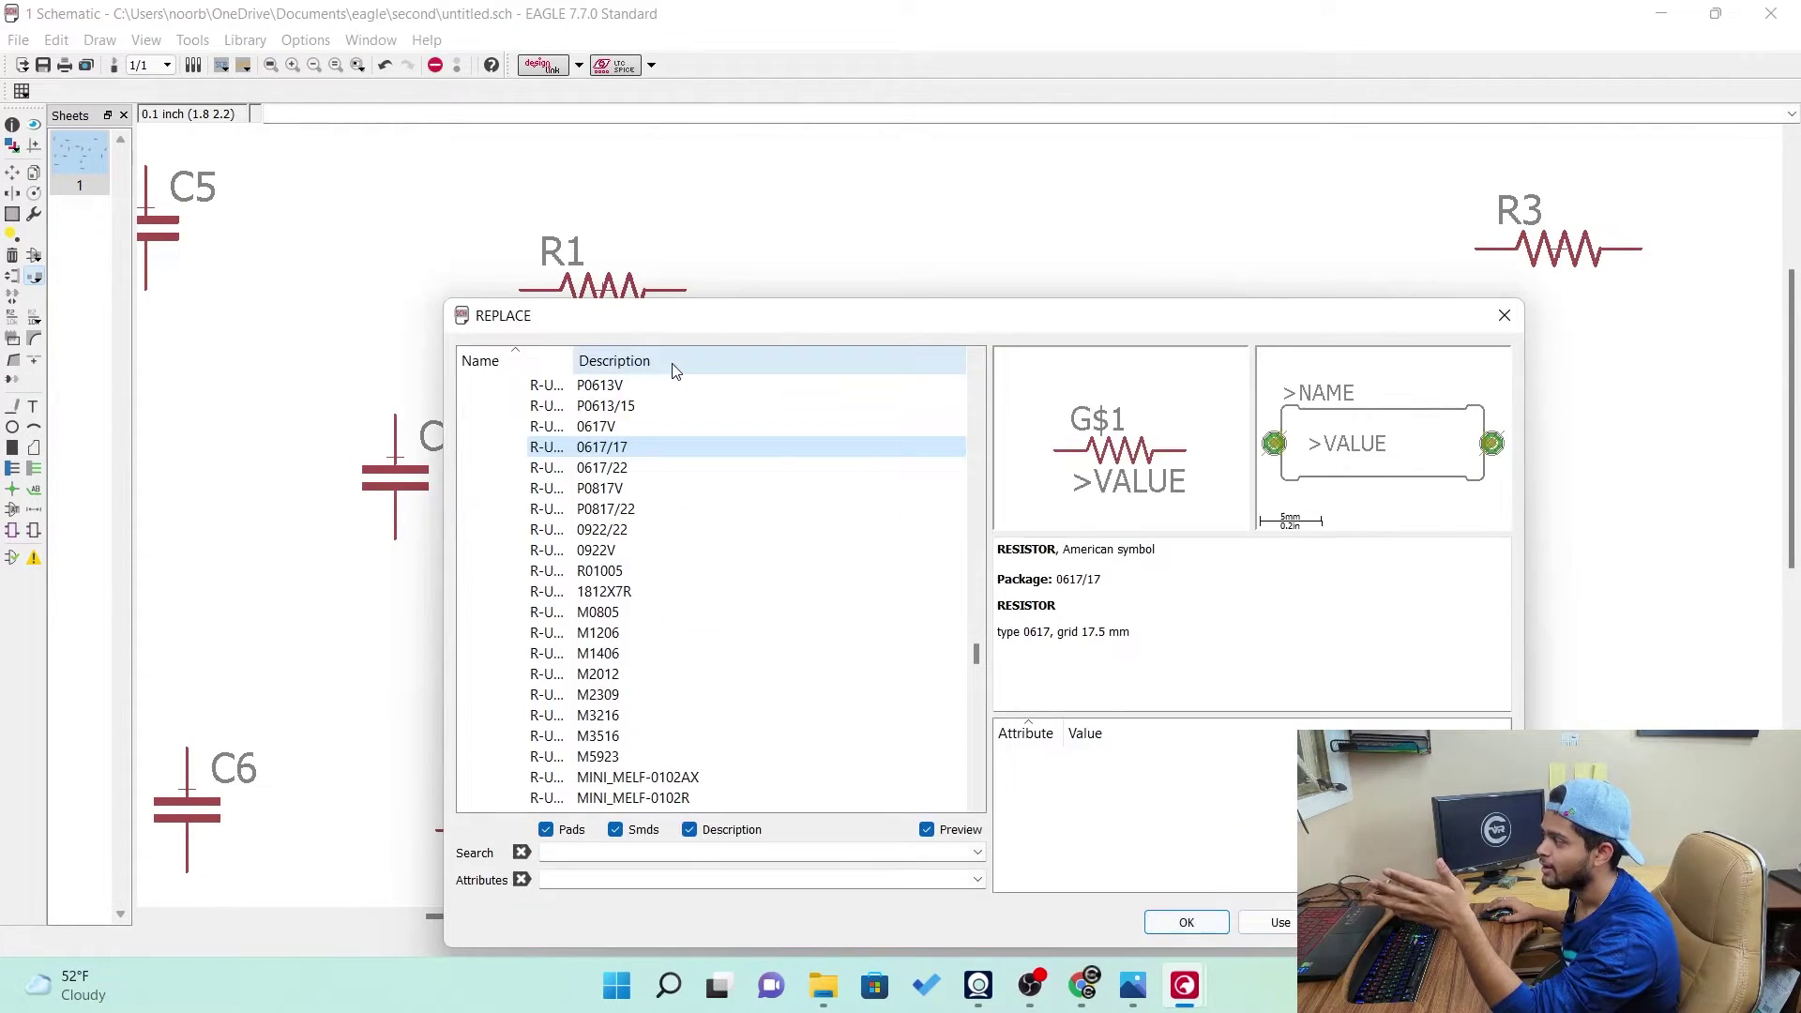
scroll(633, 556, up, 8)
scroll(633, 557, up, 1)
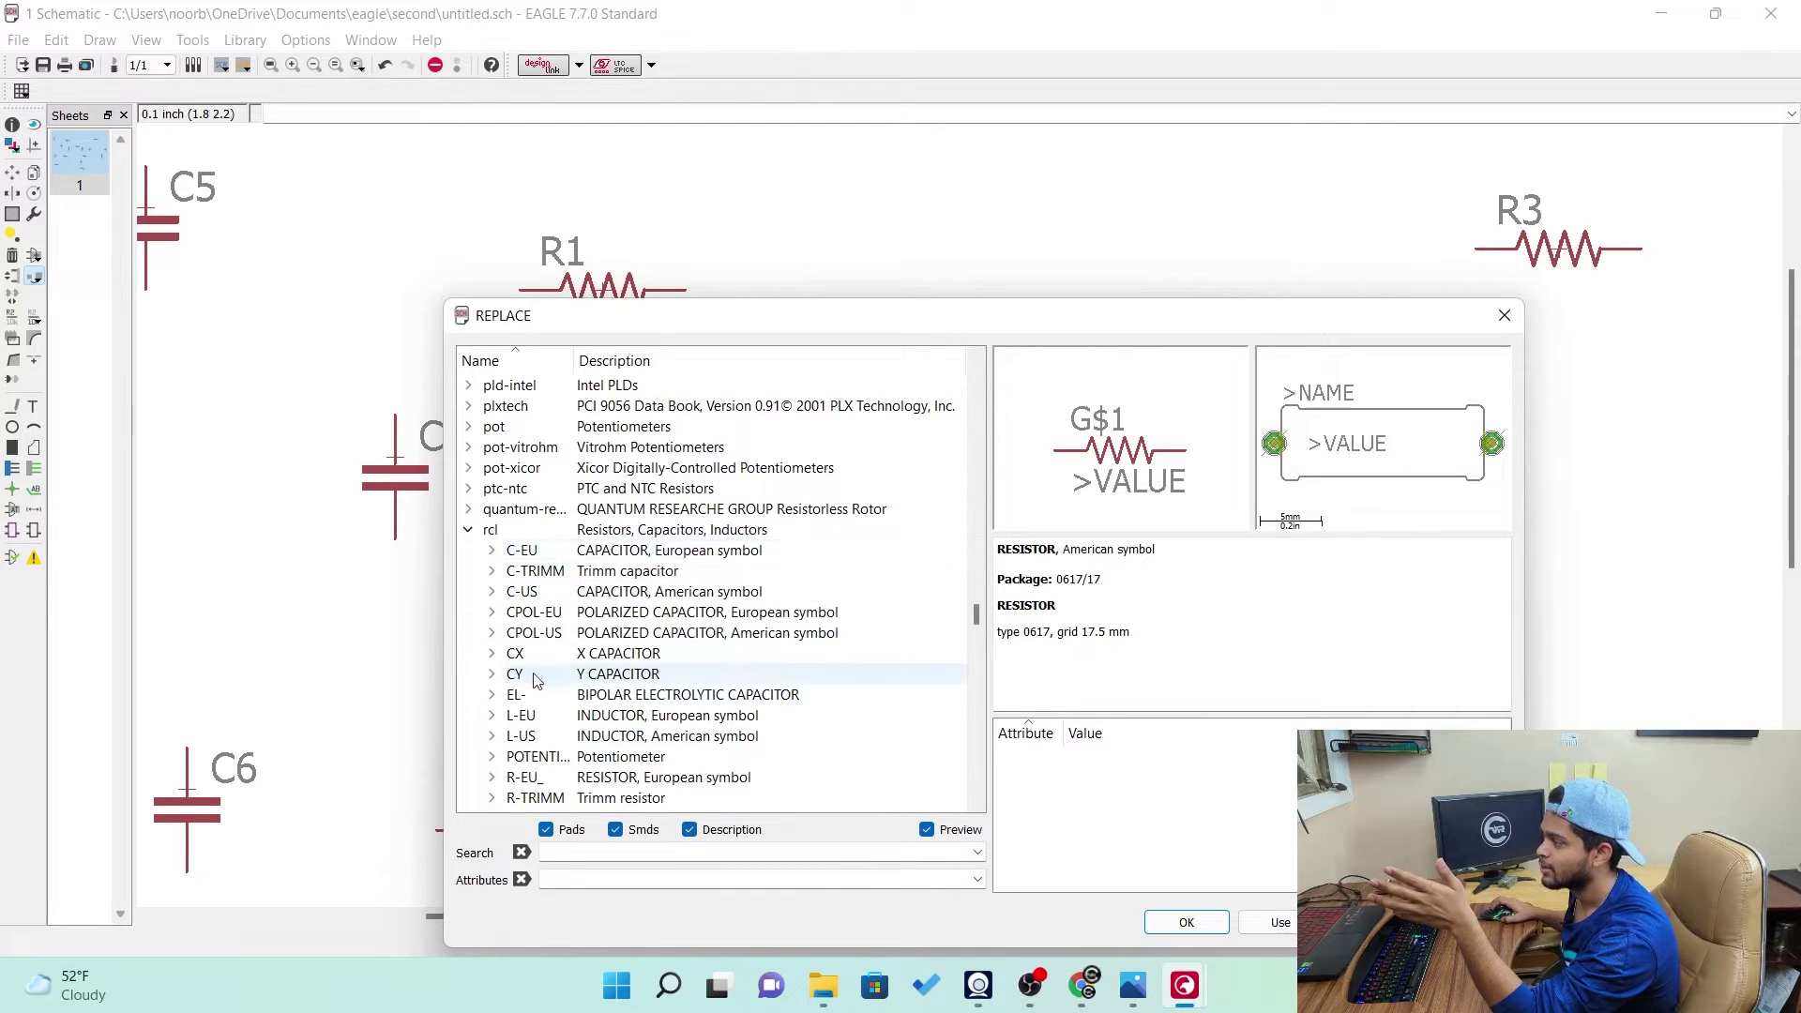
click(491, 591)
click(601, 508)
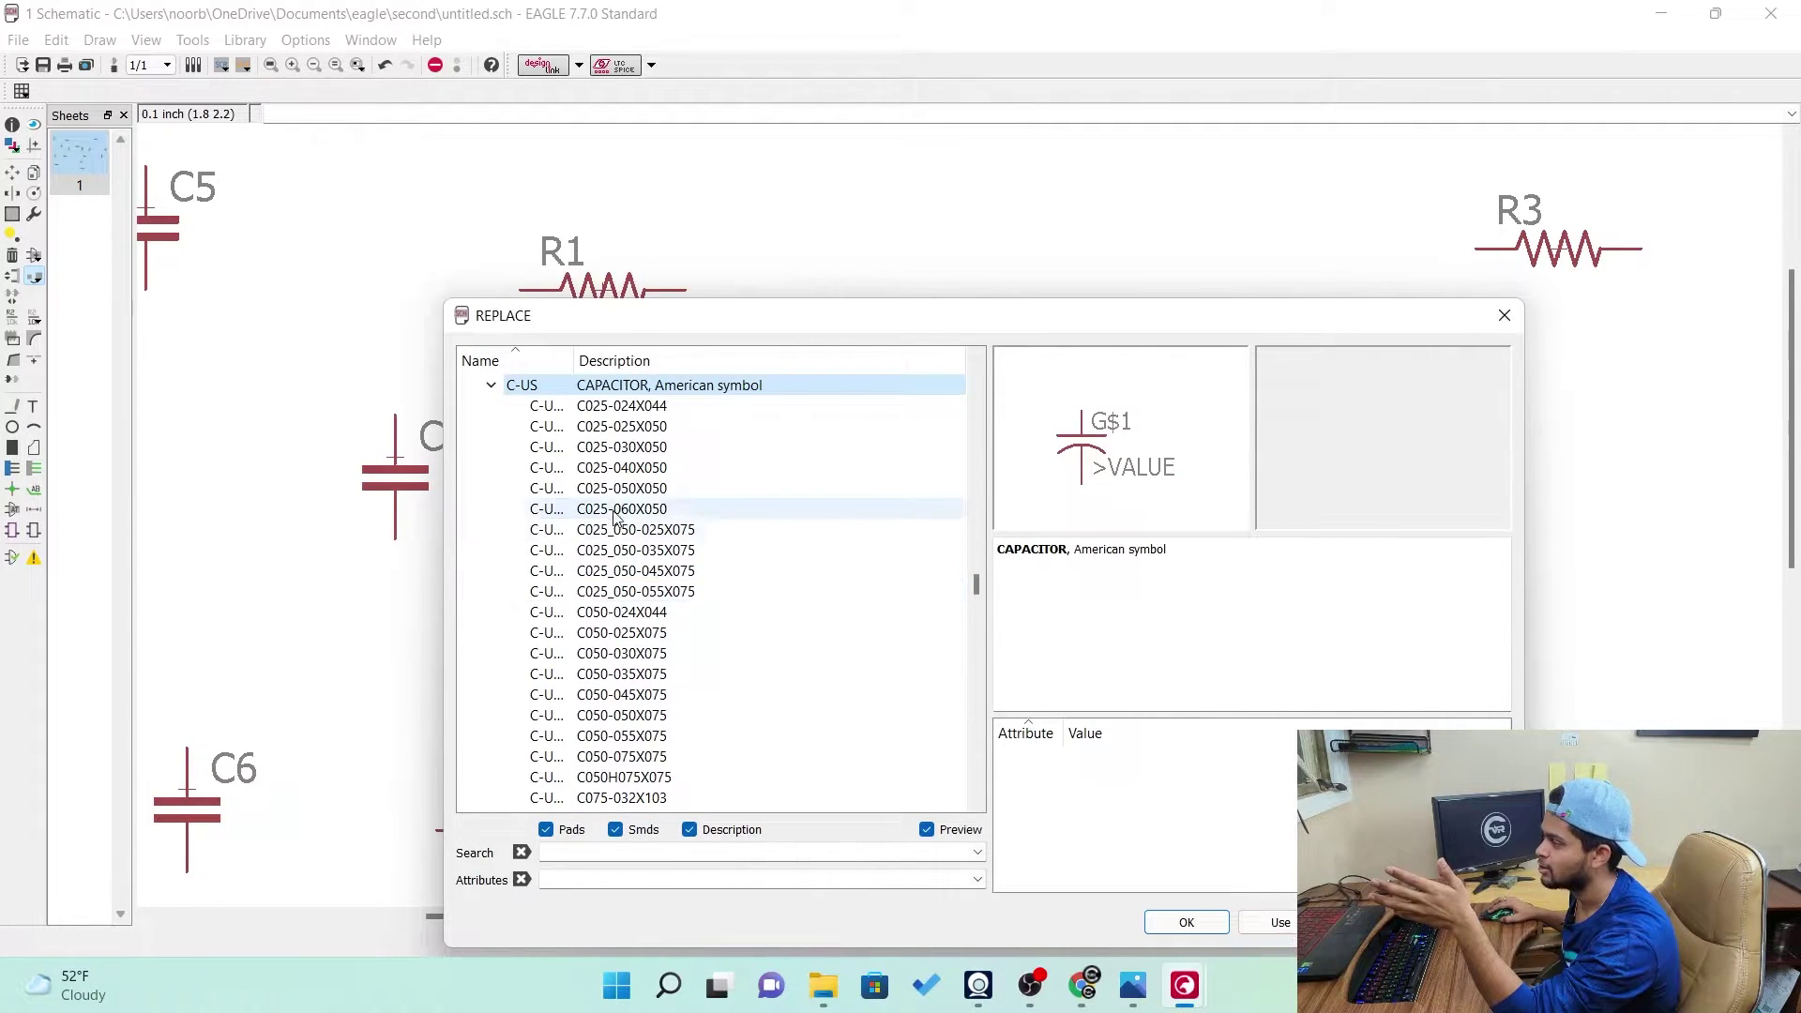
click(1186, 922)
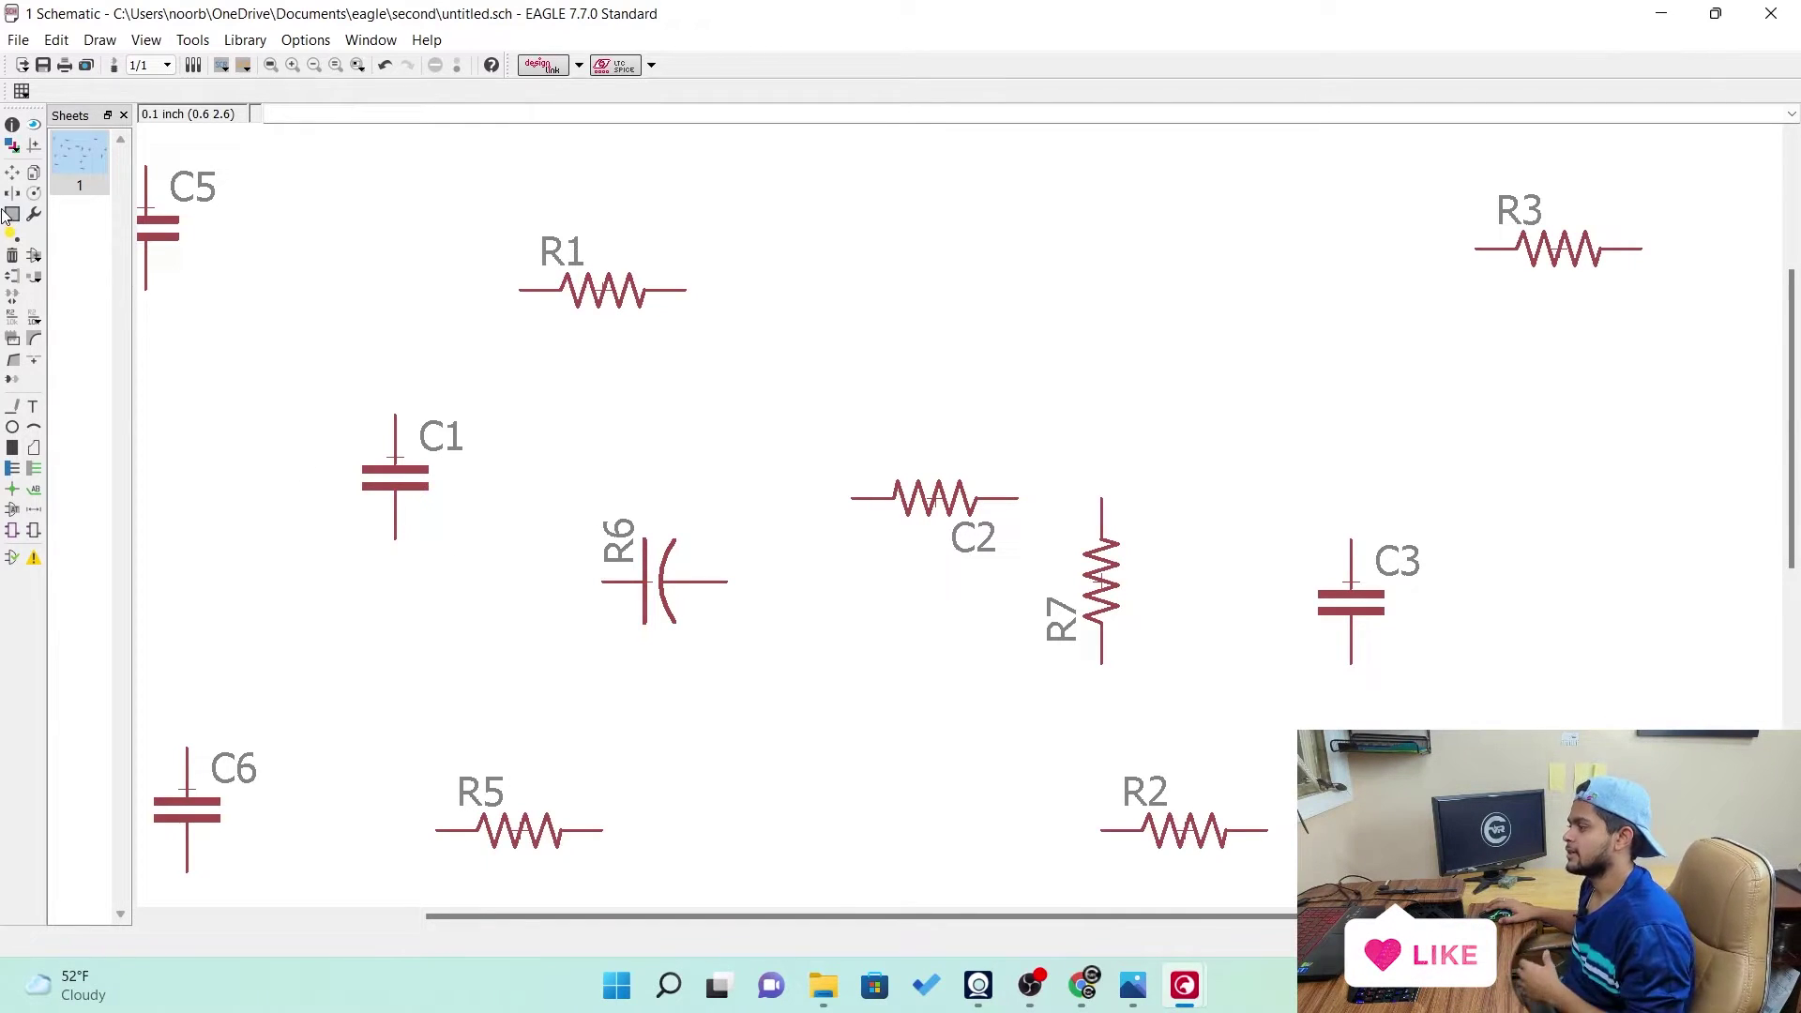
Delete capacitor C5 from the schematic
scroll(981, 527, down, 3)
scroll(945, 380, down, 1)
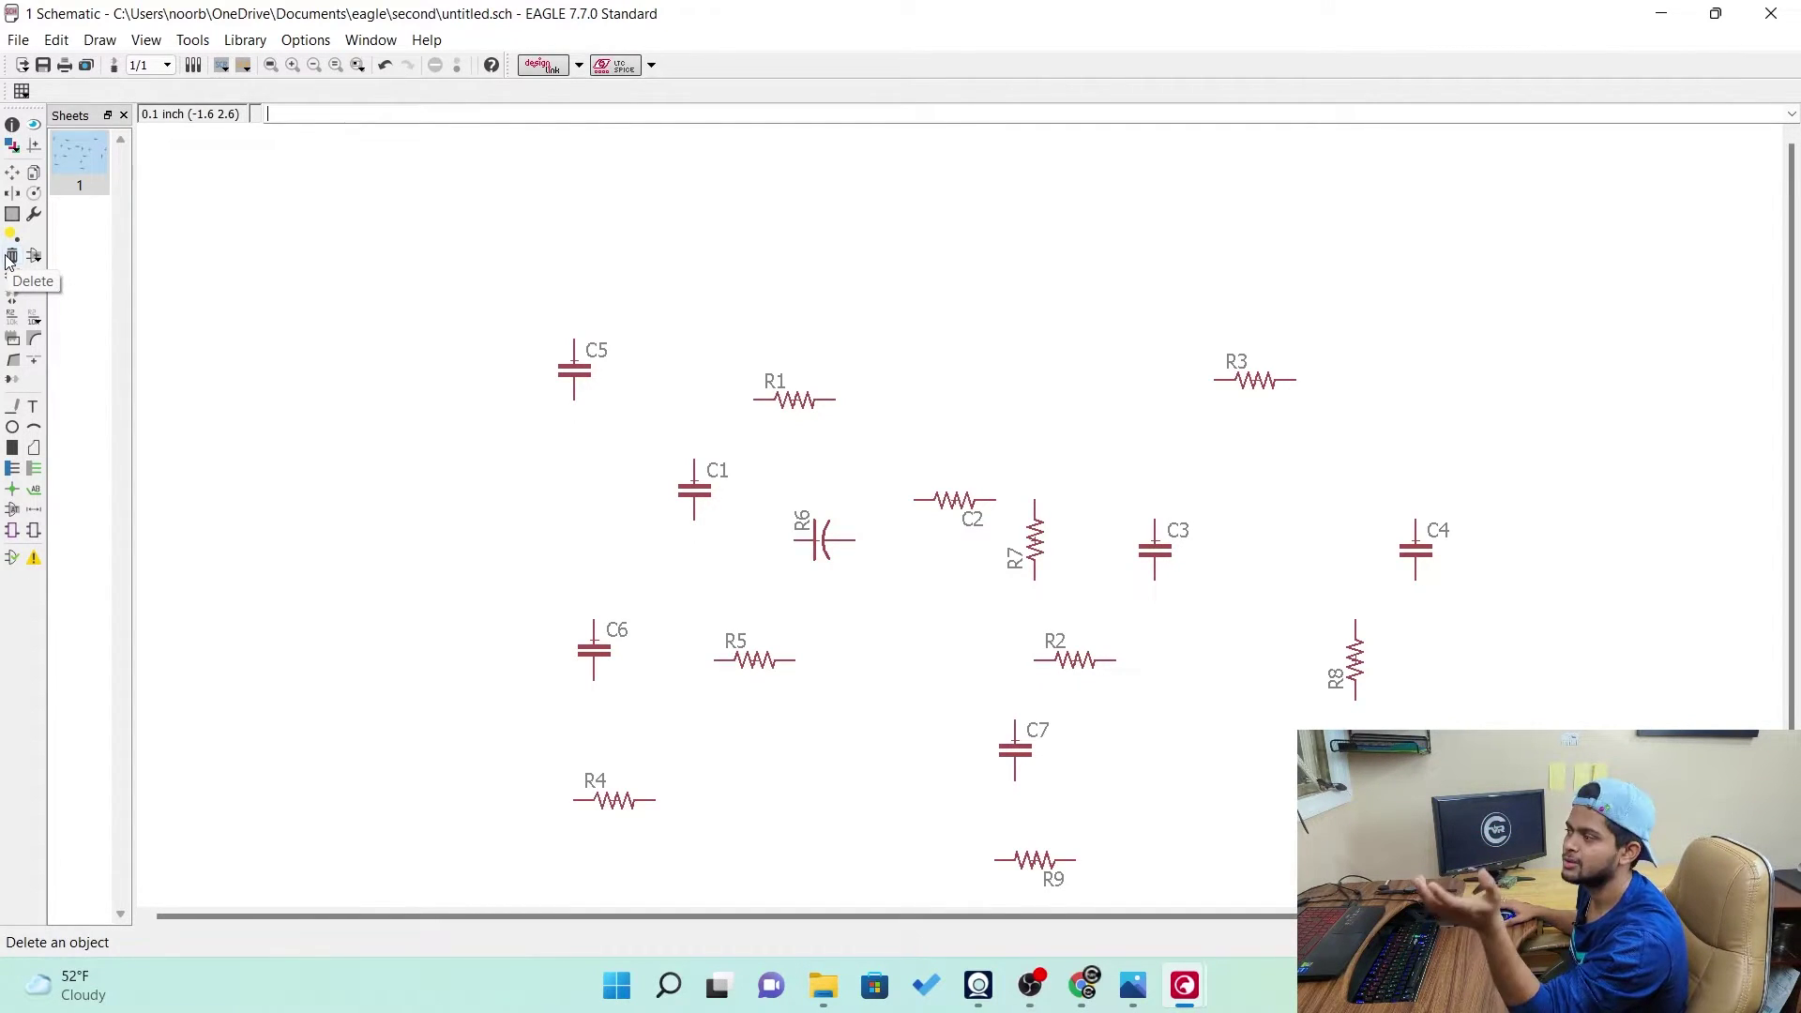
click(12, 259)
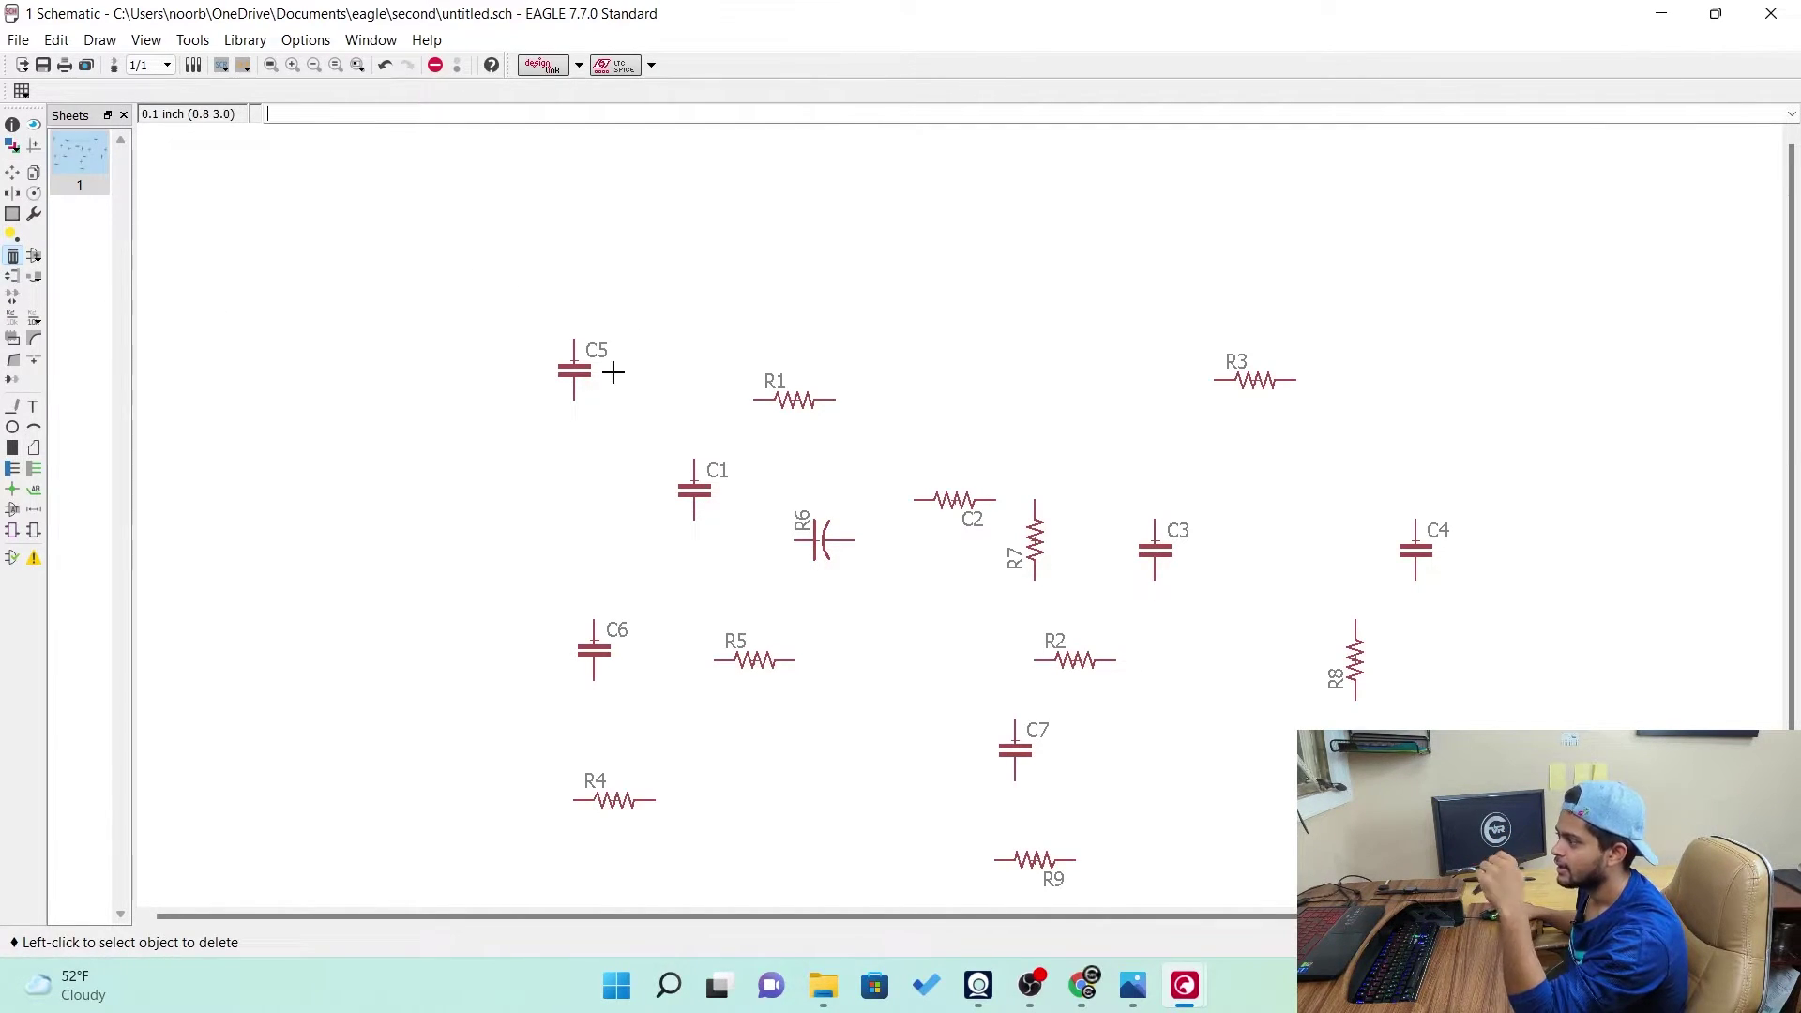
scroll(612, 373, up, 8)
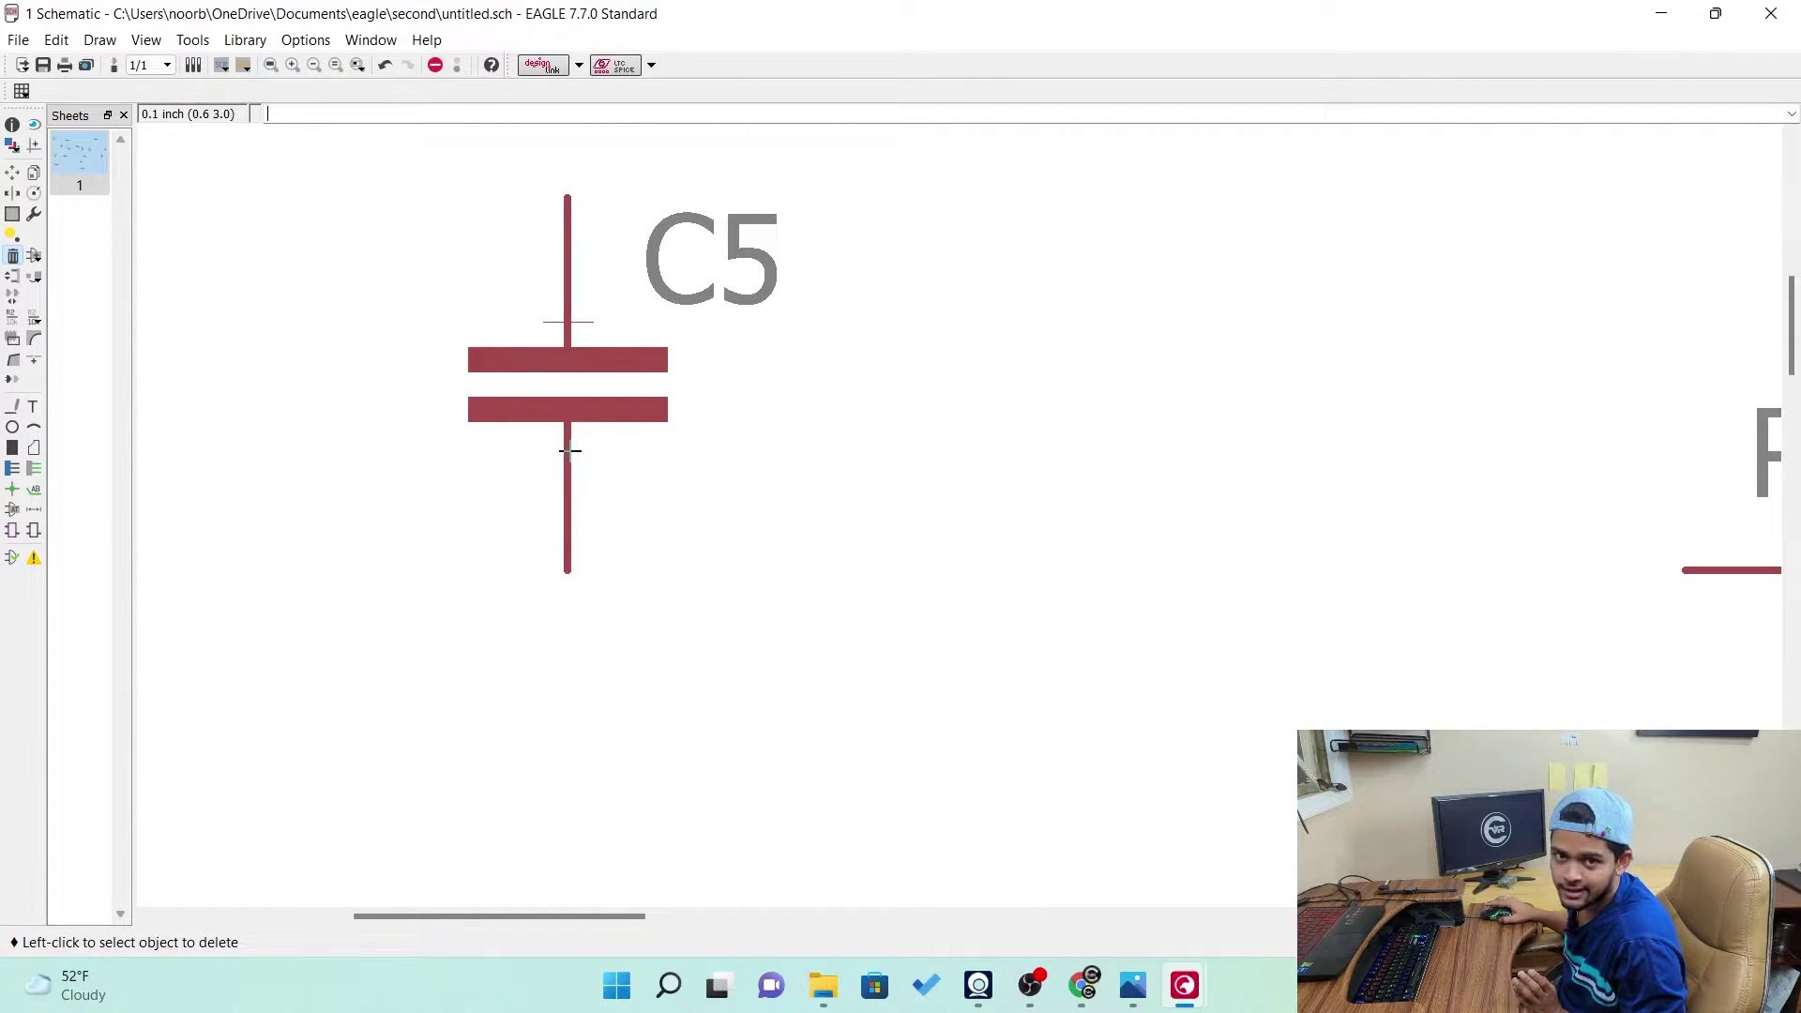
click(567, 323)
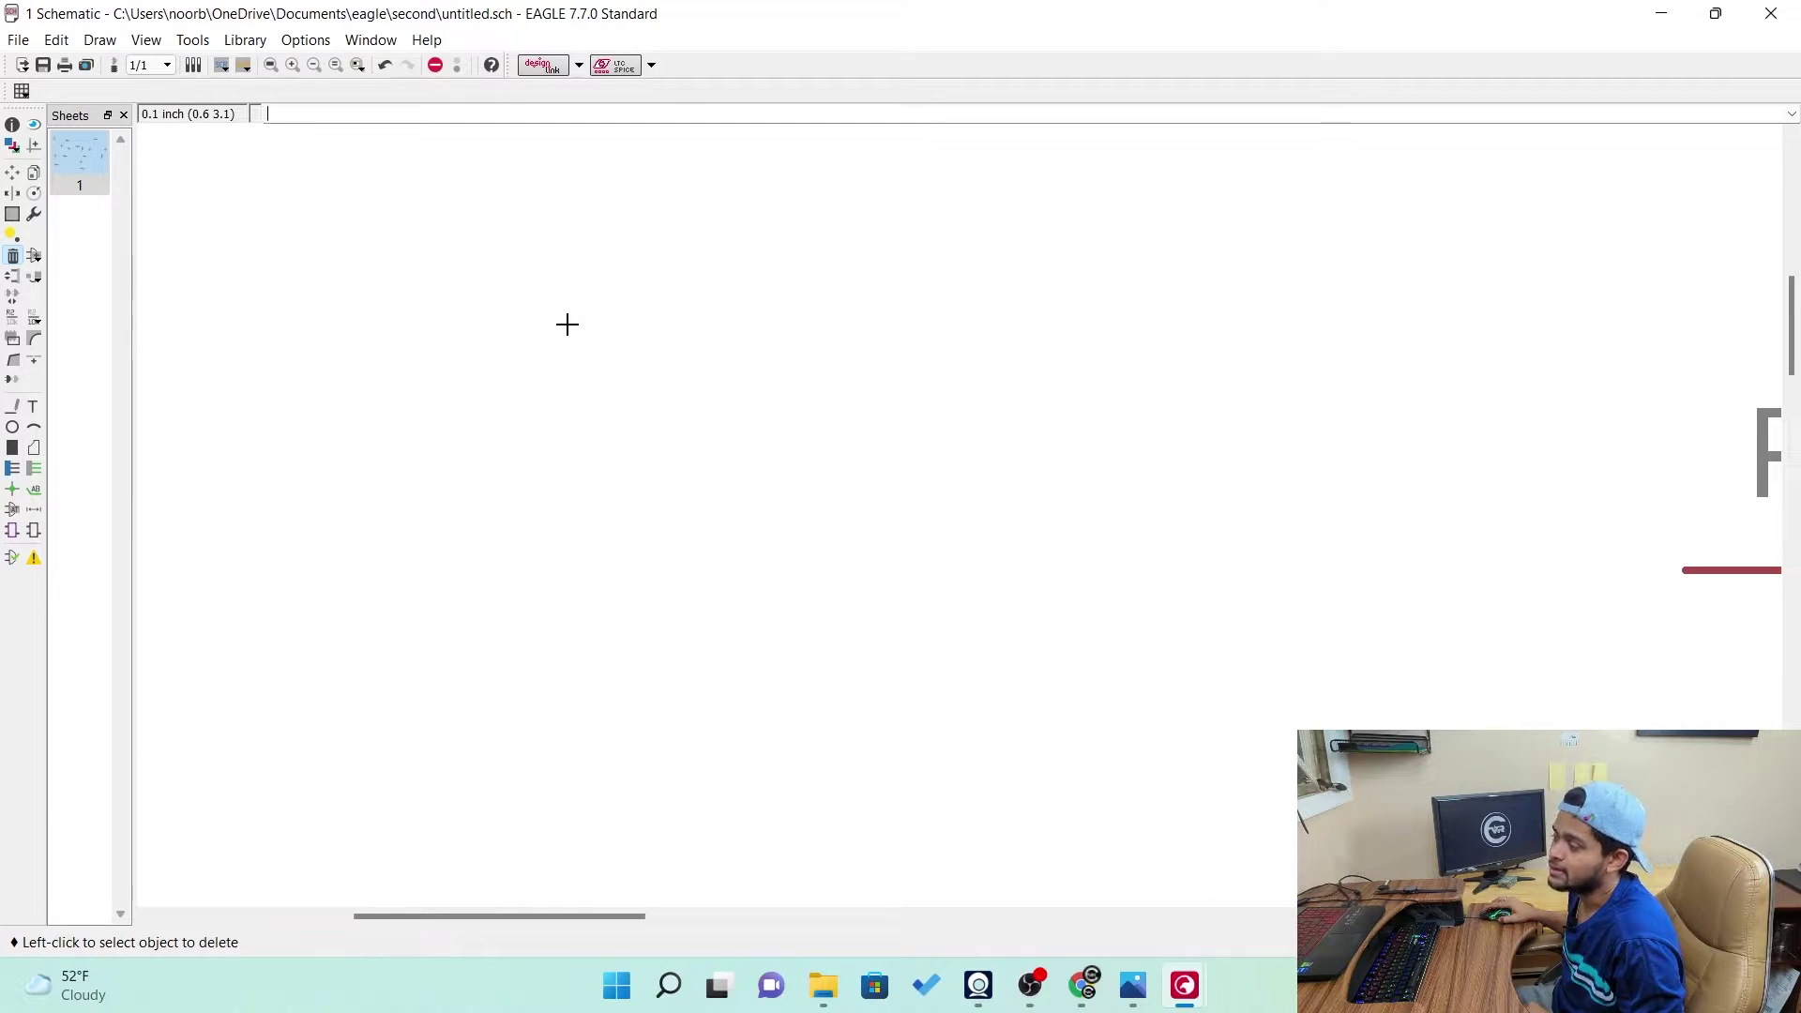
Delete resistor R1 and capacitor C1 from the schematic
scroll(938, 422, down, 2)
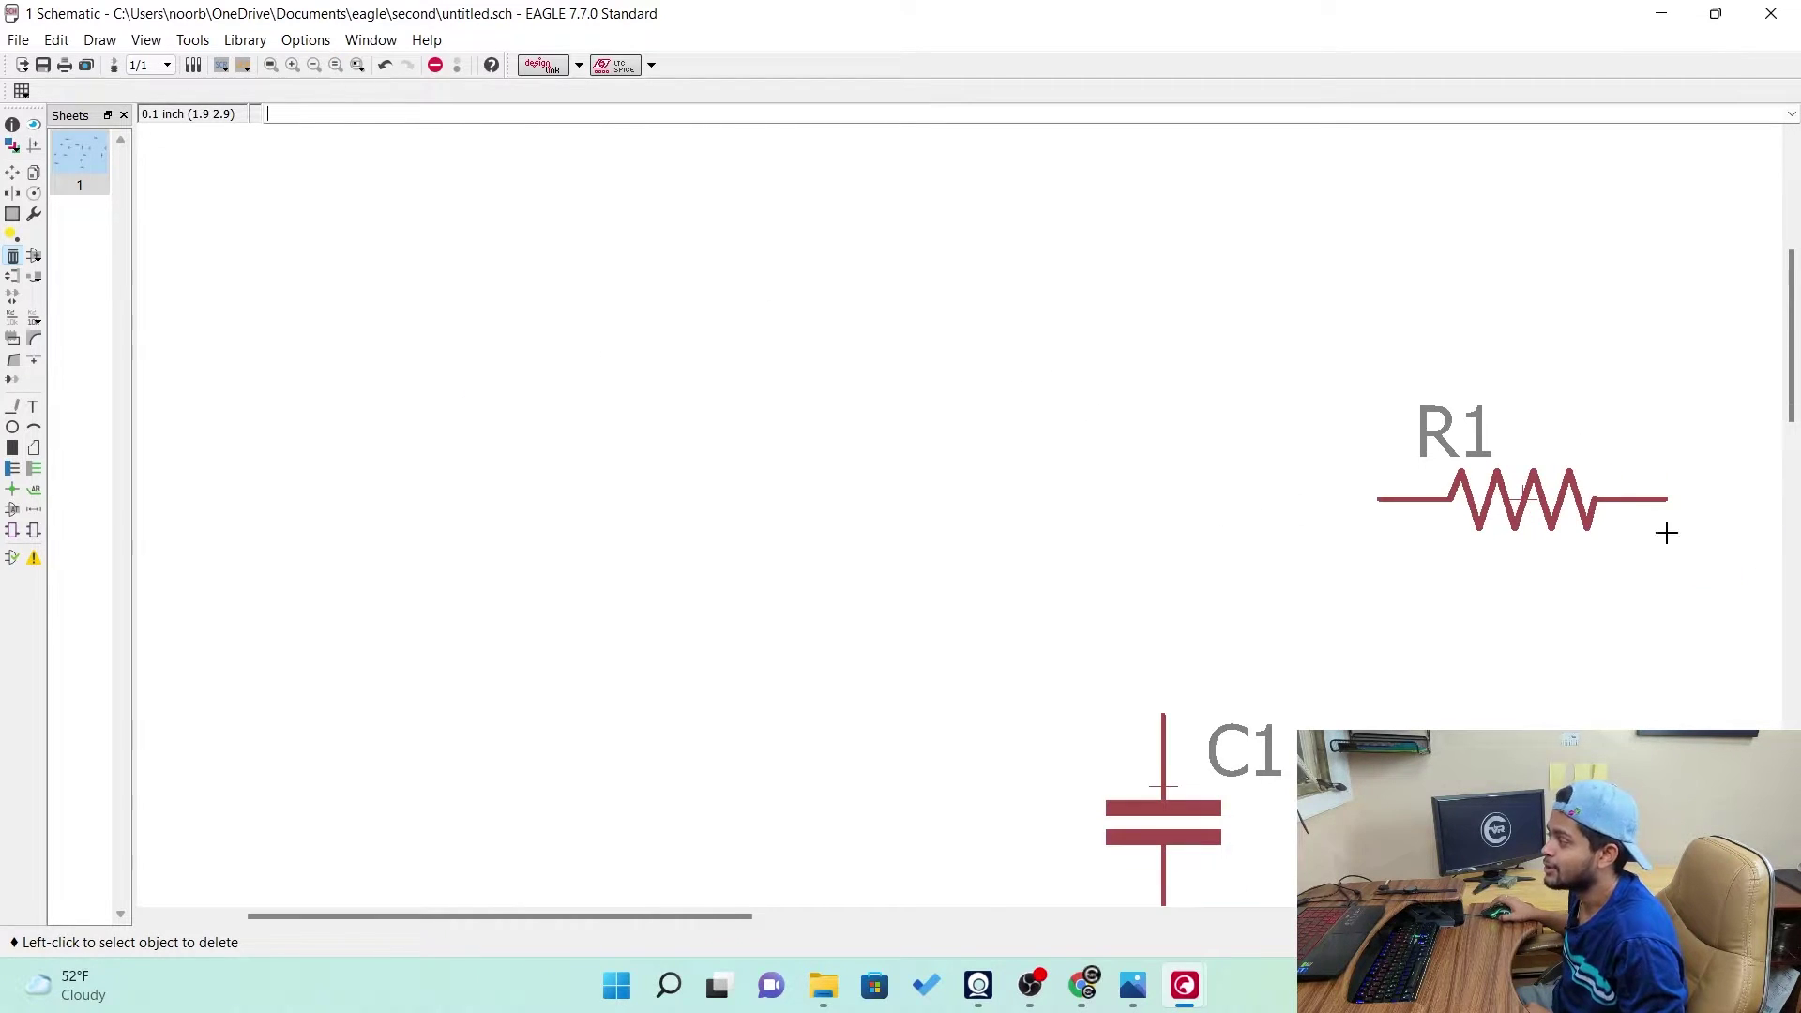
scroll(1664, 526, up, 3)
scroll(1436, 498, down, 1)
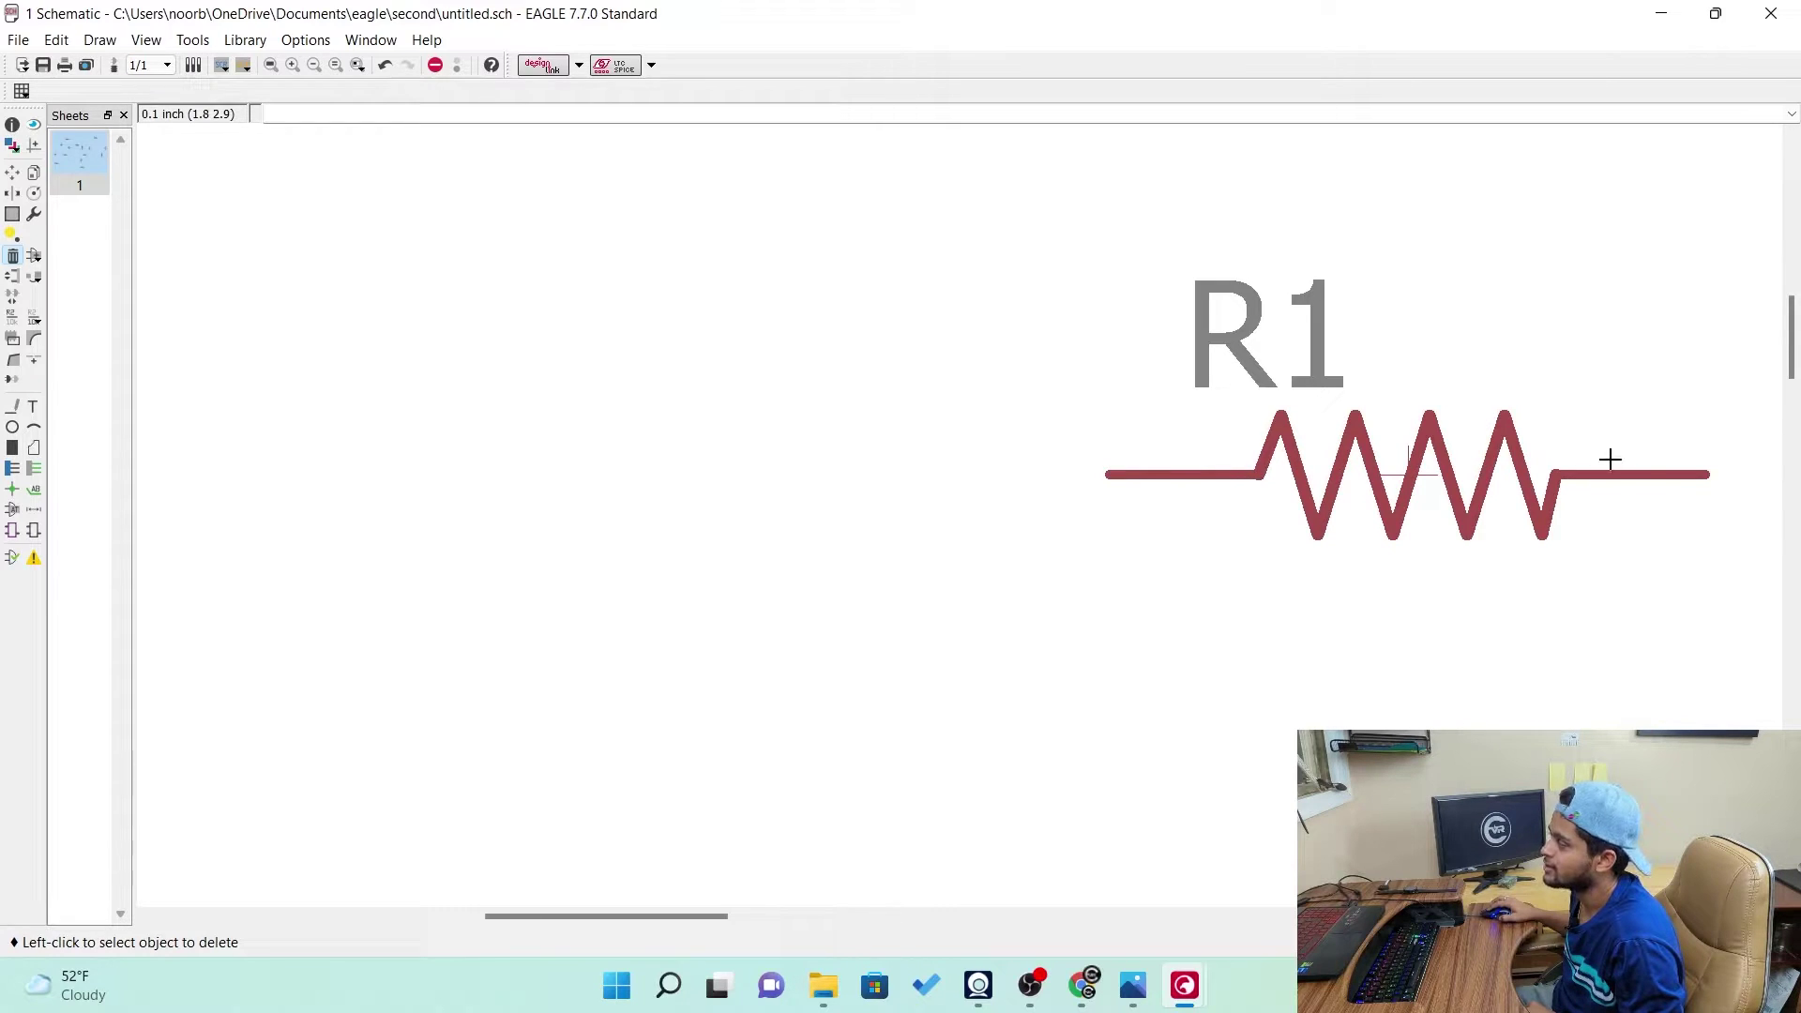
click(1471, 521)
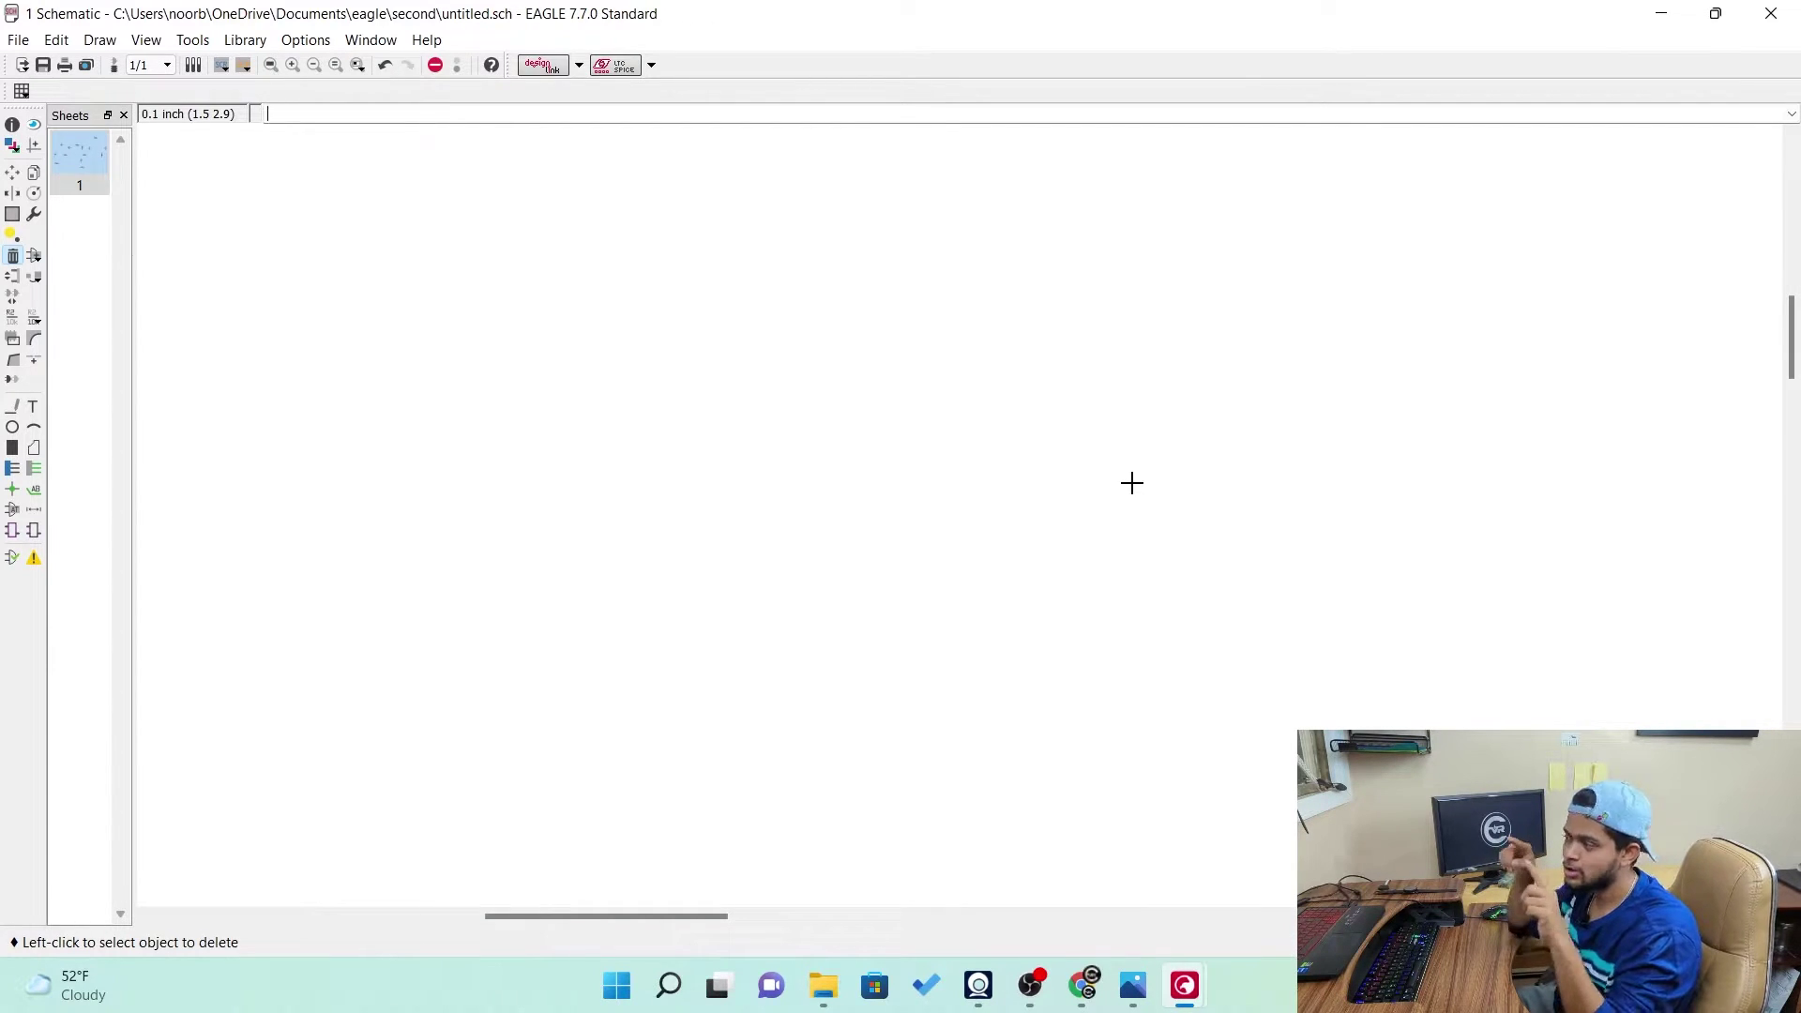
scroll(921, 309, down, 3)
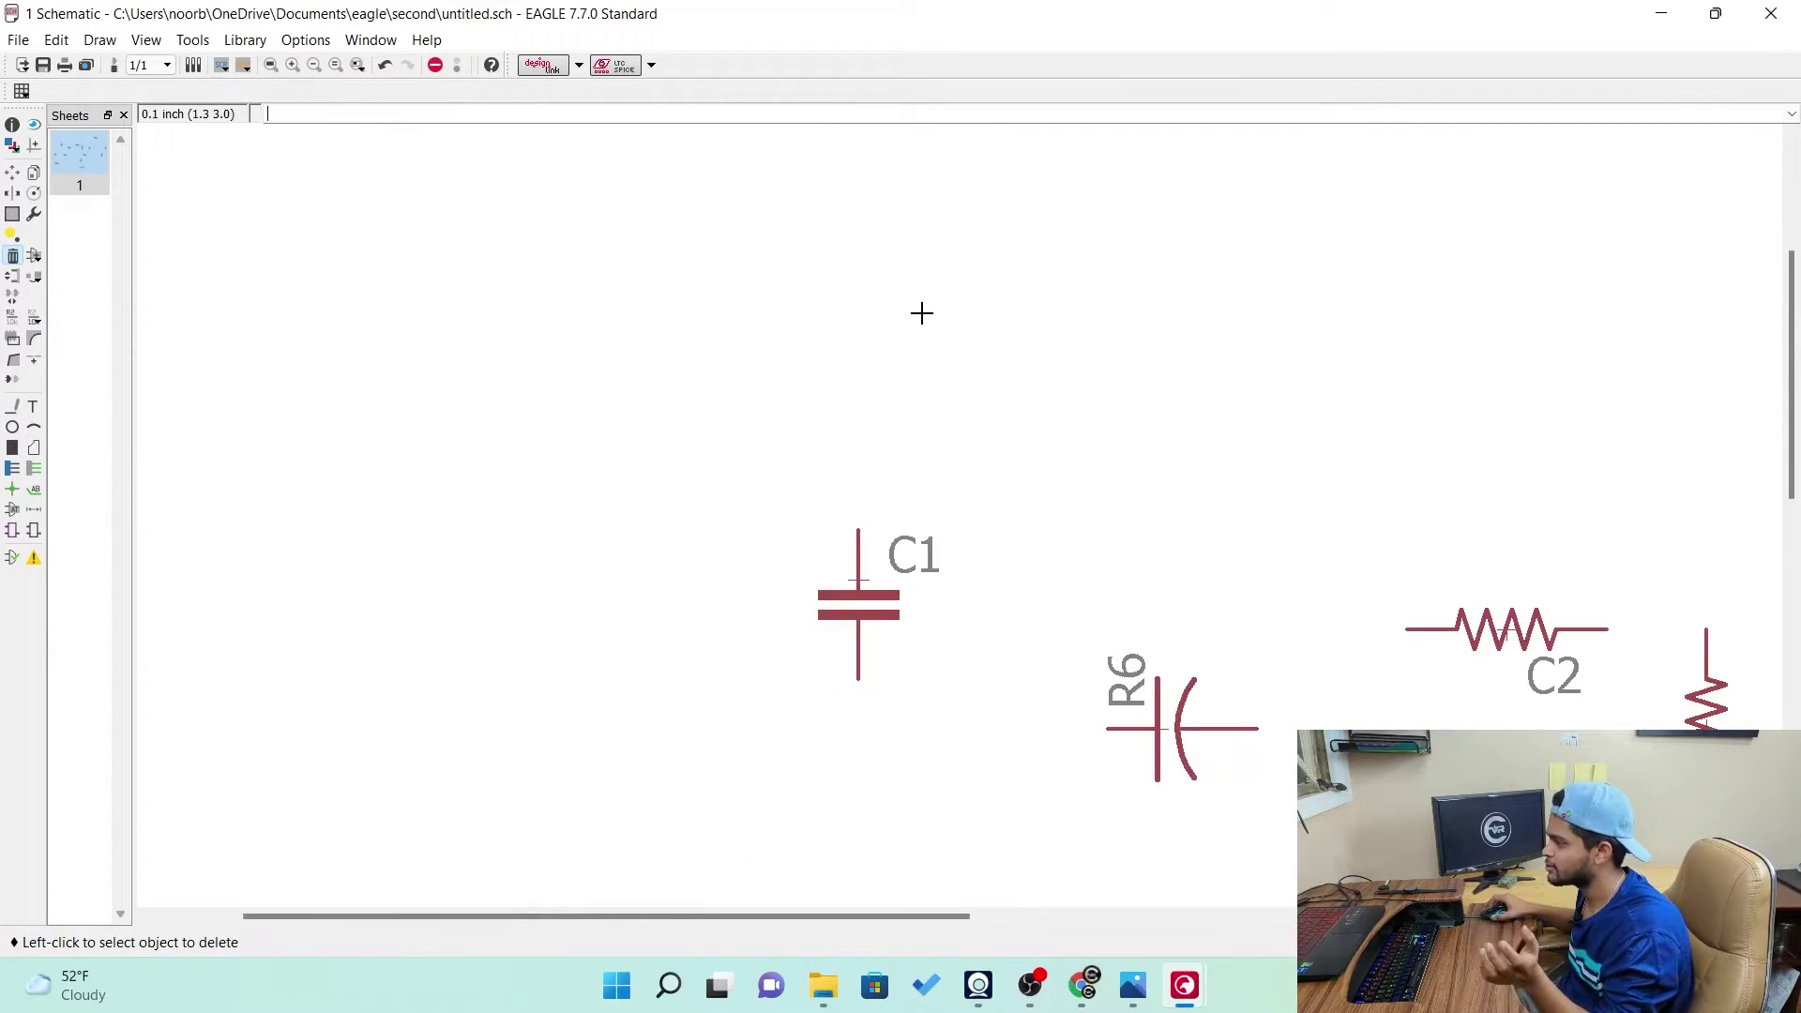
scroll(872, 667, up, 4)
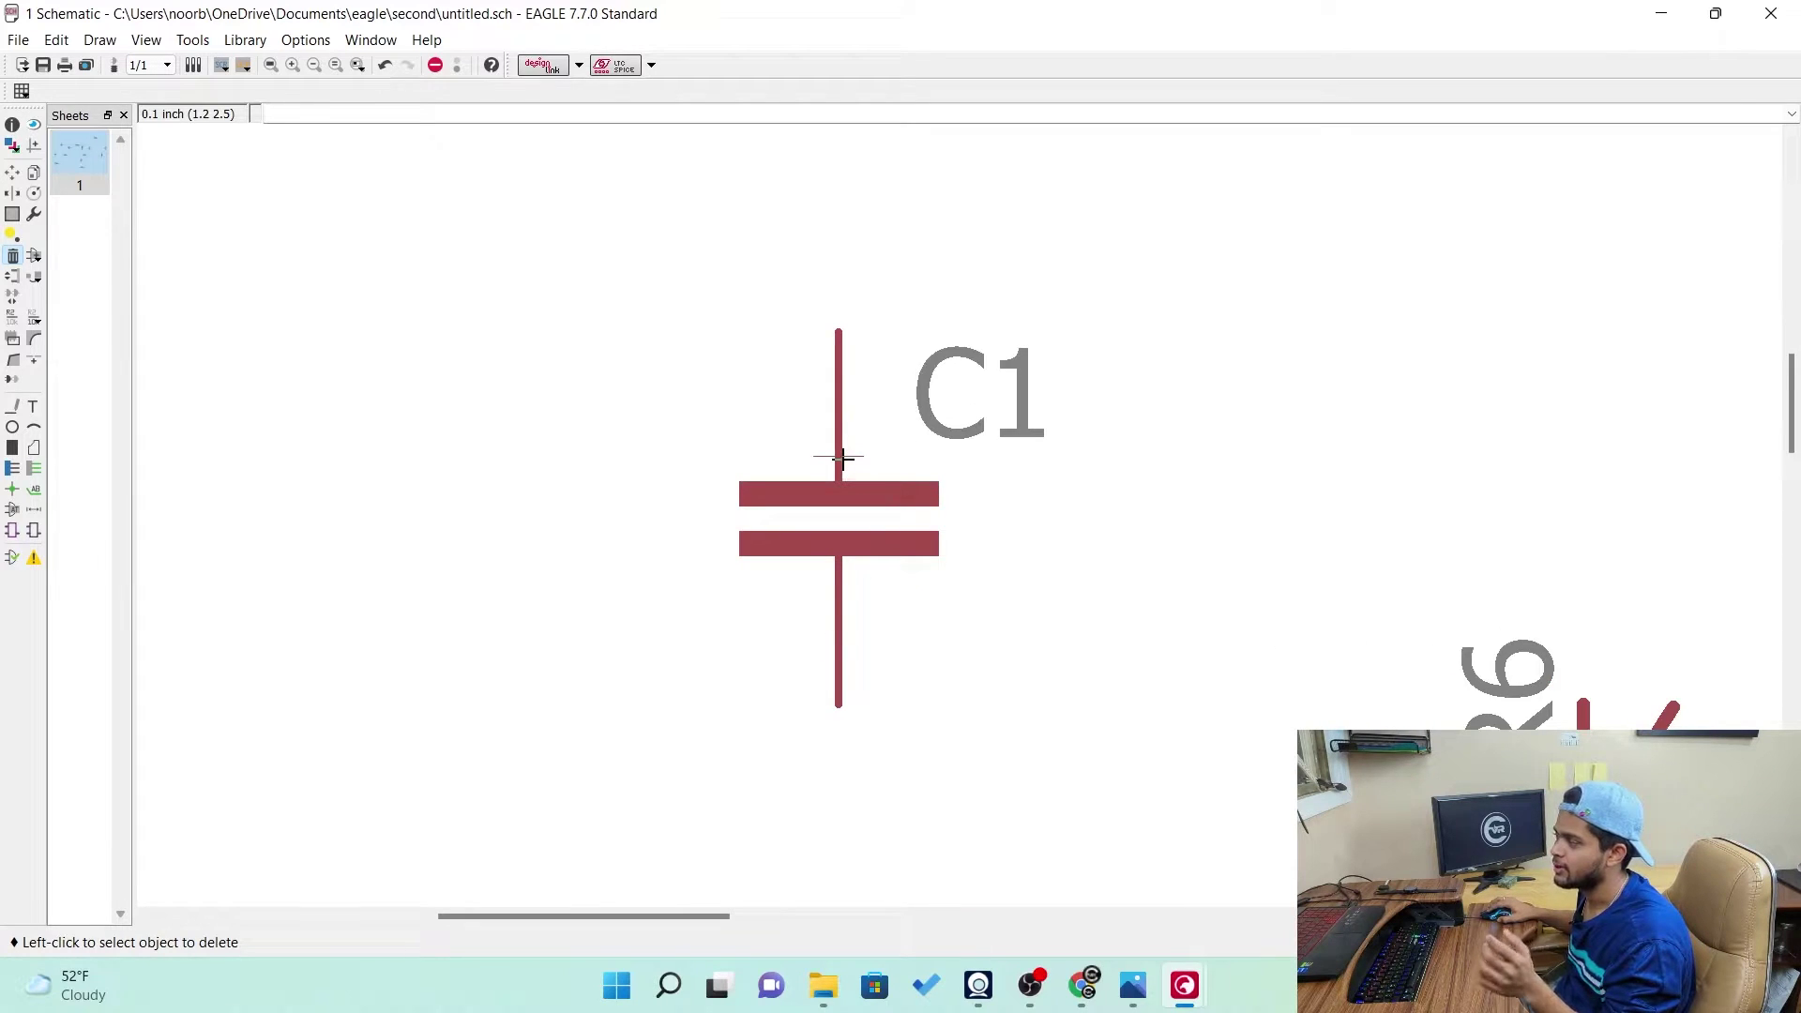
click(841, 457)
Delete resistor R7 and capacitor C3 from the schematic
scroll(901, 534, down, 4)
scroll(1408, 685, up, 5)
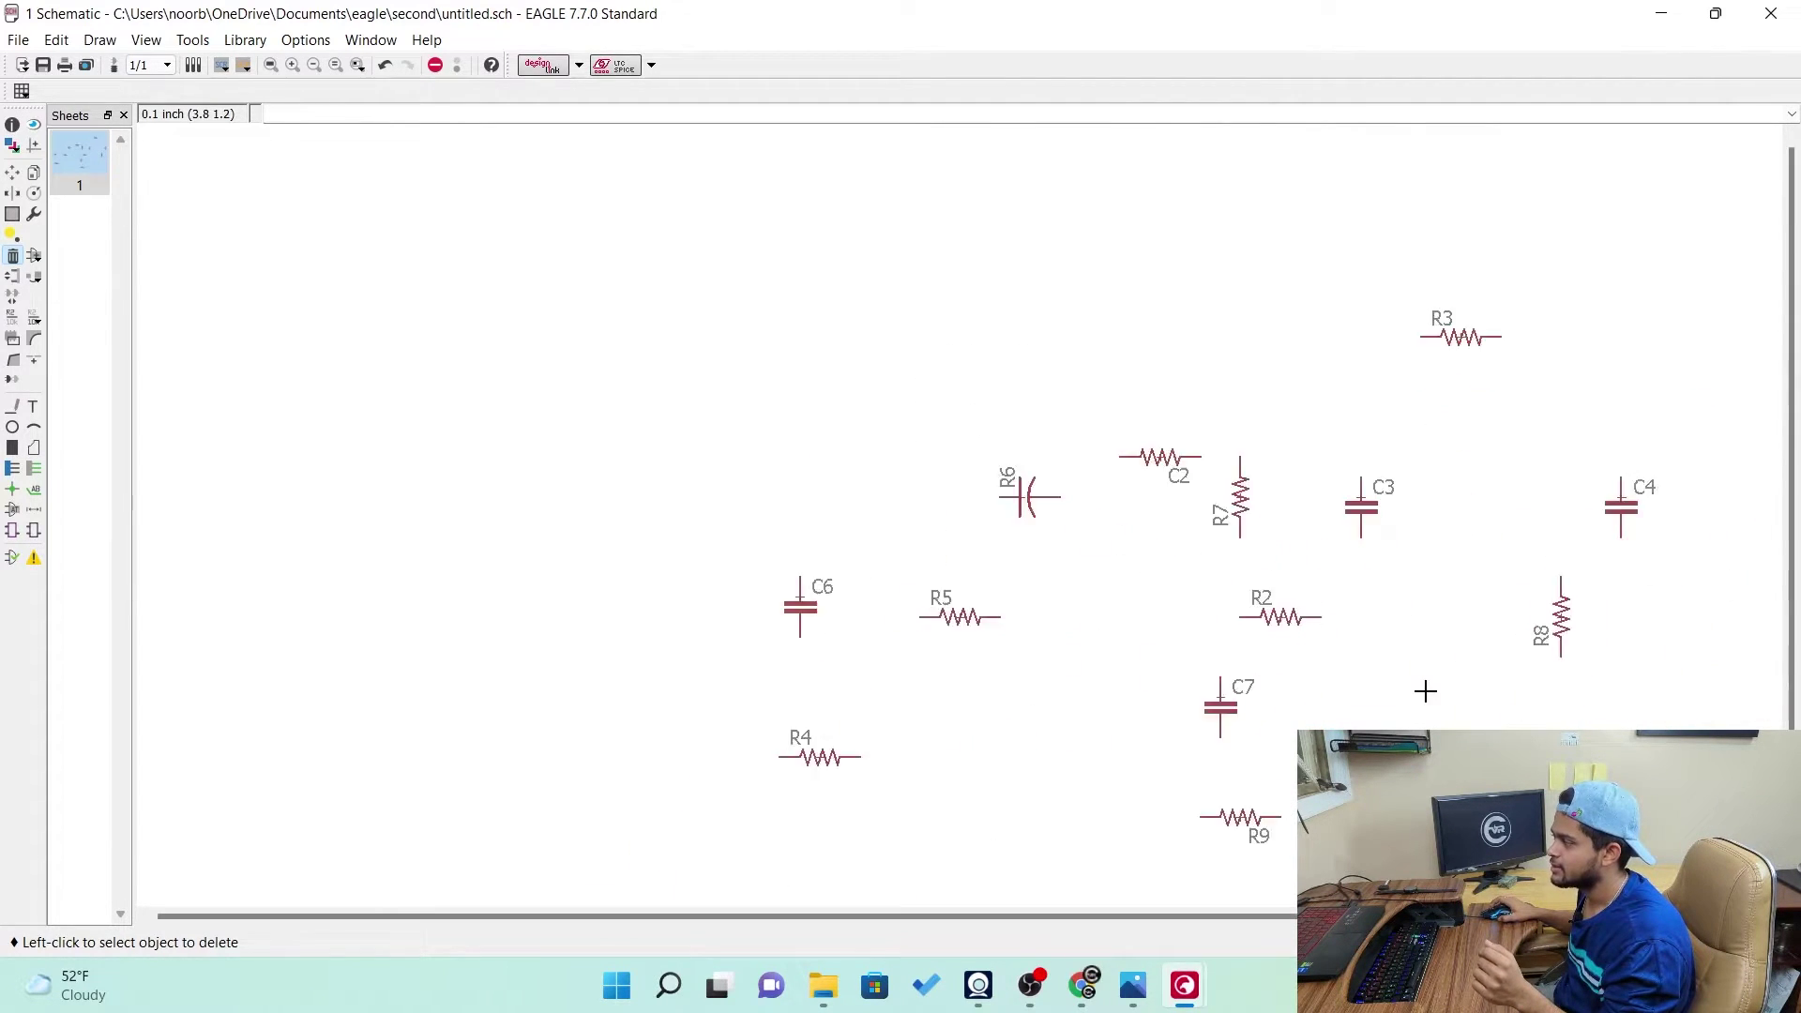
click(1209, 469)
click(1365, 468)
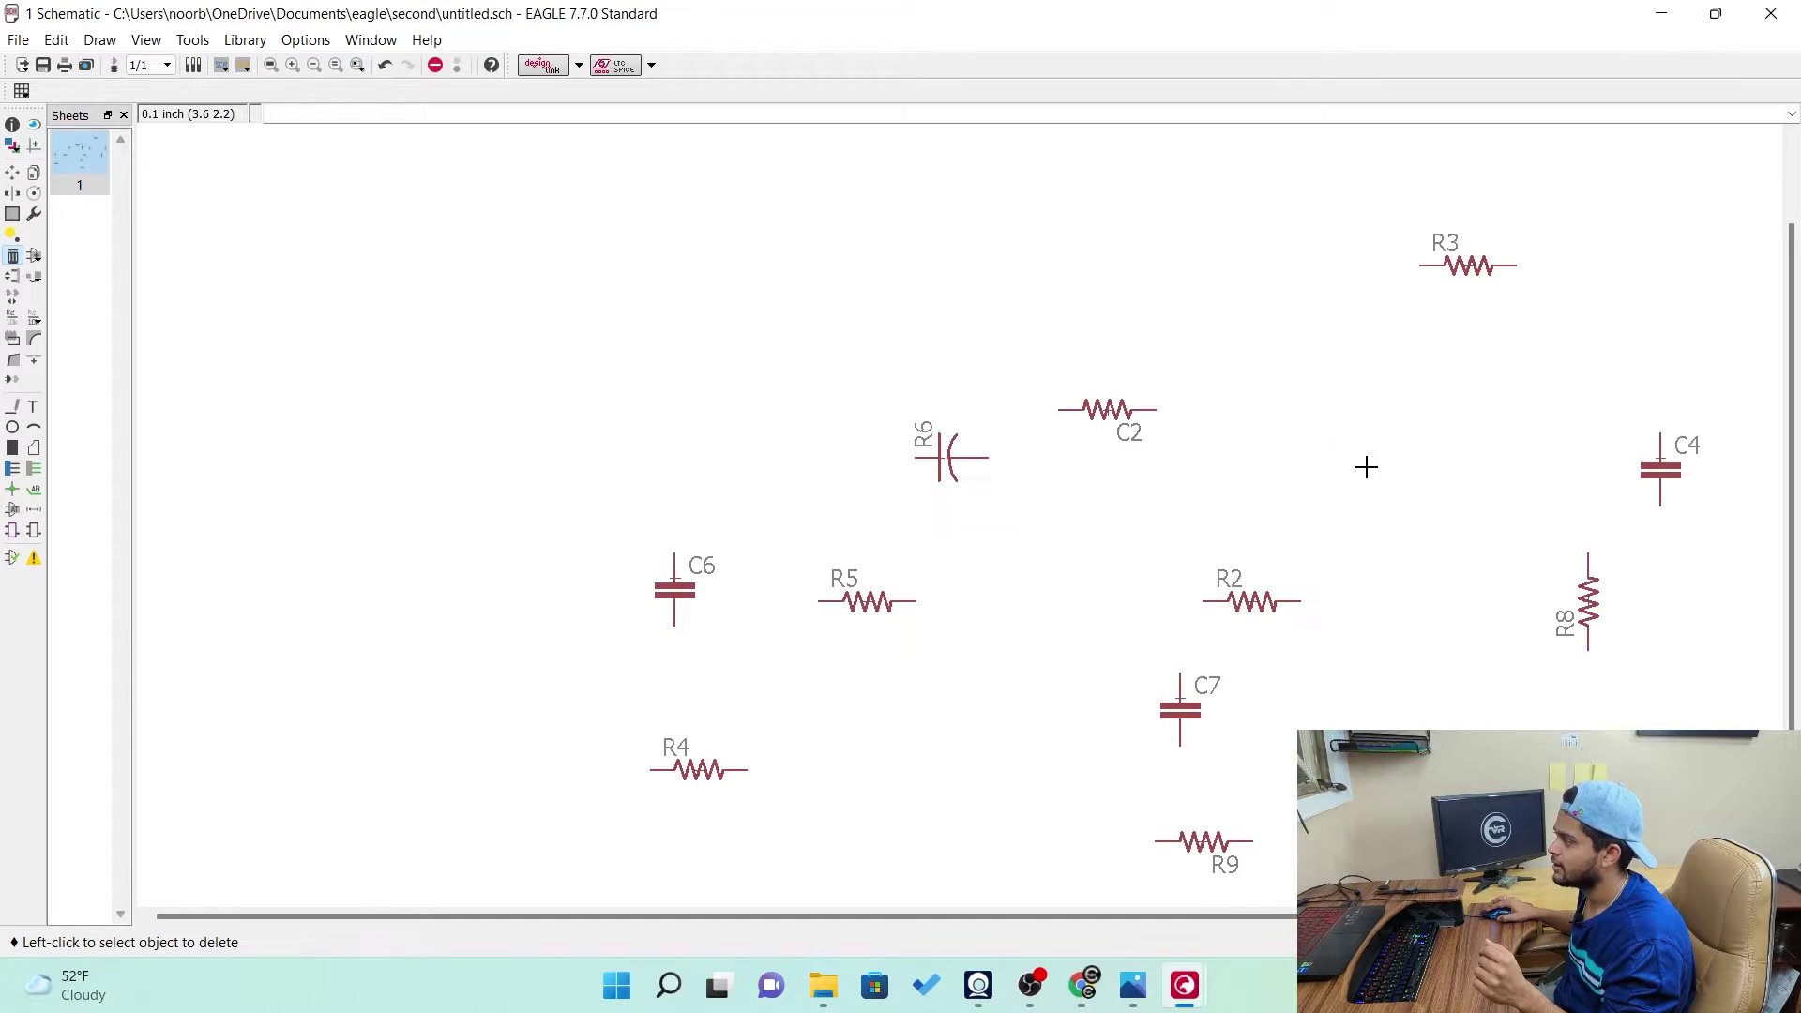
Zoom the schematic view in and out, and fit all remaining components in the drawing area
scroll(993, 591, down, 4)
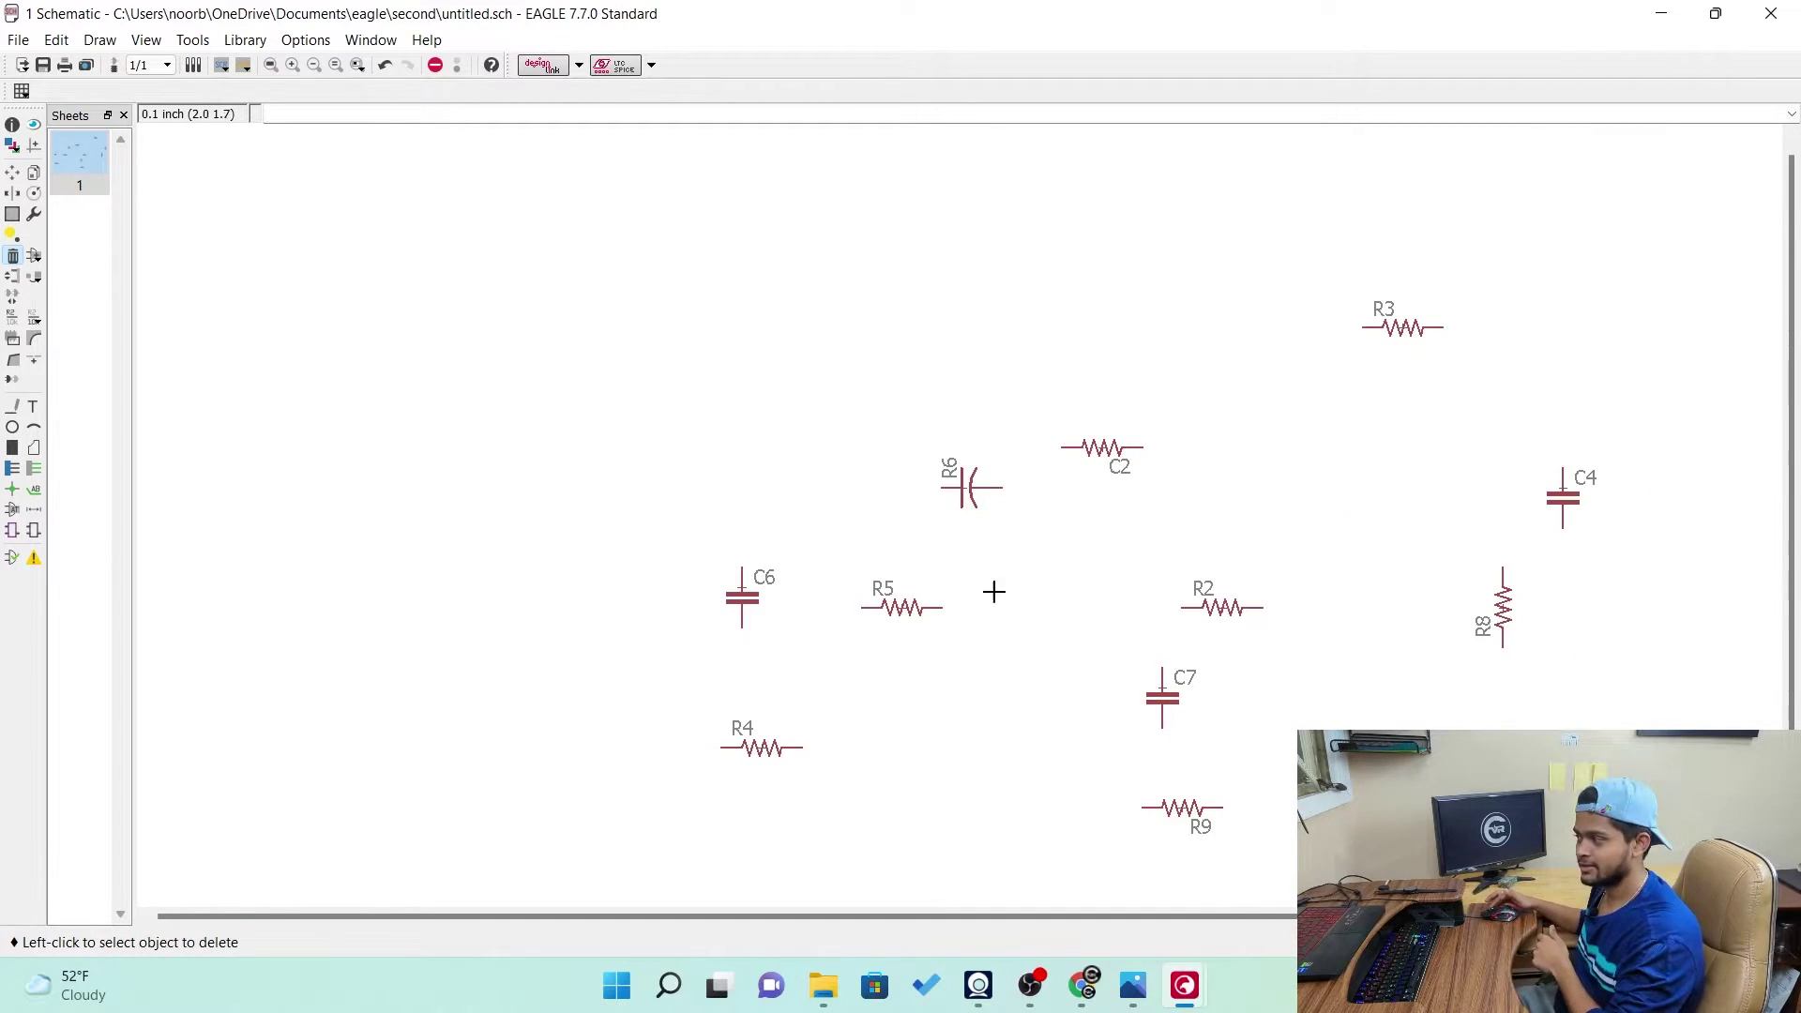
scroll(917, 354, up, 3)
scroll(917, 358, down, 2)
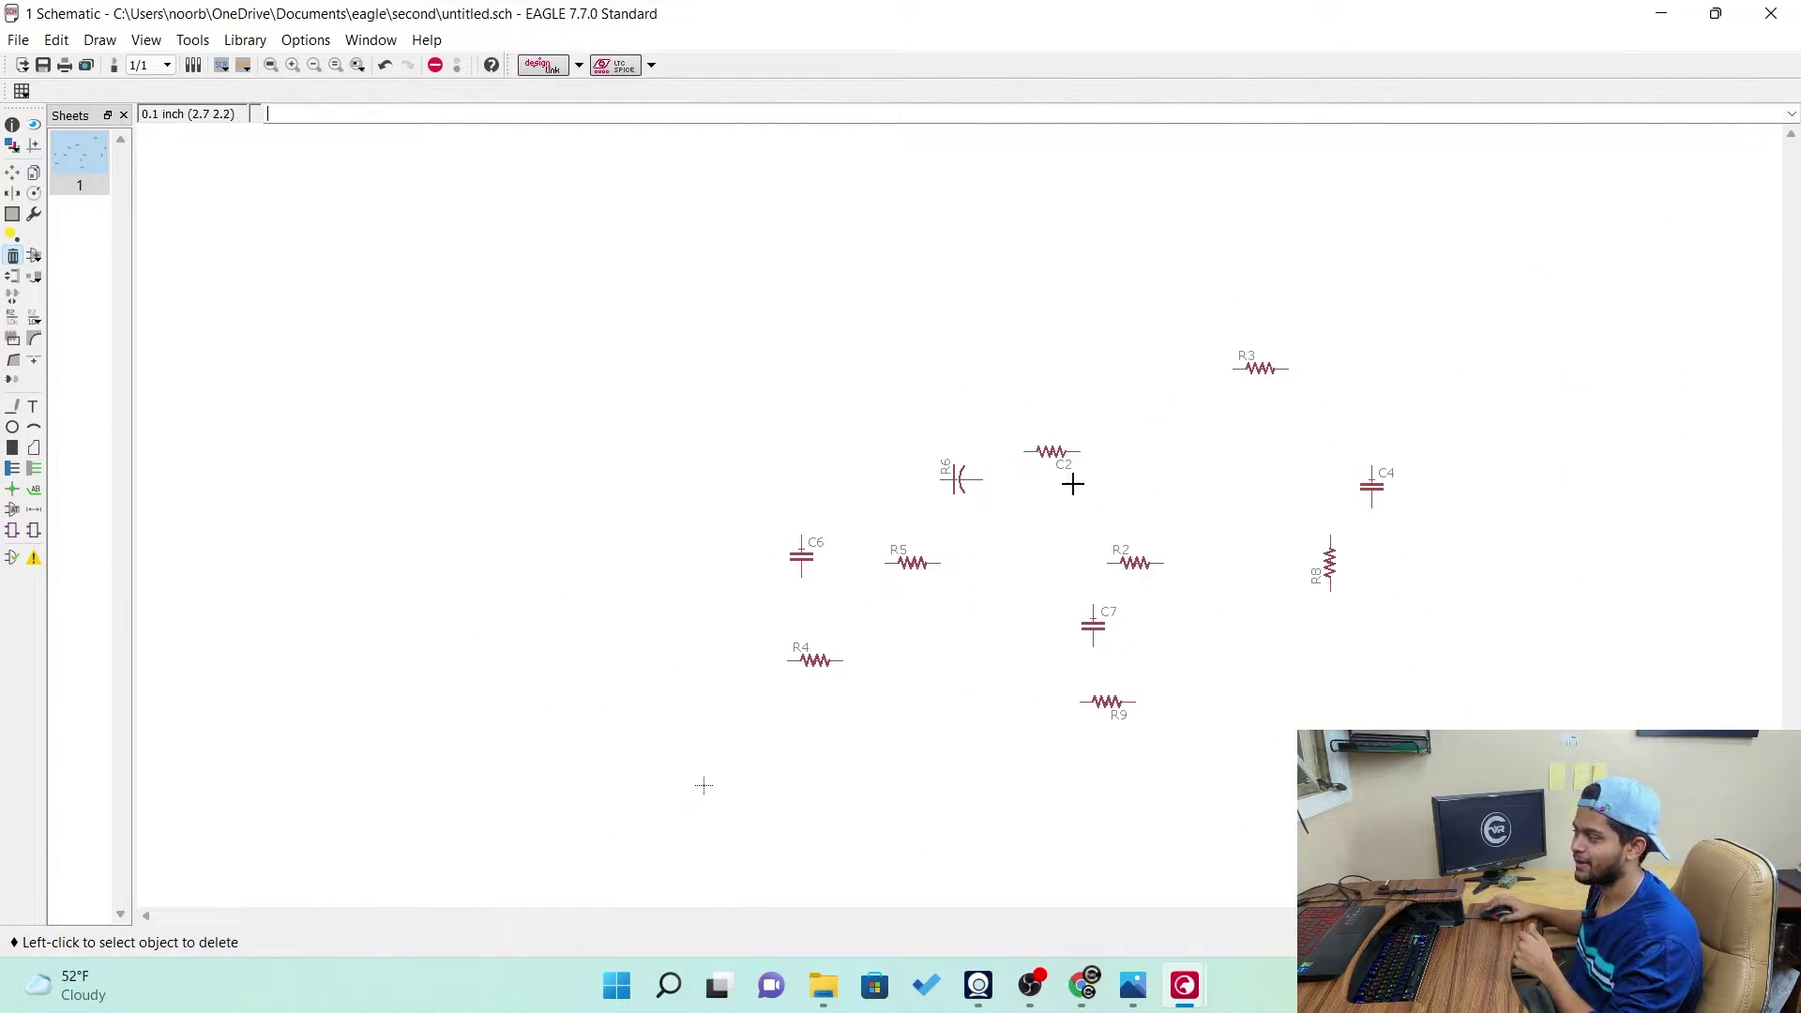
click(293, 65)
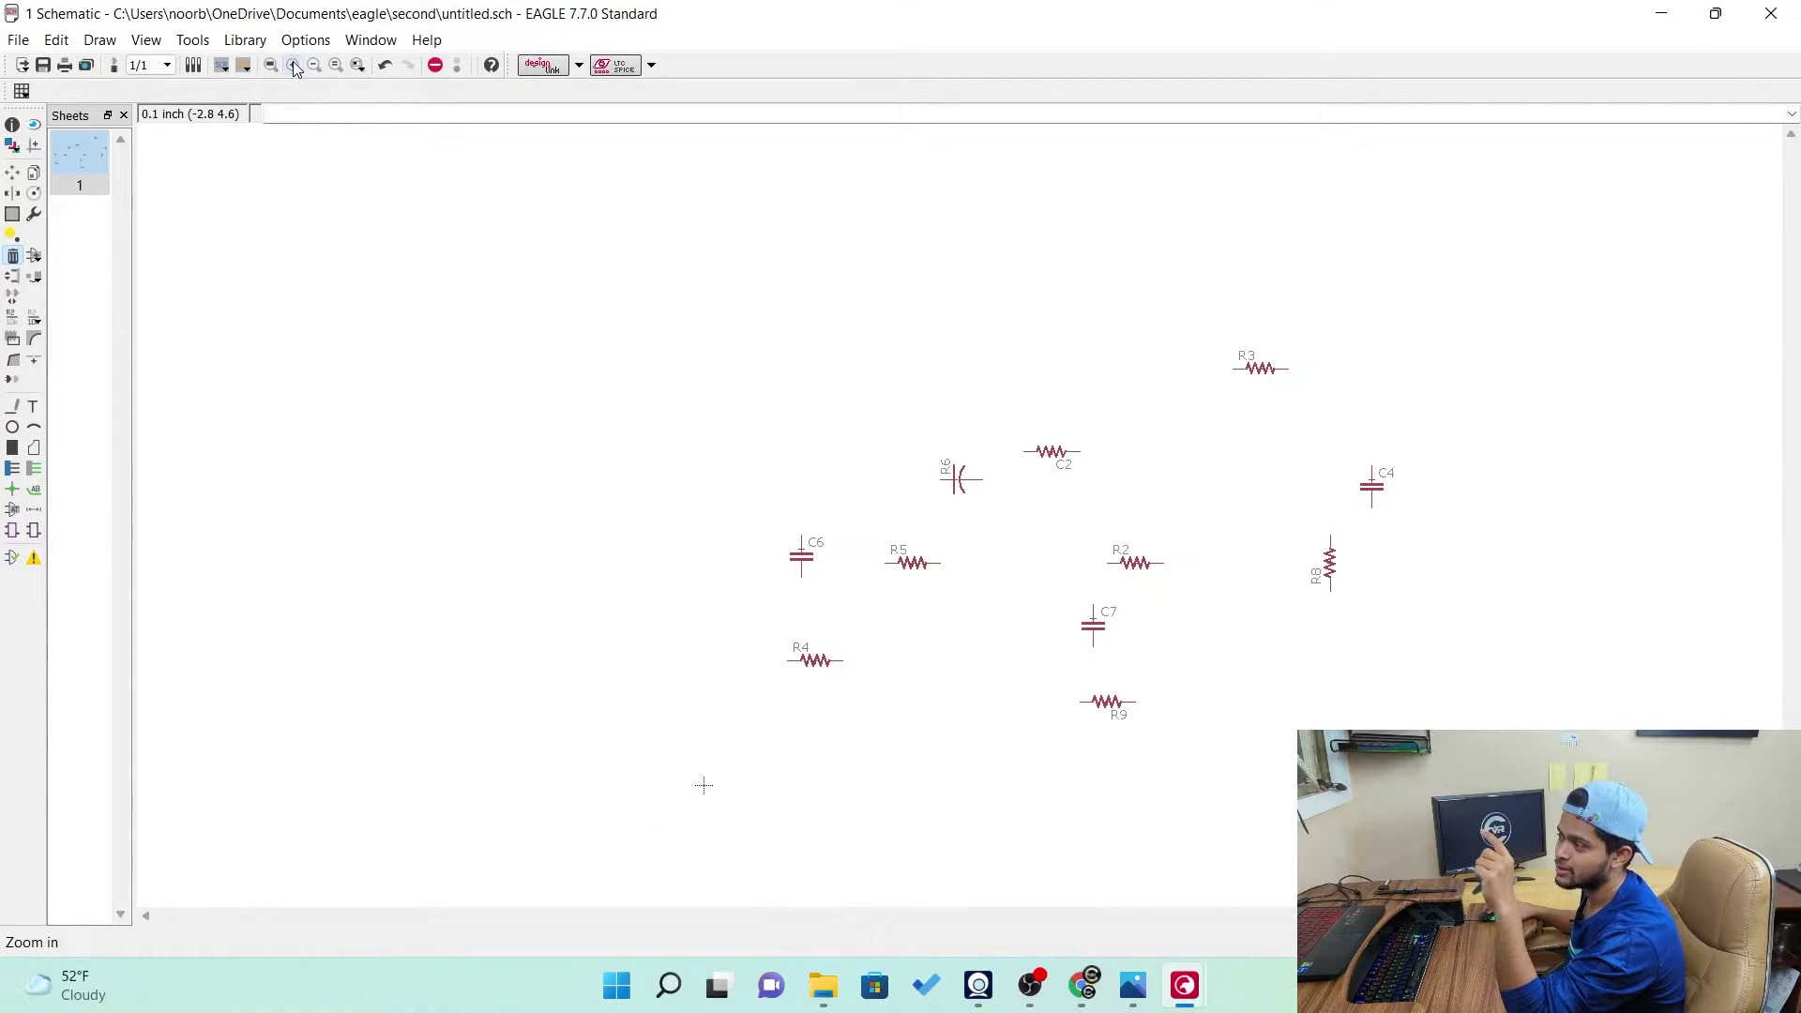
click(293, 65)
click(314, 65)
click(314, 65)
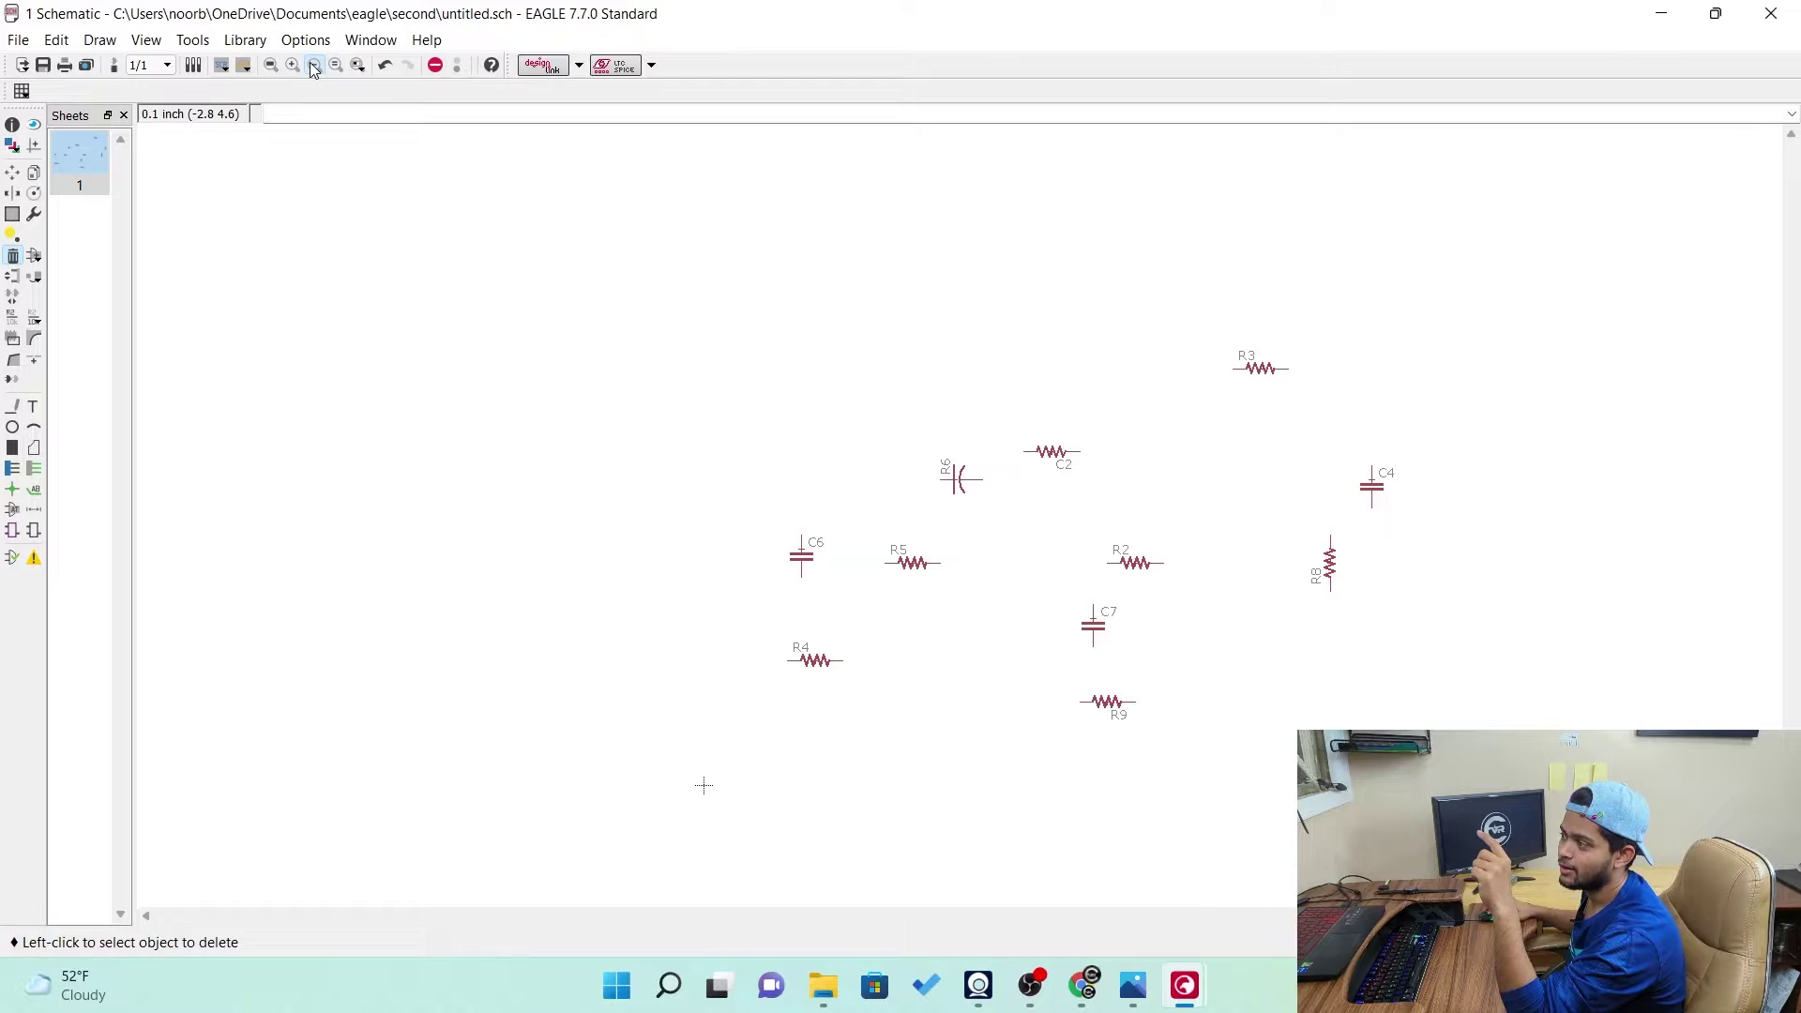
click(315, 65)
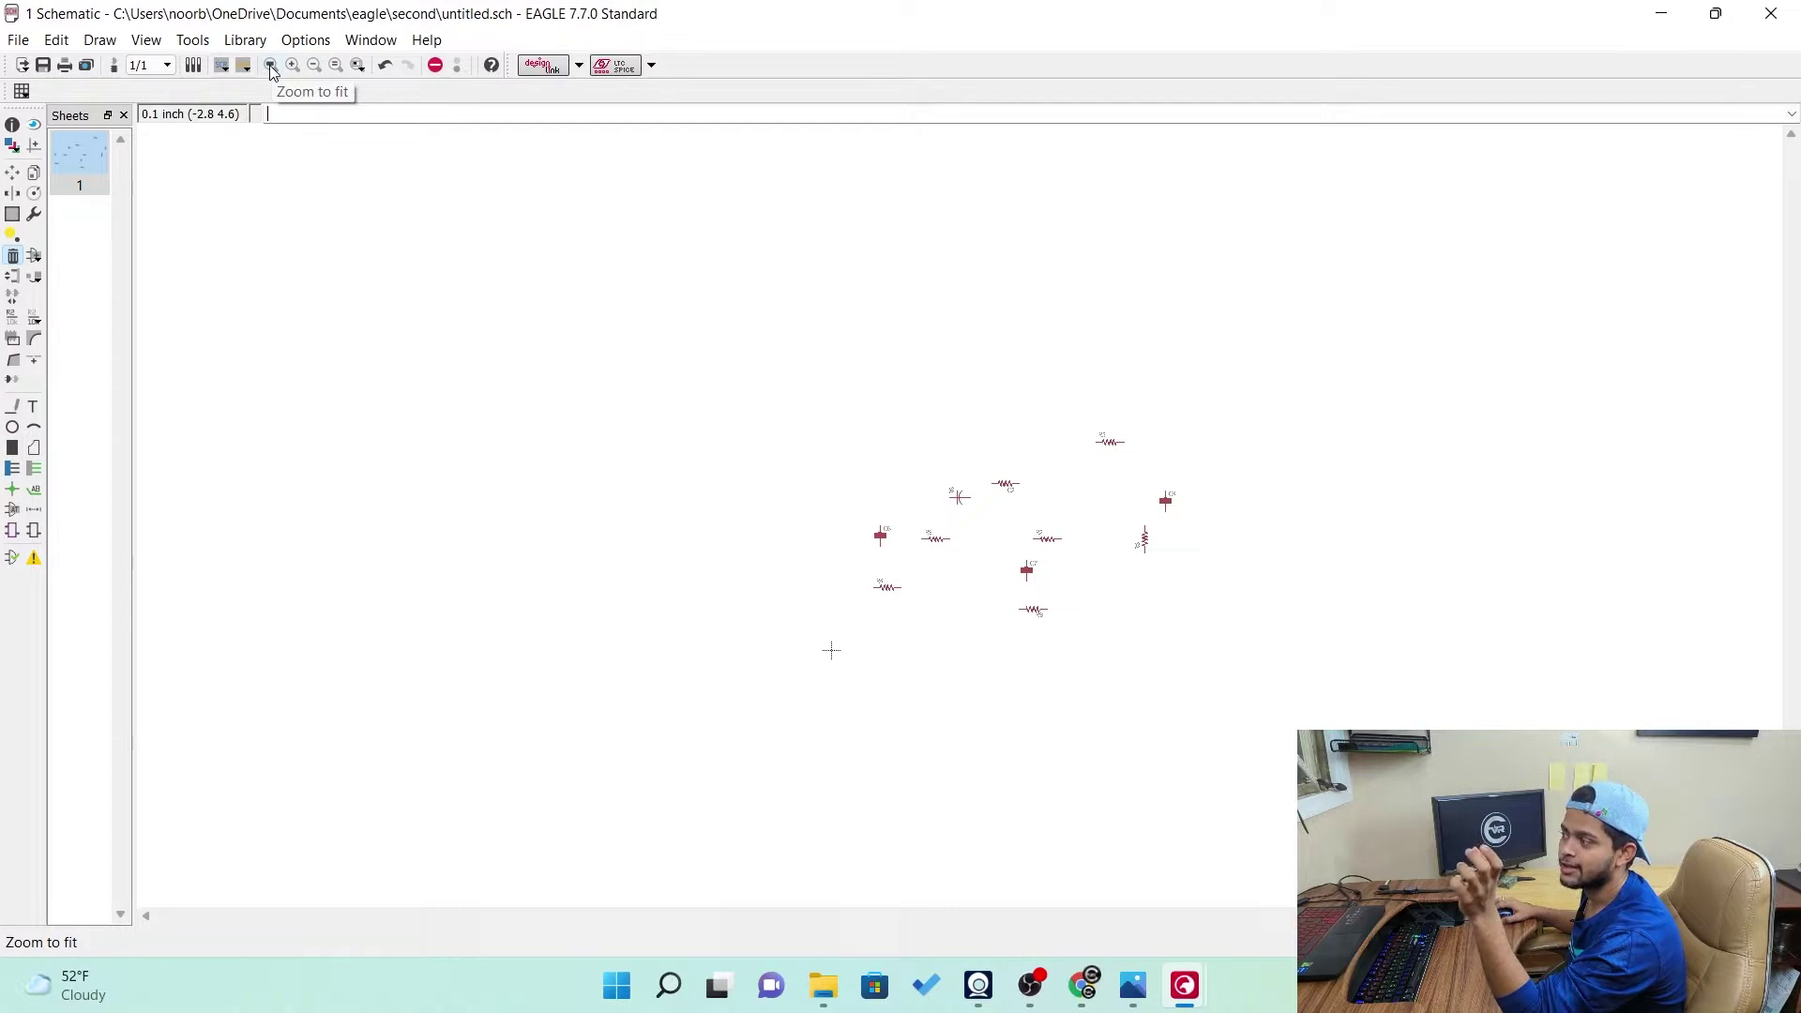
click(270, 65)
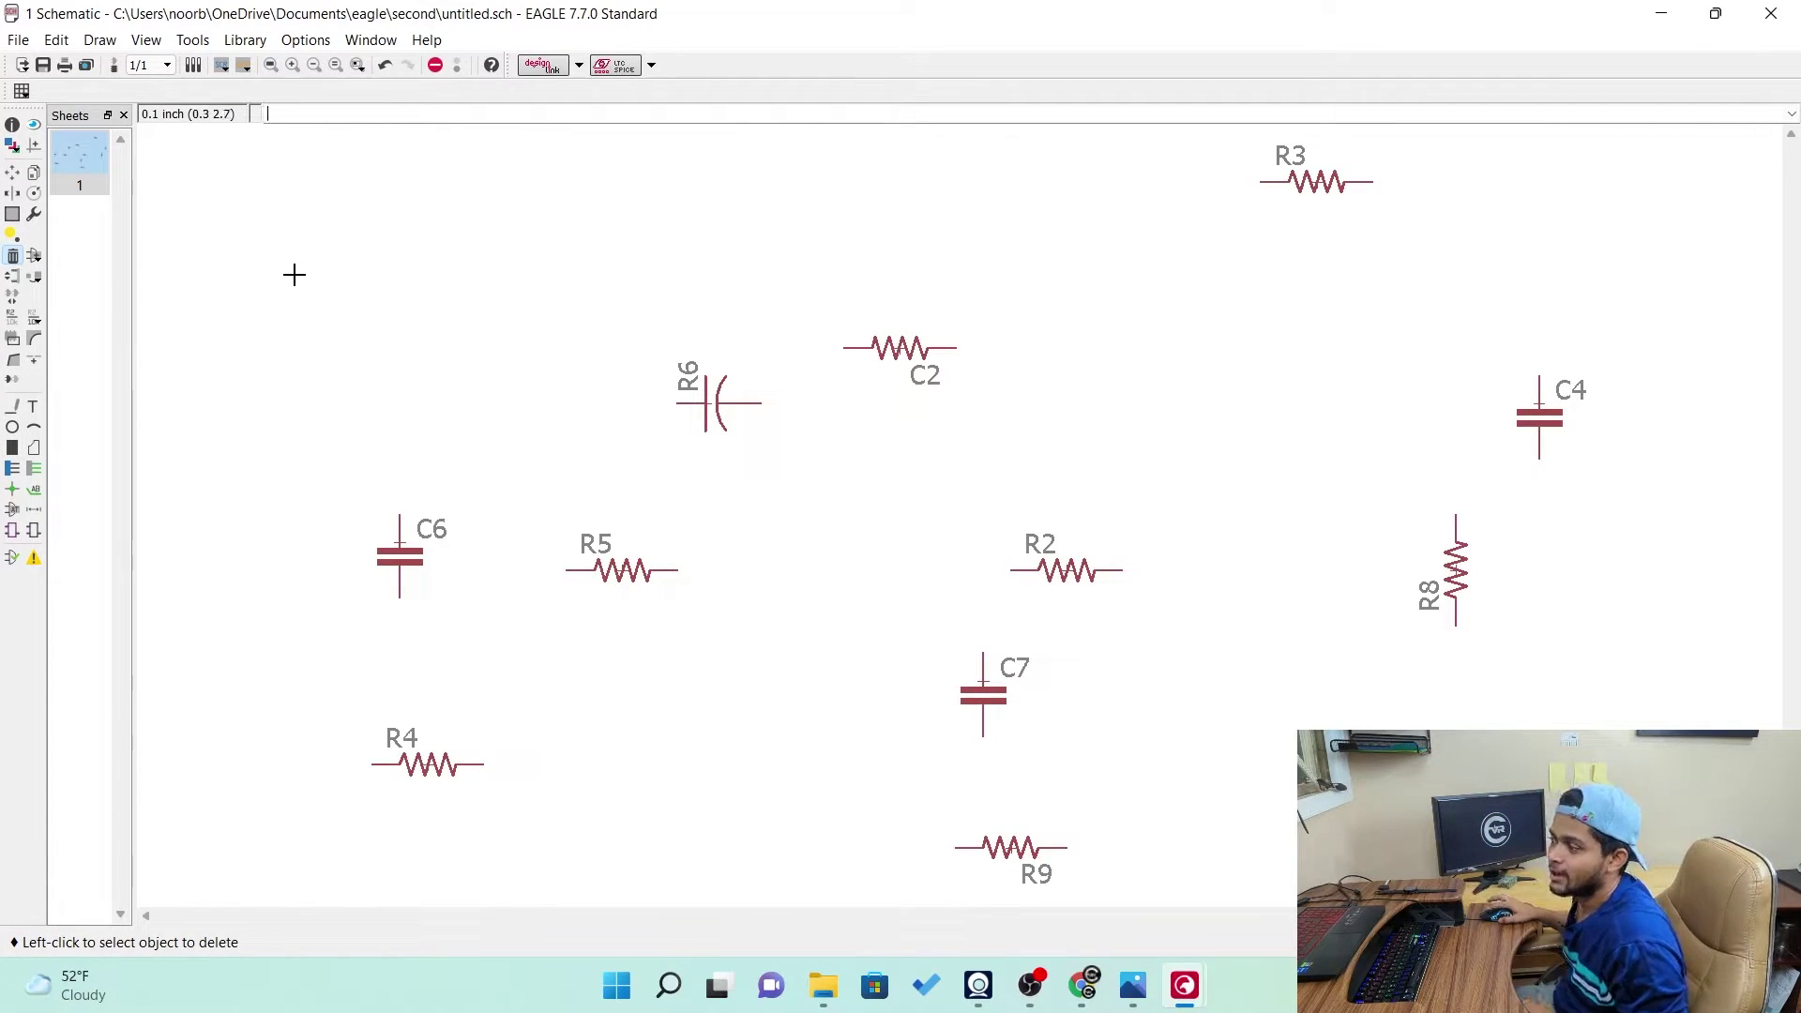
Move the capacitor symbol R6 to a spot just above and to the right of capacitor C6
click(14, 174)
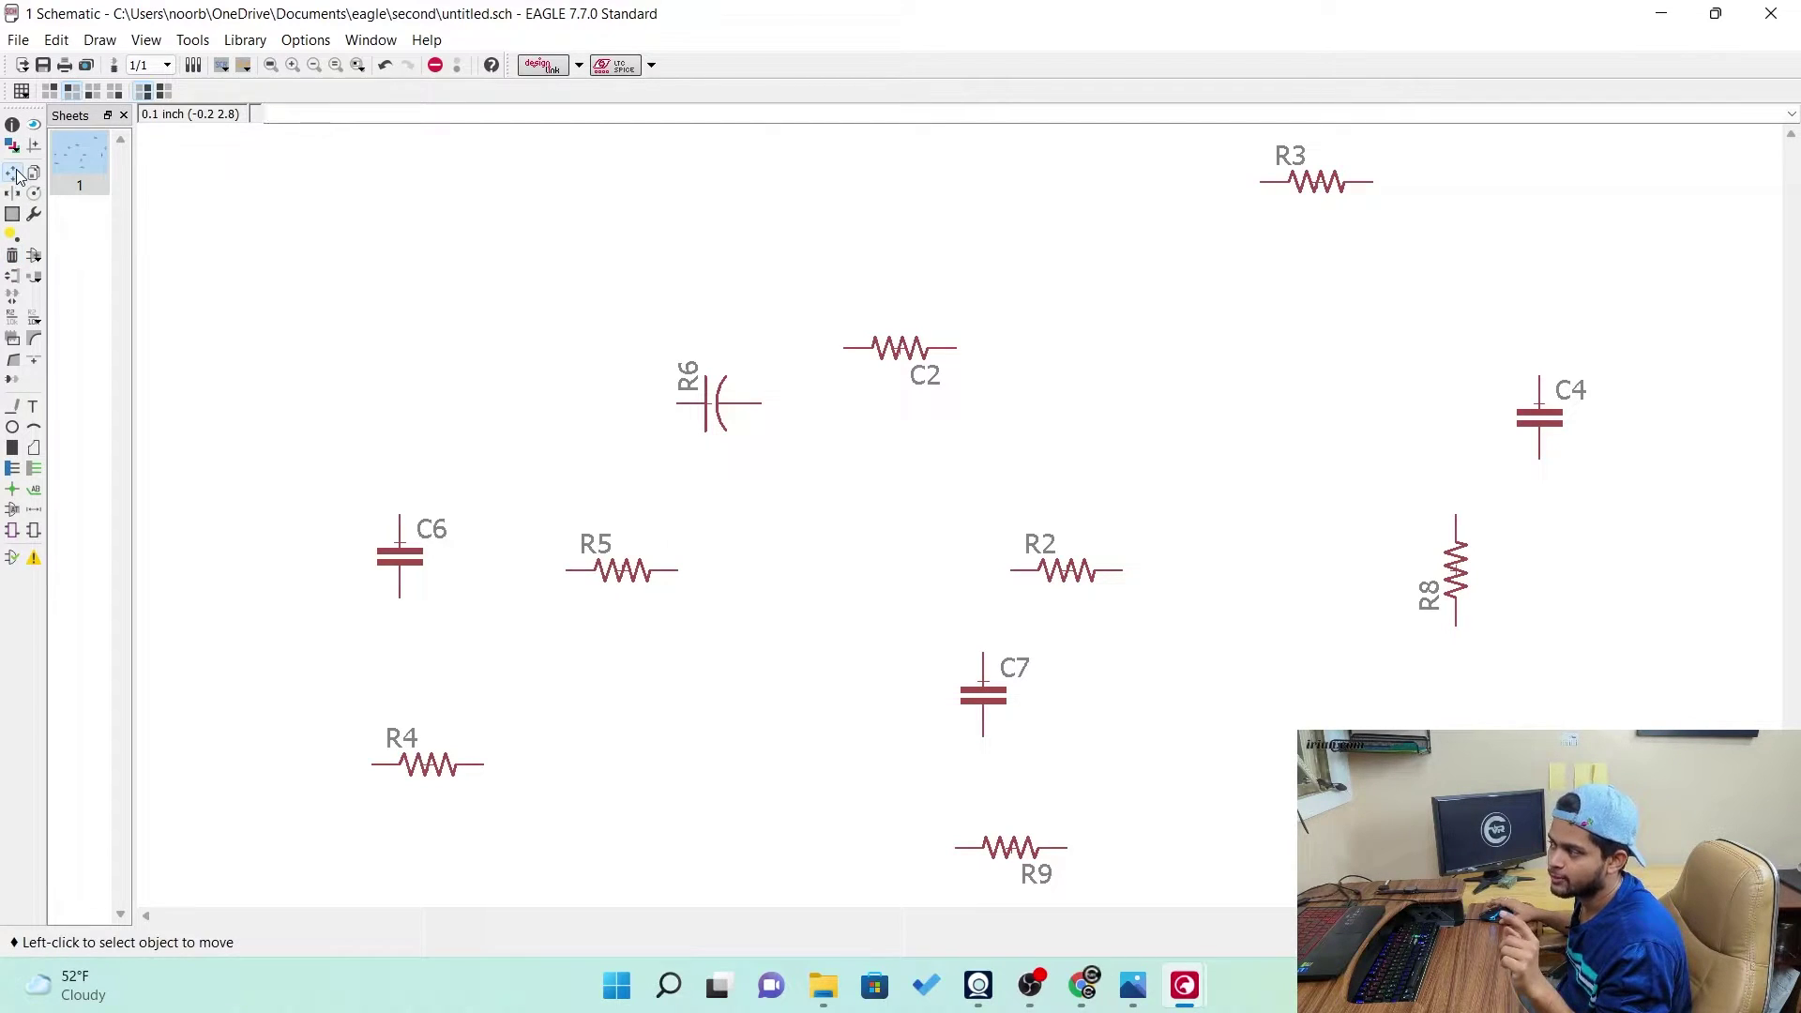
click(709, 402)
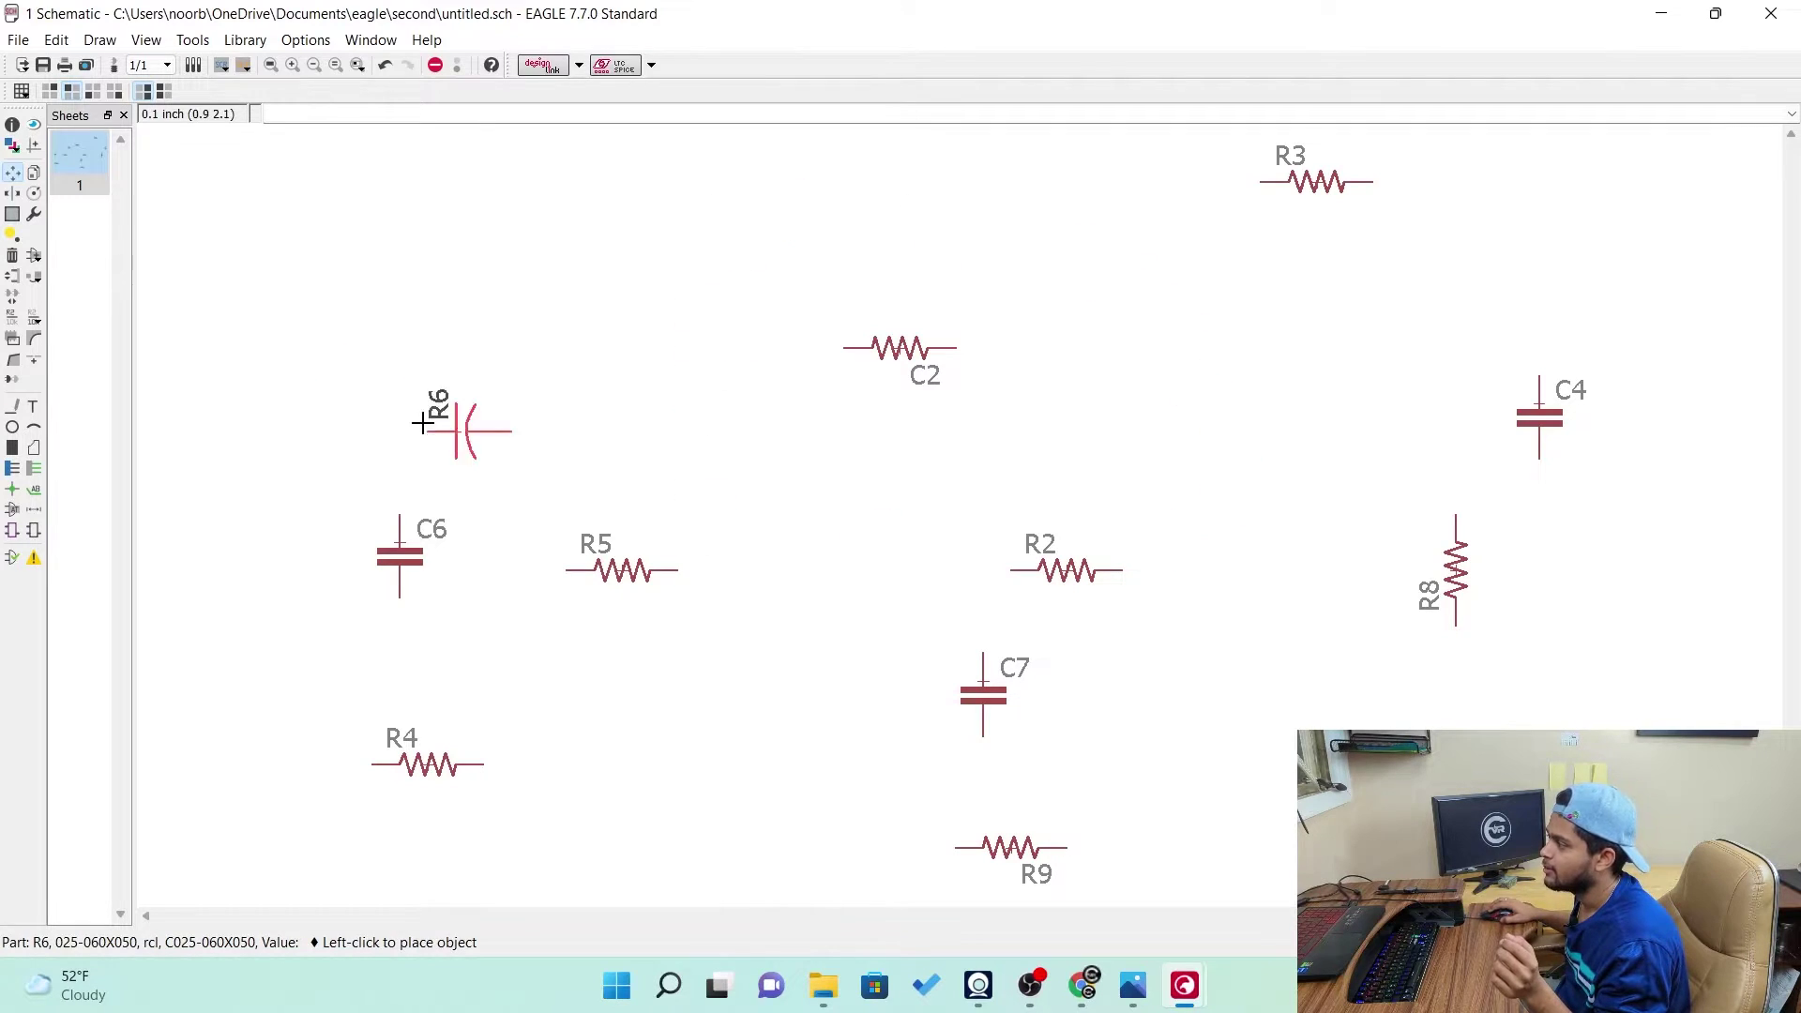
click(723, 398)
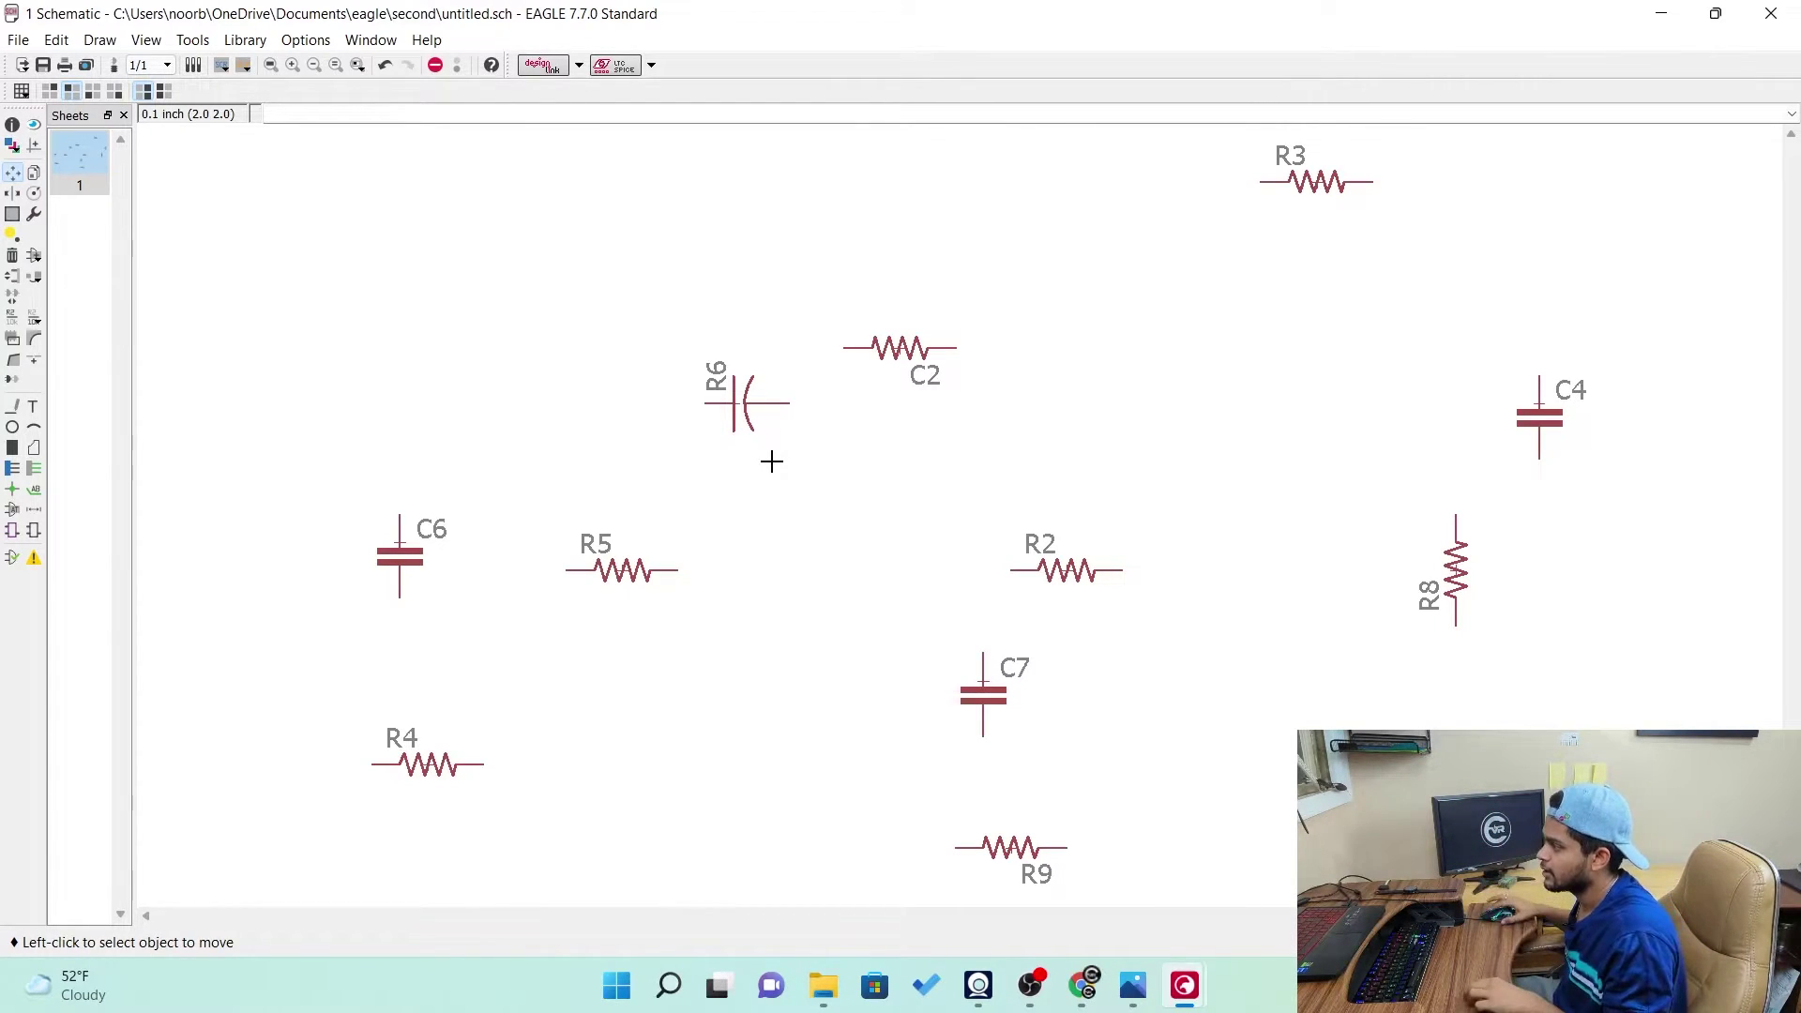
click(741, 412)
click(523, 460)
Move resistor R5 up and right, capacitor C6 between C2 and C4, and resistor R2 directly beside C2
click(623, 568)
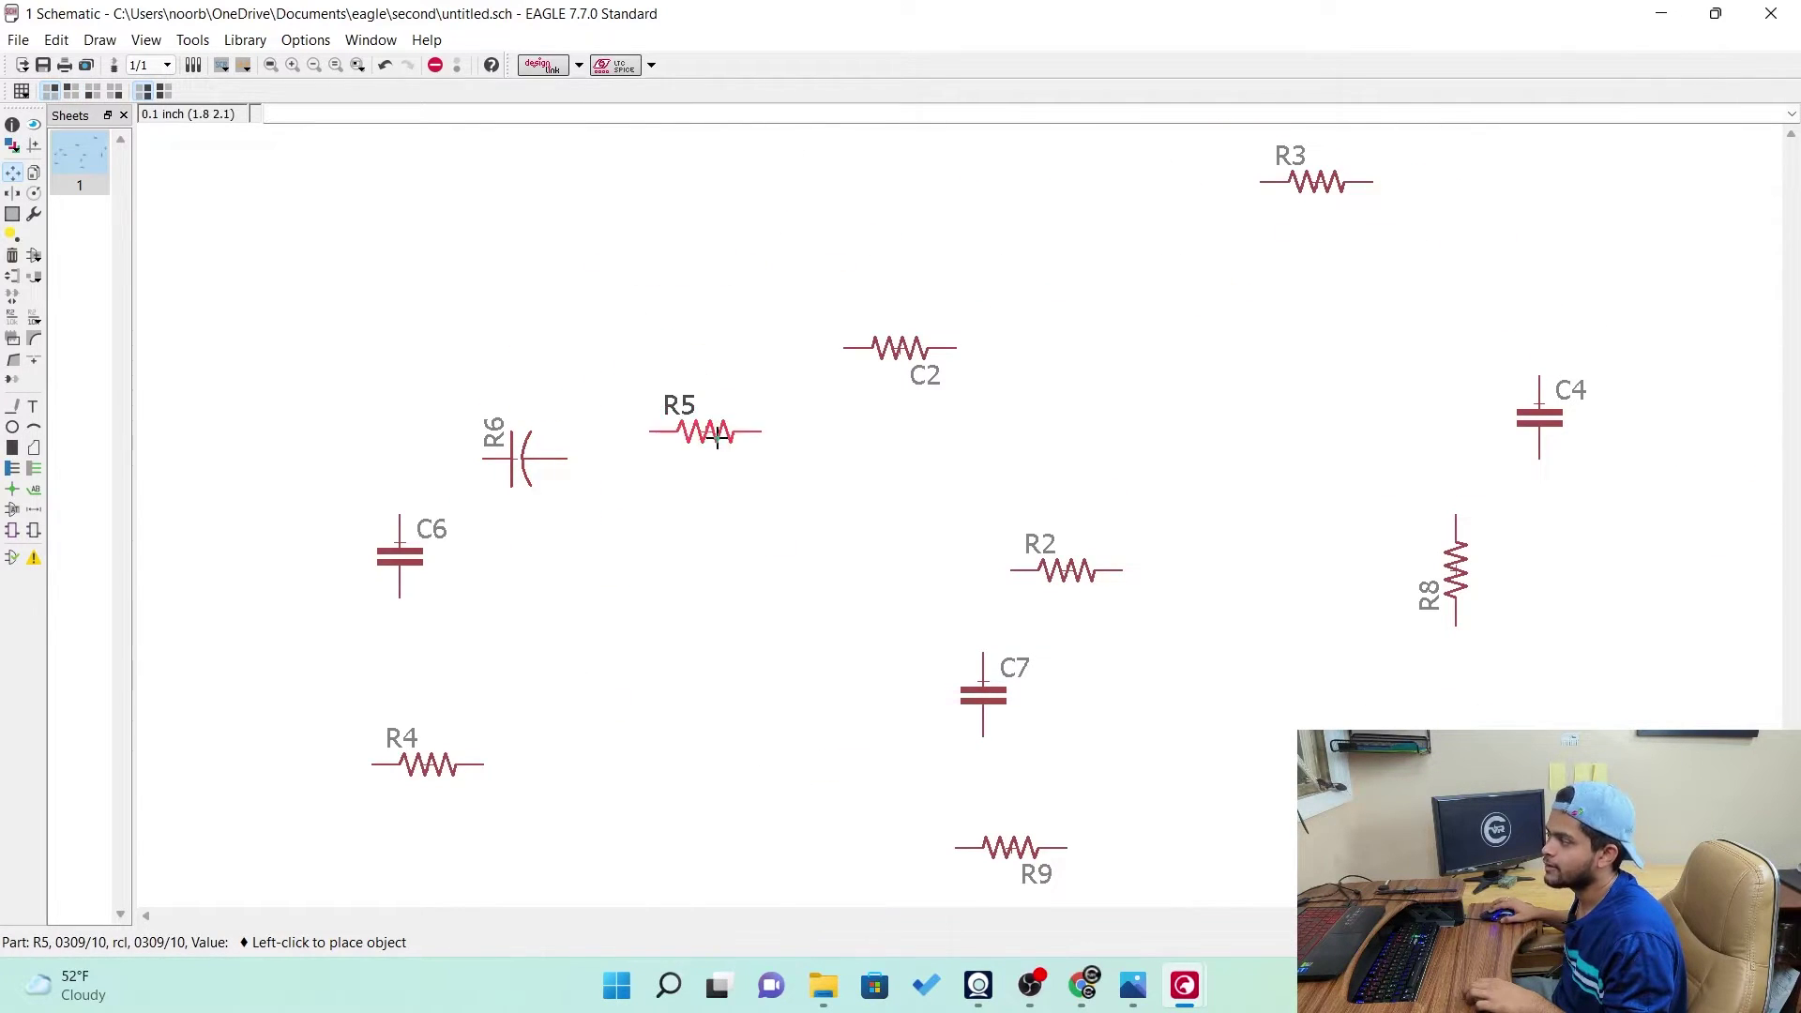
click(756, 506)
click(411, 539)
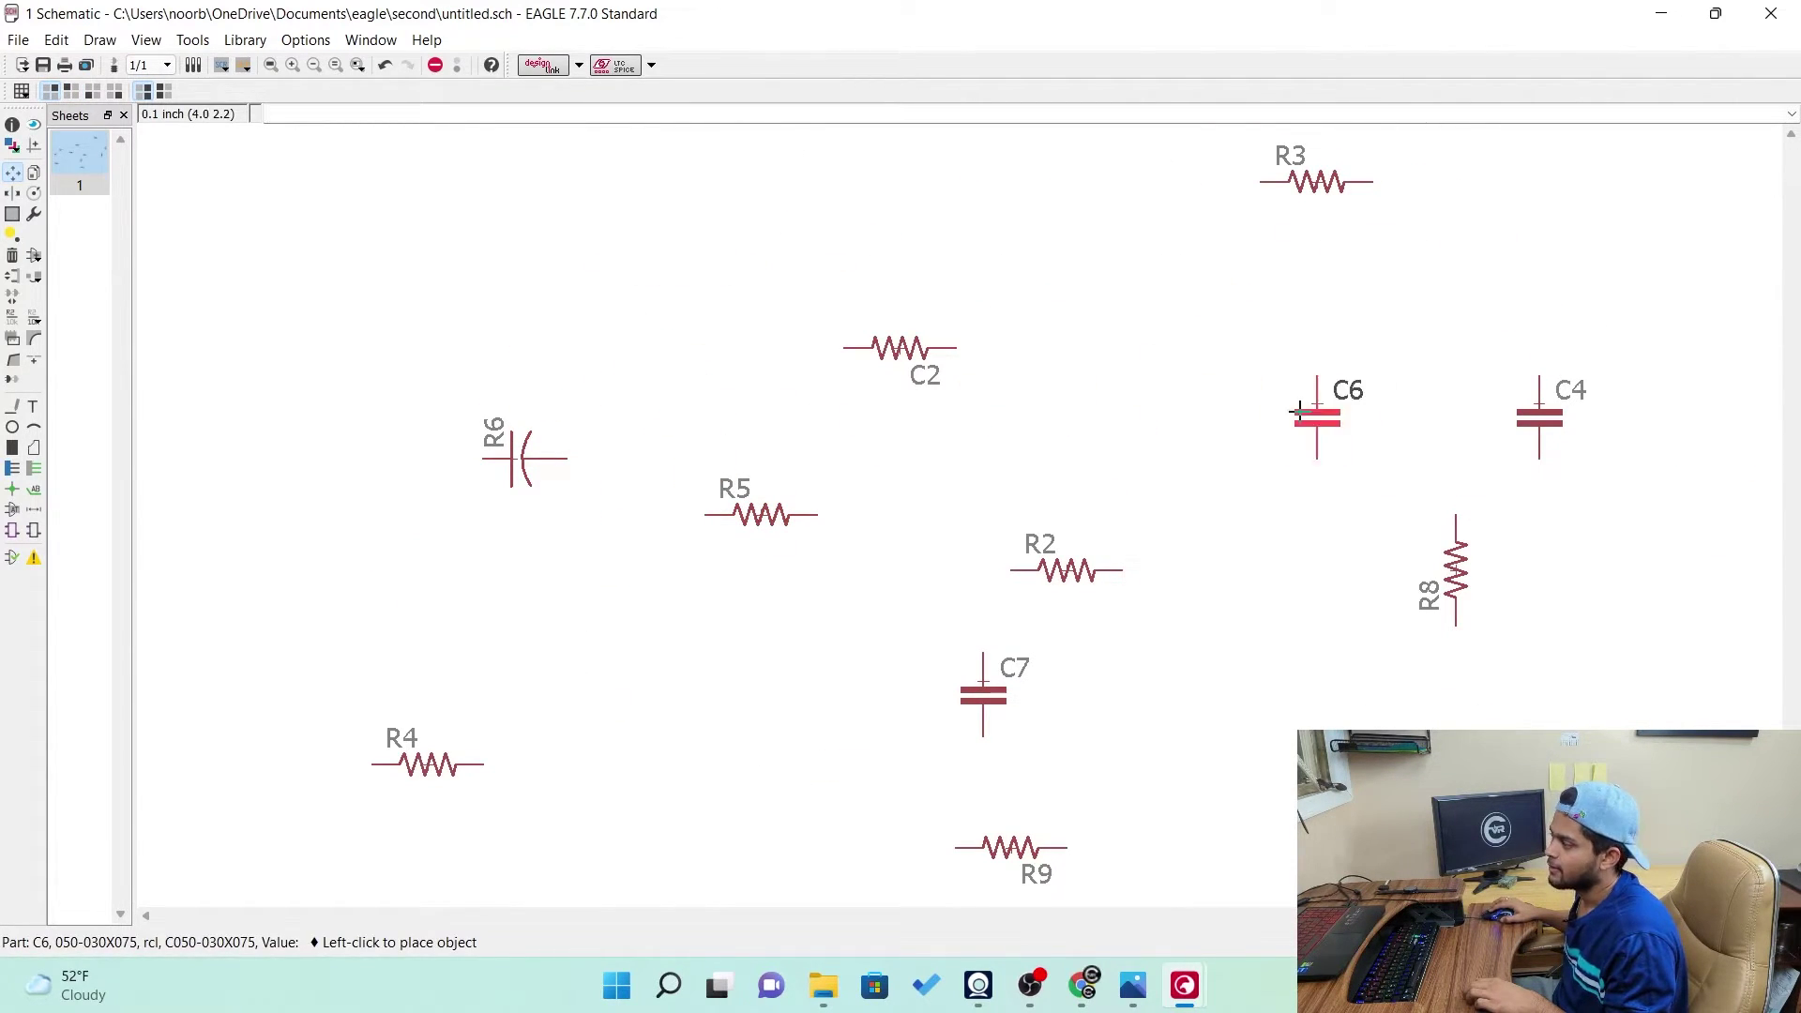
click(1145, 390)
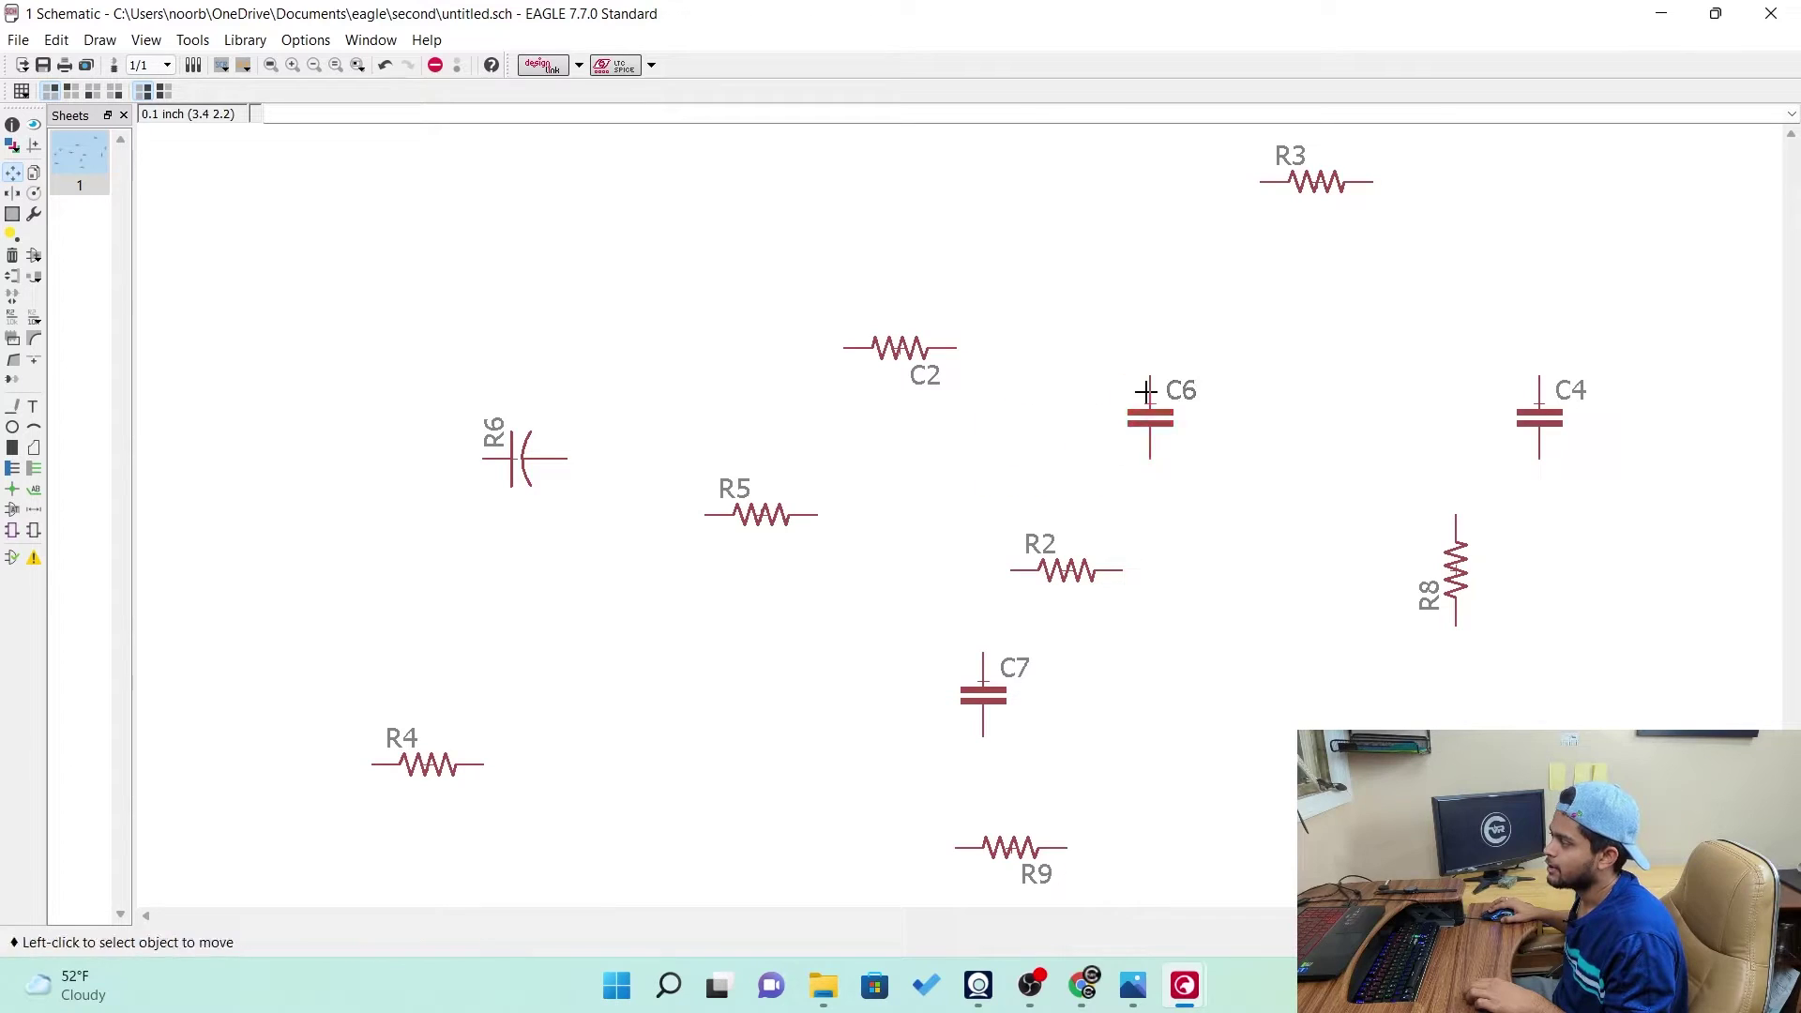
click(1080, 569)
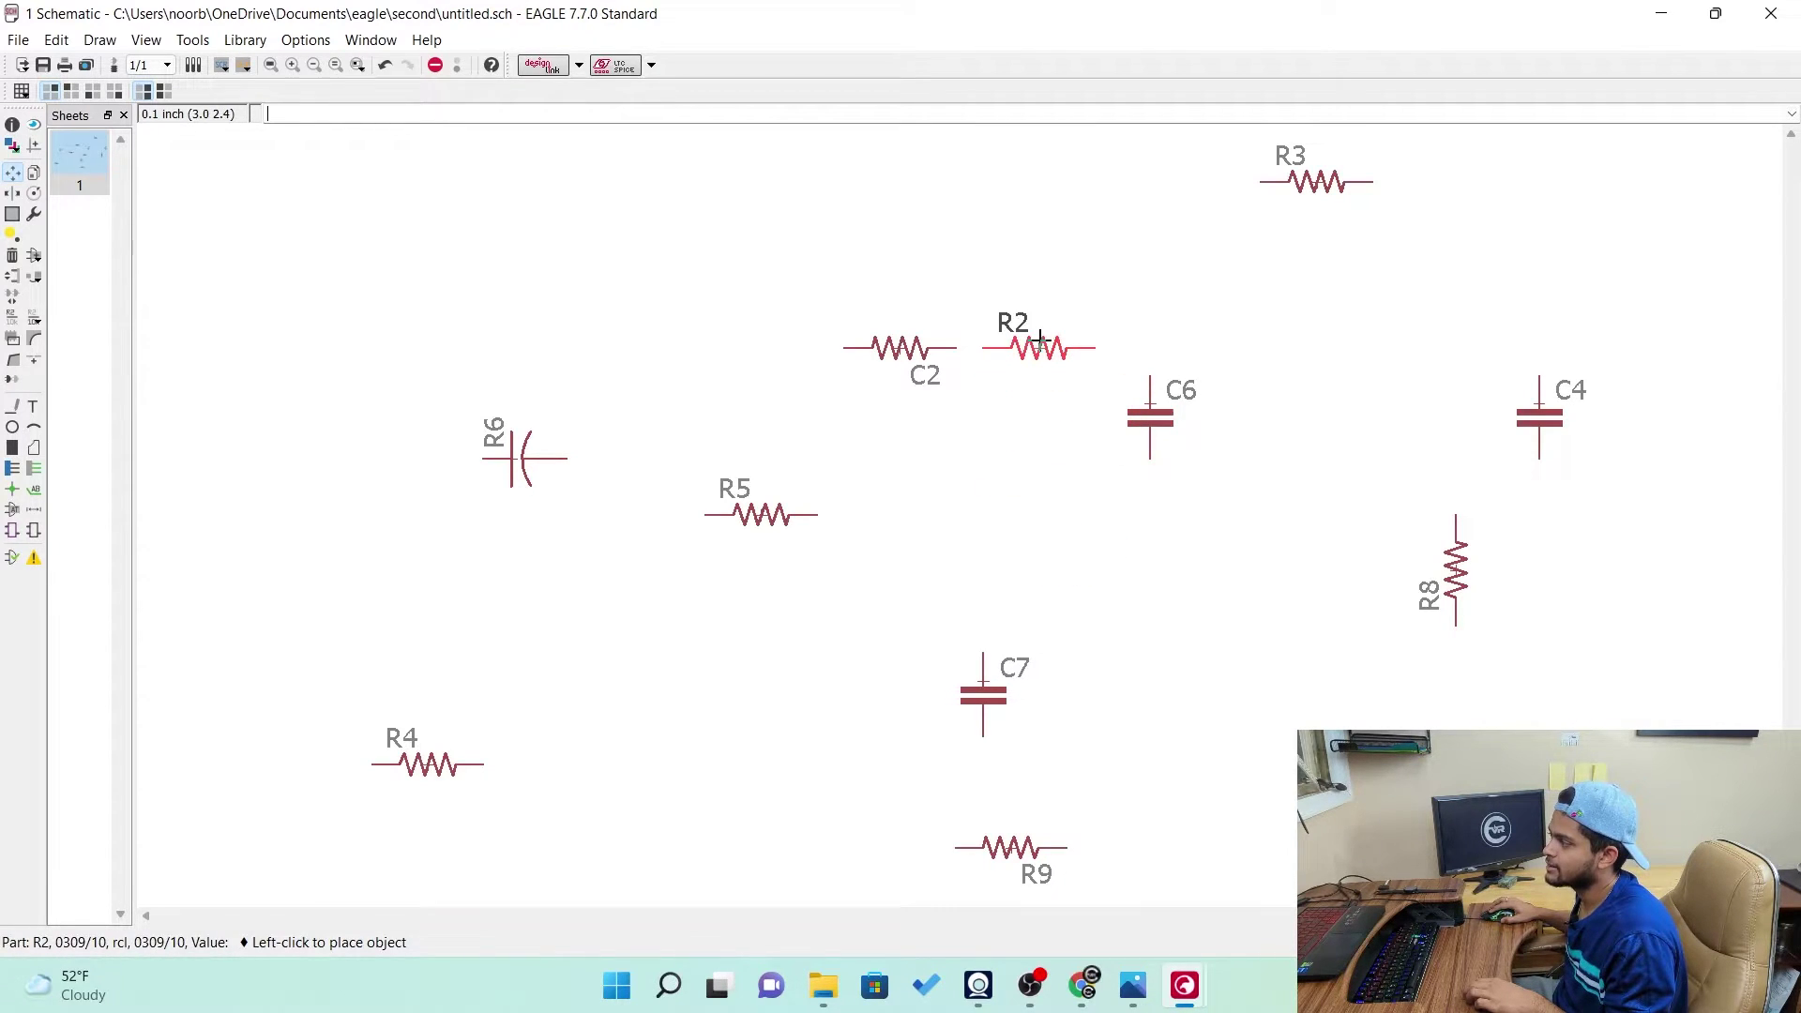
click(1052, 348)
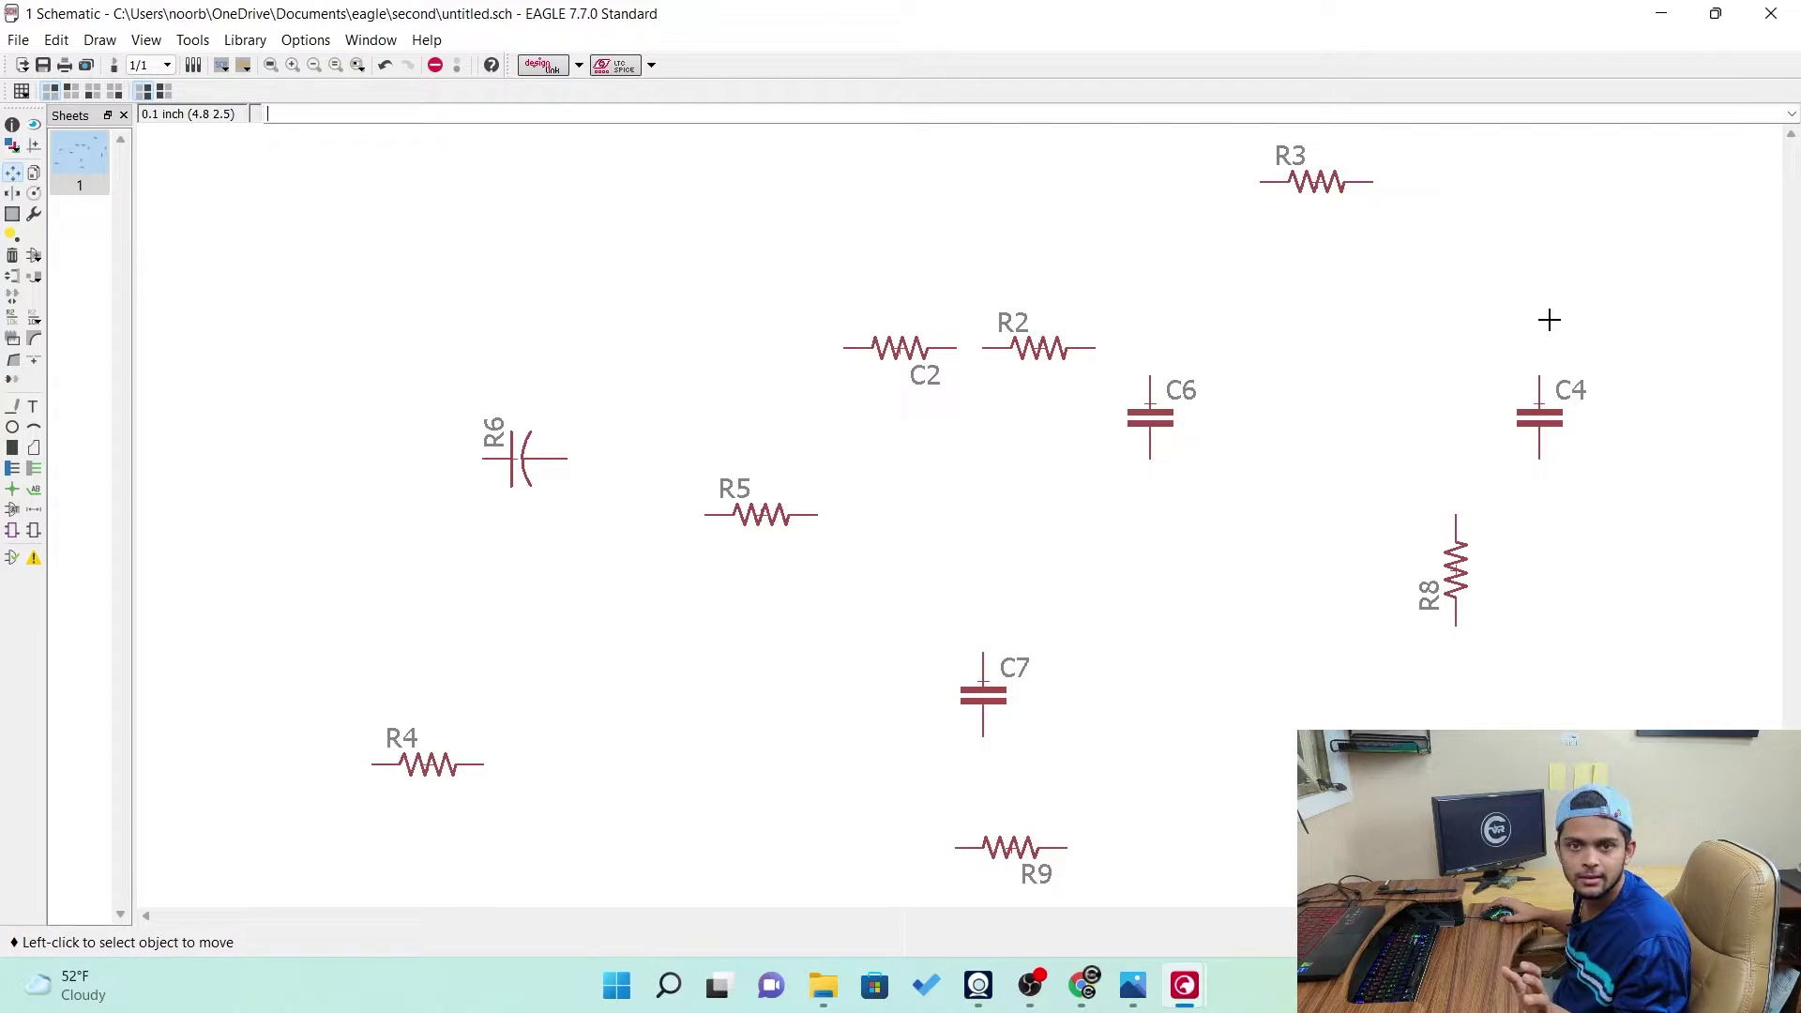
Copy R6 and R5, placing each duplicate above its original, and copy C2 with its duplicate placed below it
click(33, 174)
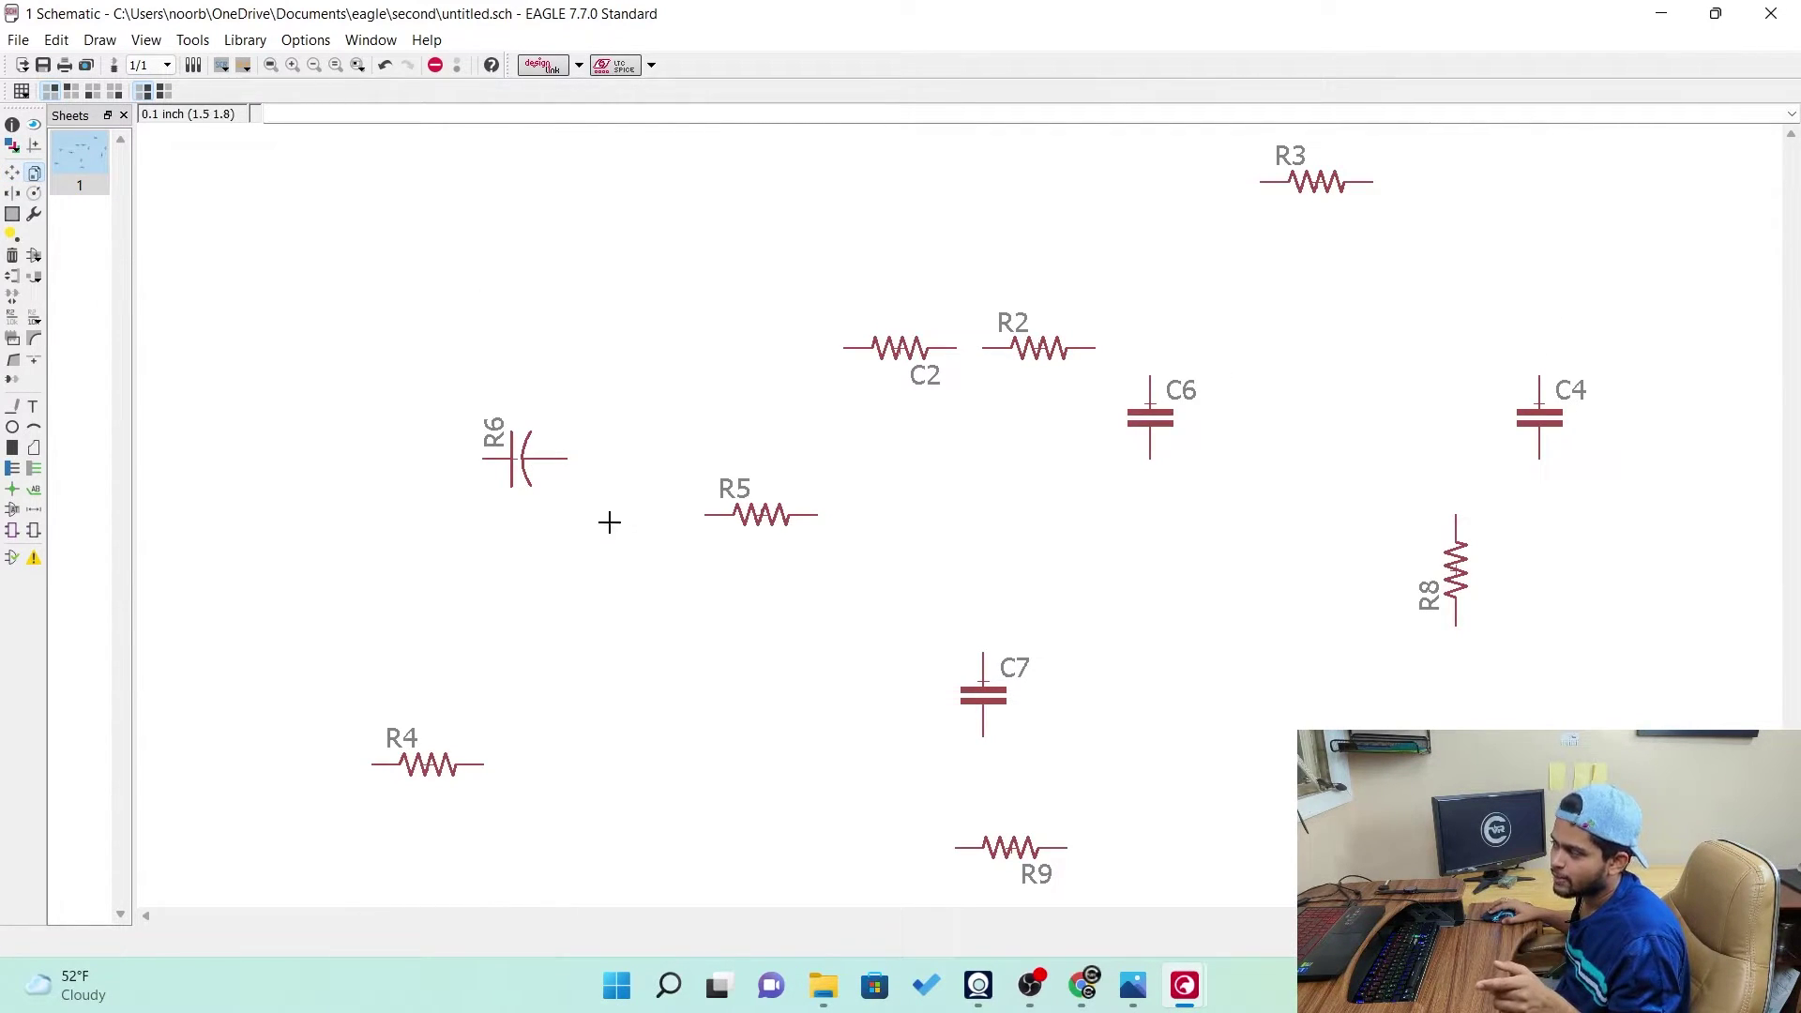
click(514, 457)
click(518, 370)
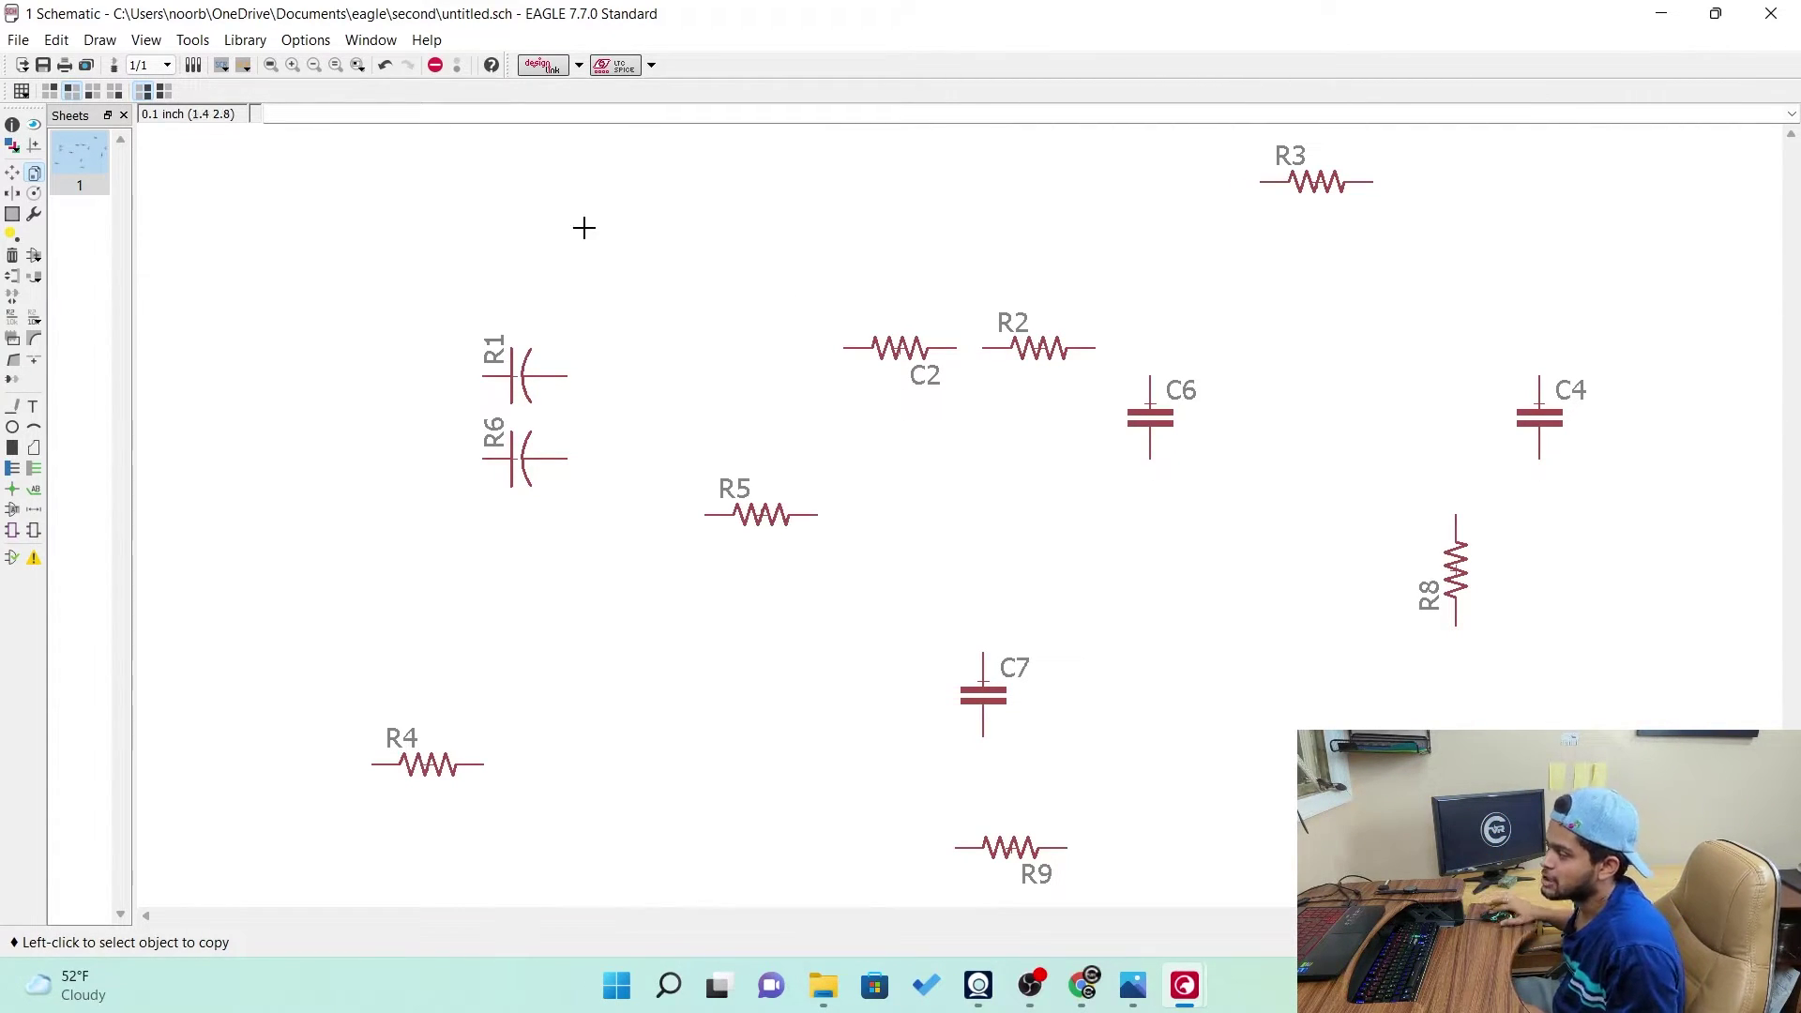
click(763, 515)
click(762, 403)
click(897, 347)
click(891, 460)
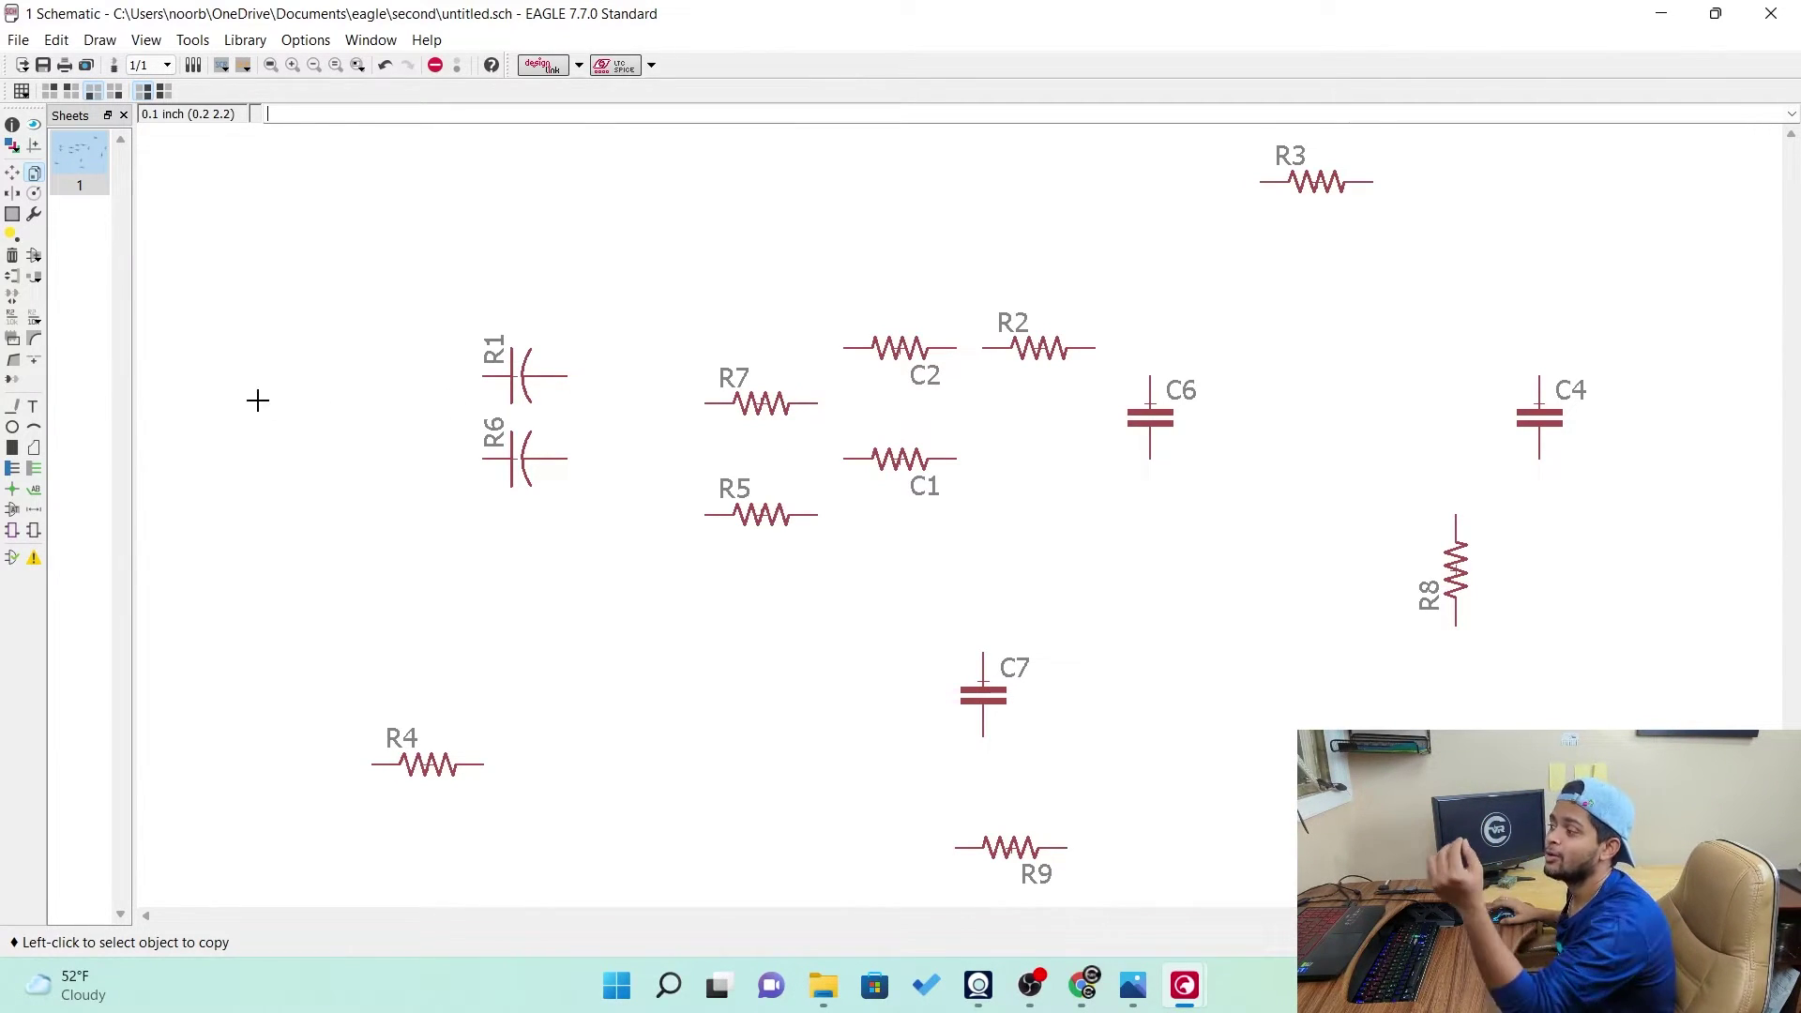
Rename the capacitor symbol R1 above R6 as LED
click(13, 319)
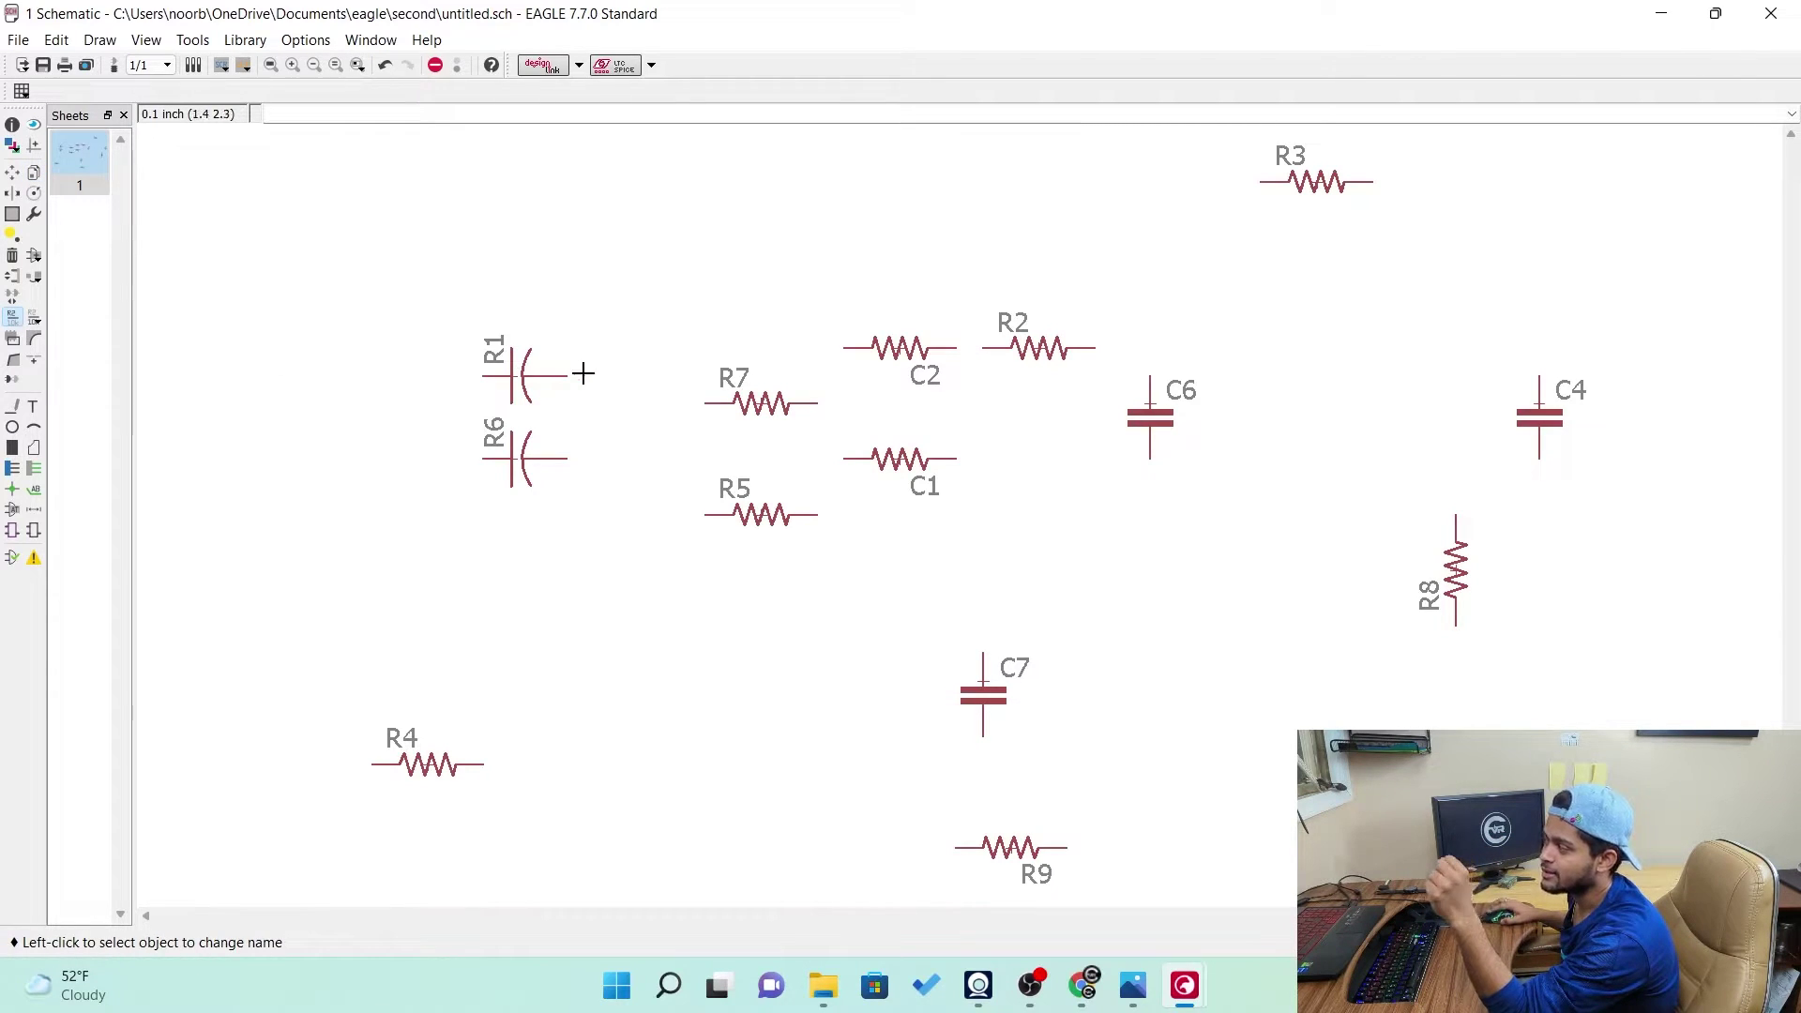
click(513, 385)
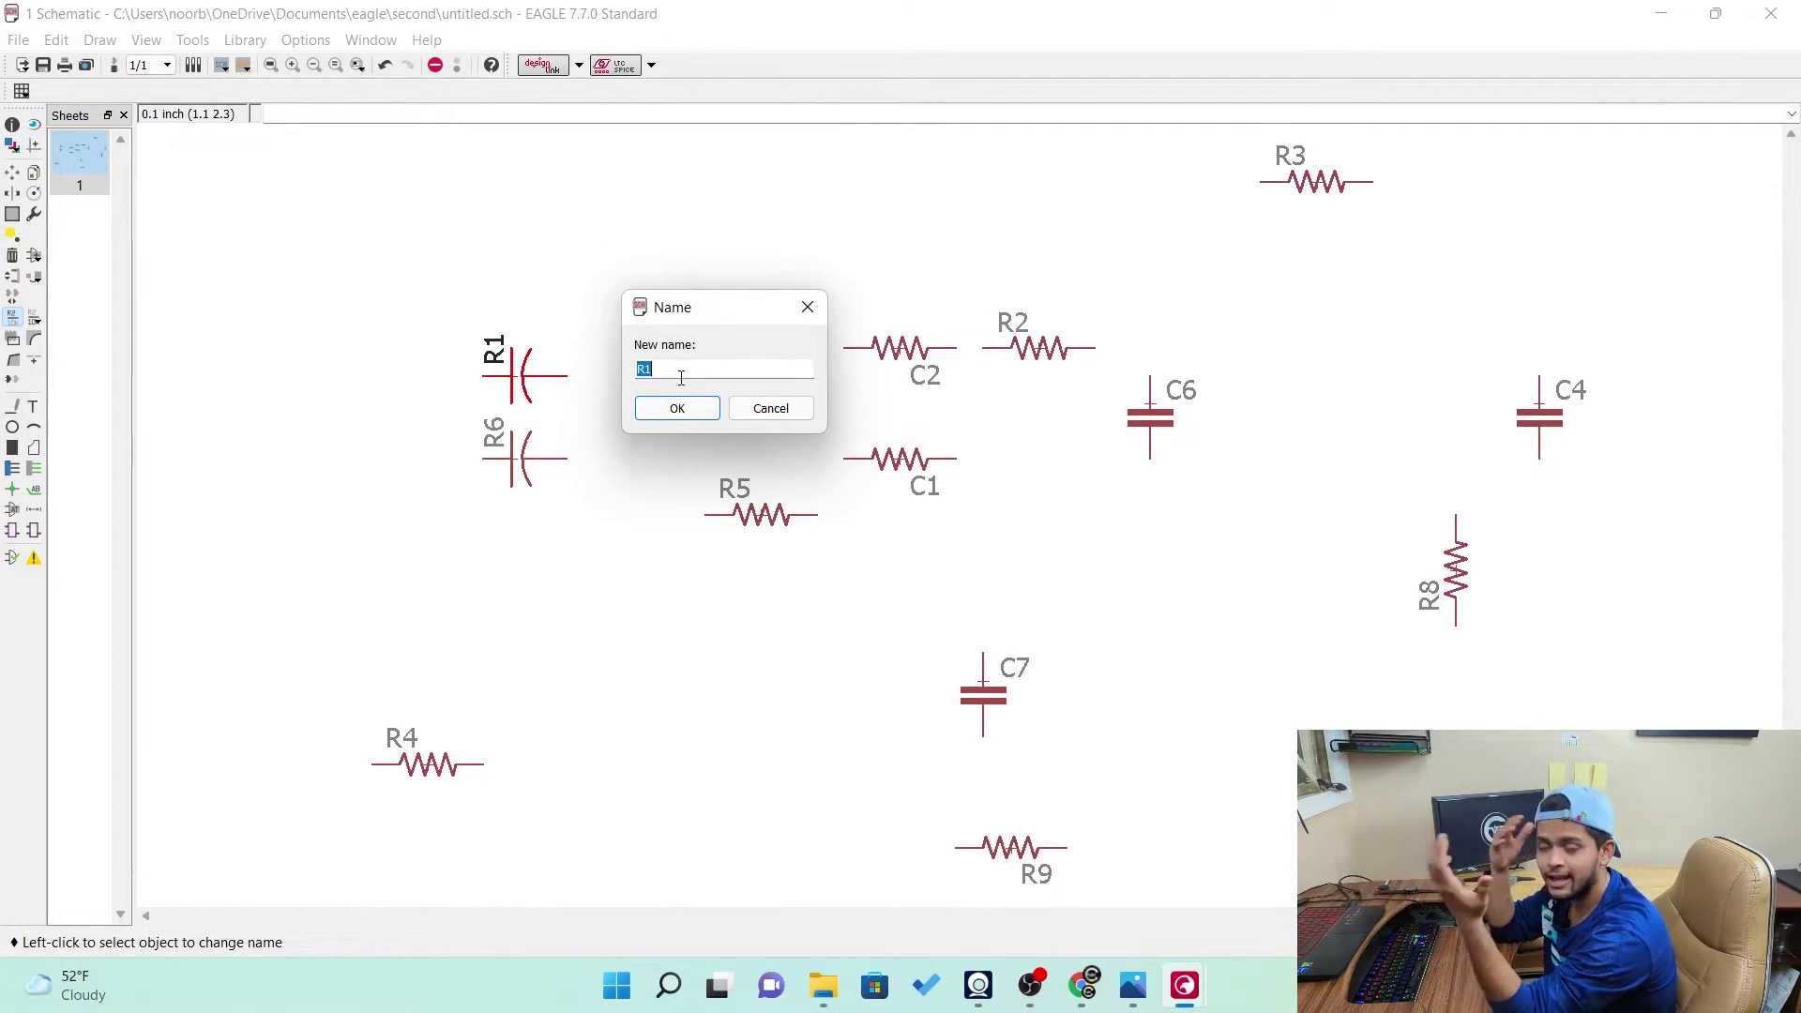
text(LED)
key(Return)
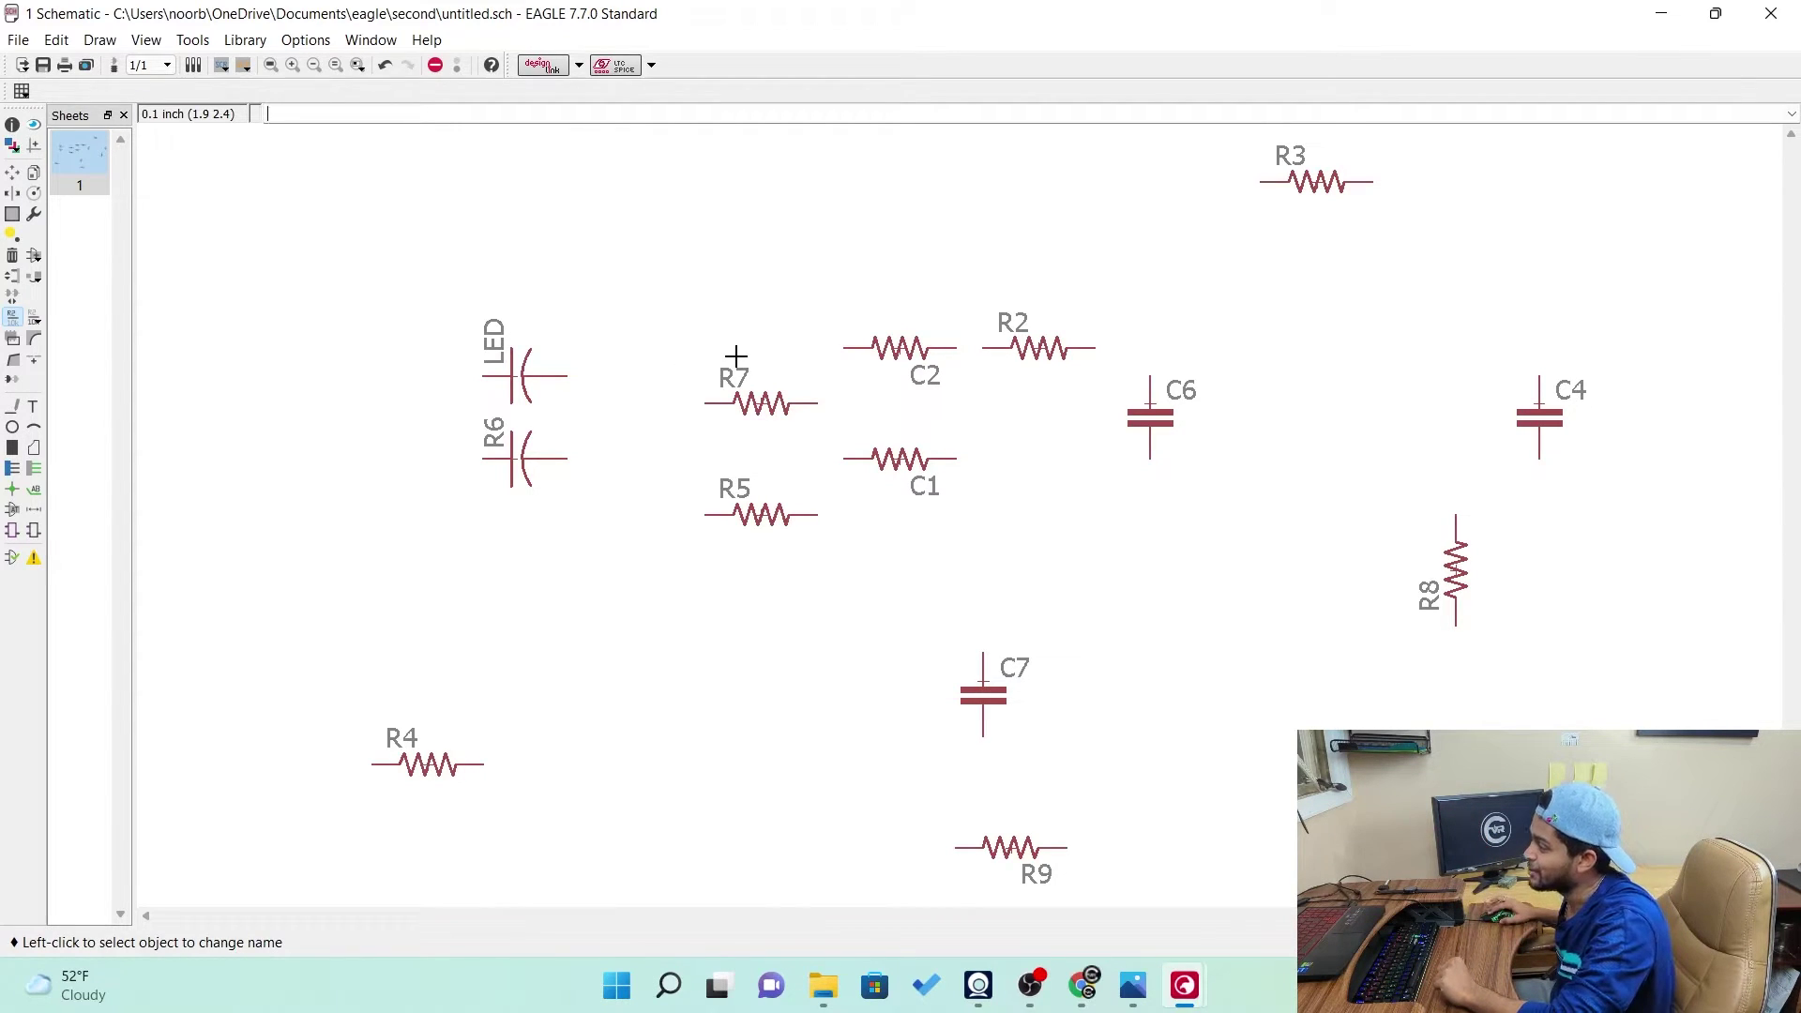
Try to rename resistor R7 as LED, the name already given to the capacitor symbol above R6
click(792, 406)
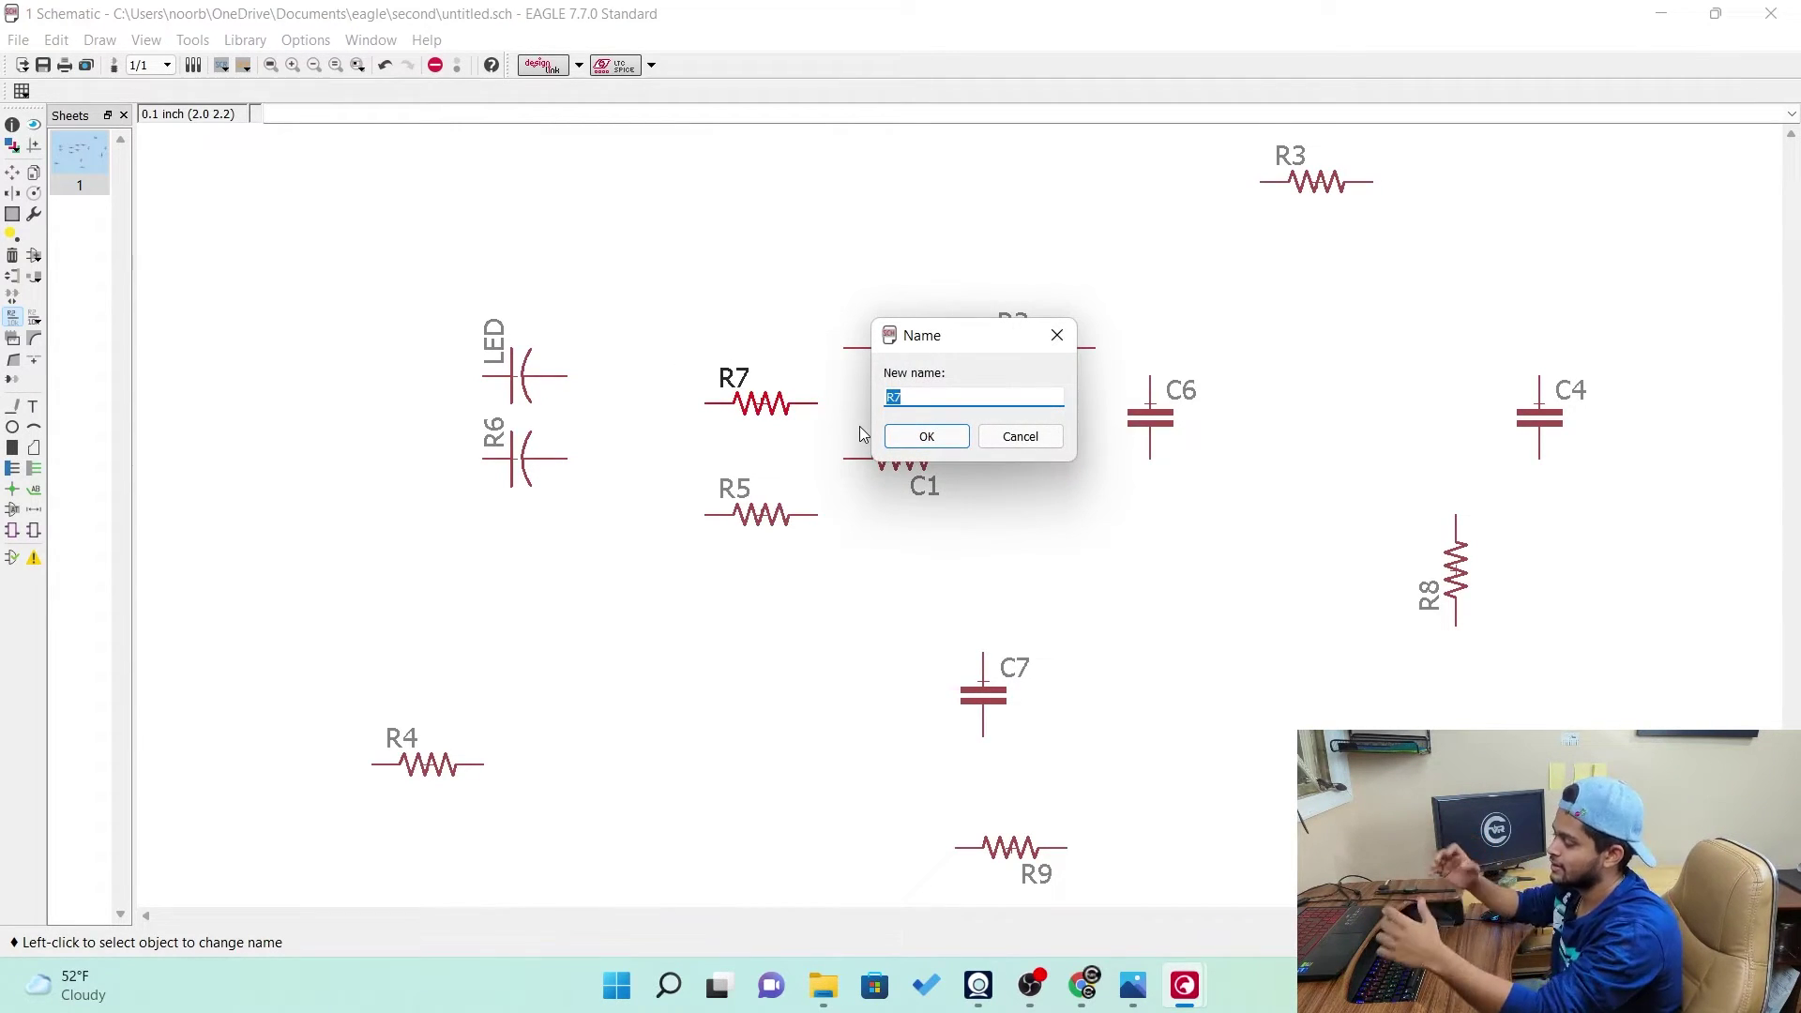
text(LED)
key(Return)
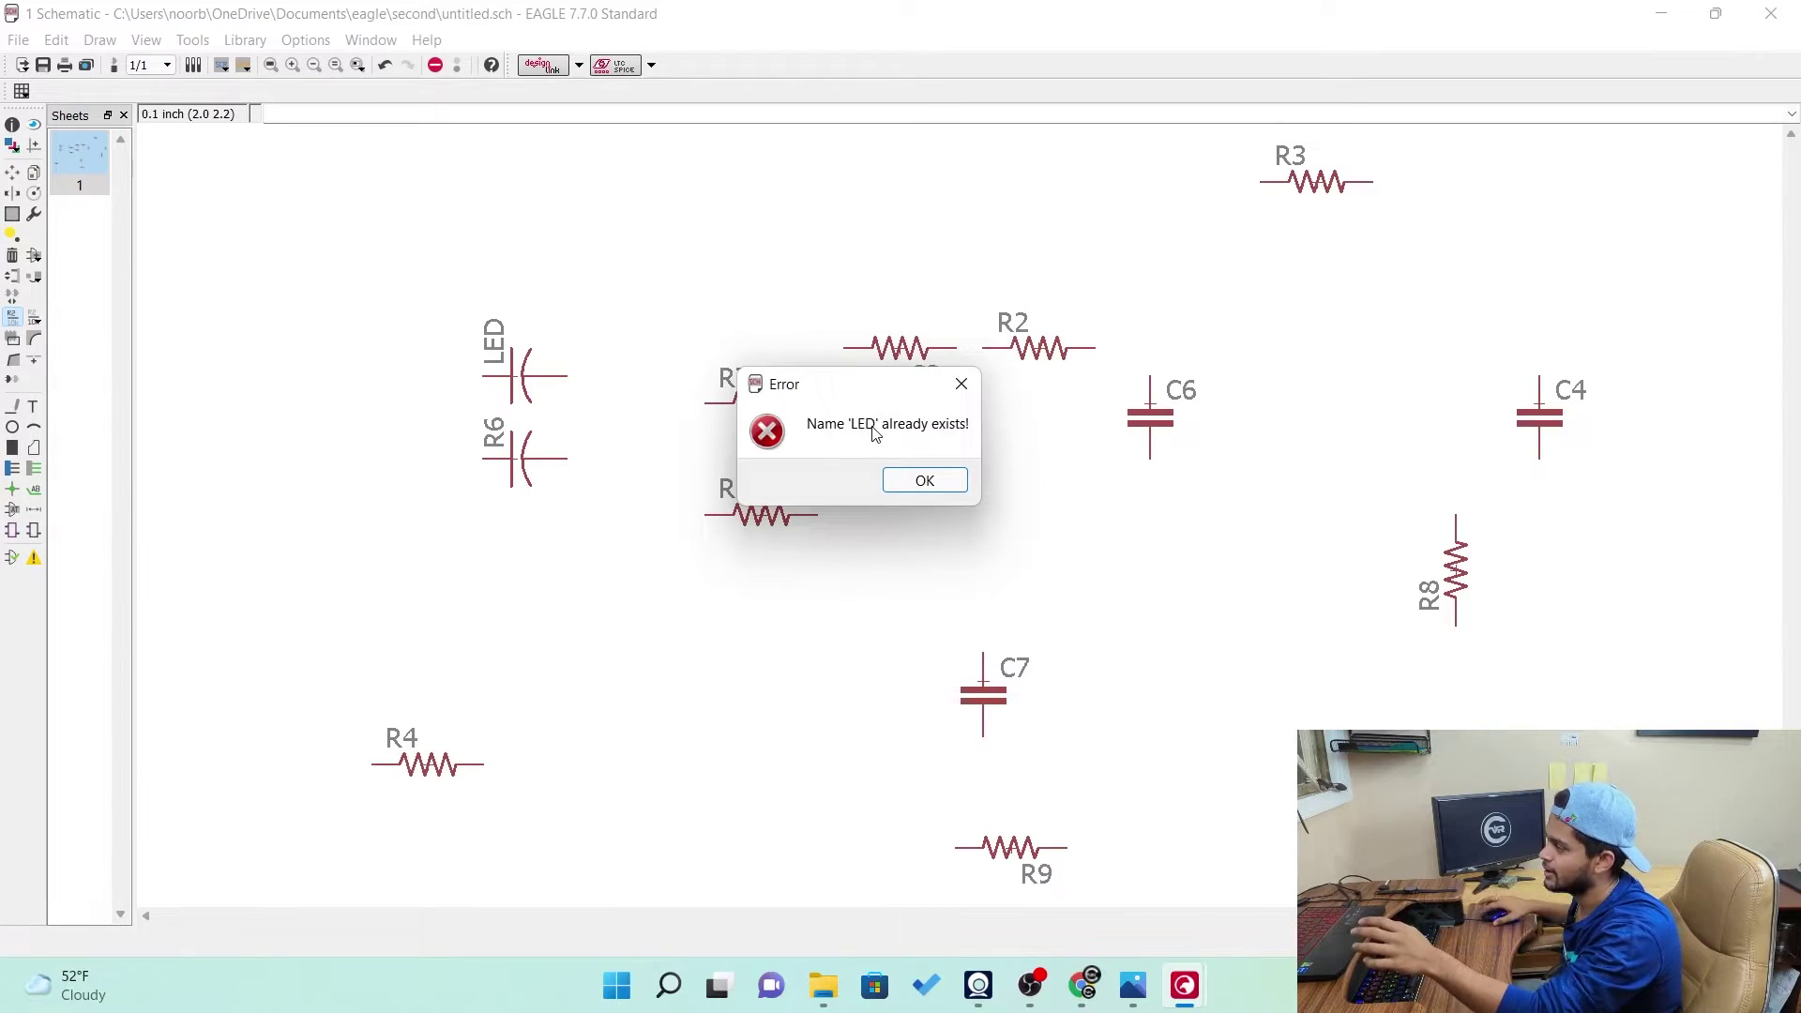
click(965, 481)
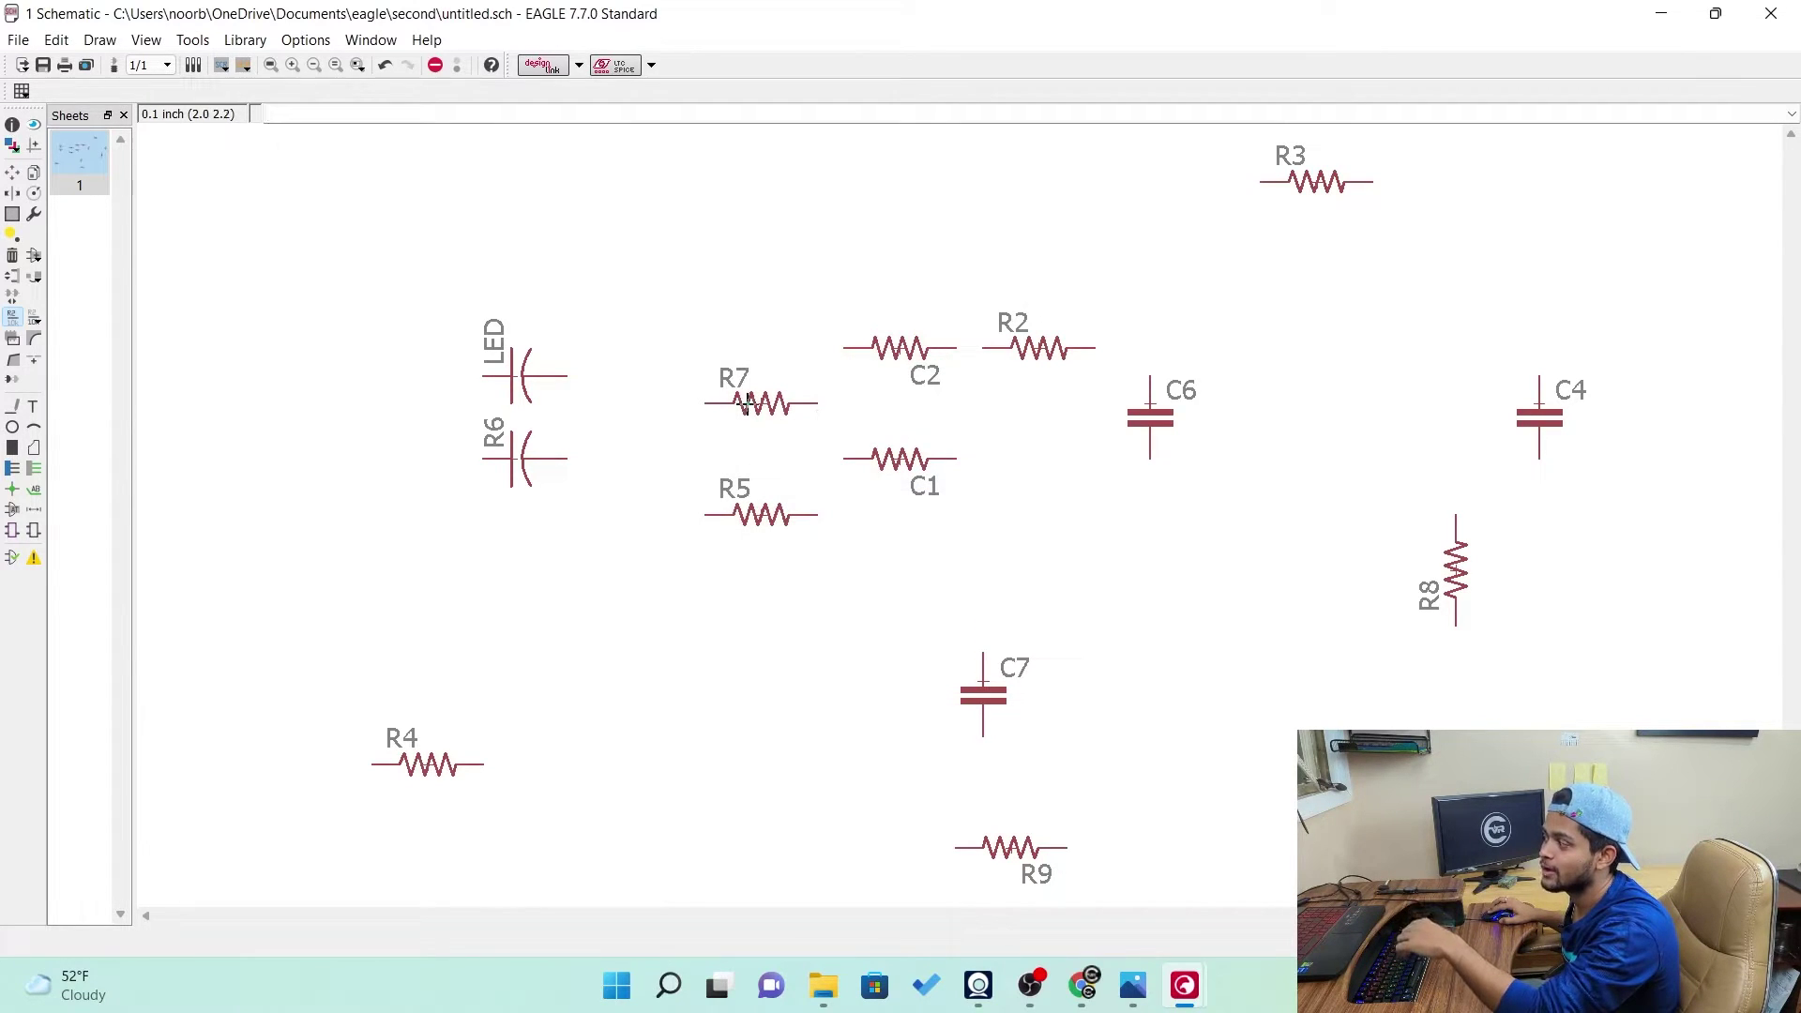
Rename resistor R7 as LED1
click(756, 405)
text(LED)
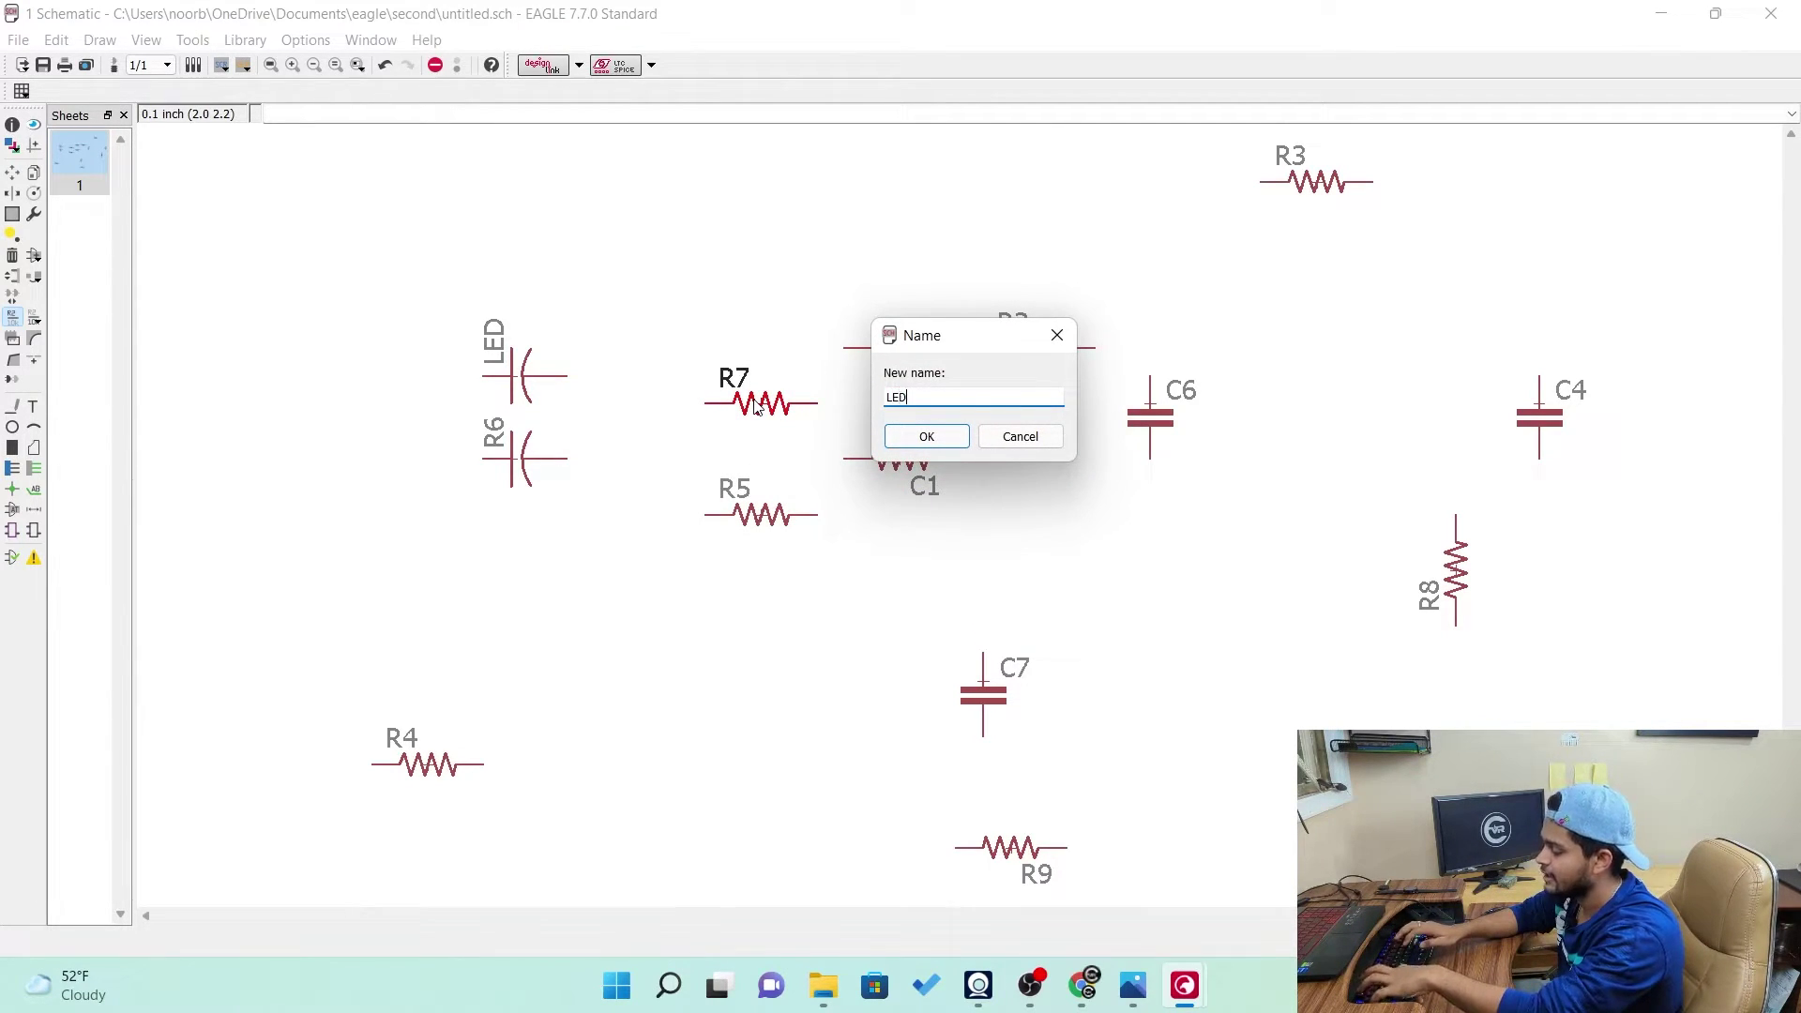
text(1)
key(Return)
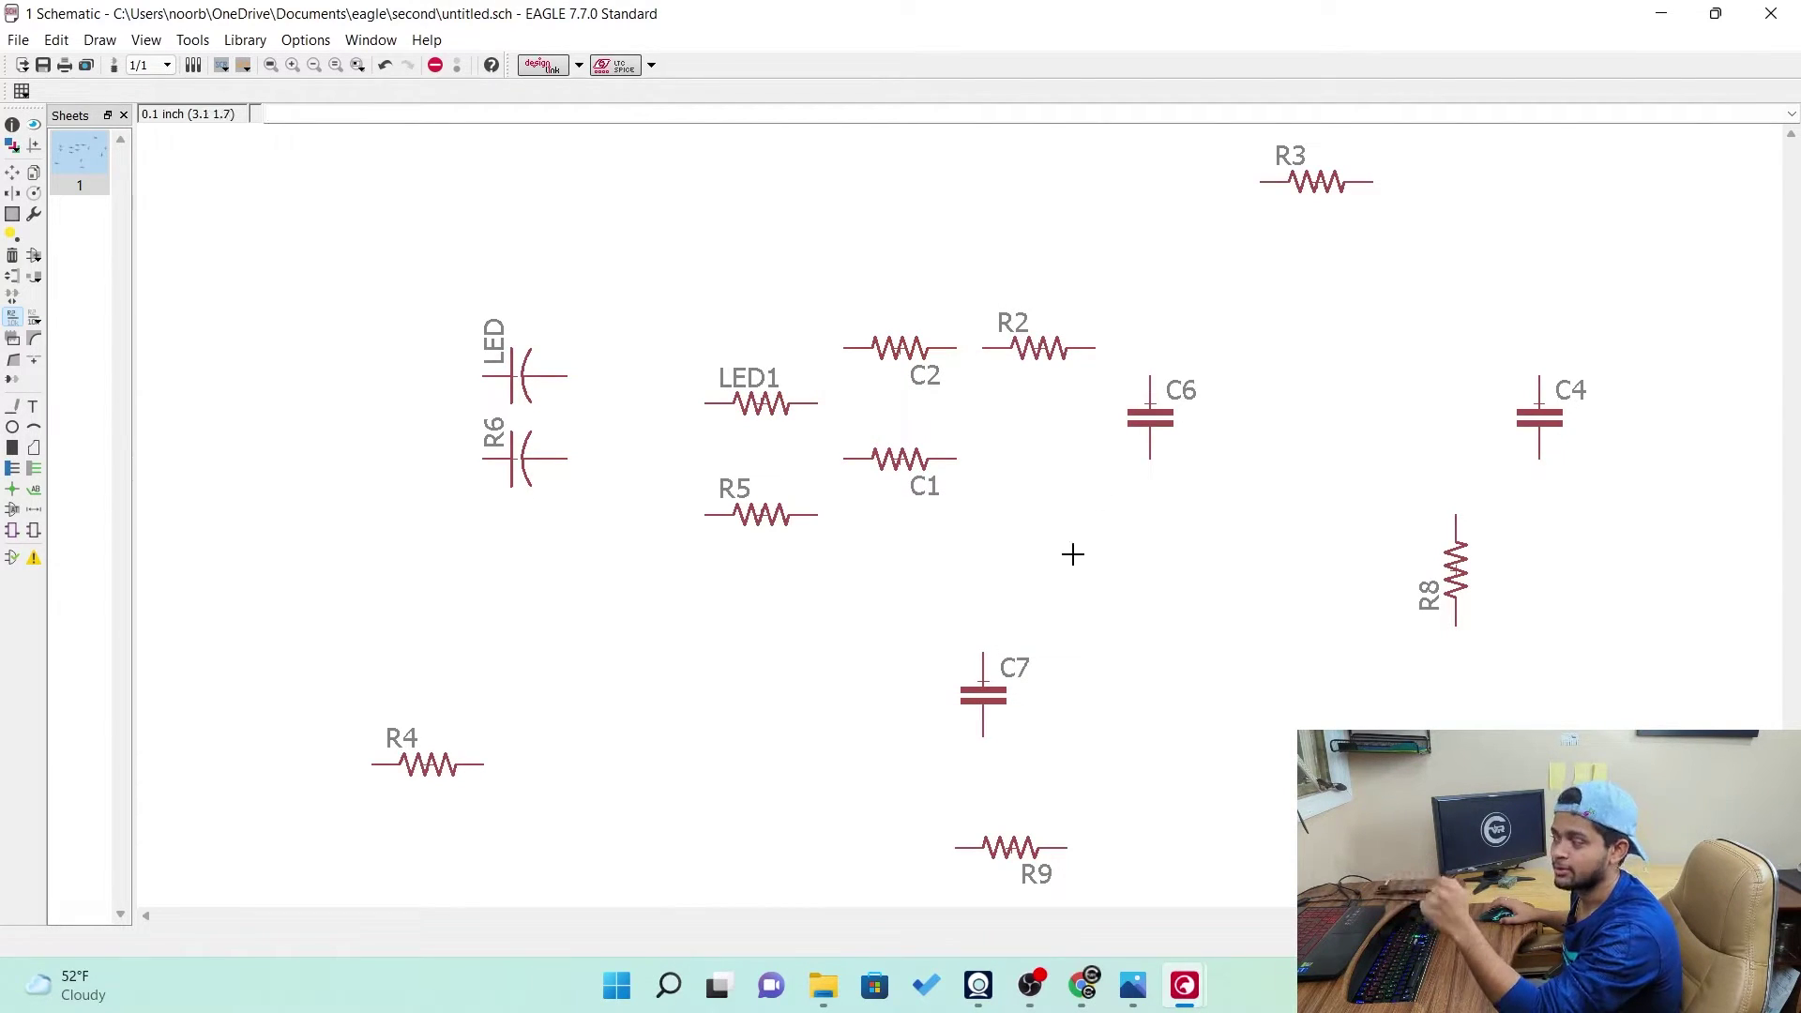
Set the value of the capacitor symbol named LED to 01uf and the value of R6 to 1
click(35, 322)
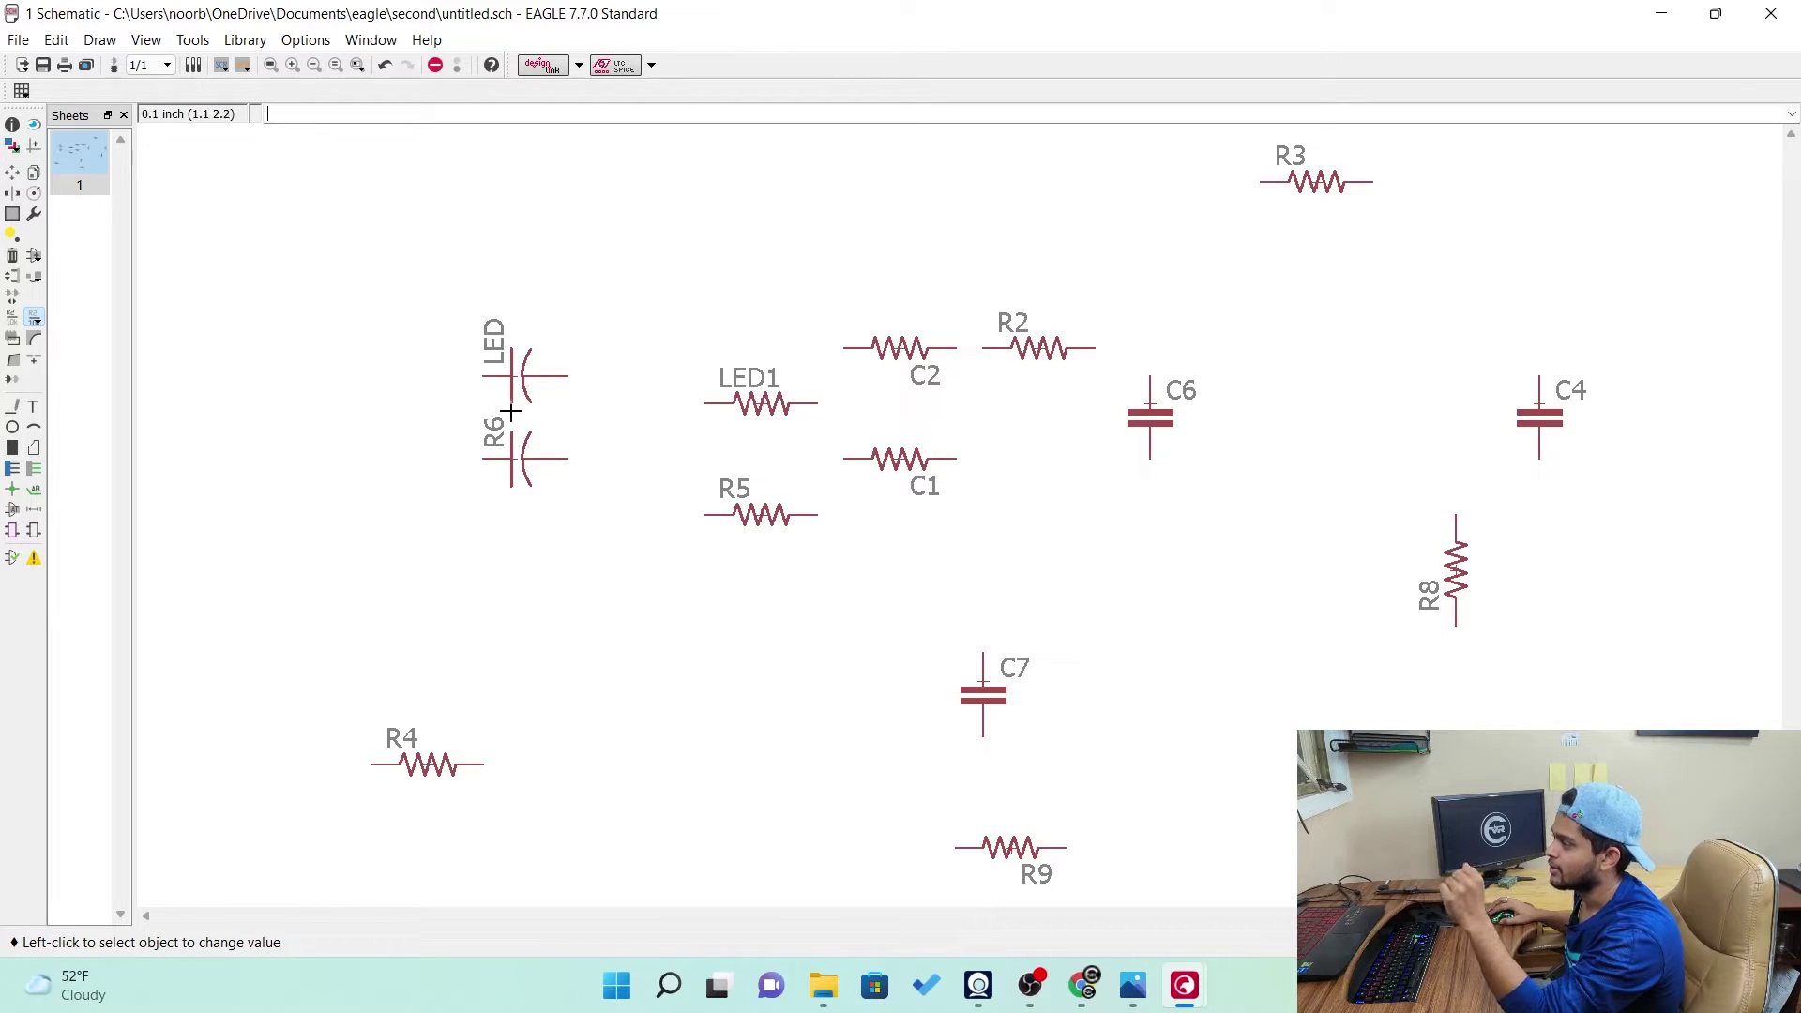
click(512, 385)
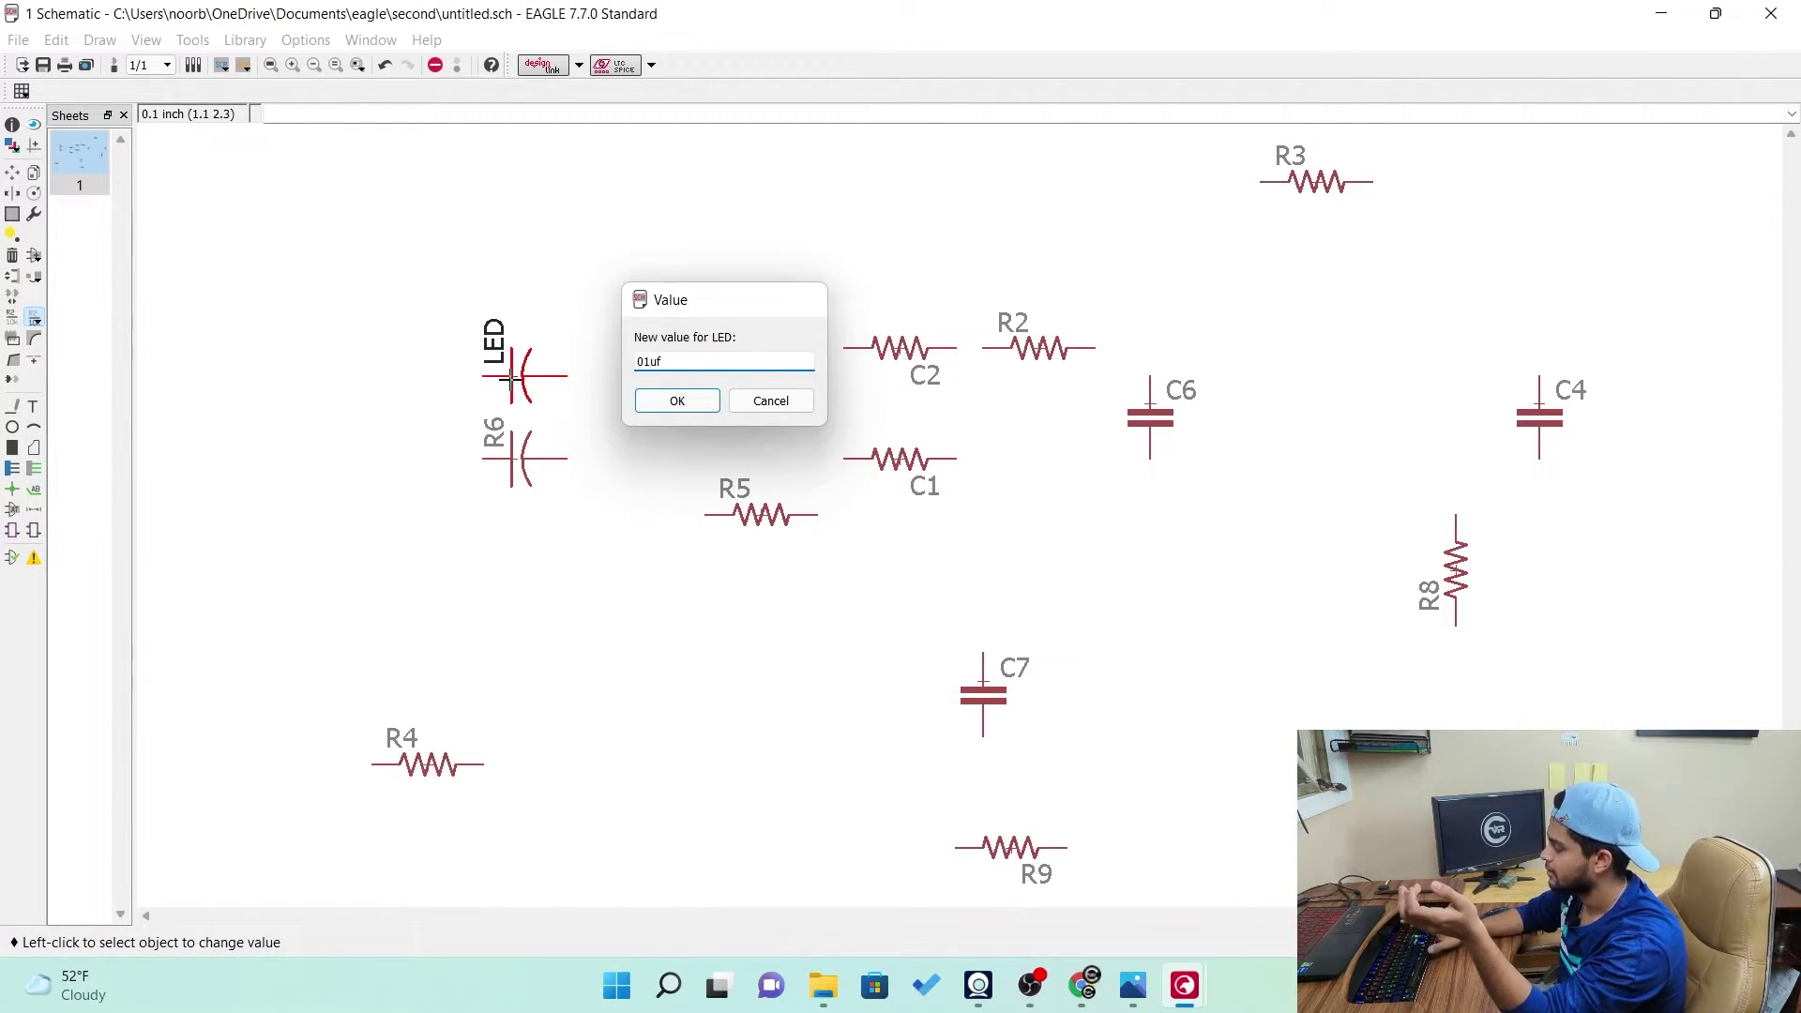
key(Return)
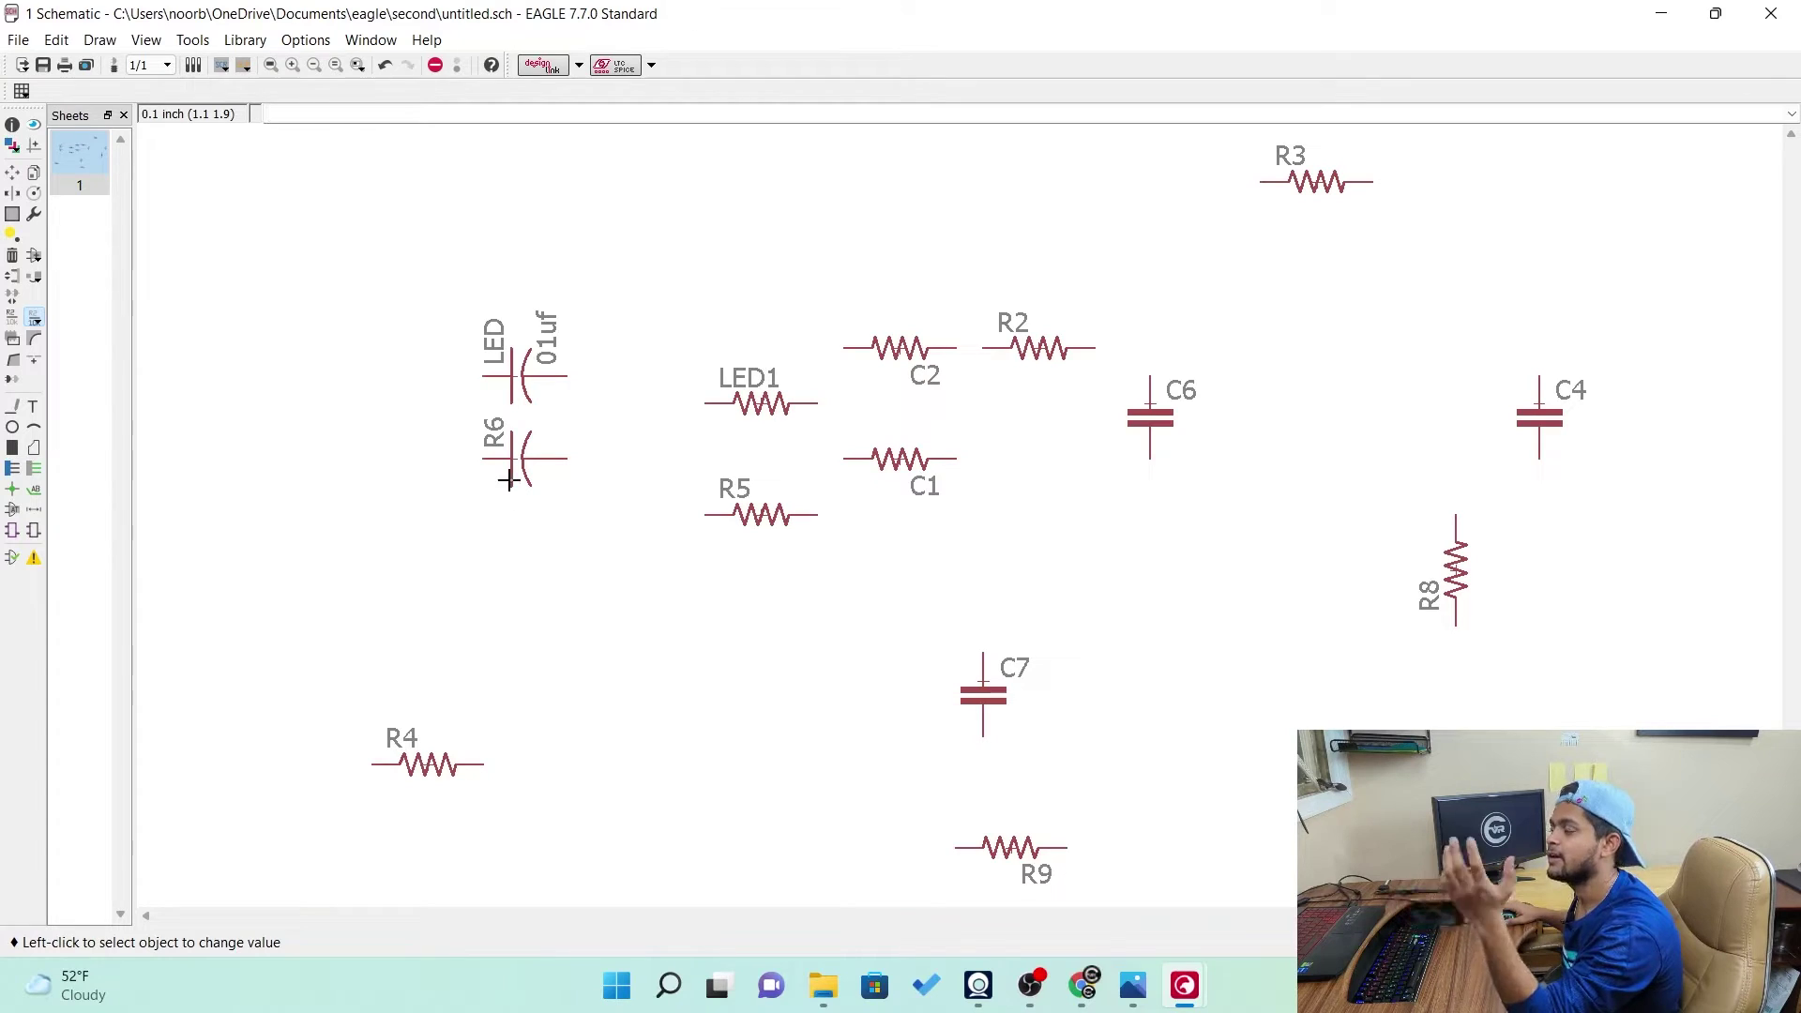
click(500, 450)
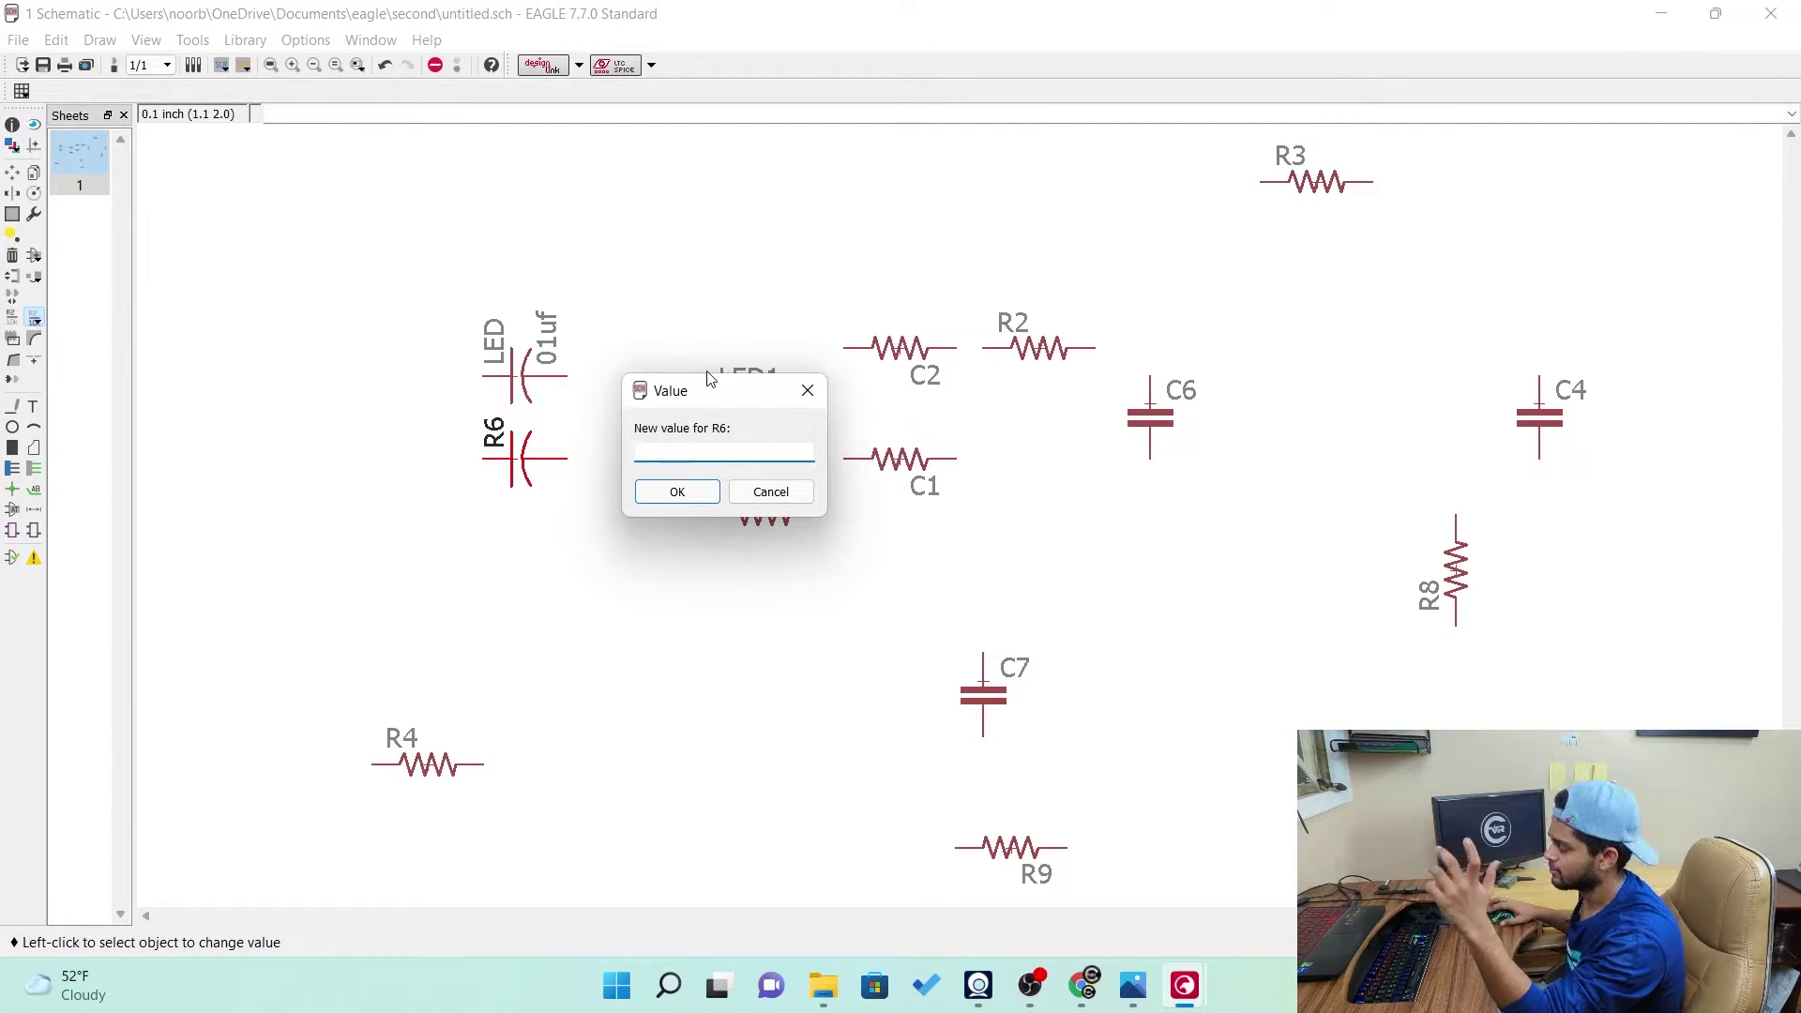
text(1)
key(Return)
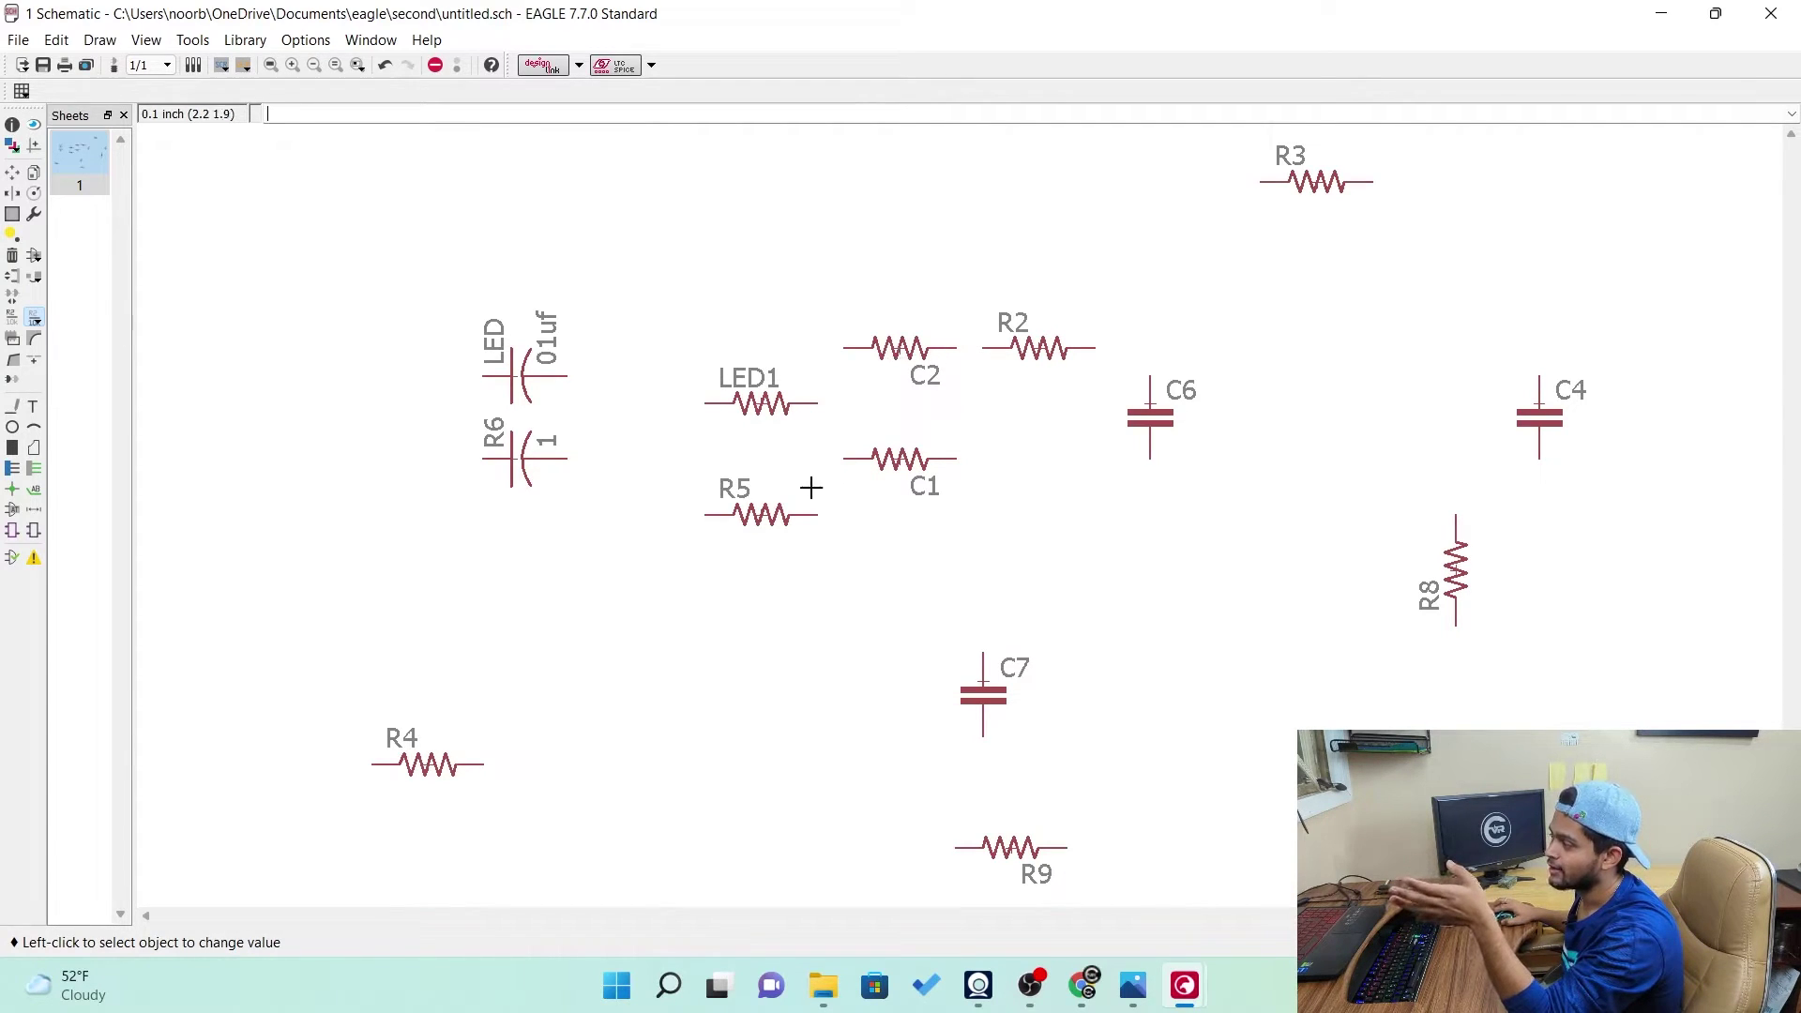
Set the value of resistor R5 to 10 and the value of resistor R2 to 00.1
click(771, 518)
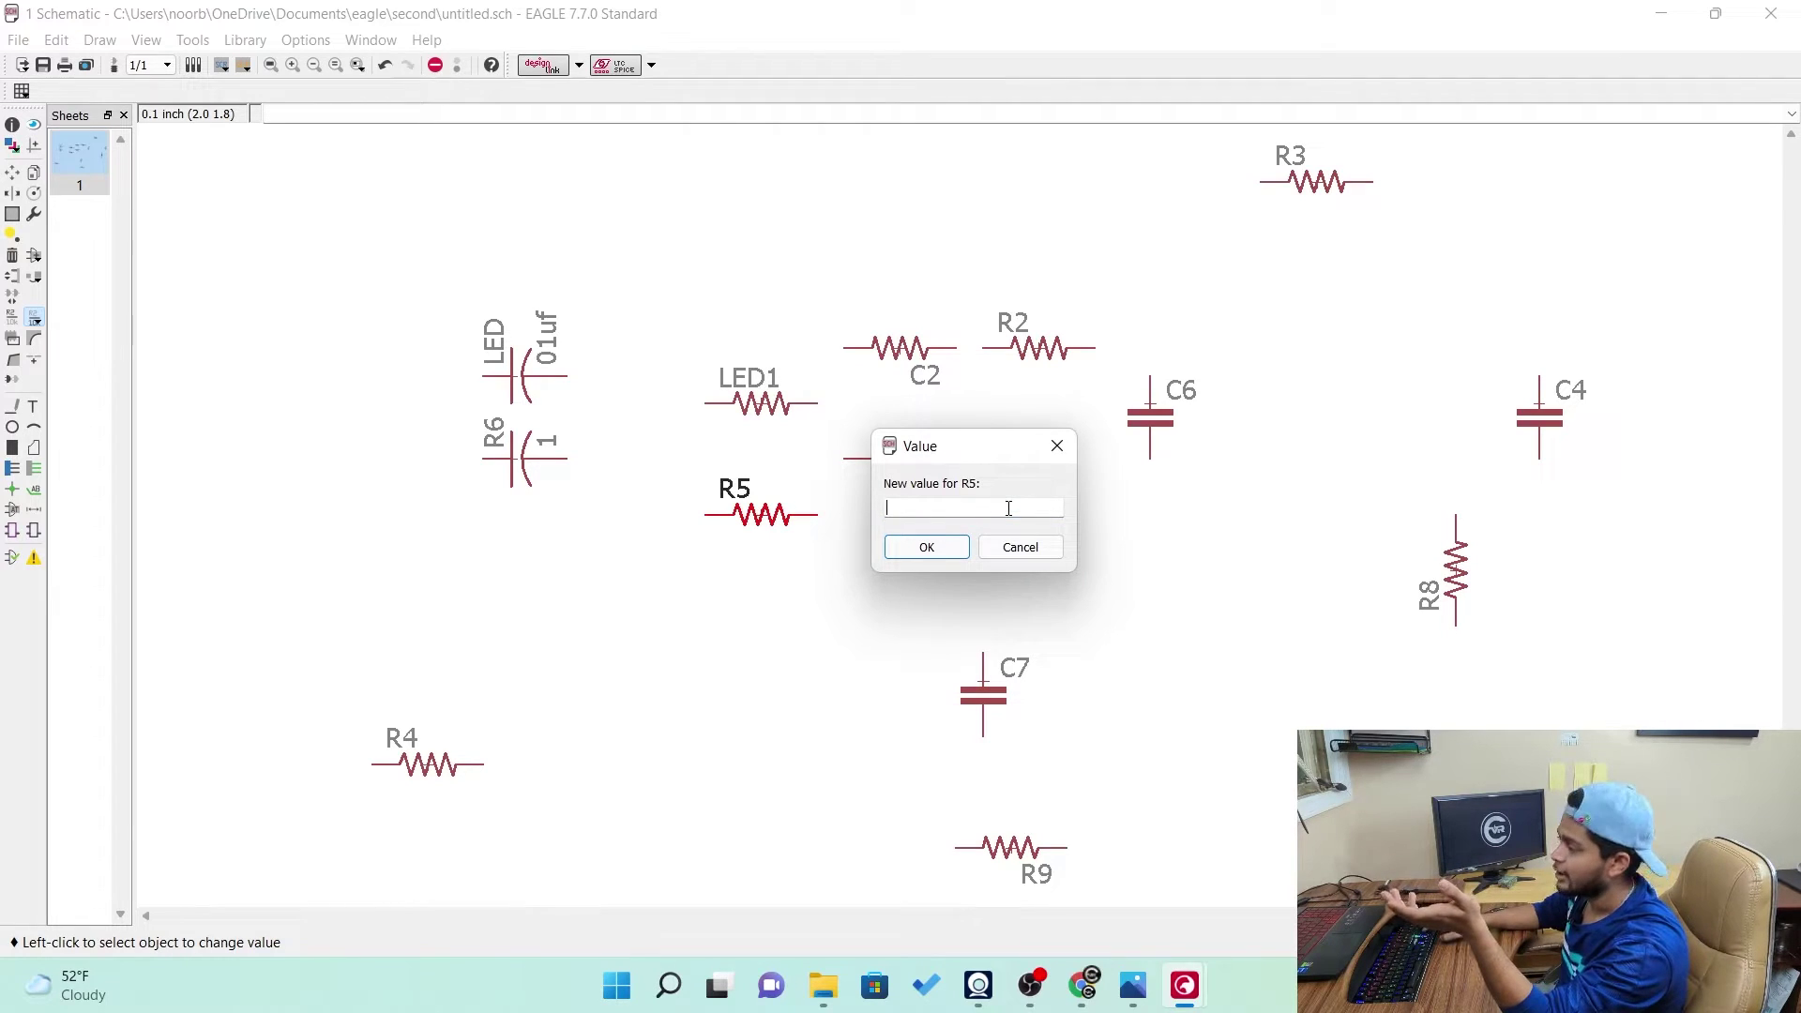
key(Return)
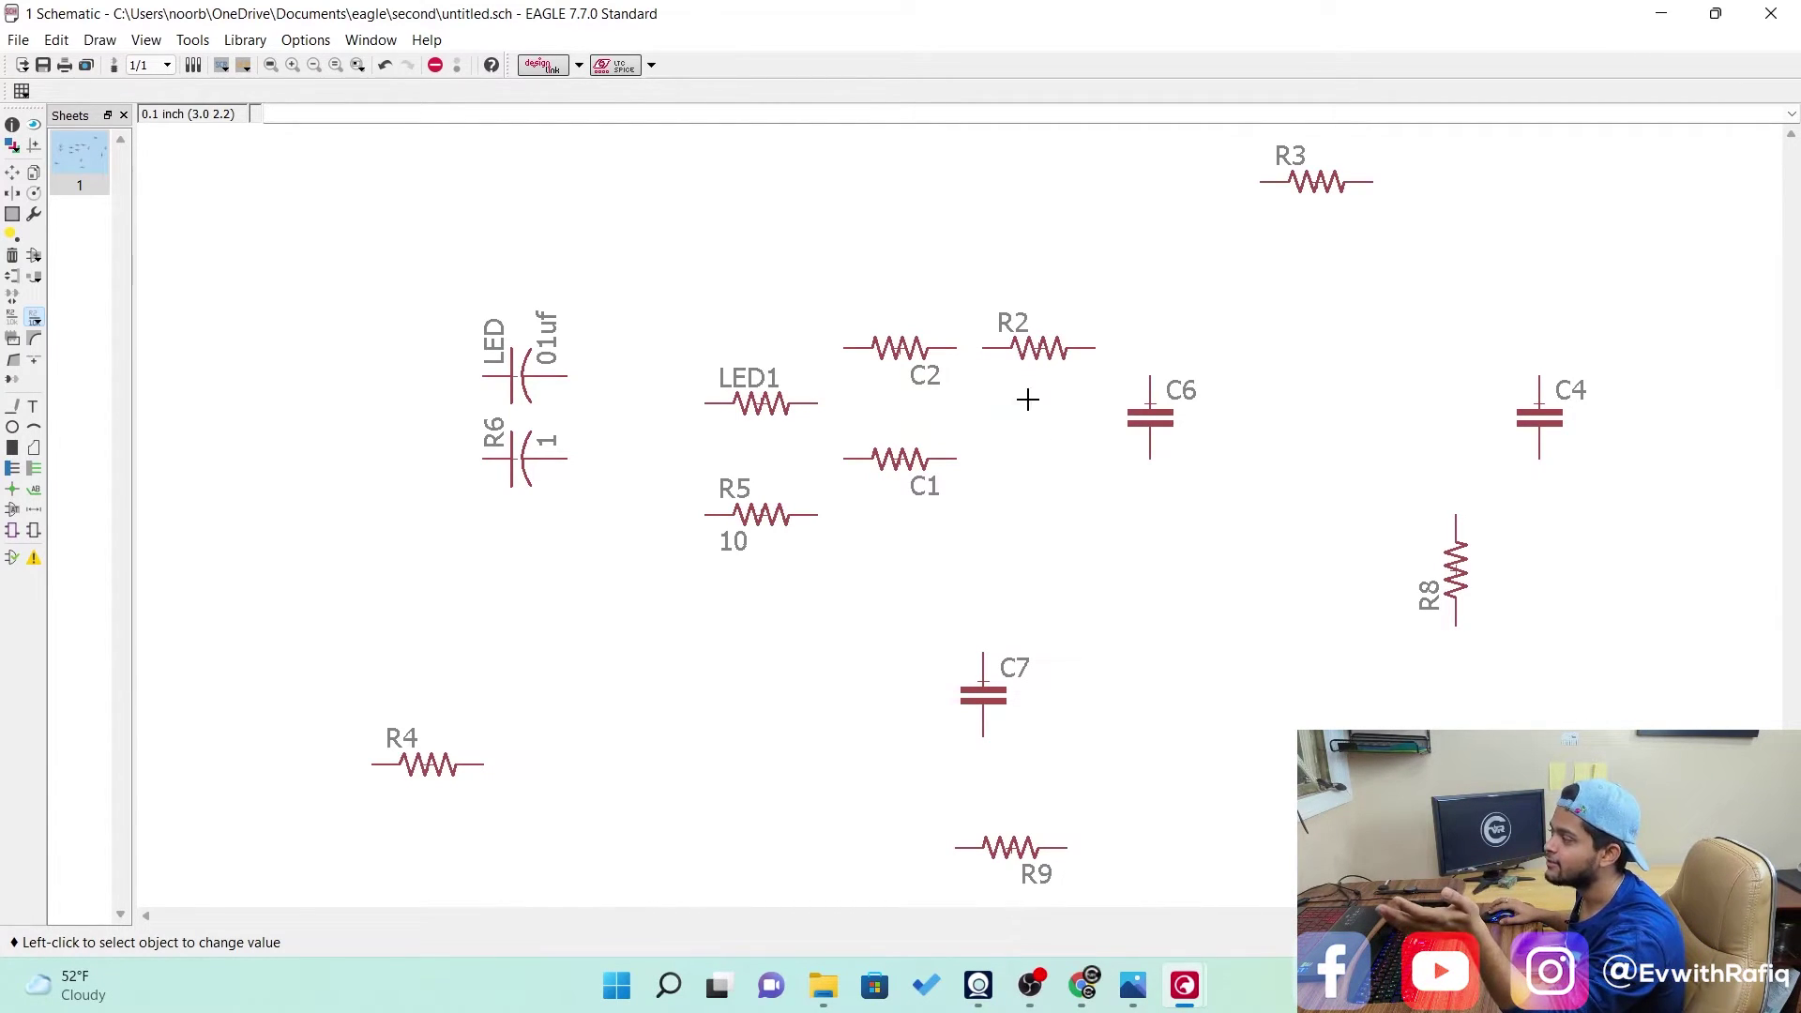
click(1049, 347)
text(0.1)
key(Return)
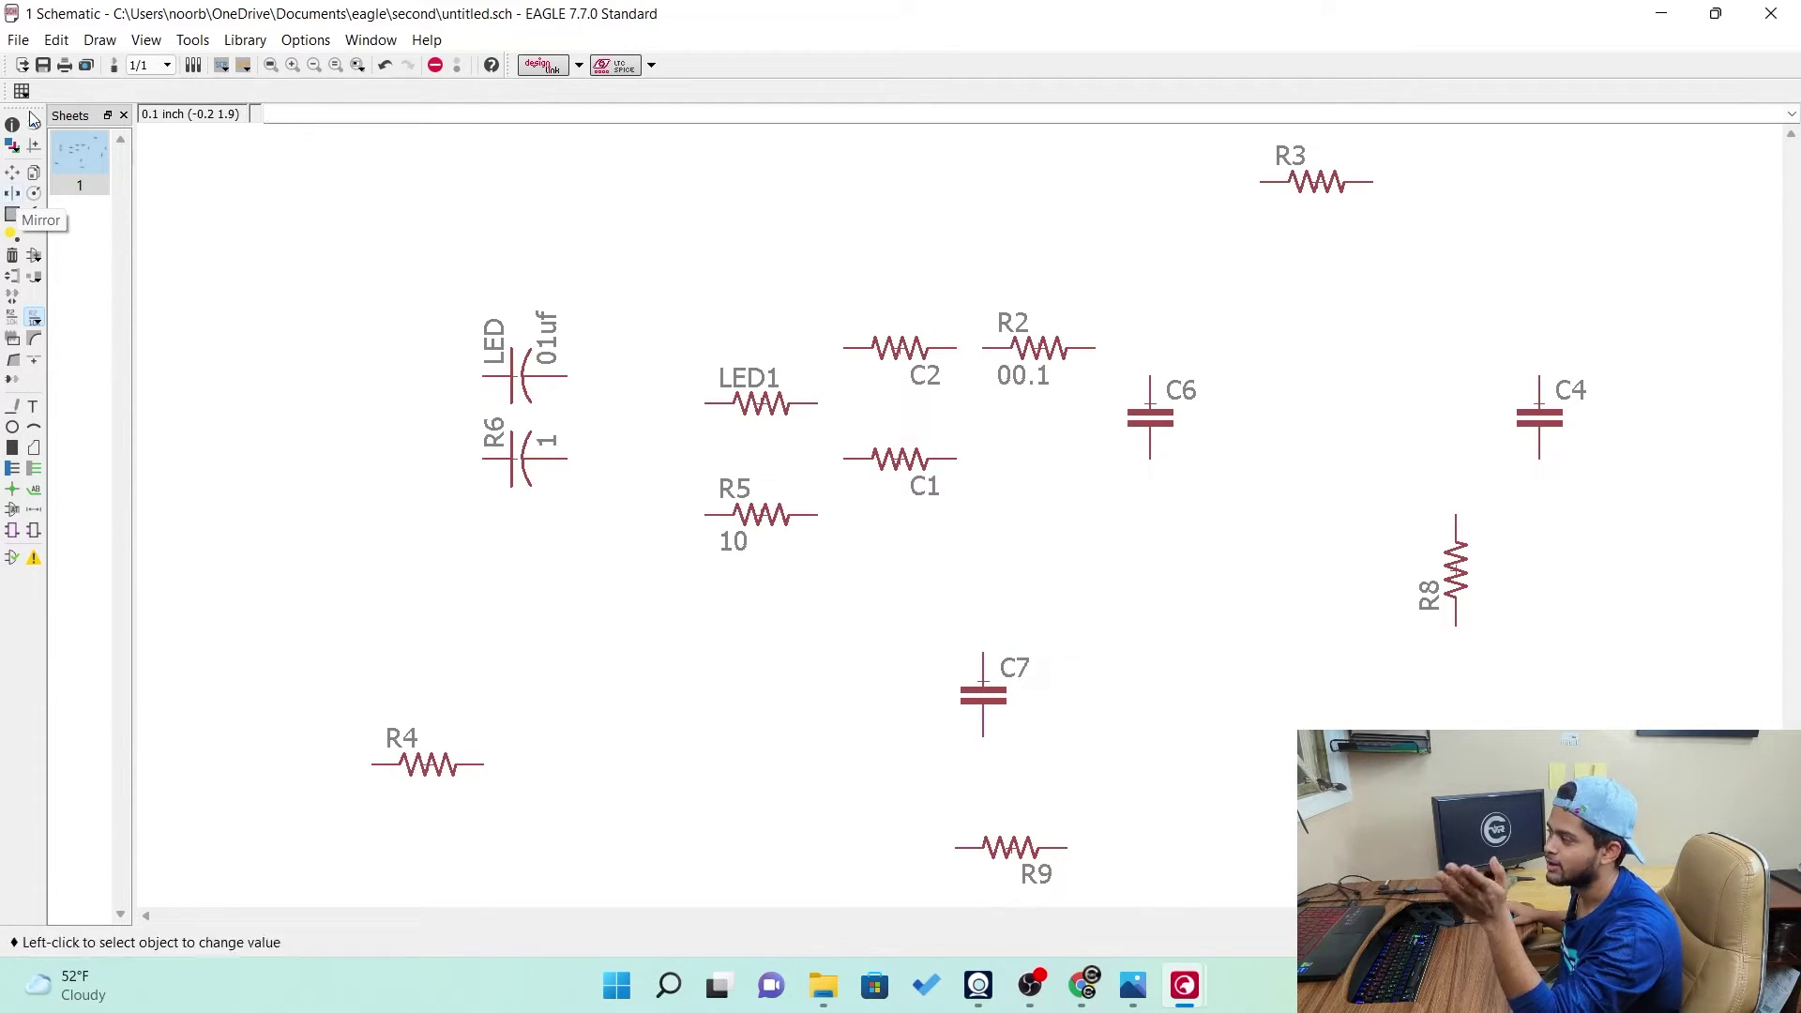
Mirror the two capacitor symbols LED and R6
click(11, 193)
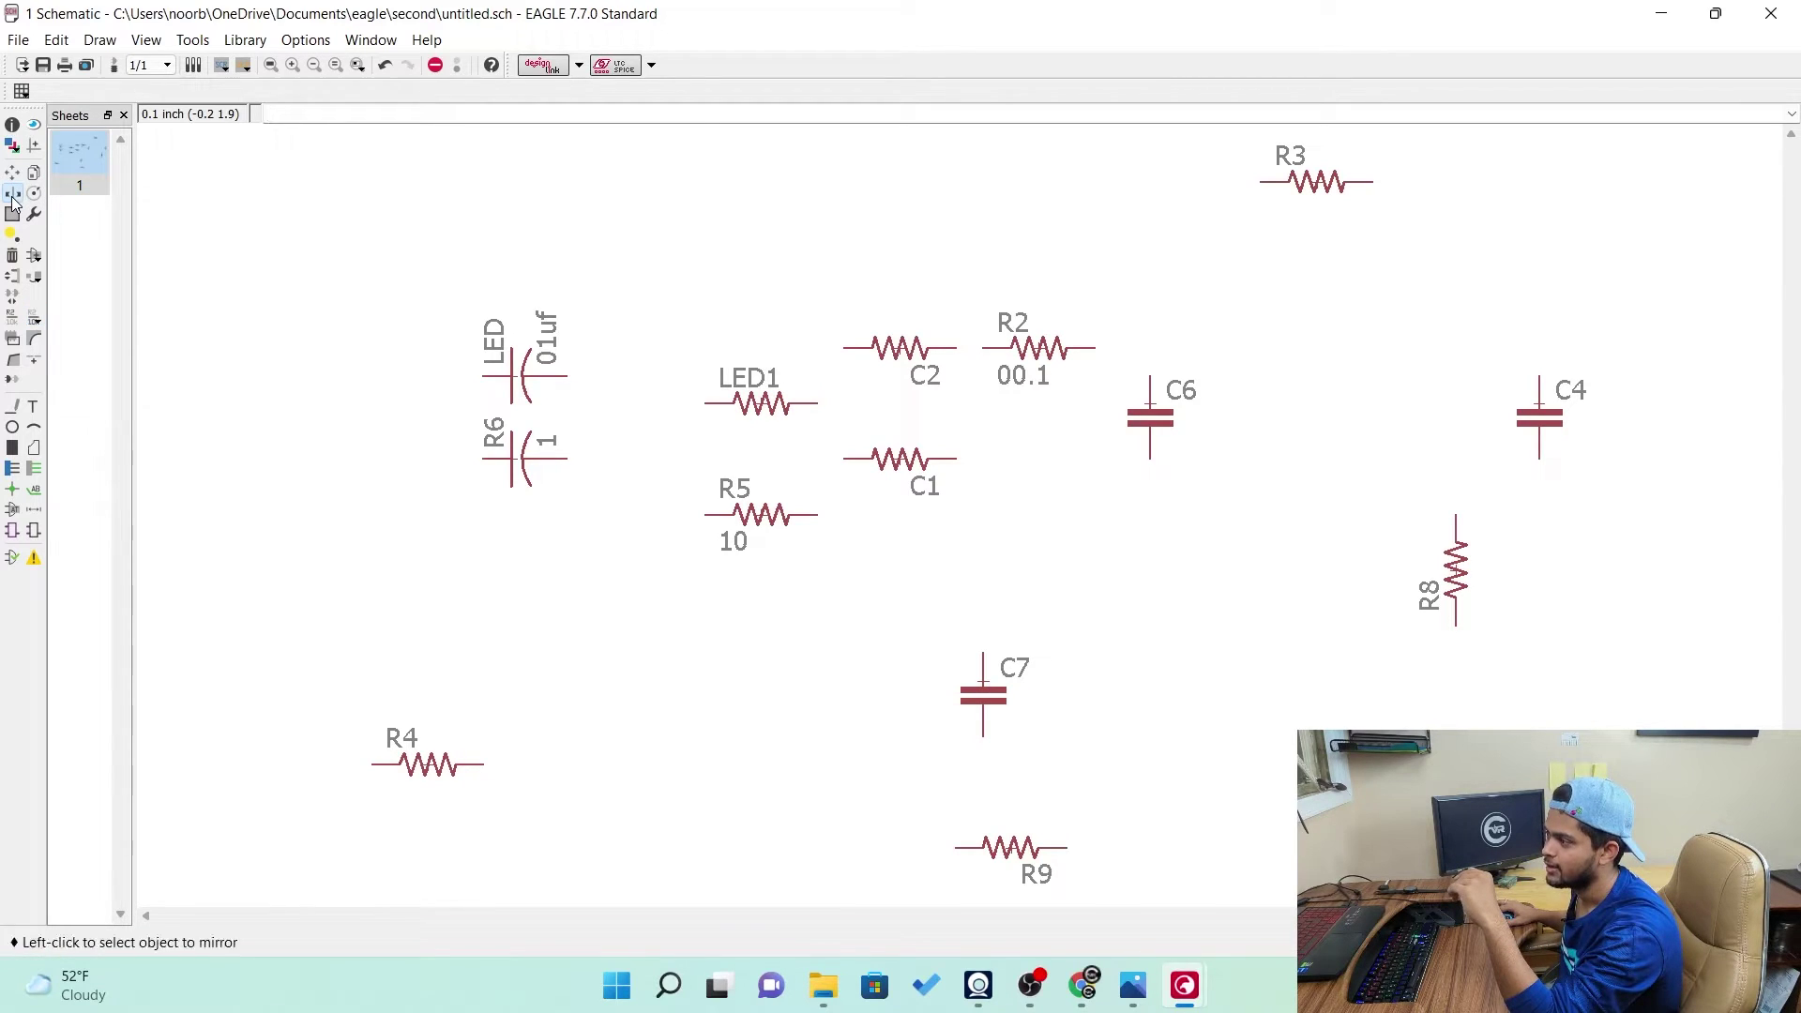
click(518, 374)
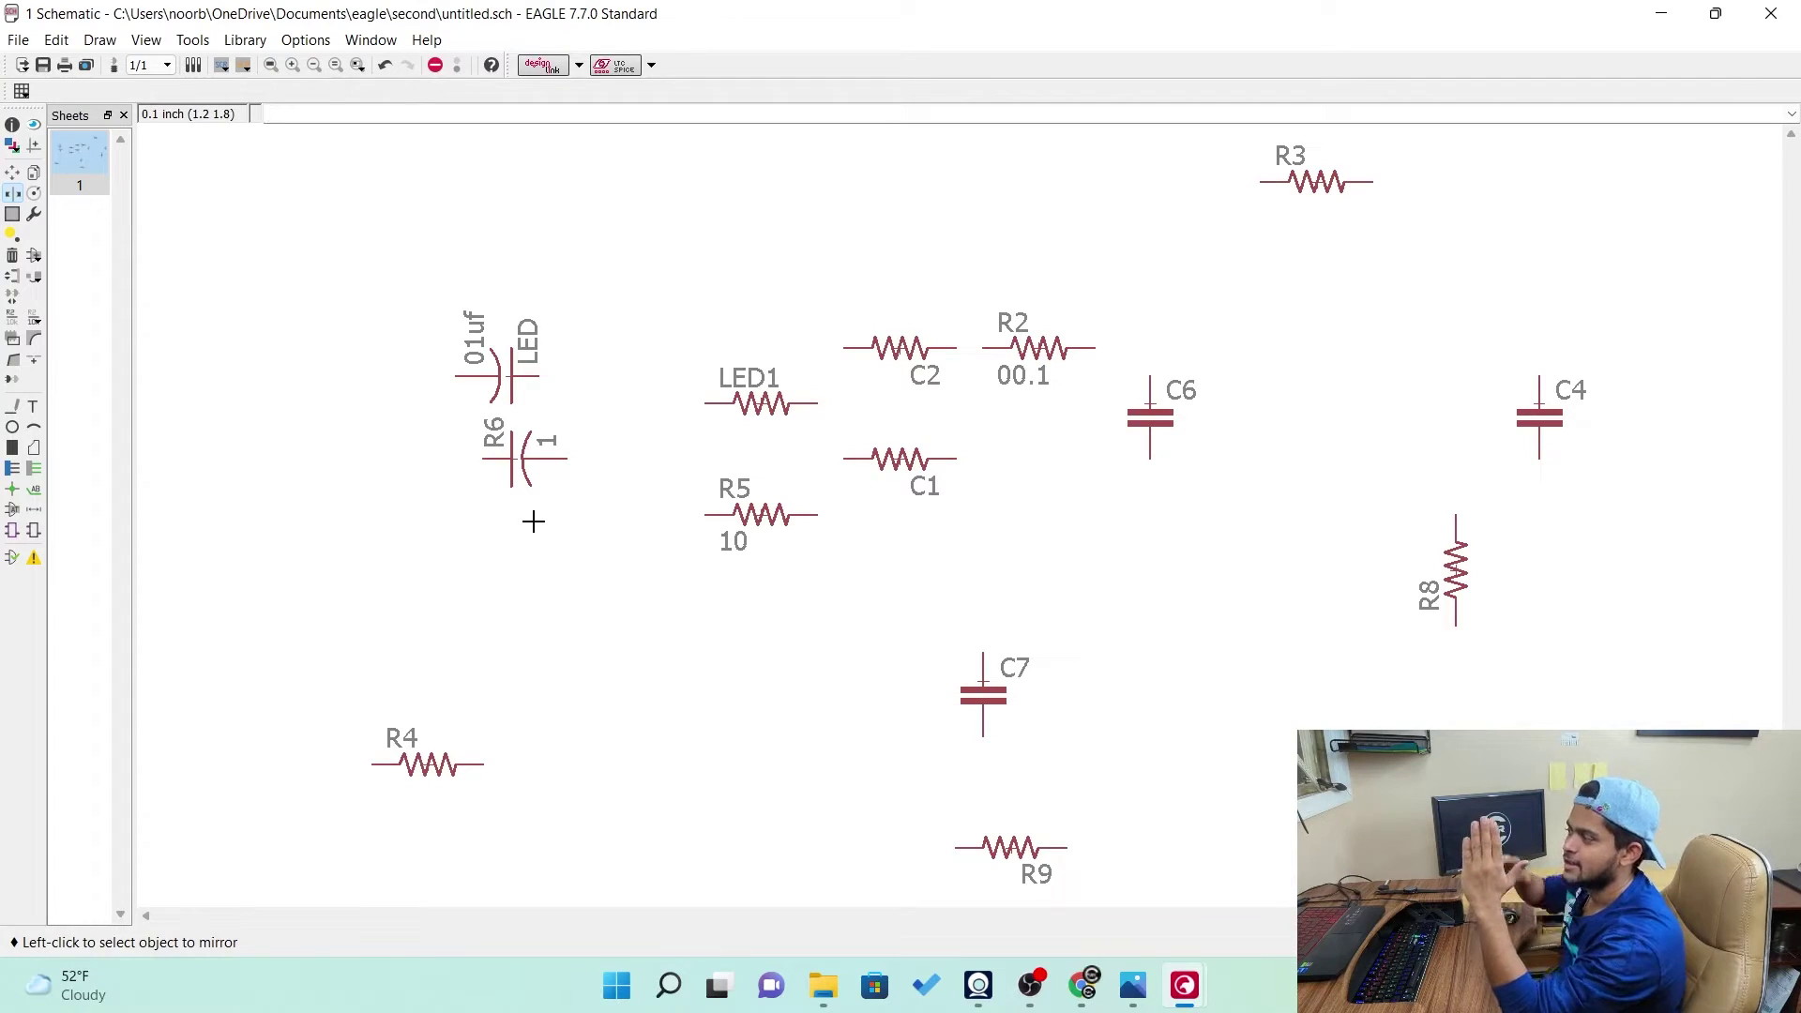
click(514, 458)
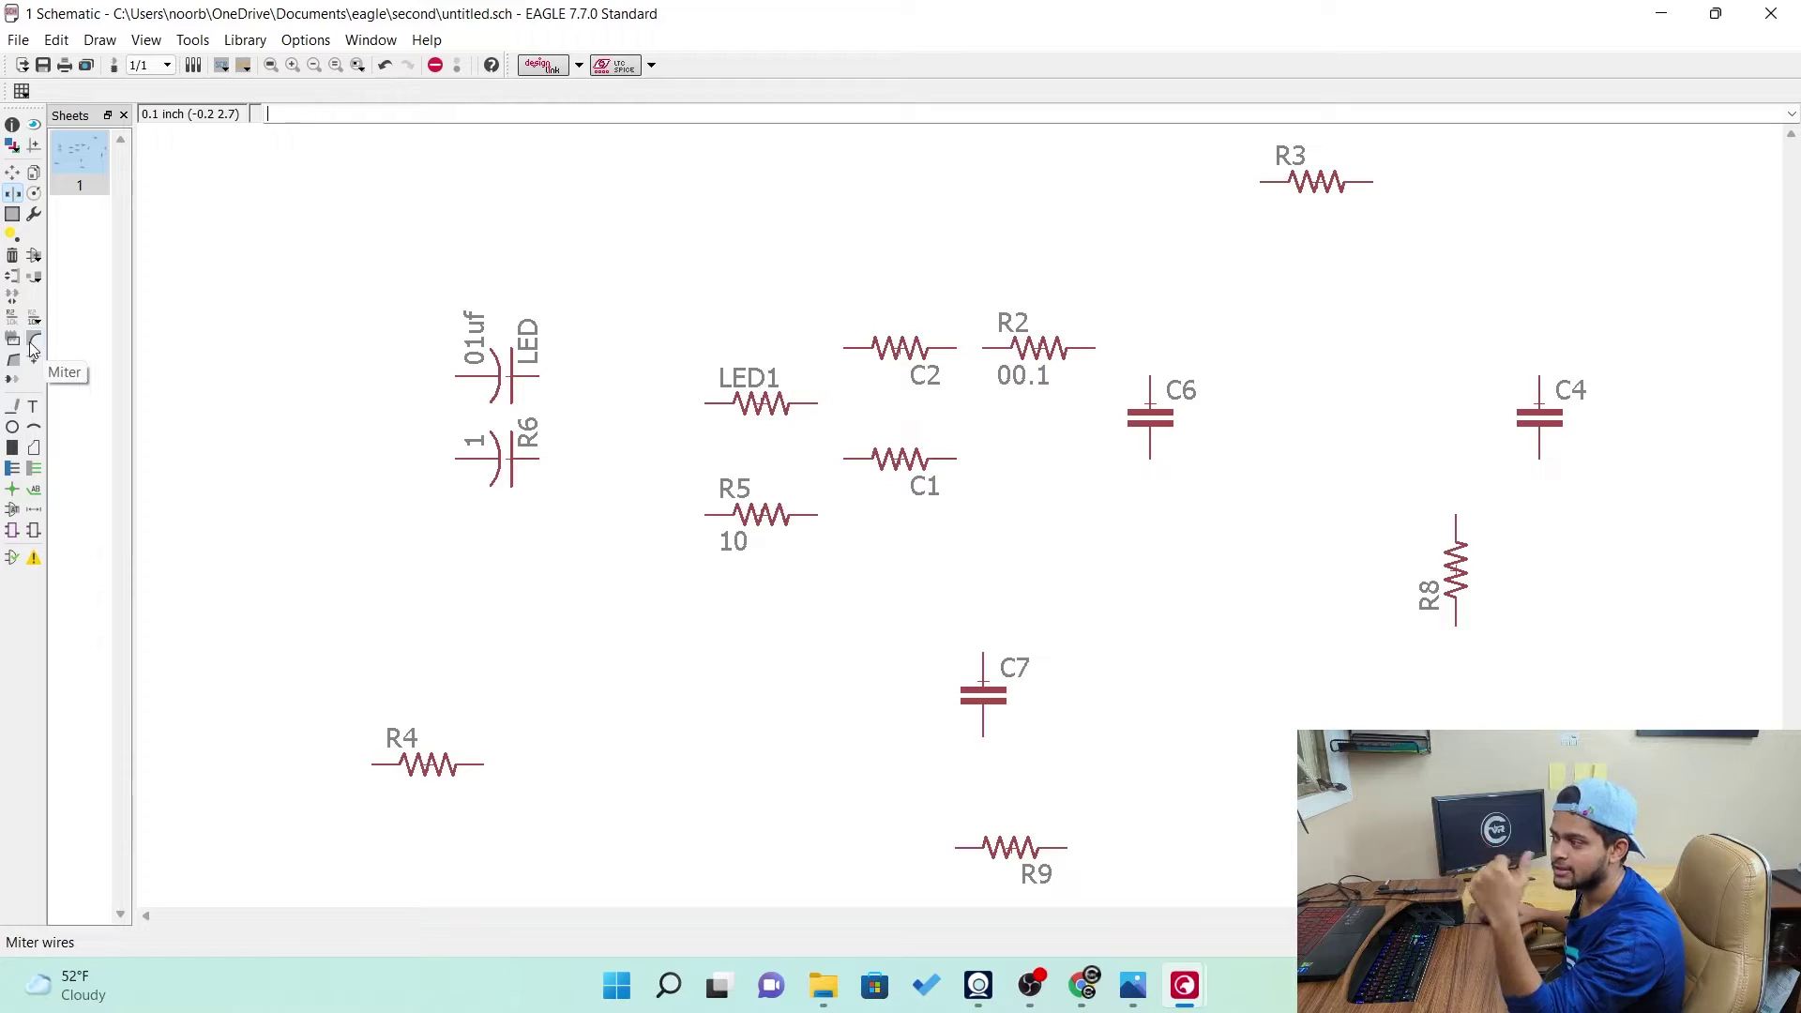
Draw a right-angled wire on the 91 Nets layer from LED1's right end to C2's left end
click(13, 418)
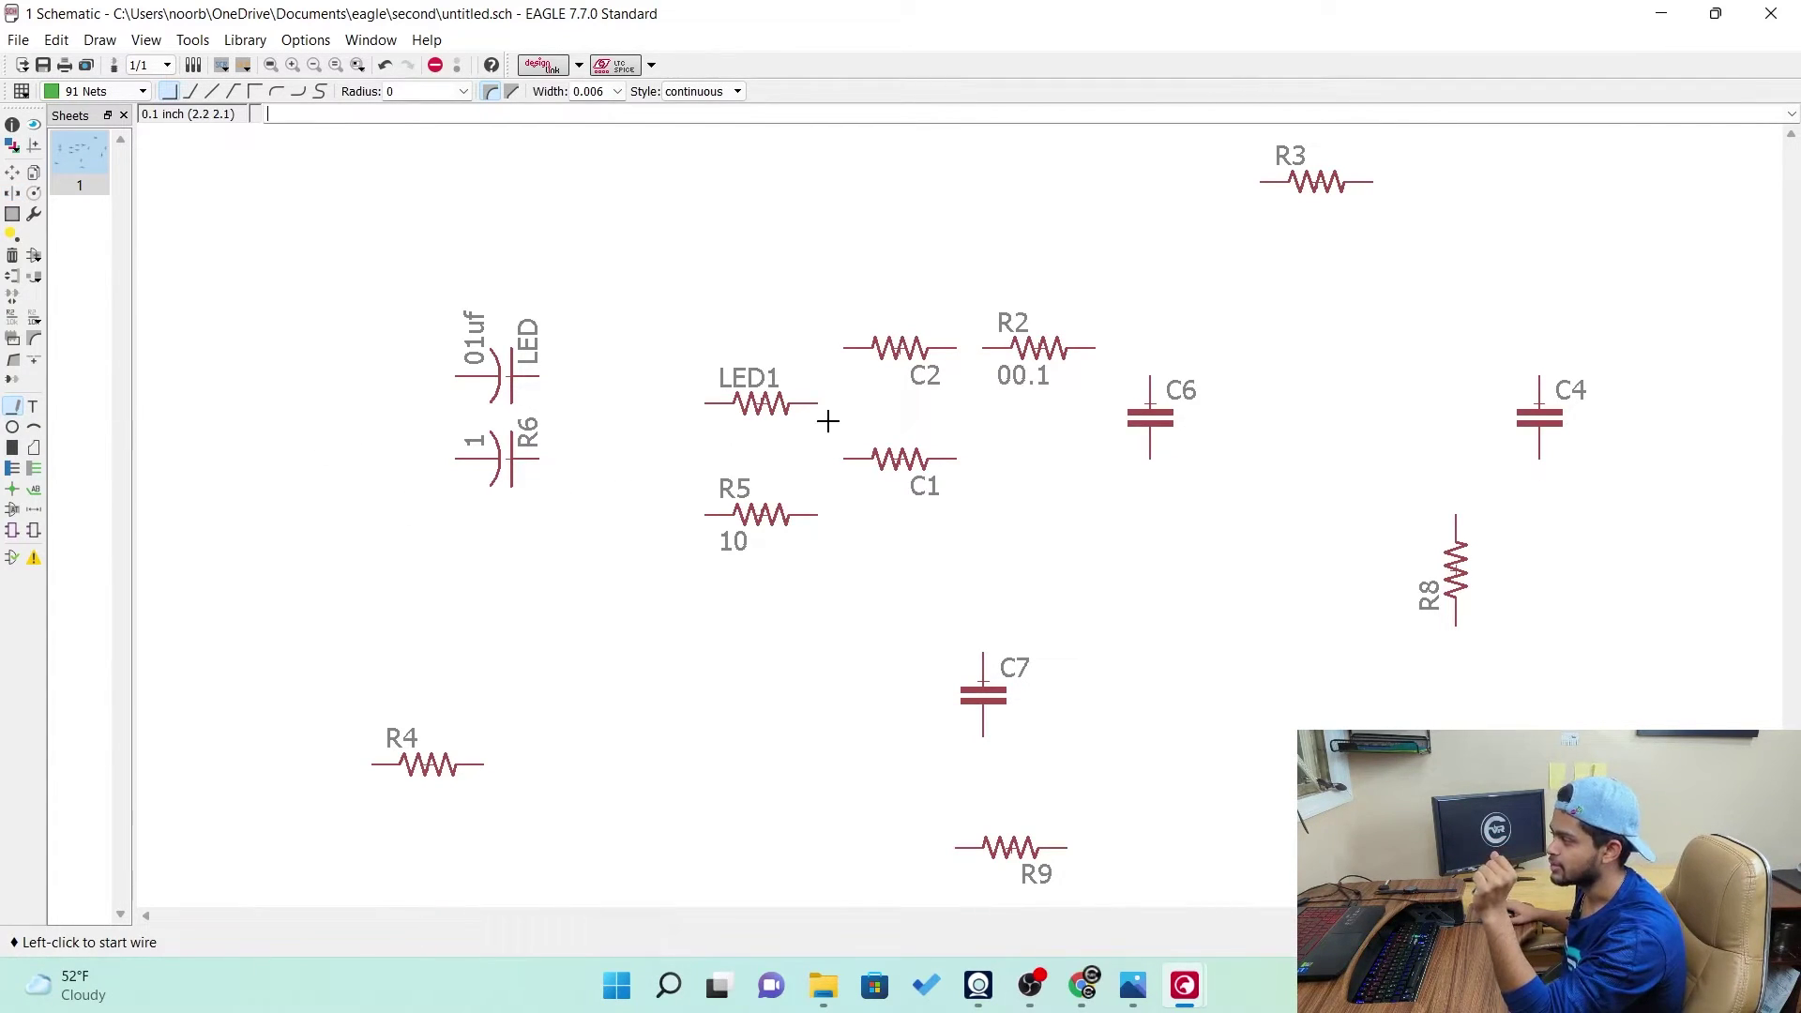
scroll(815, 405, up, 6)
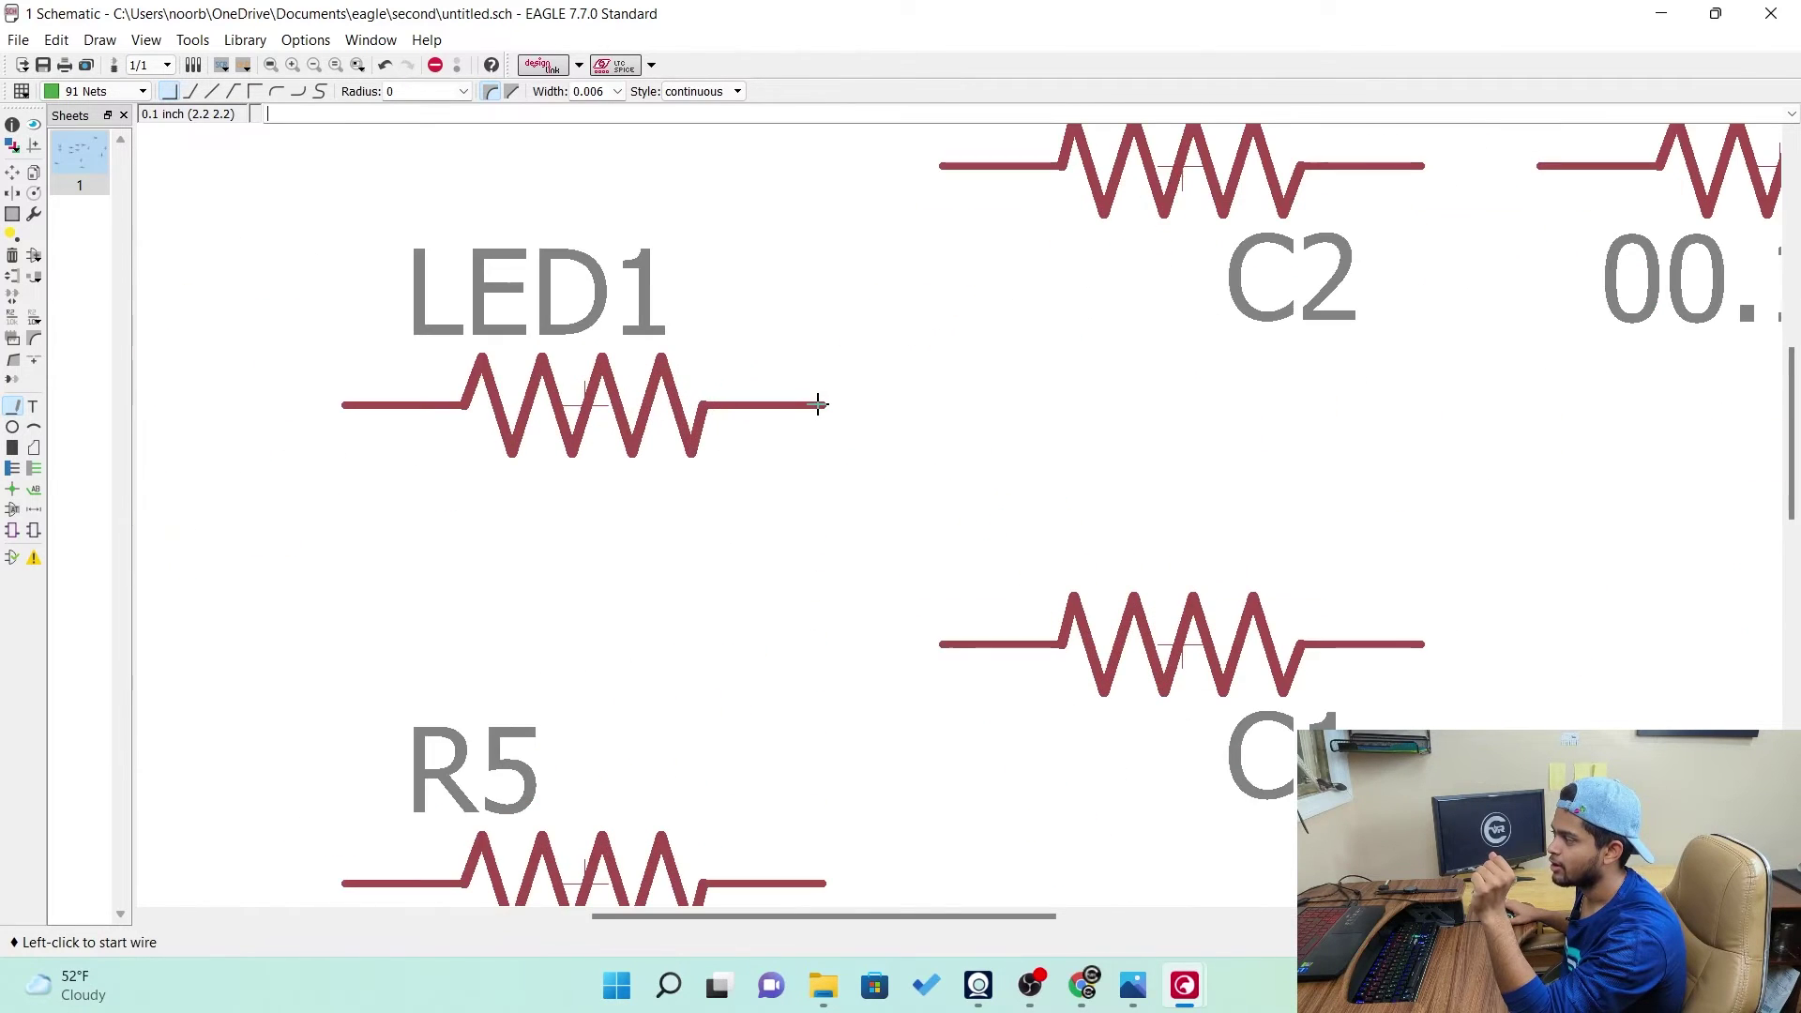
click(815, 407)
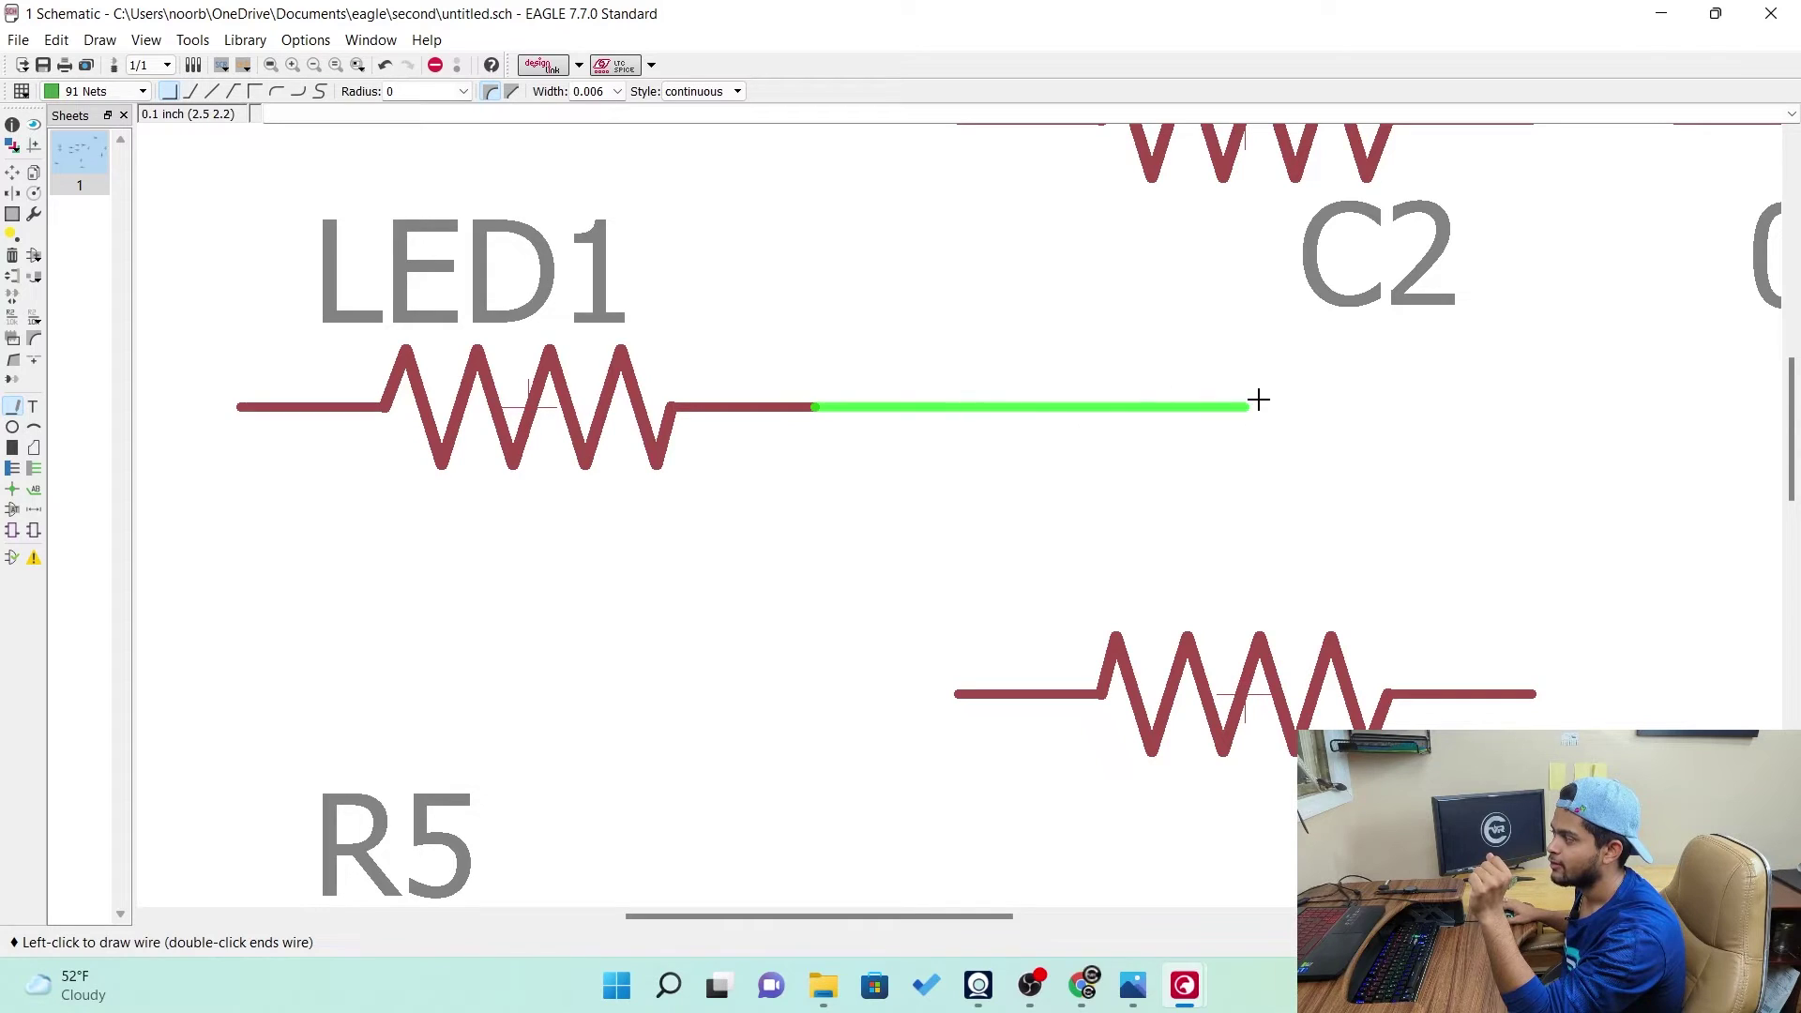
scroll(1094, 413, down, 5)
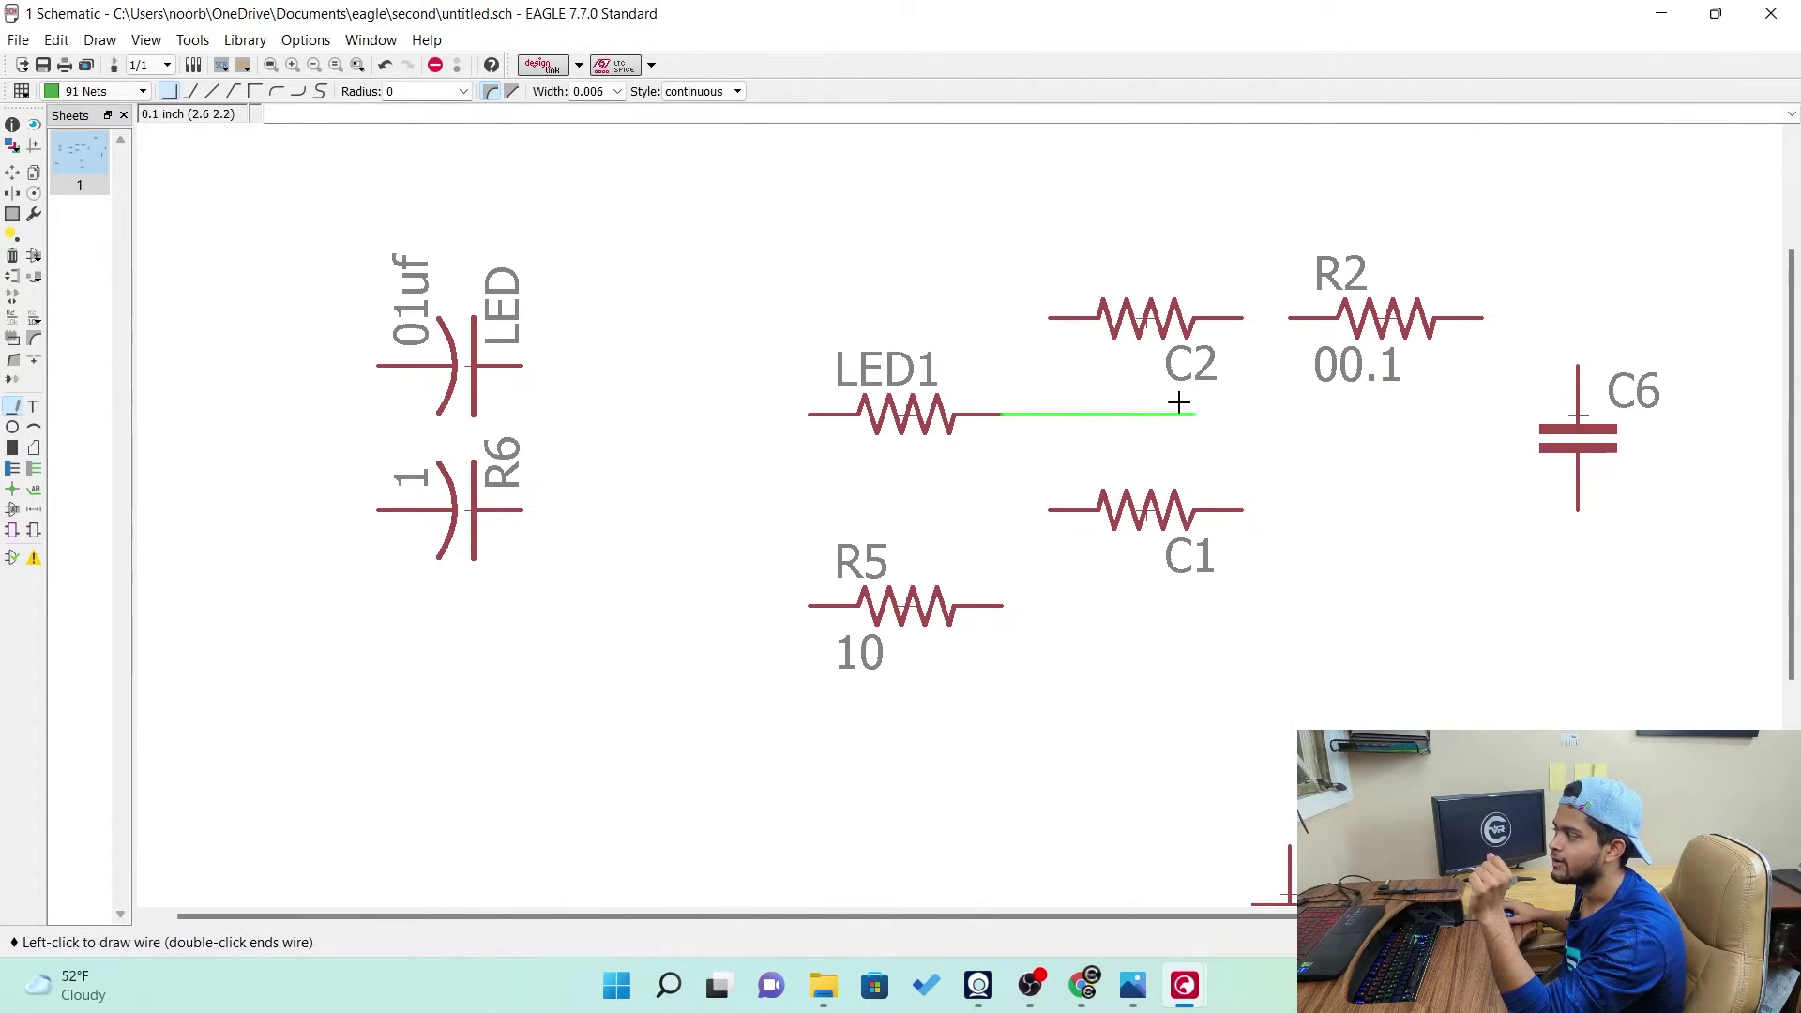
scroll(1055, 339, up, 1)
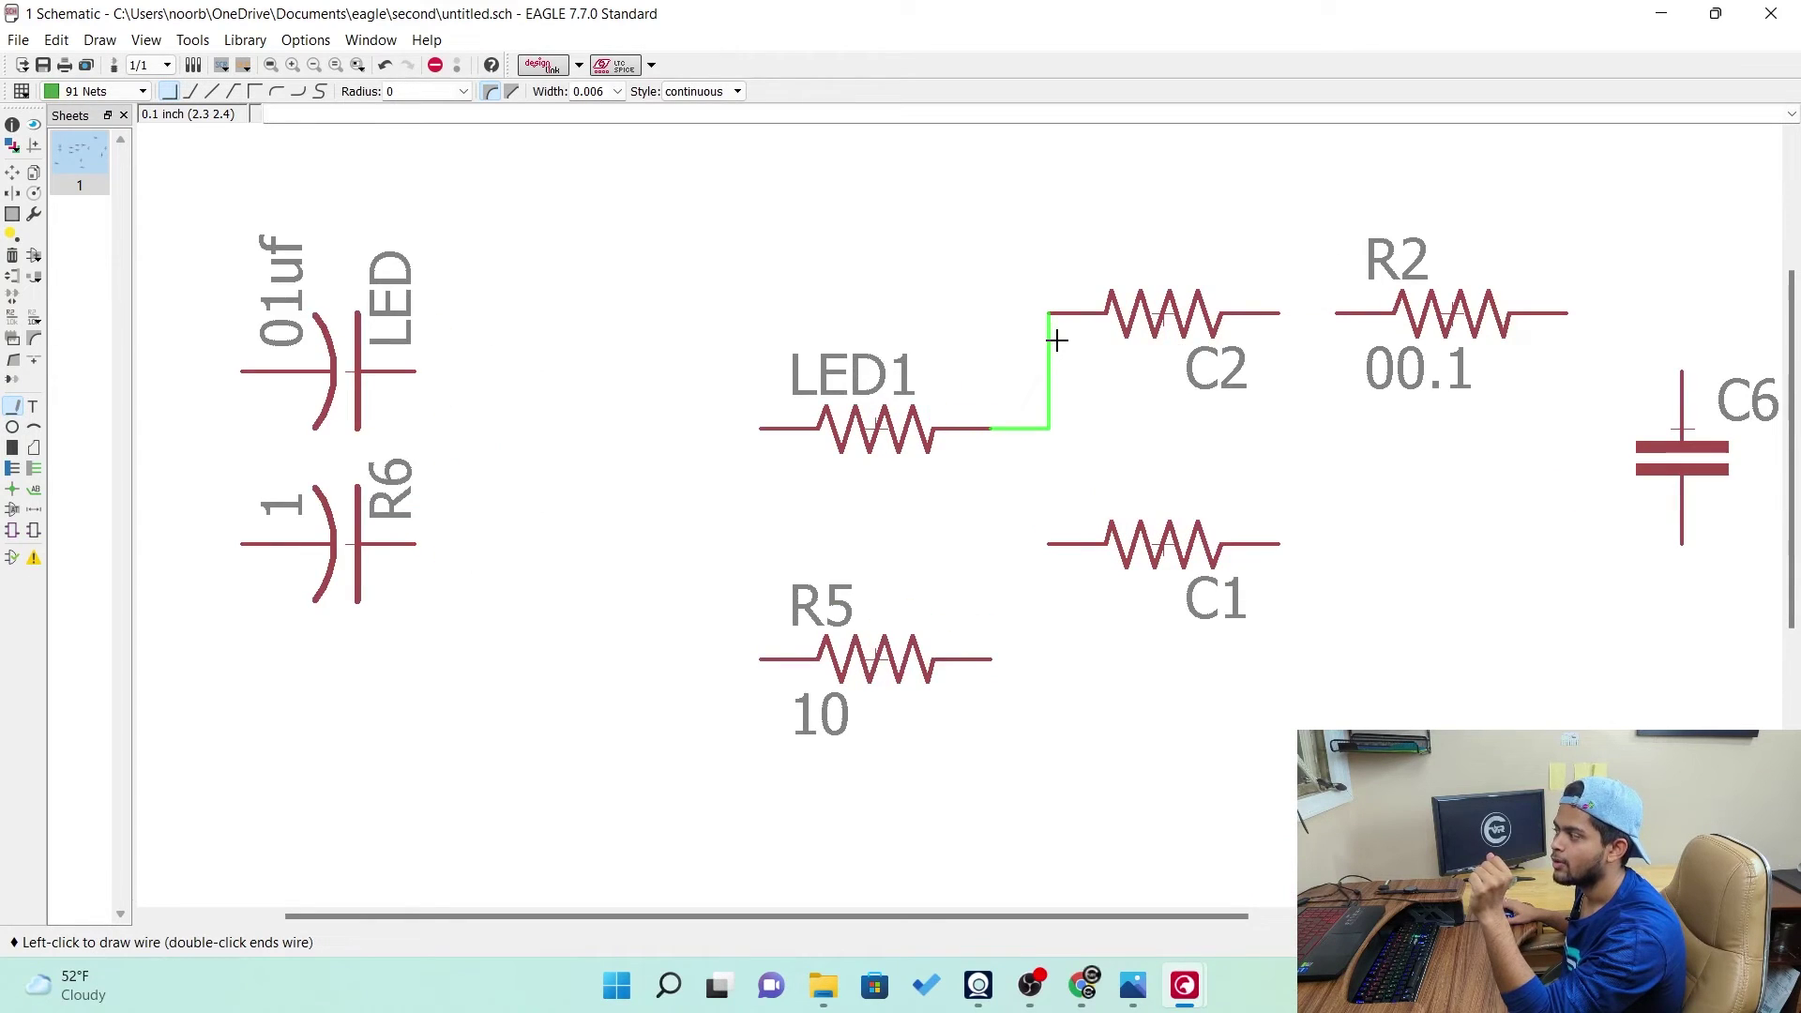
click(1048, 314)
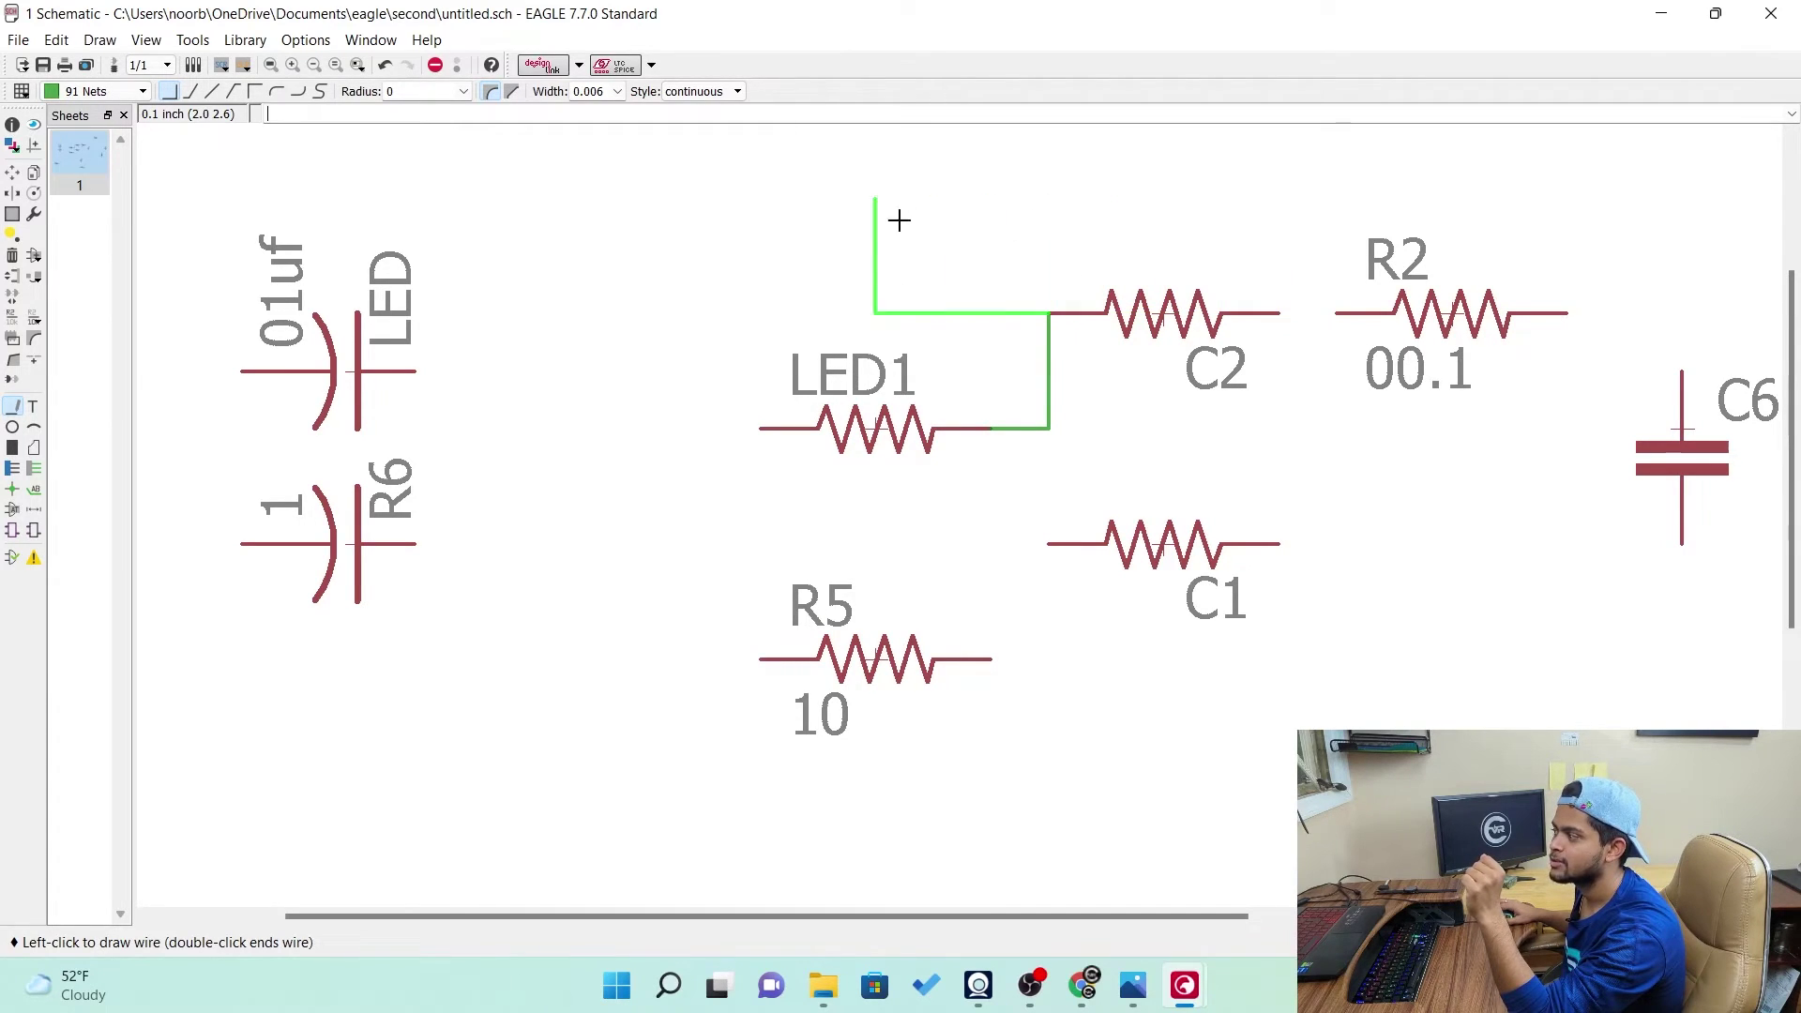
Continue the wire from C2's left end to the right pin of capacitor LED, then on to LED1's left end
click(413, 371)
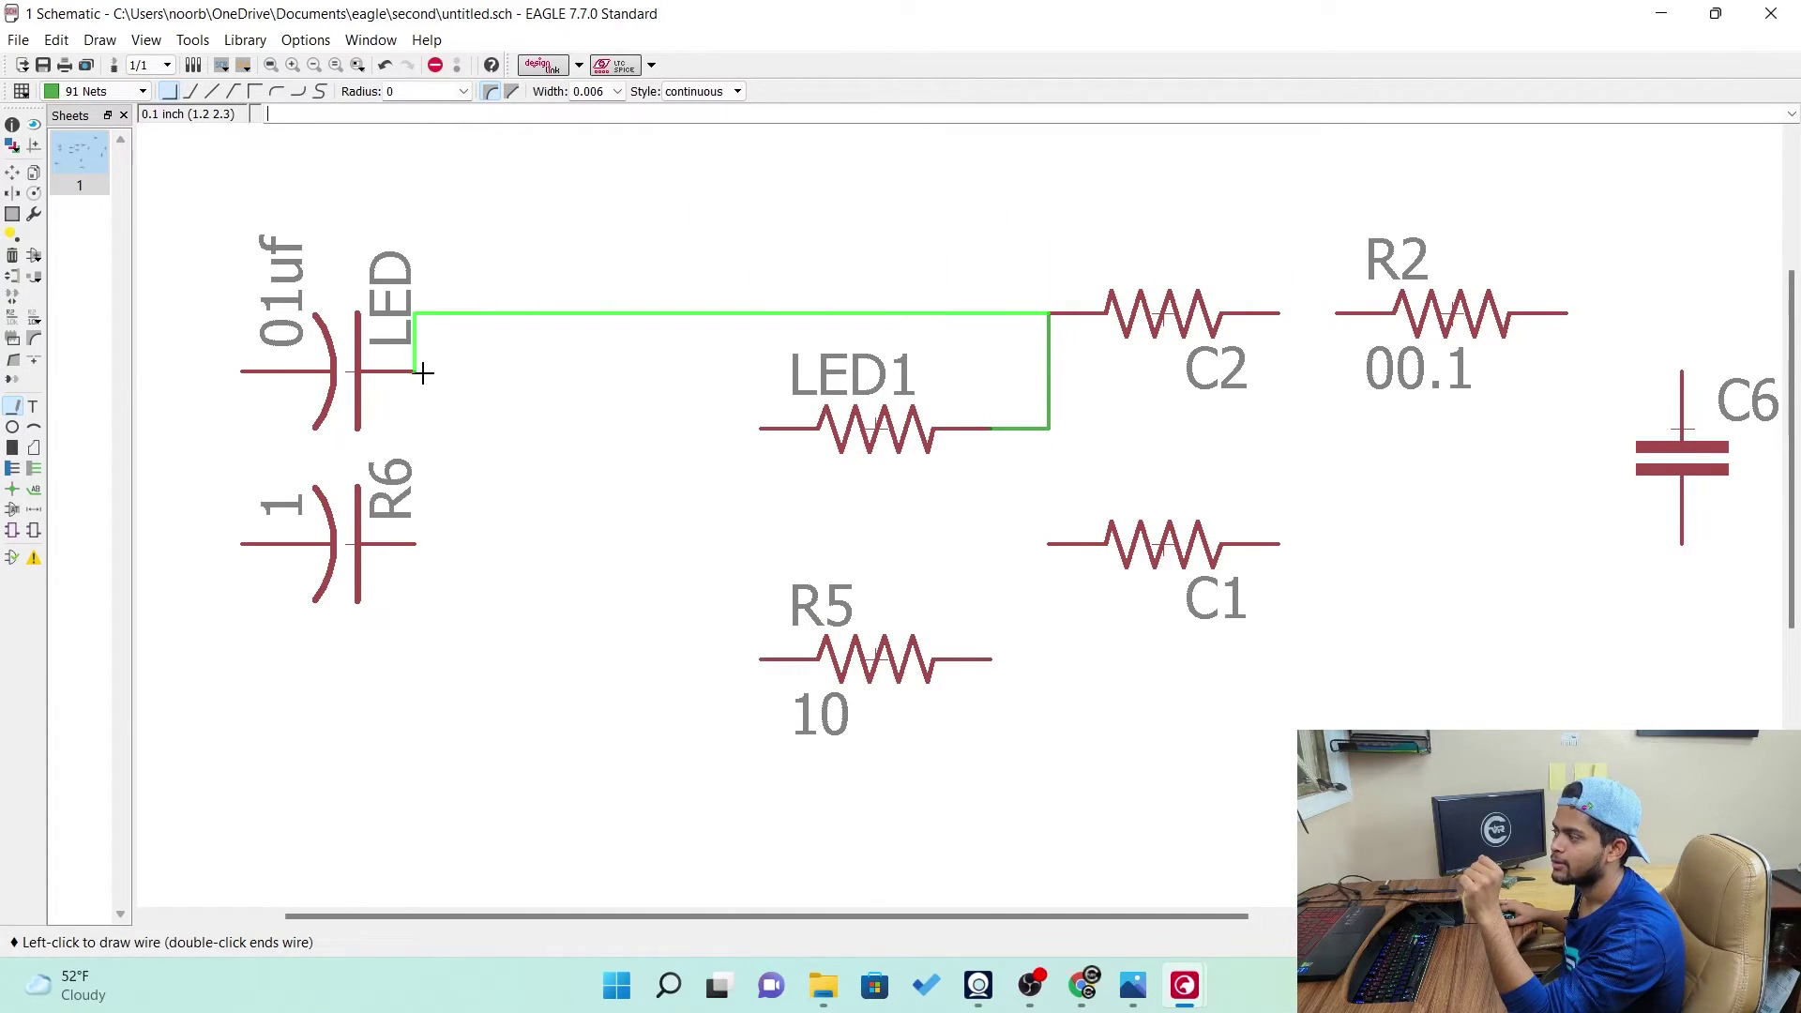
click(414, 372)
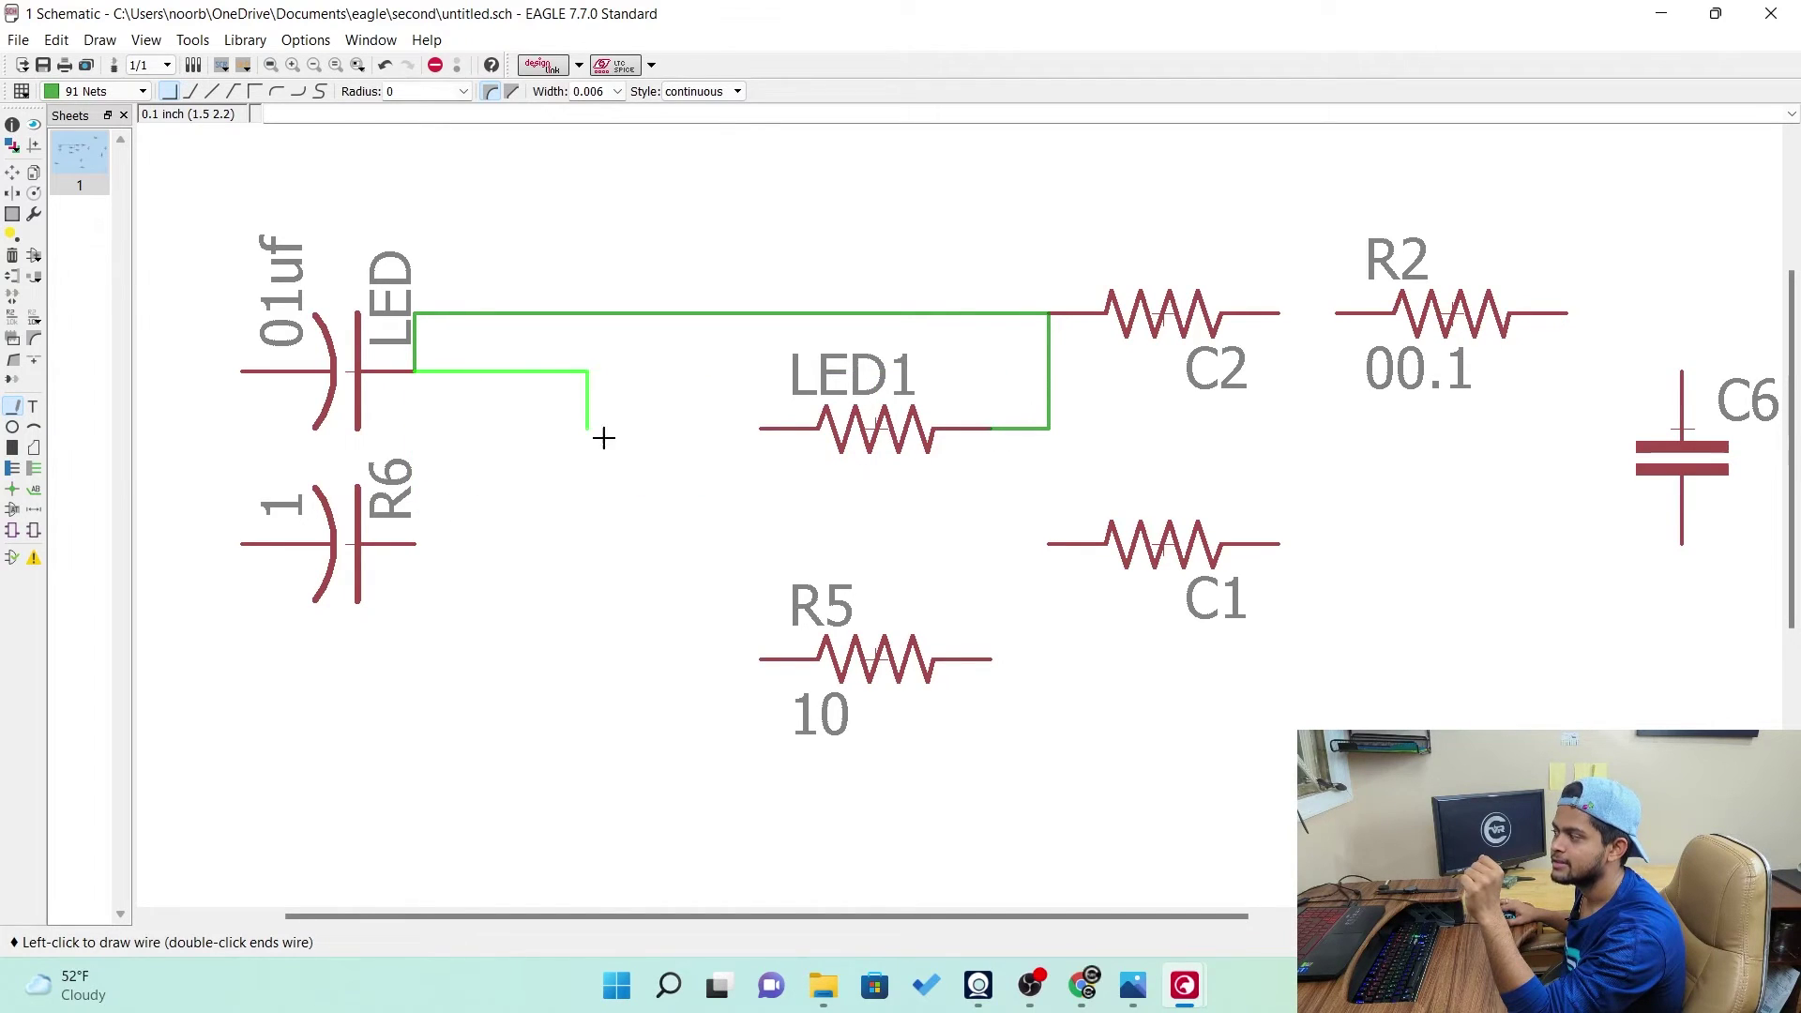
click(761, 428)
click(761, 428)
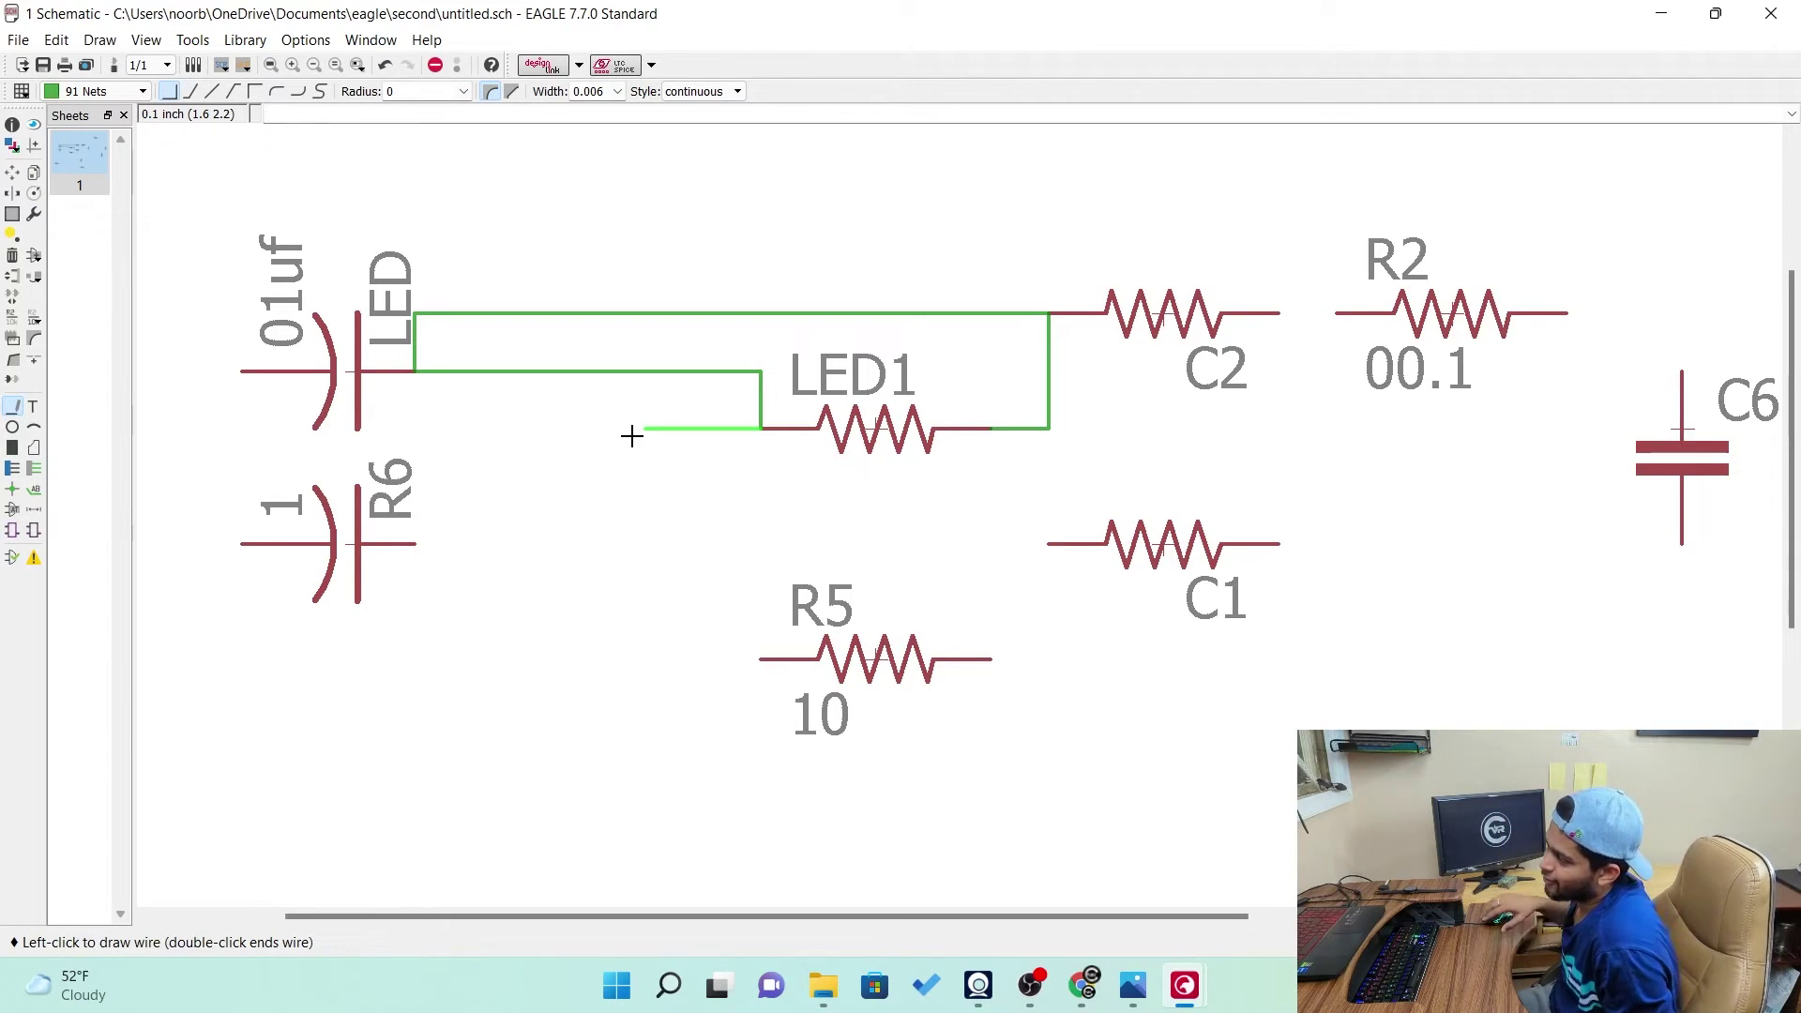
Extend the wire from LED1's left end through a stepped, right-angled path to R5's left end and finish it there
click(631, 436)
double_click(631, 543)
click(692, 522)
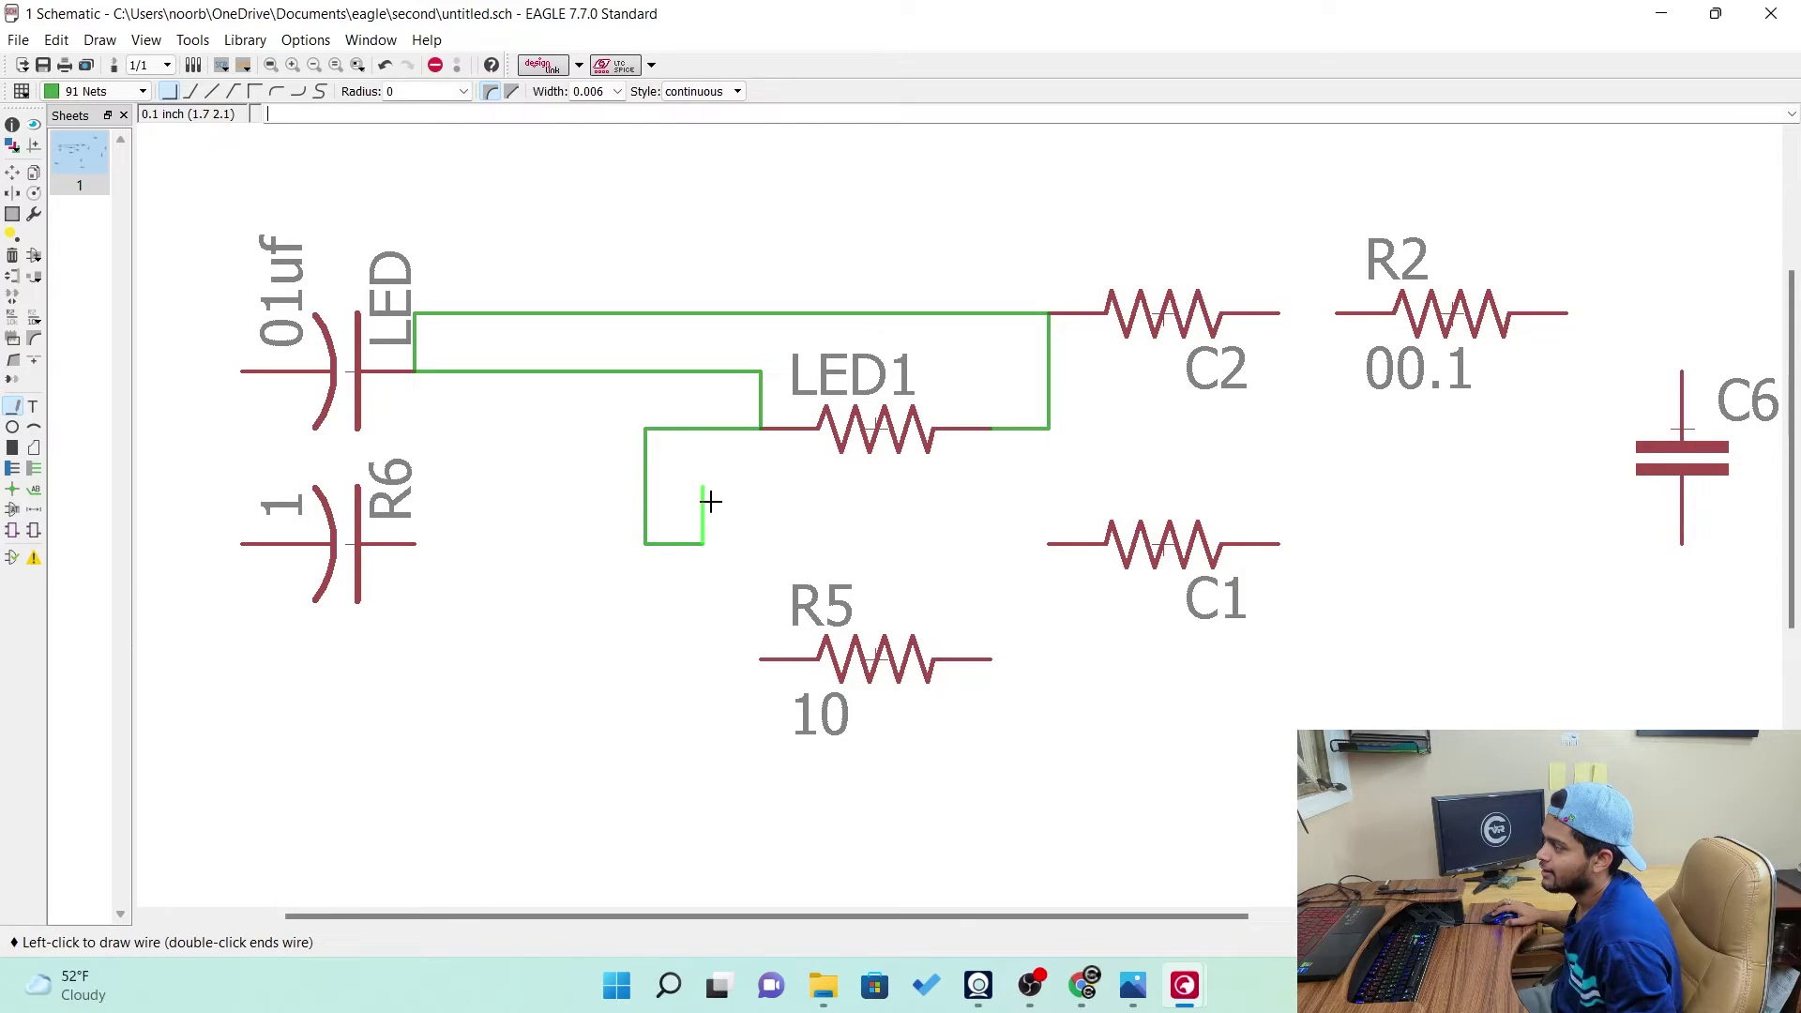
click(762, 486)
click(761, 659)
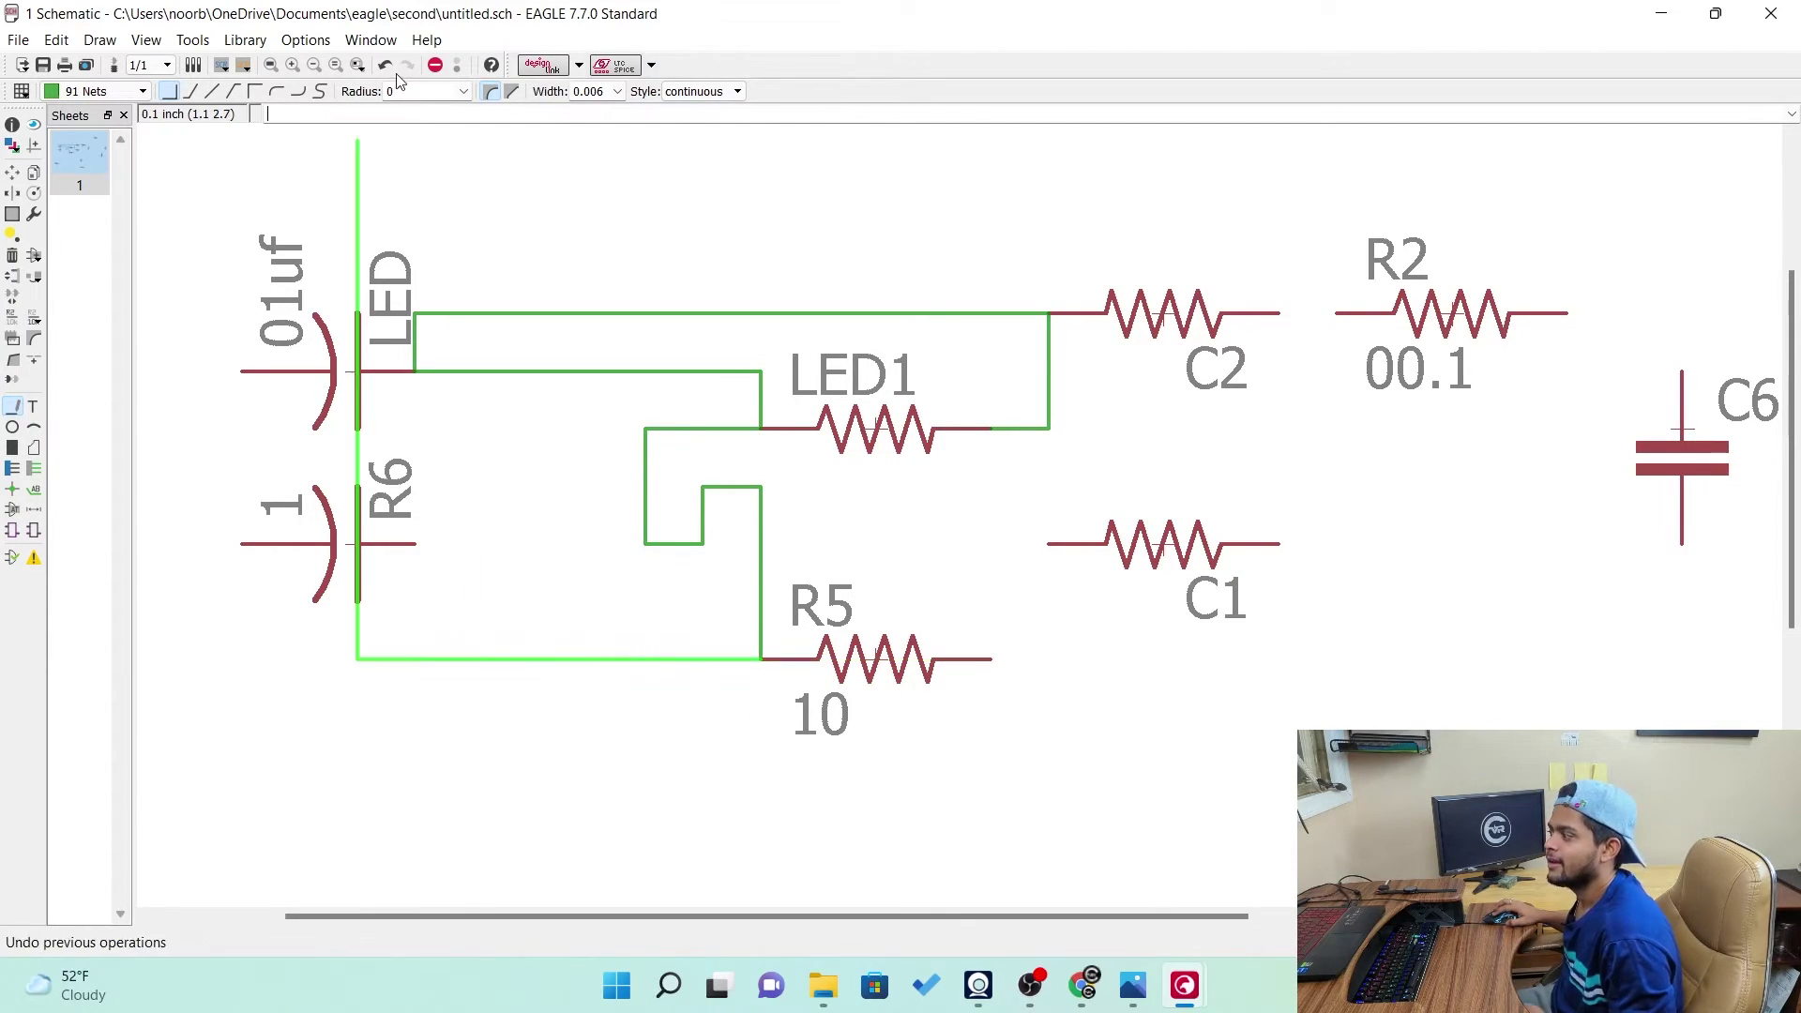
key(Escape)
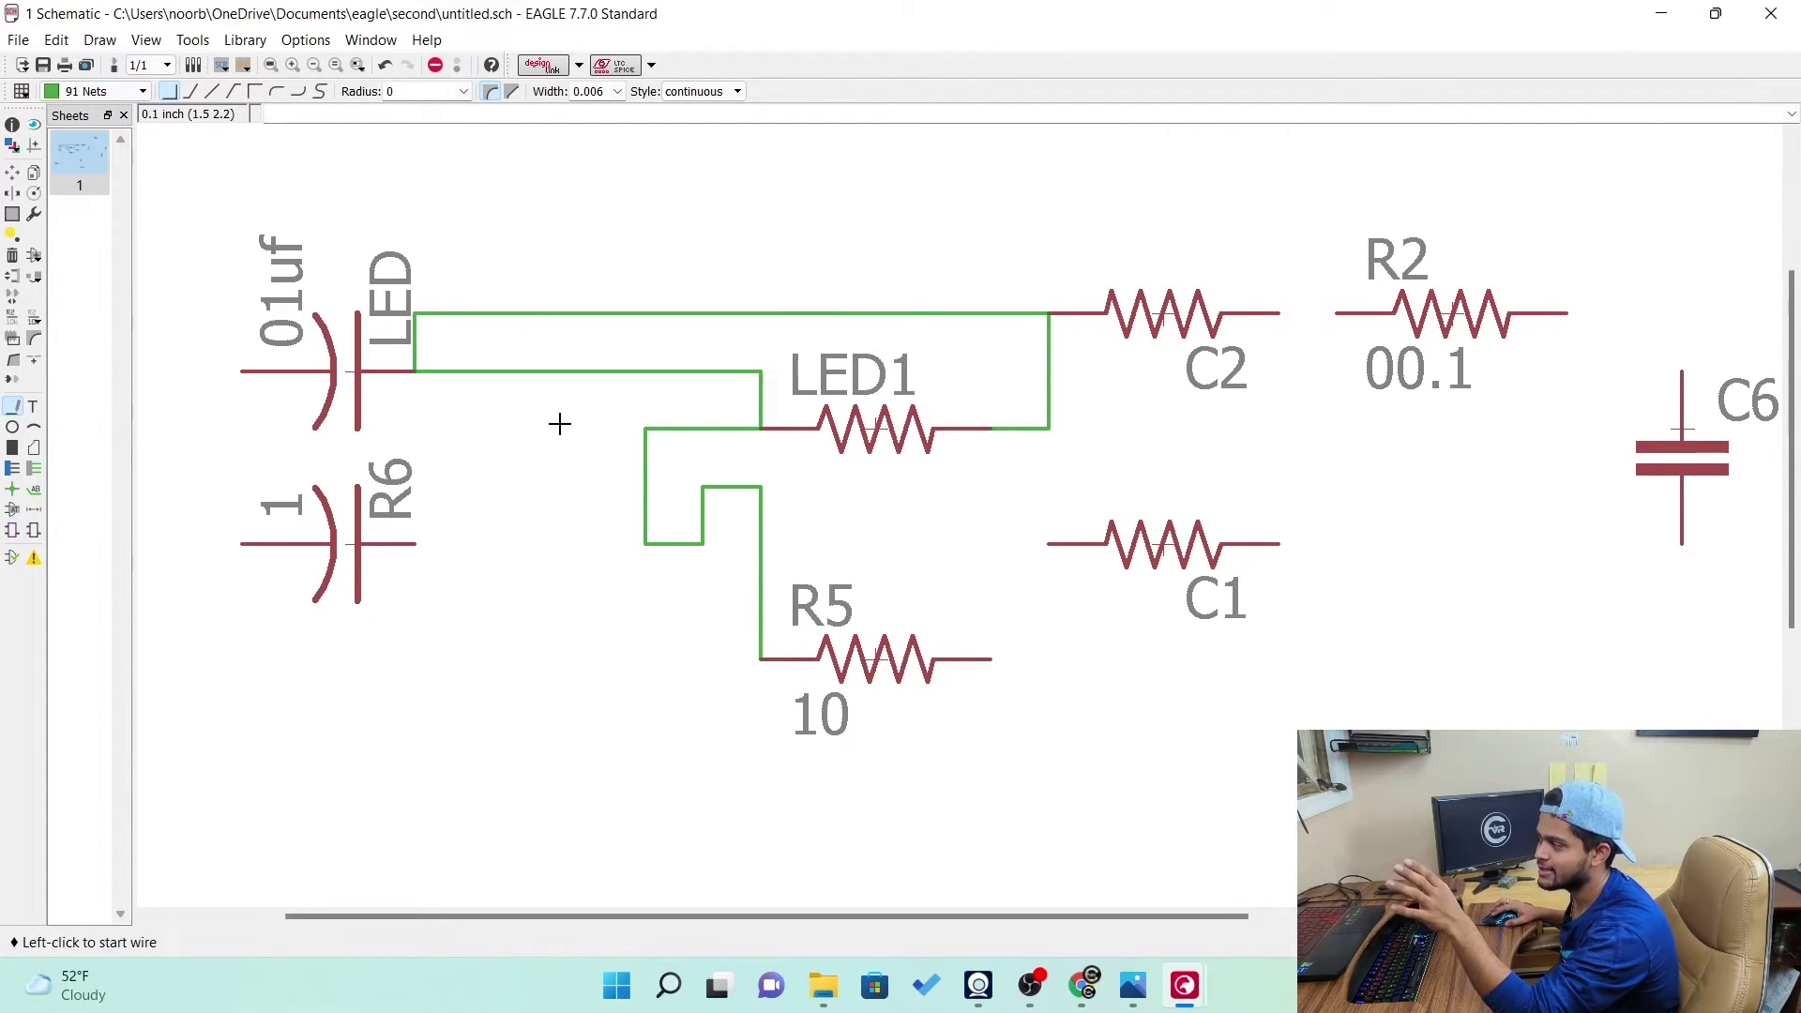
Highlight the wired net with Show and examine which pins of LED, LED1, C2 and R5 it connects
click(35, 125)
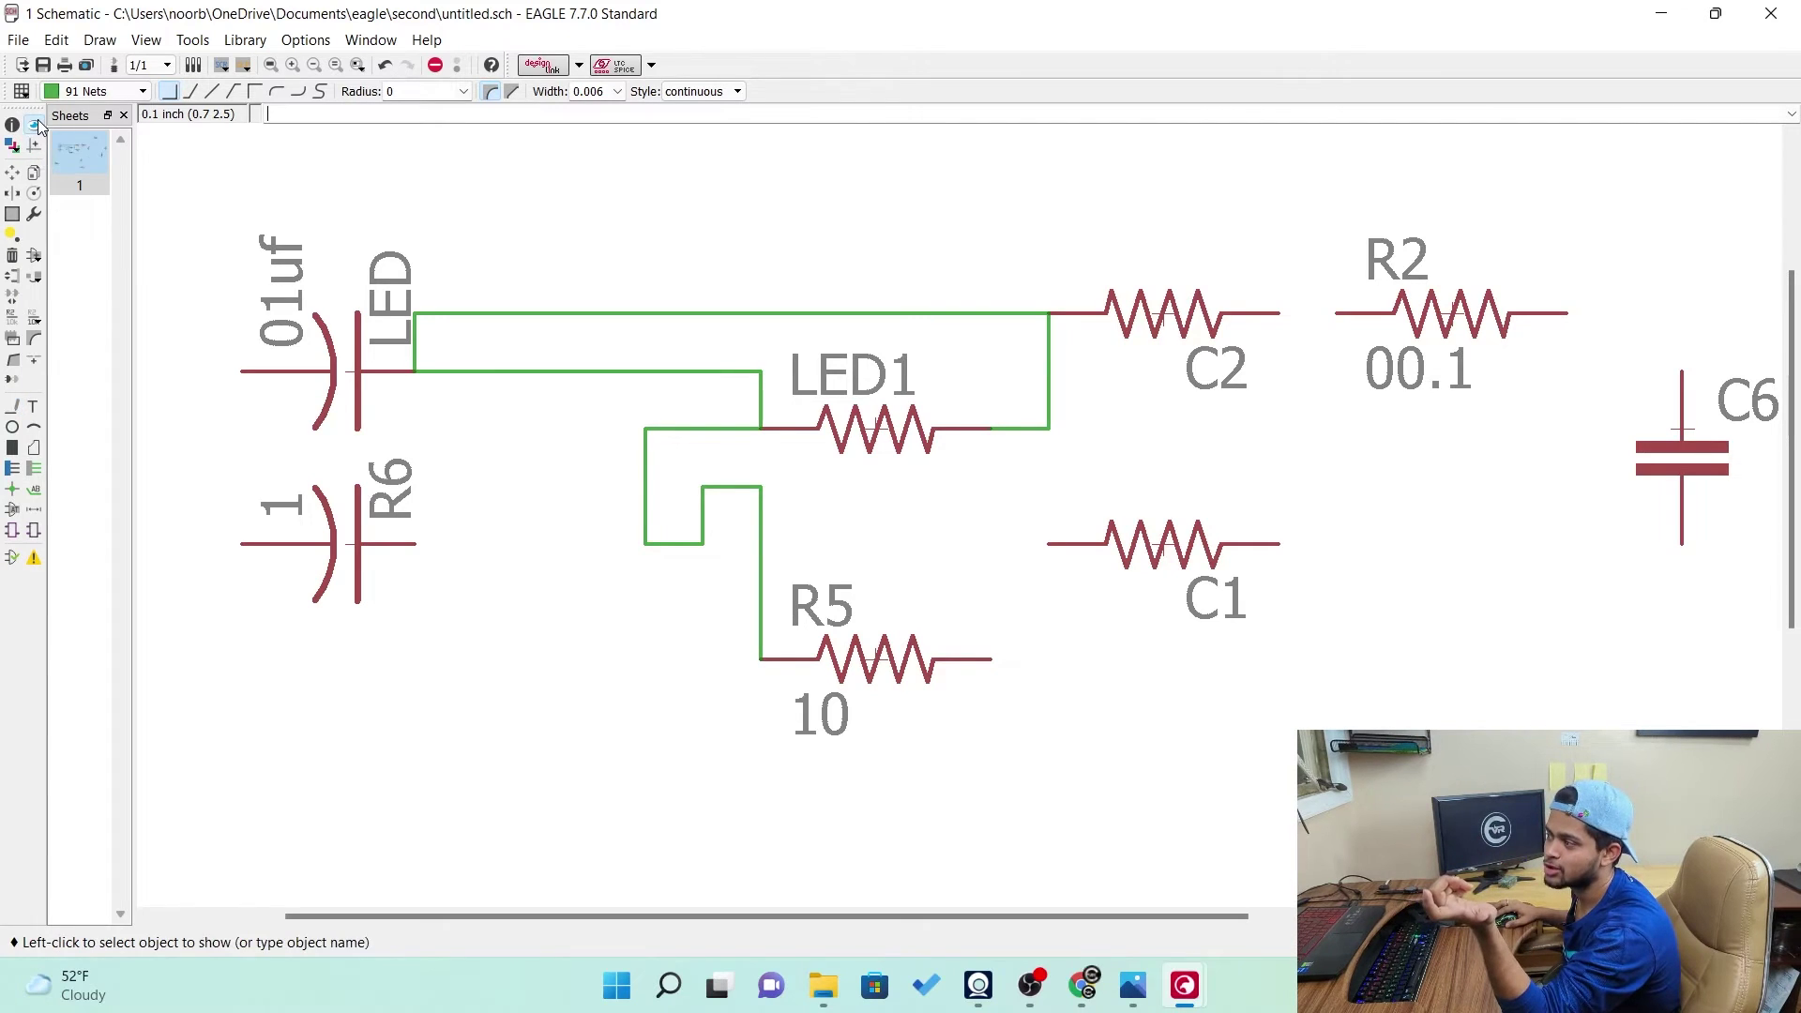
click(505, 313)
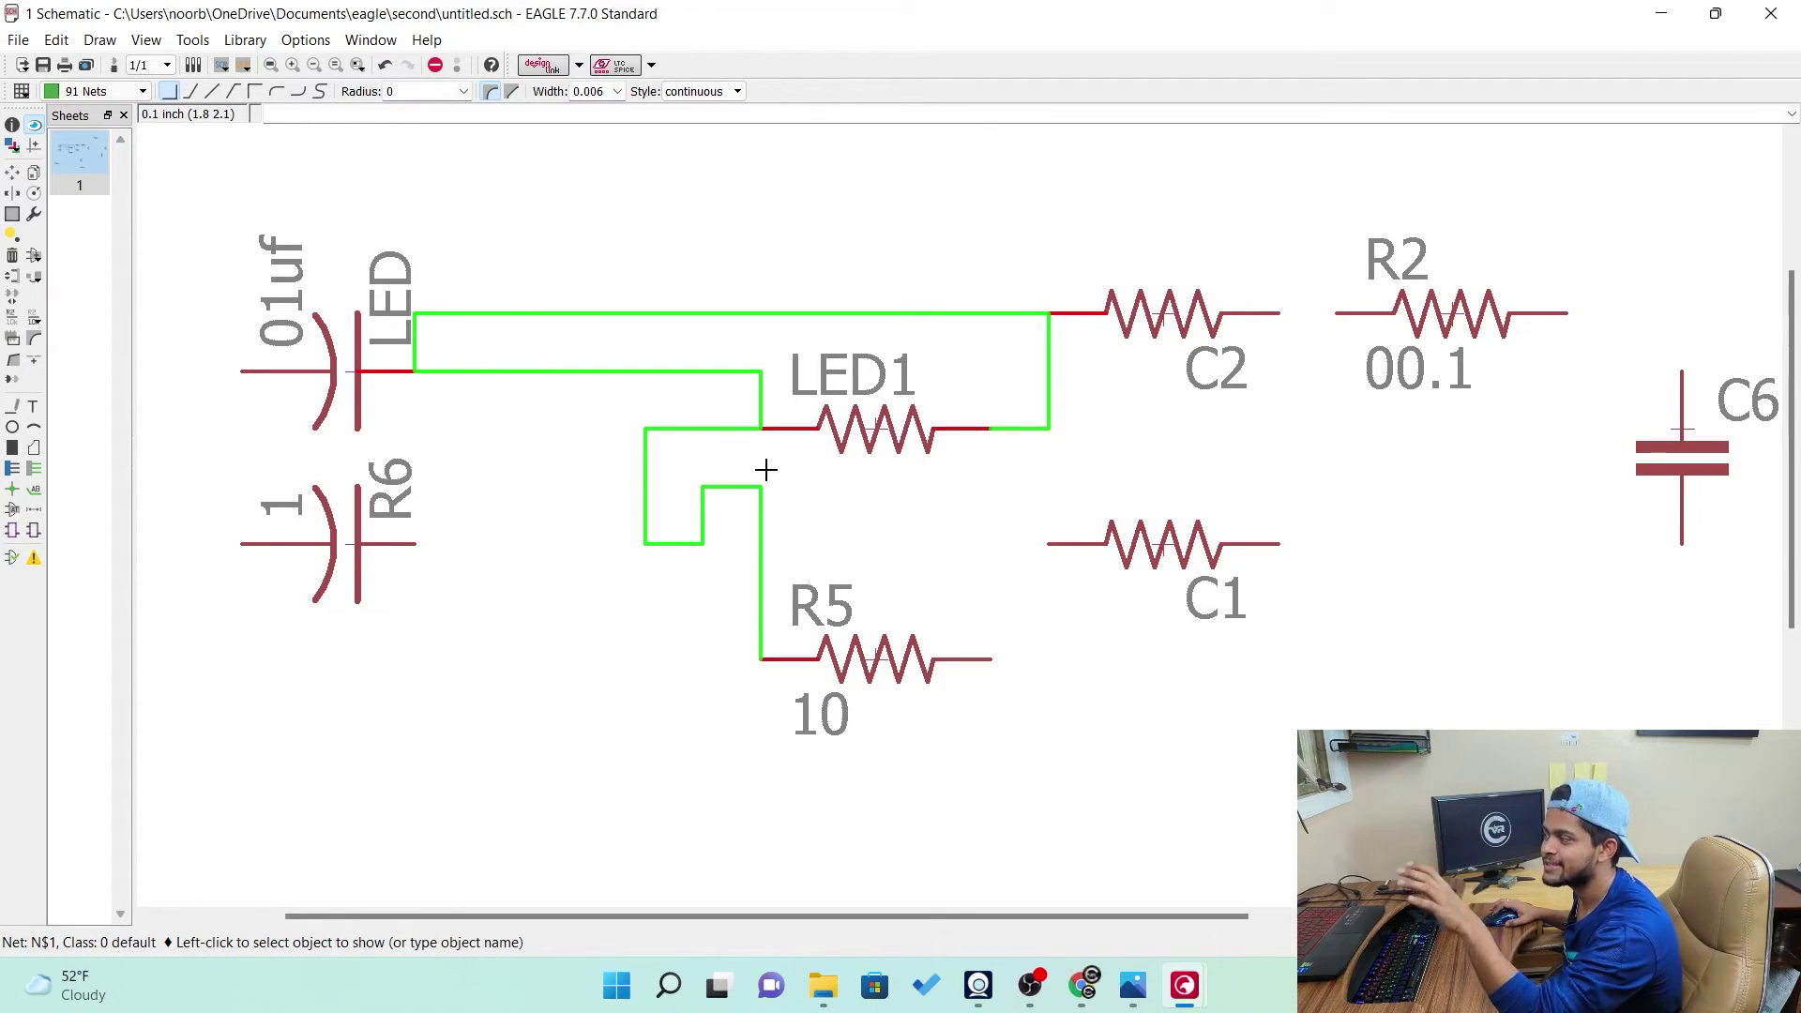
scroll(935, 414, up, 2)
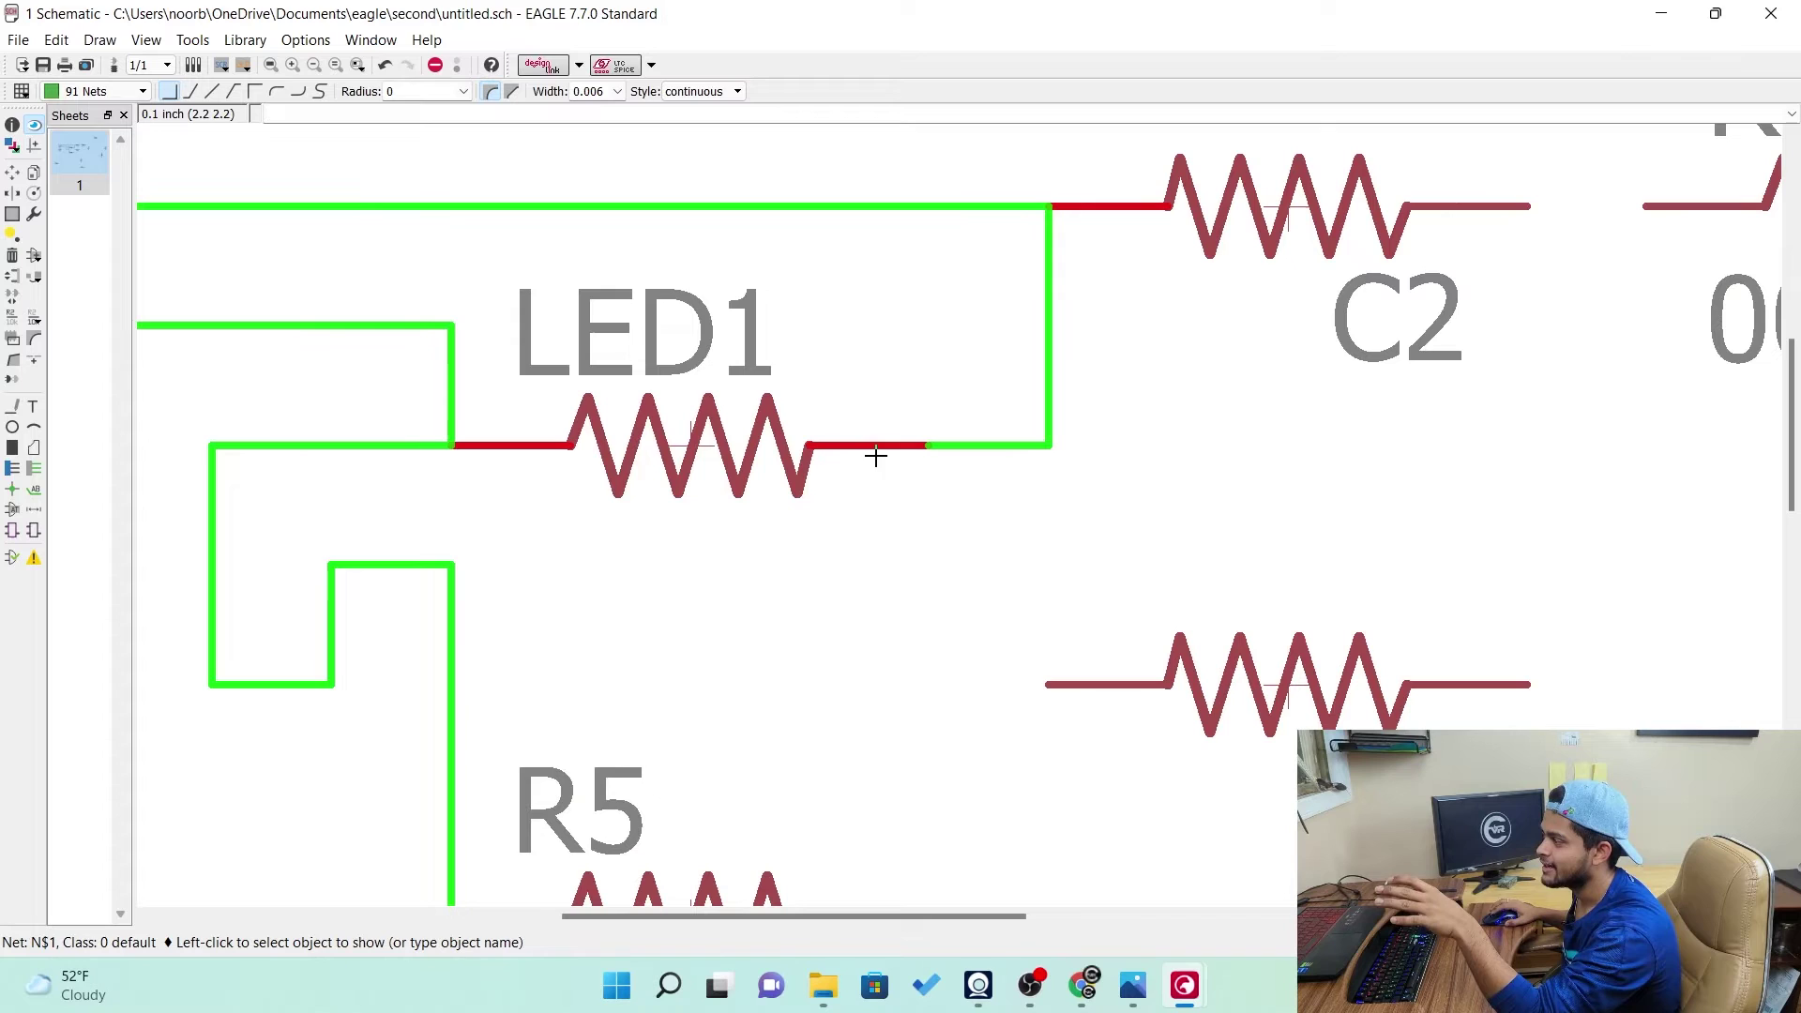
scroll(656, 451, up, 1)
scroll(1114, 206, down, 2)
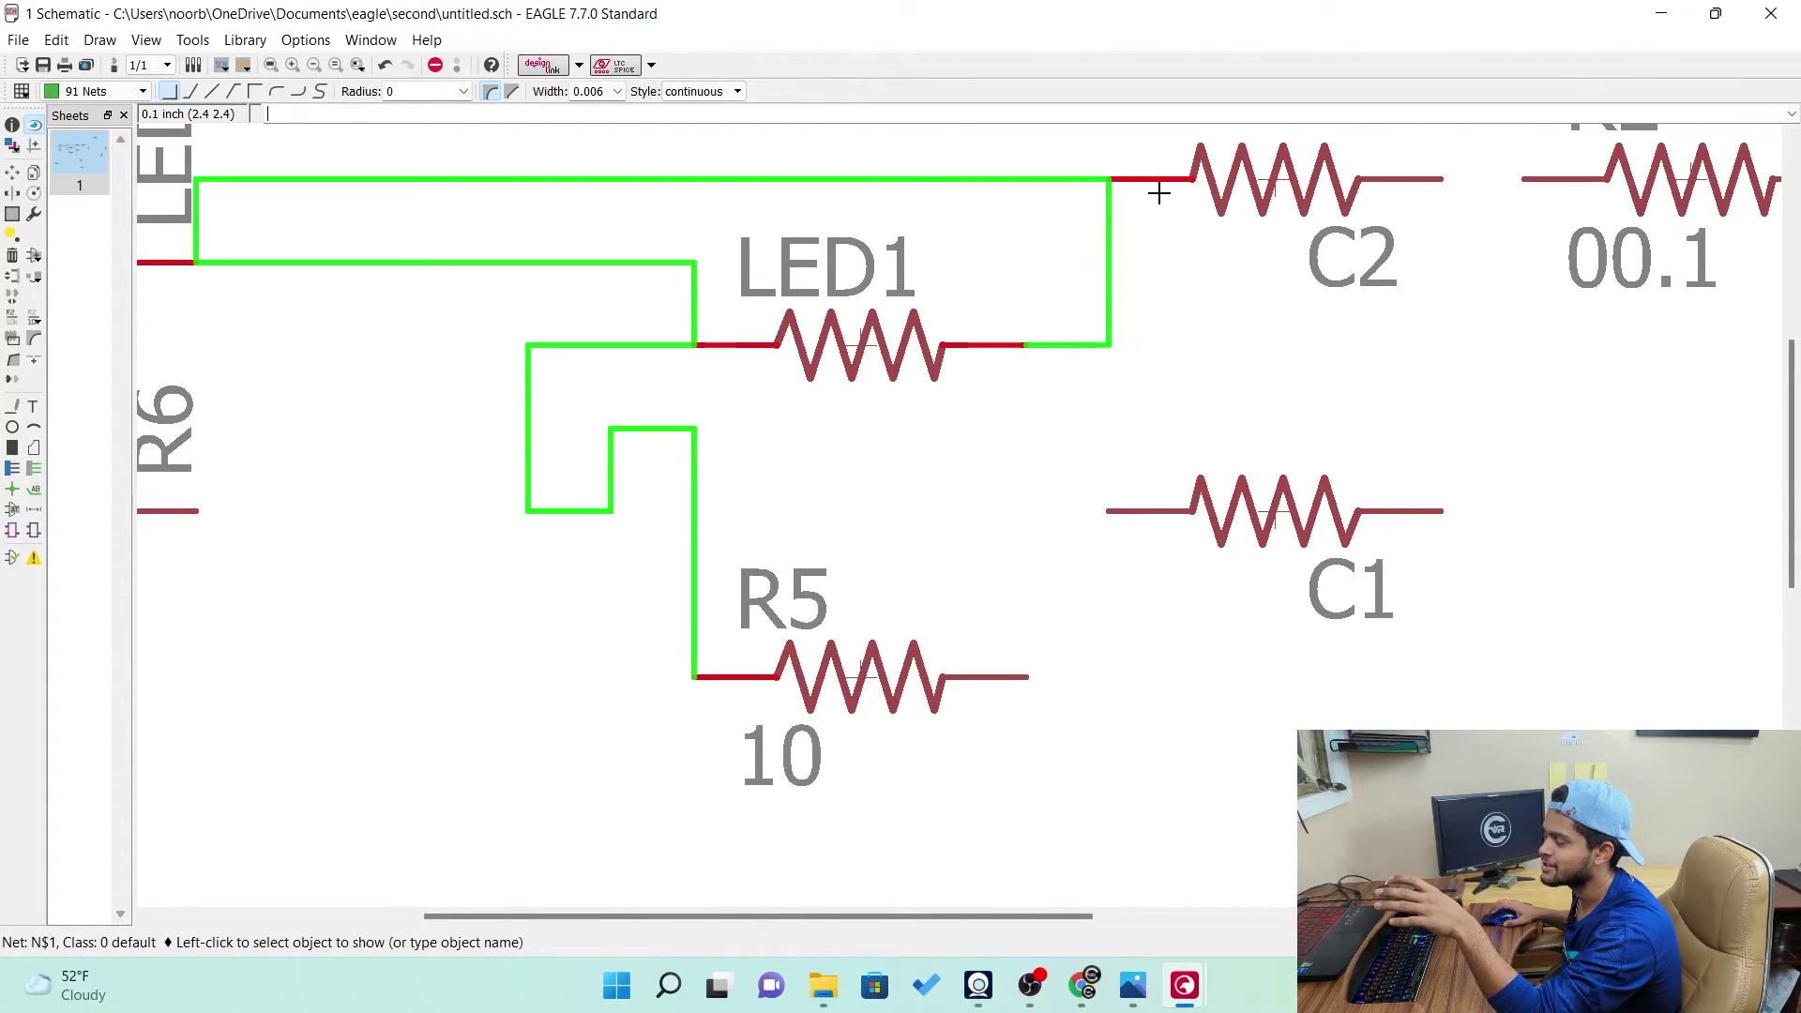
scroll(170, 262, down, 2)
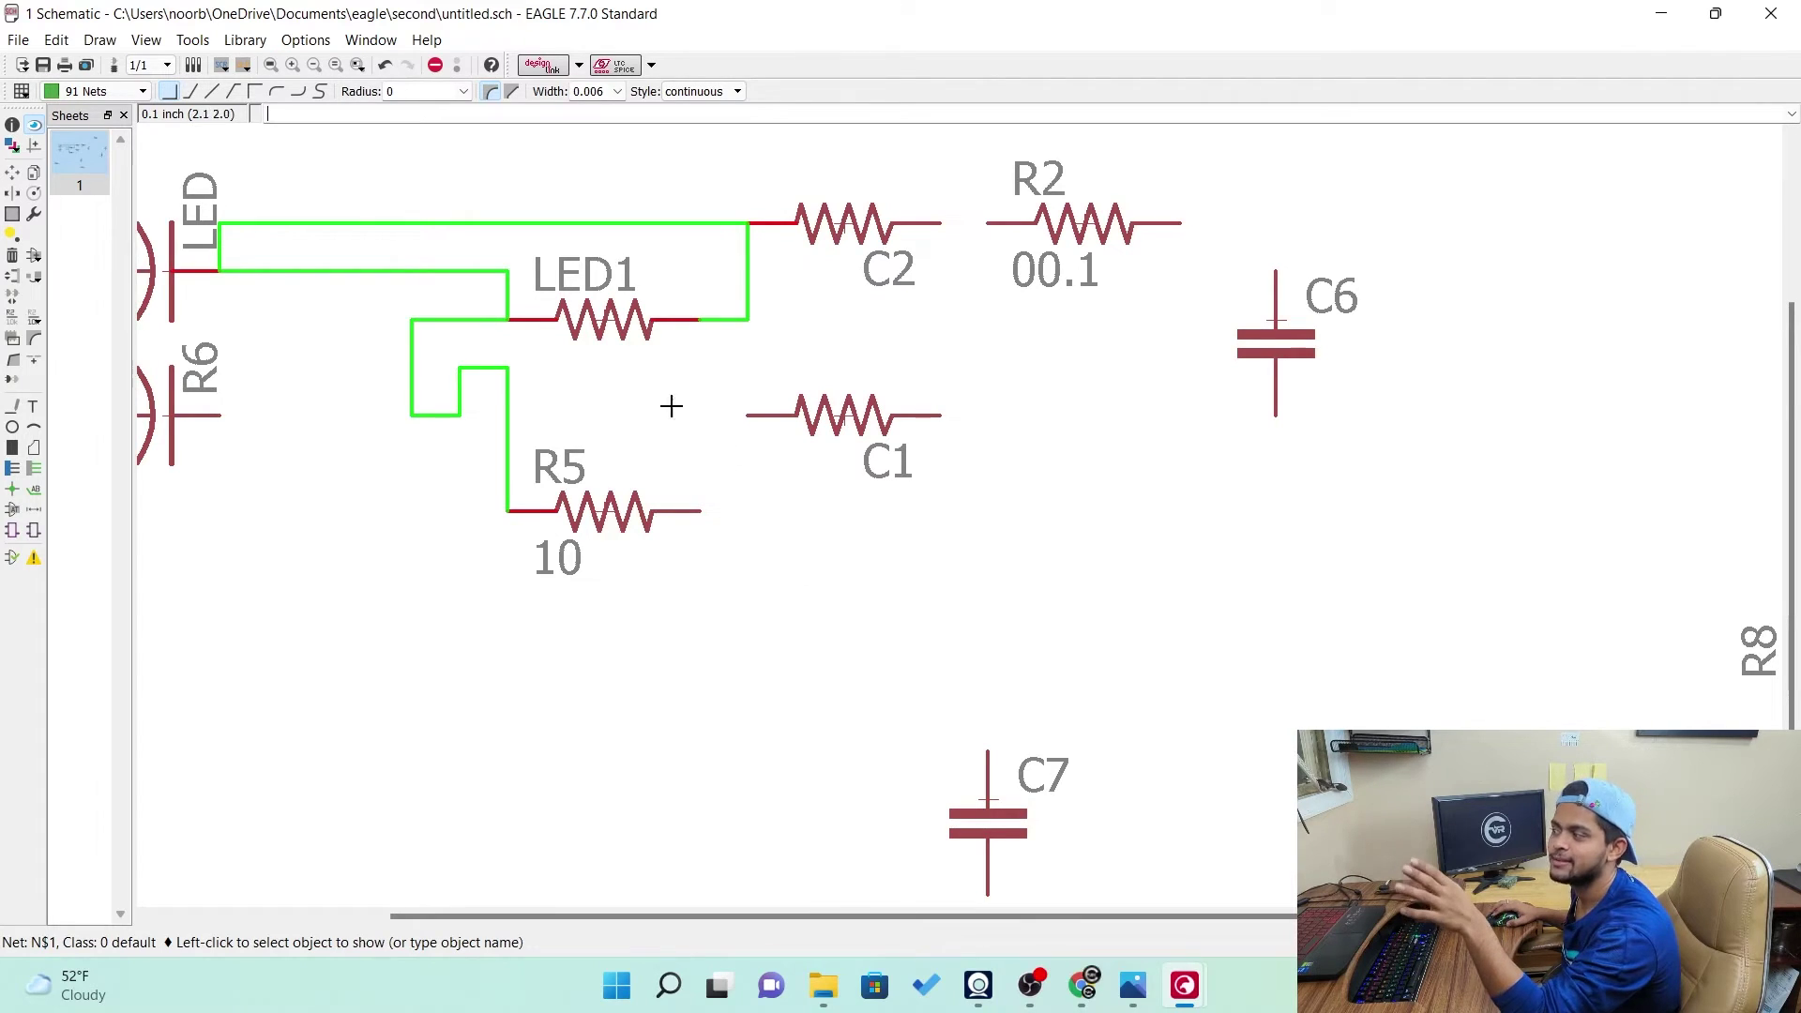
click(274, 64)
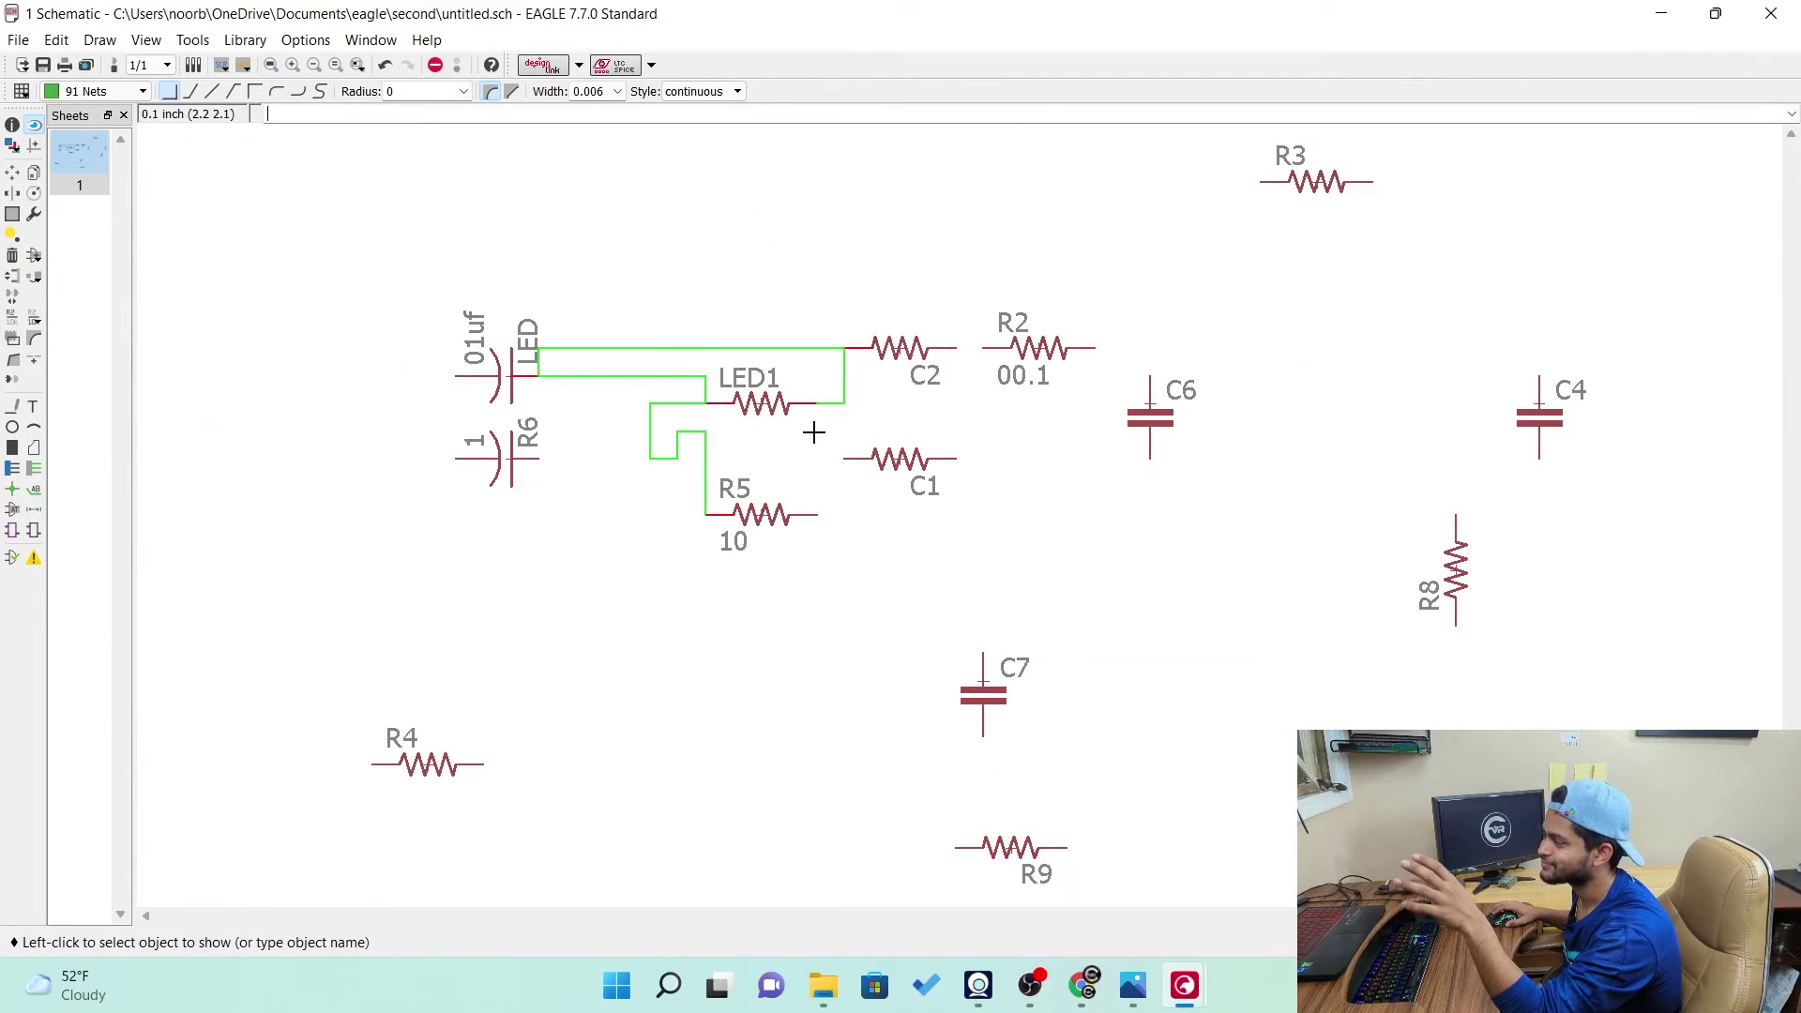
scroll(807, 431, up, 2)
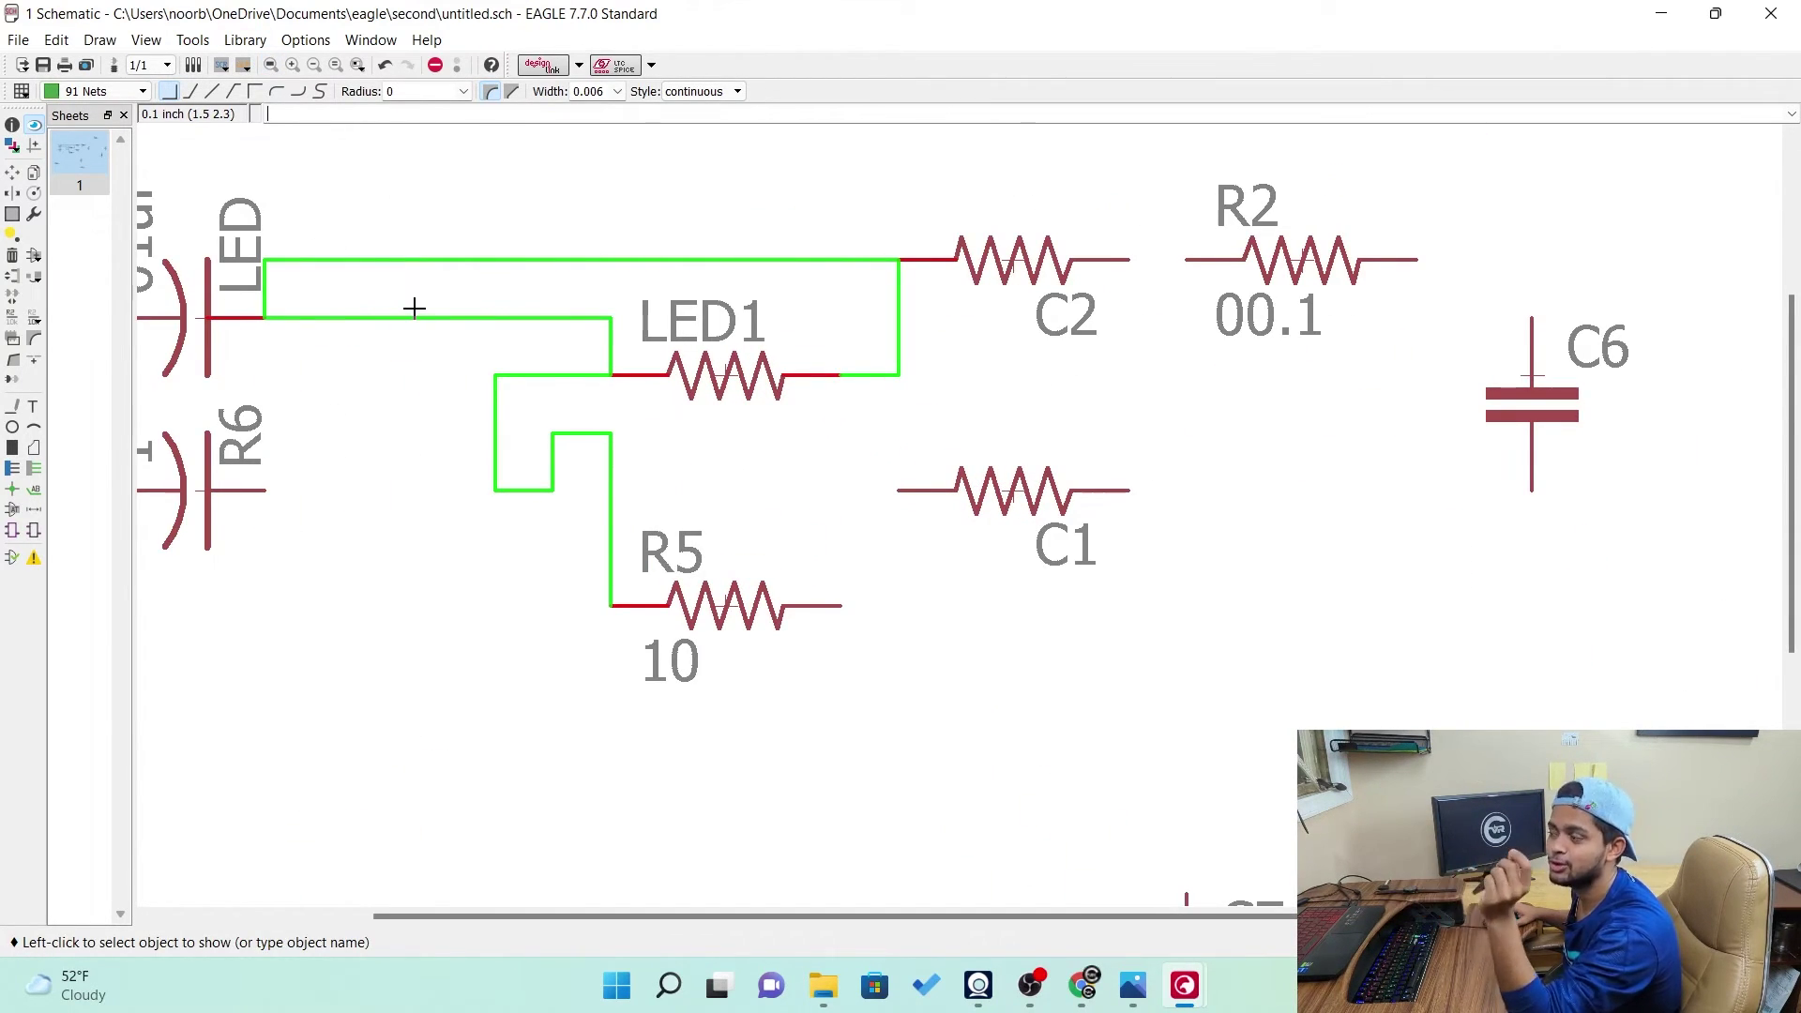
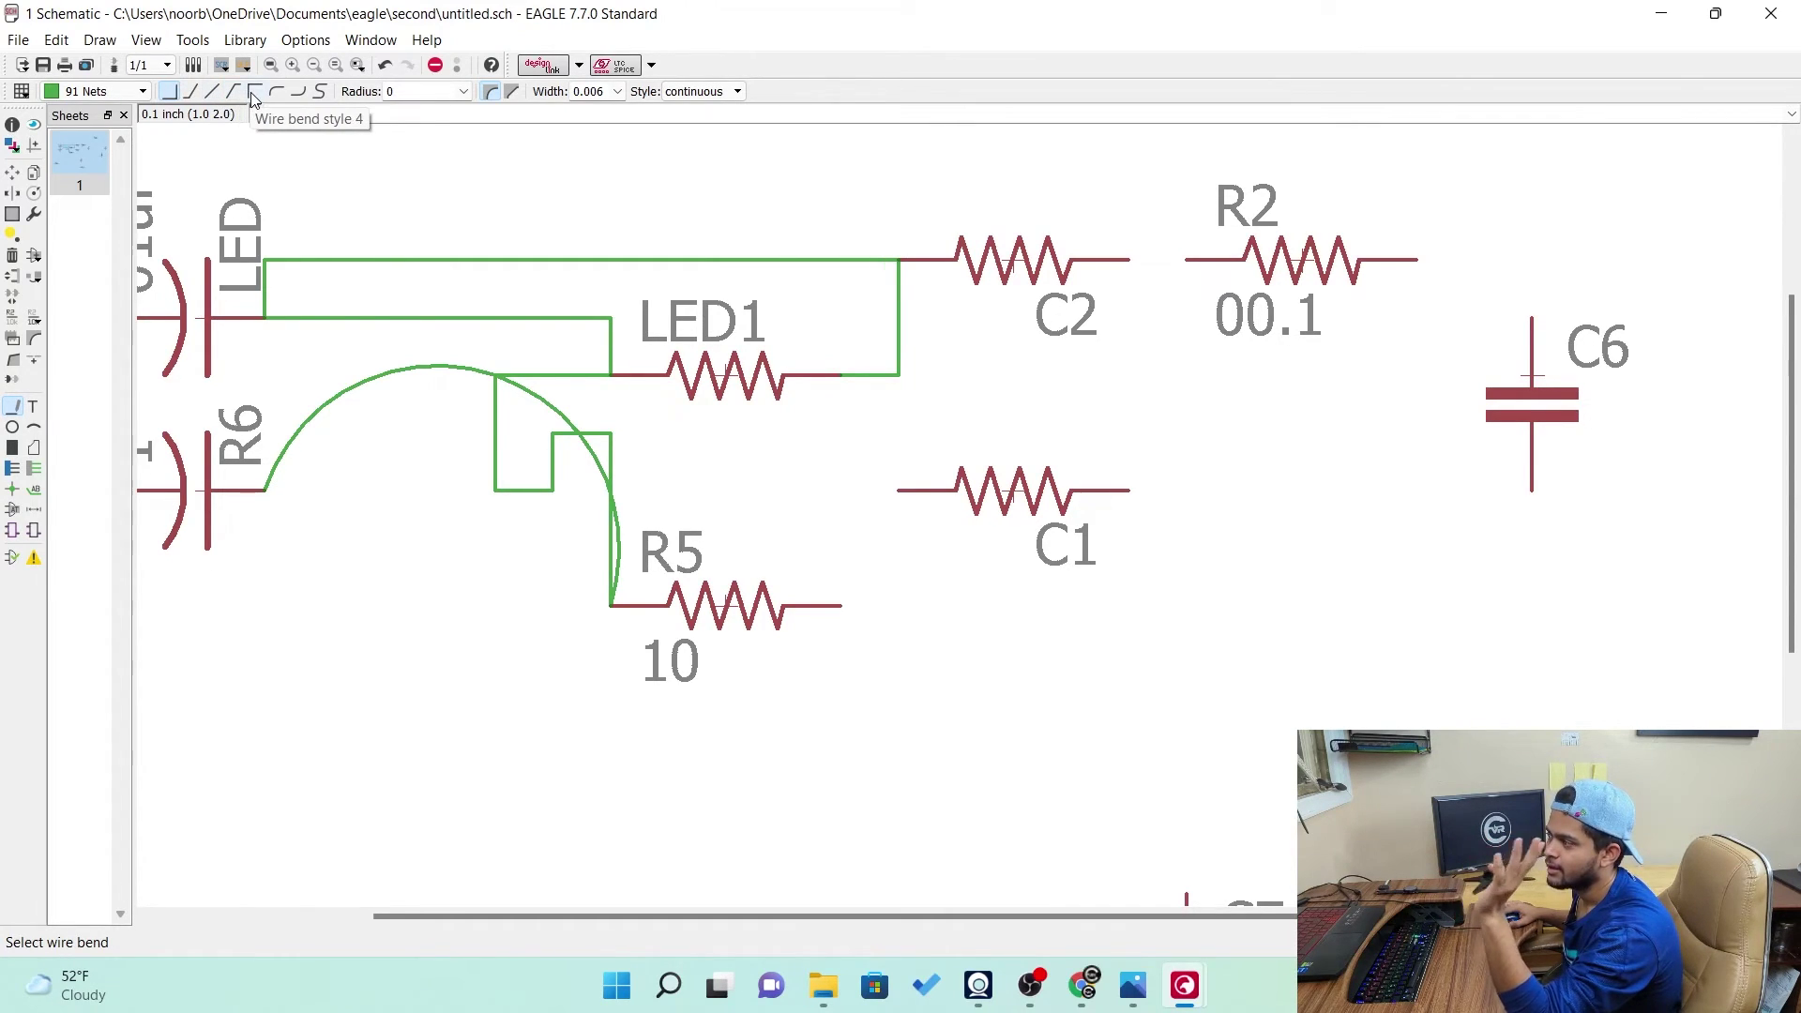
With wire bend style 4, draw a stepped, right-angled wire from C1's right end to C6's upper pin and end it there
click(254, 94)
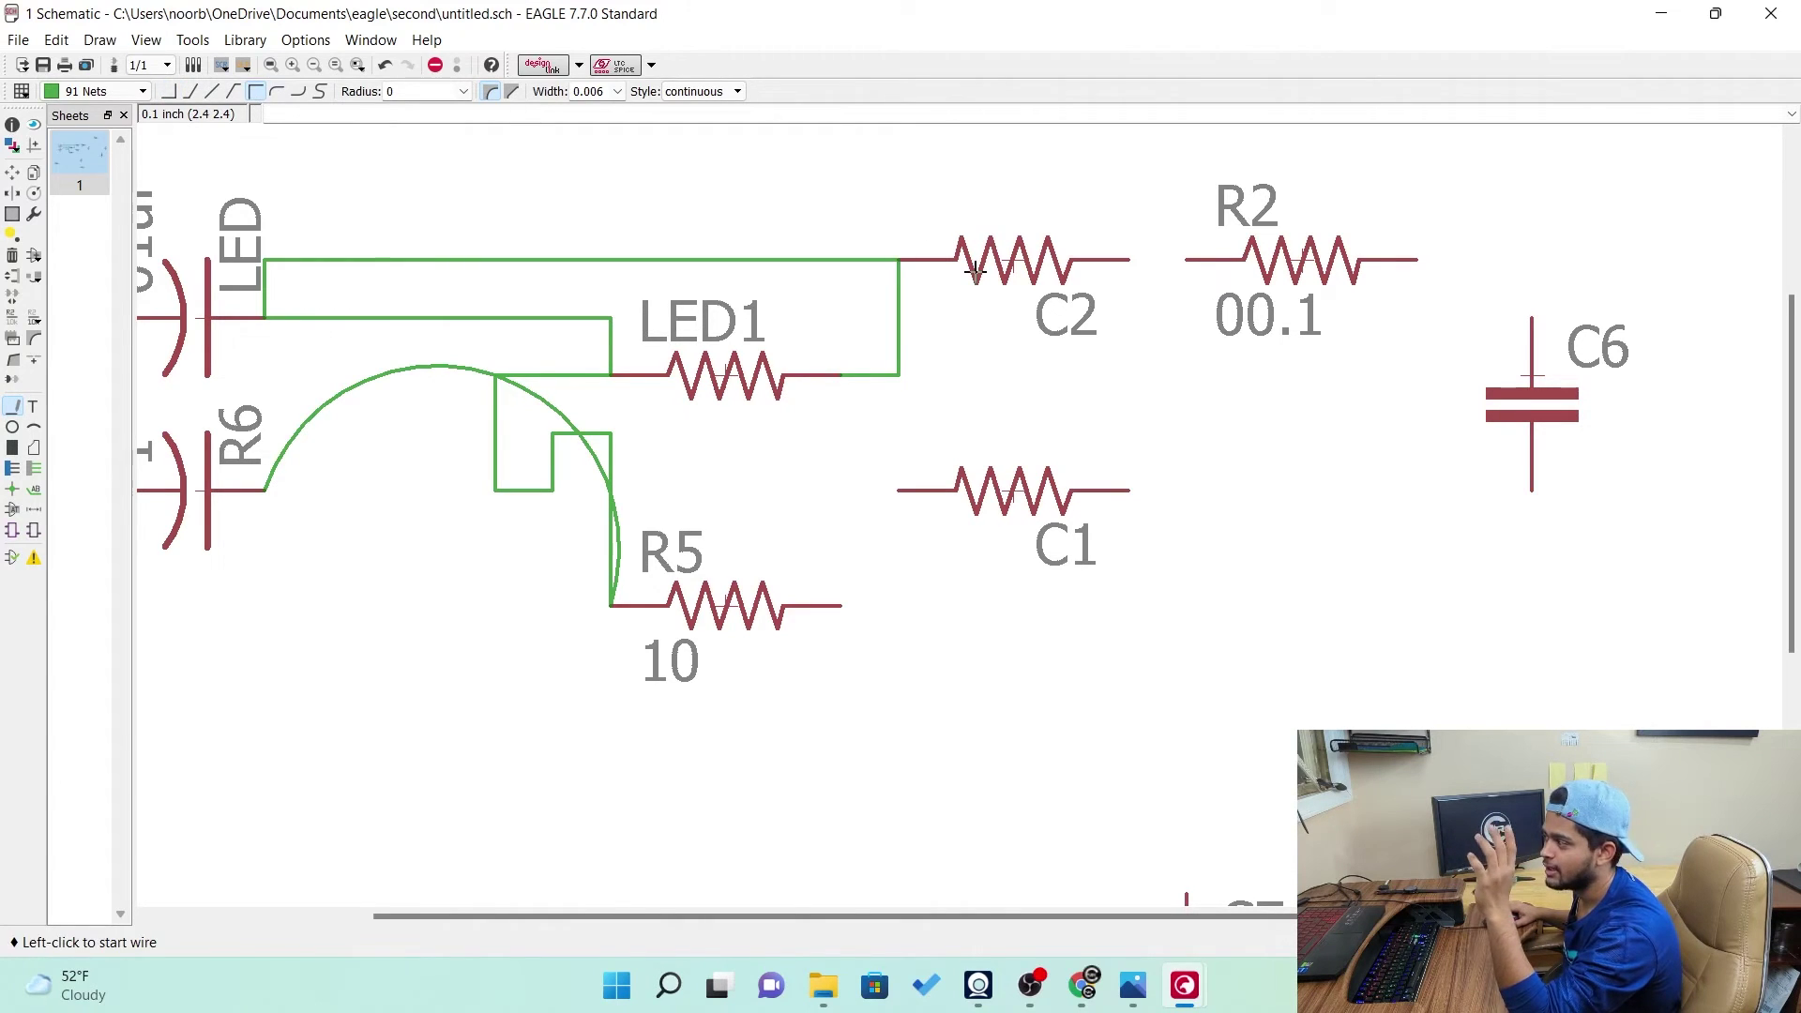
click(1130, 489)
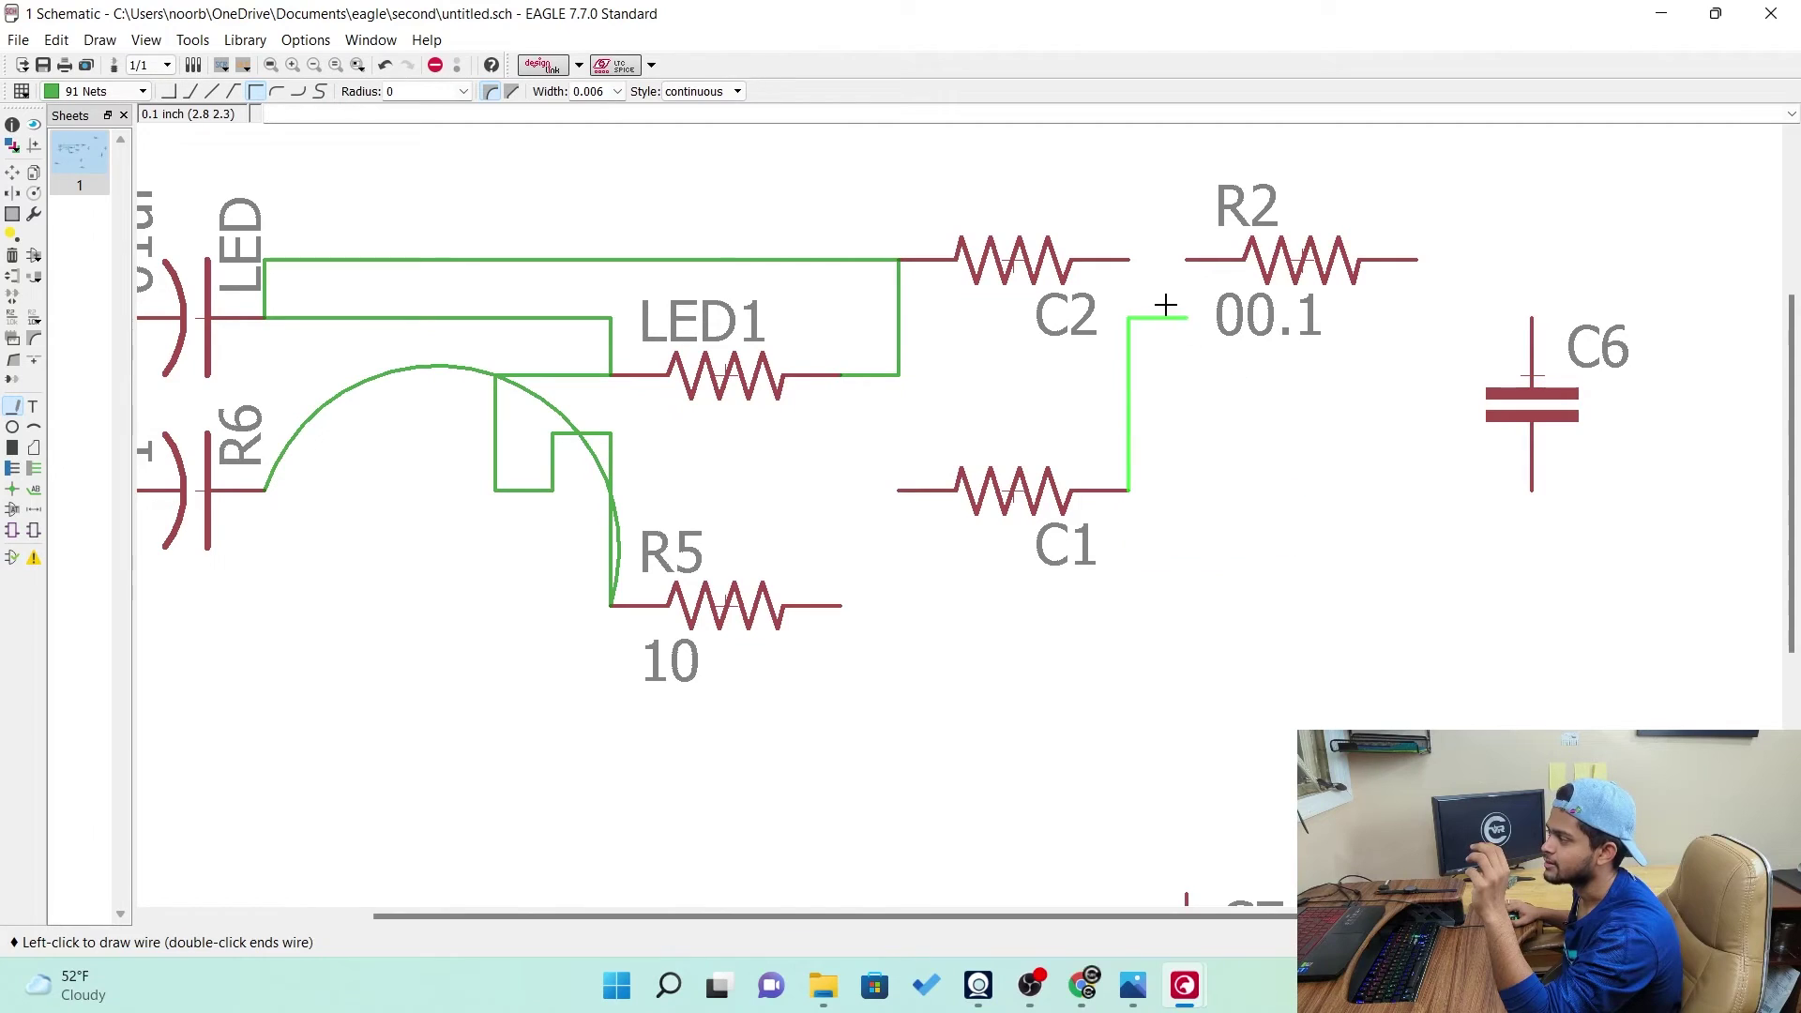
click(1187, 376)
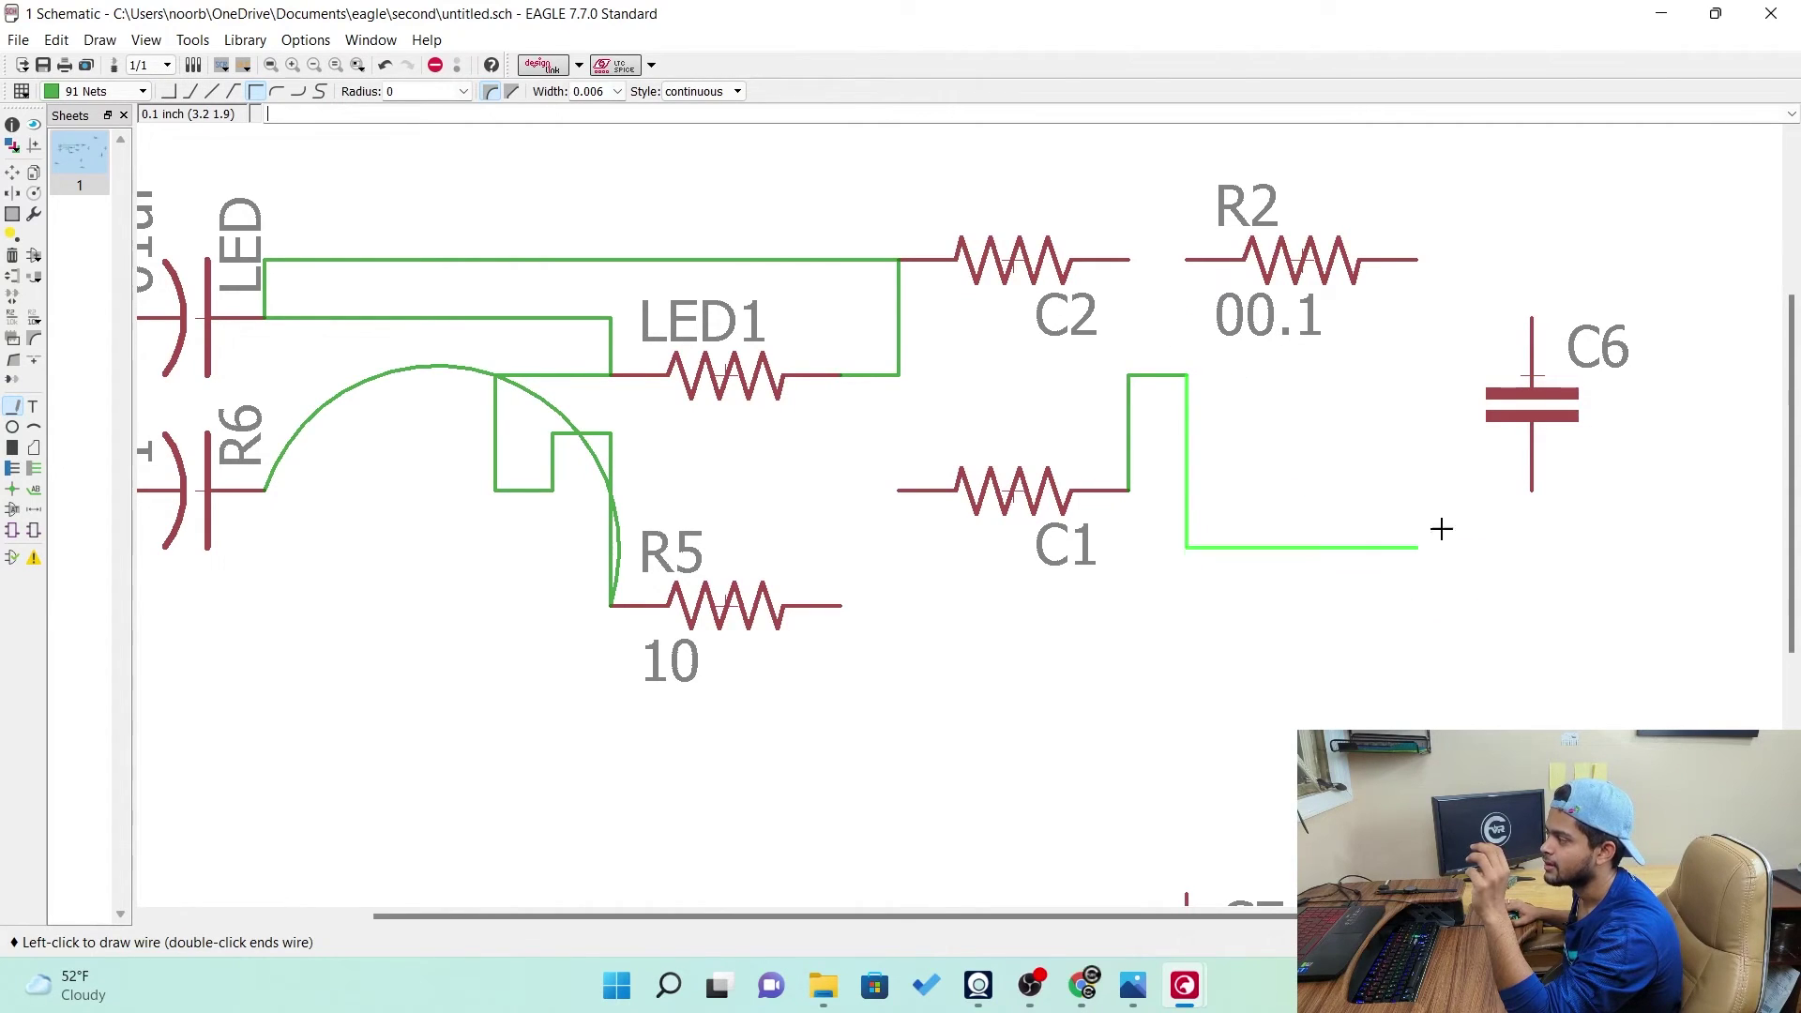
click(1206, 547)
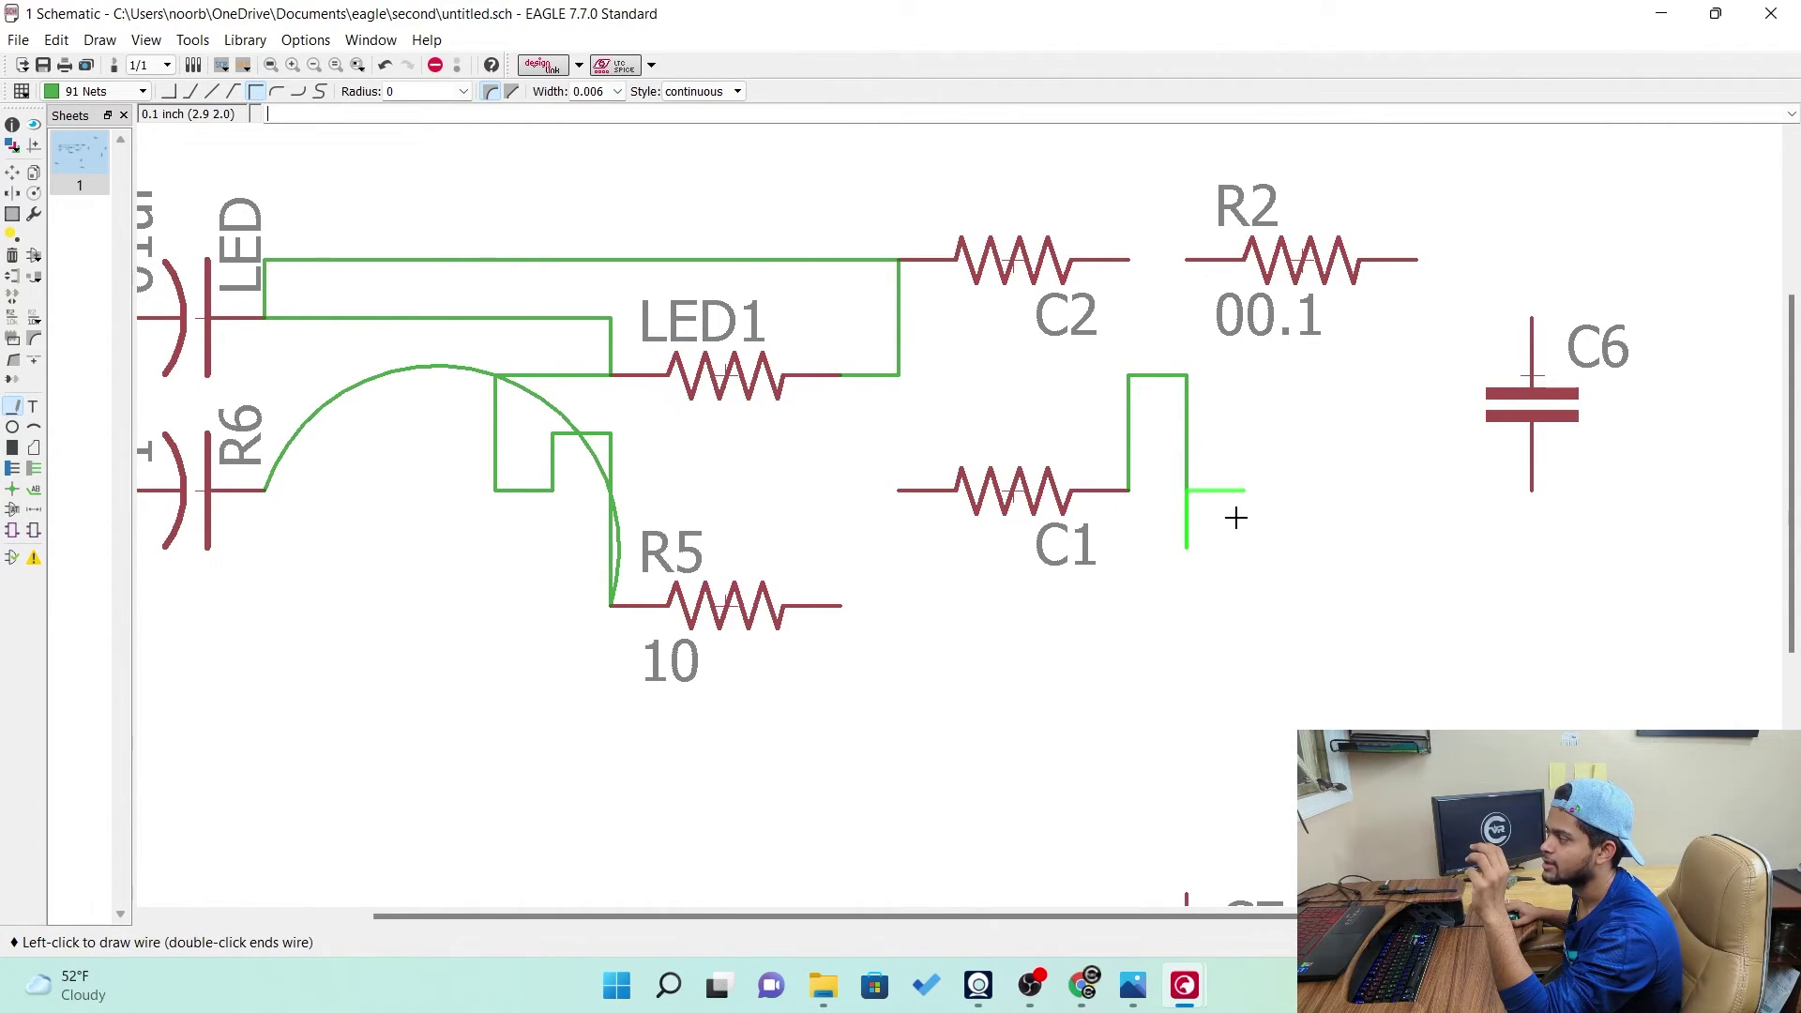
click(1246, 451)
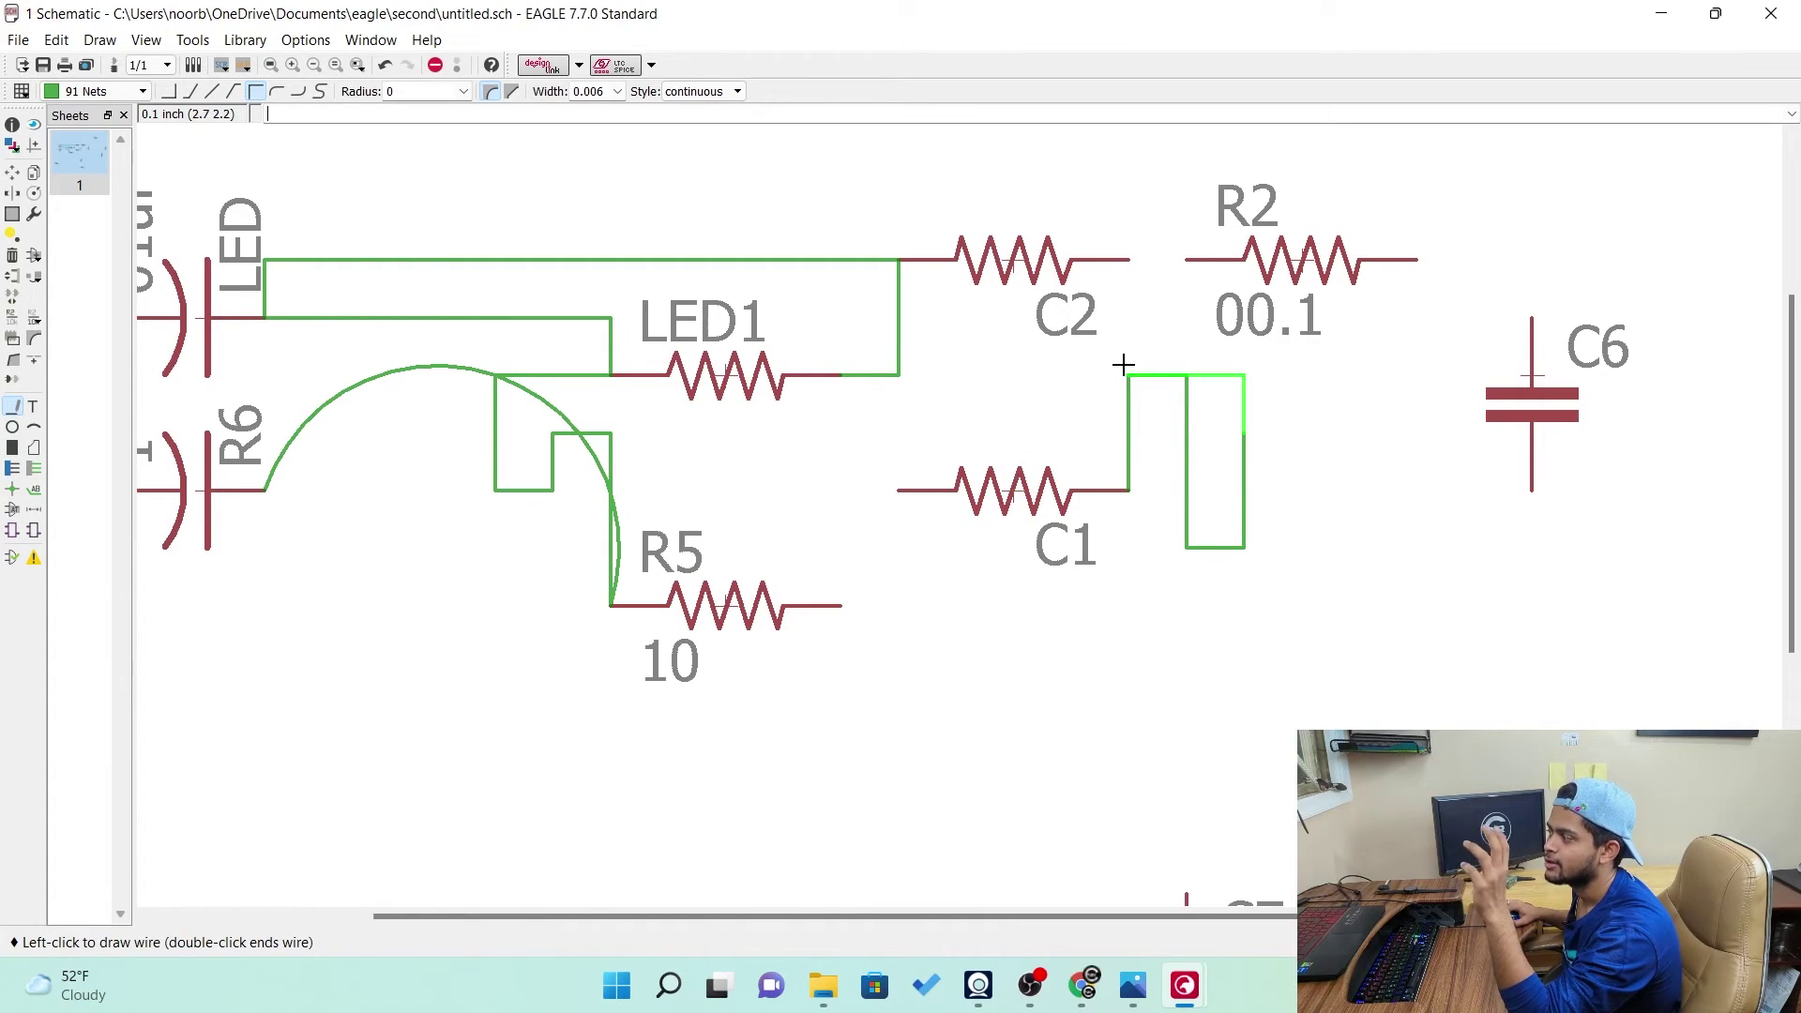
click(1534, 324)
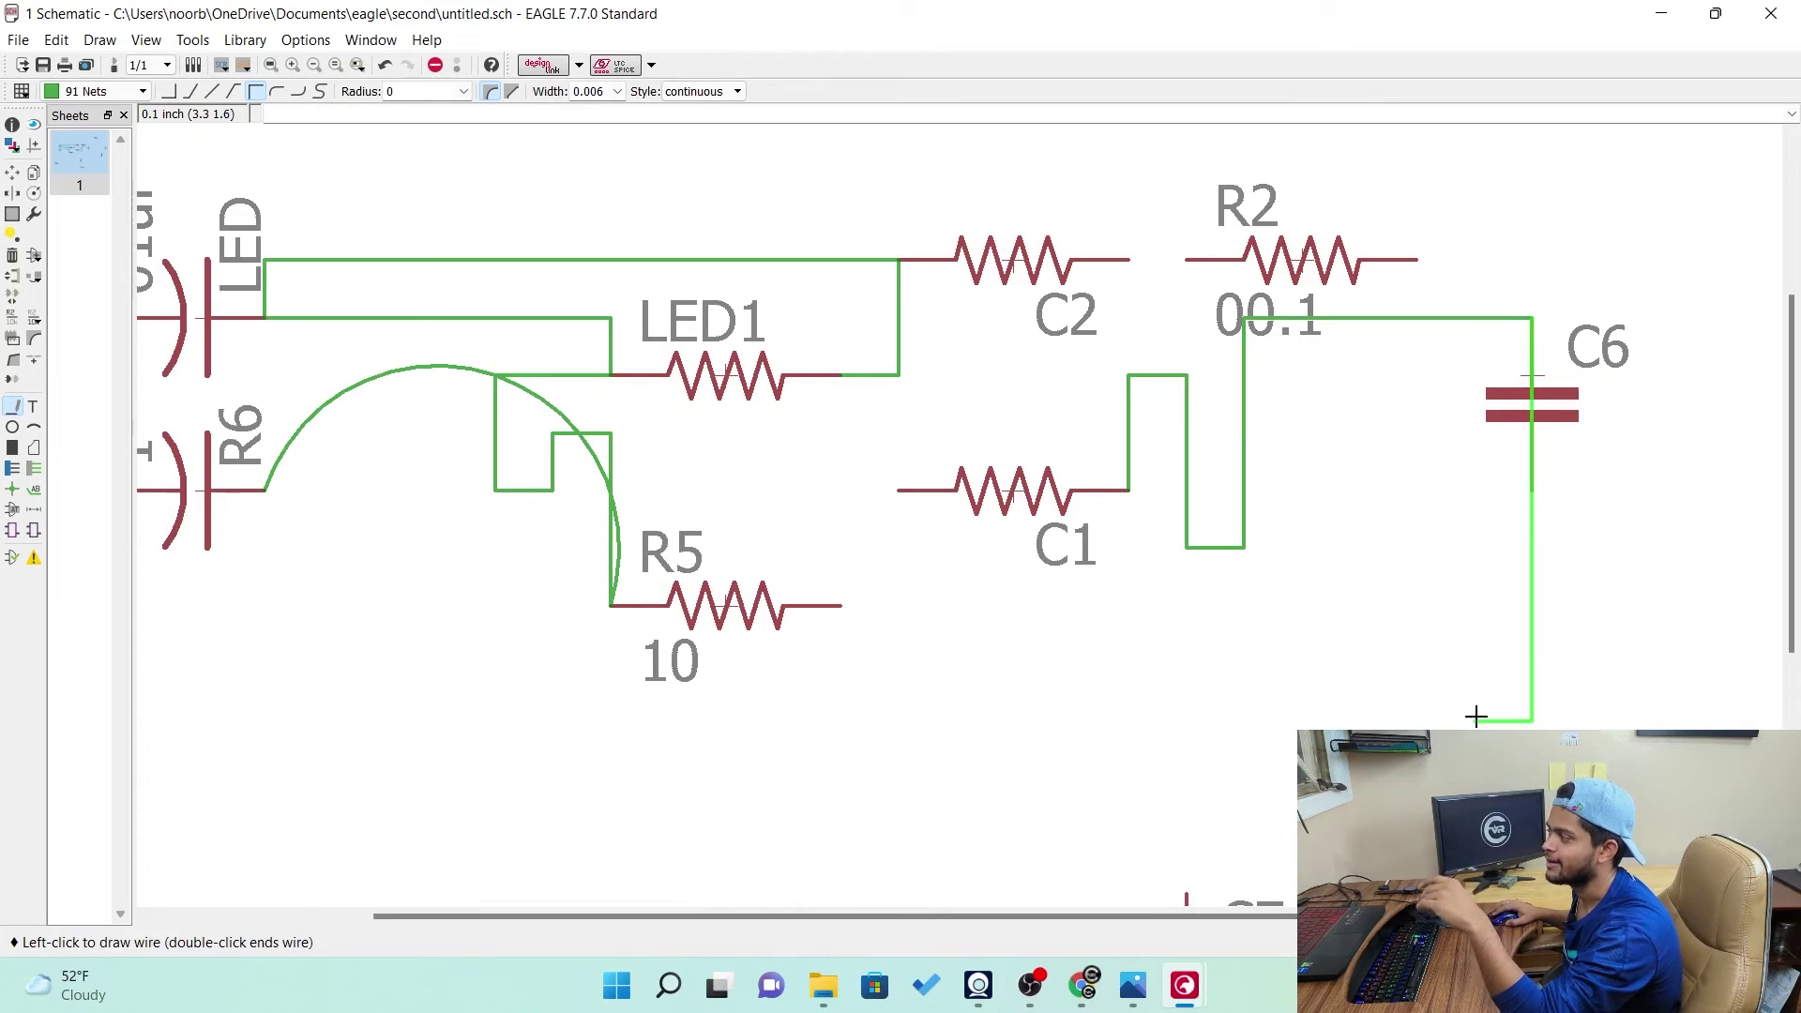
key(Escape)
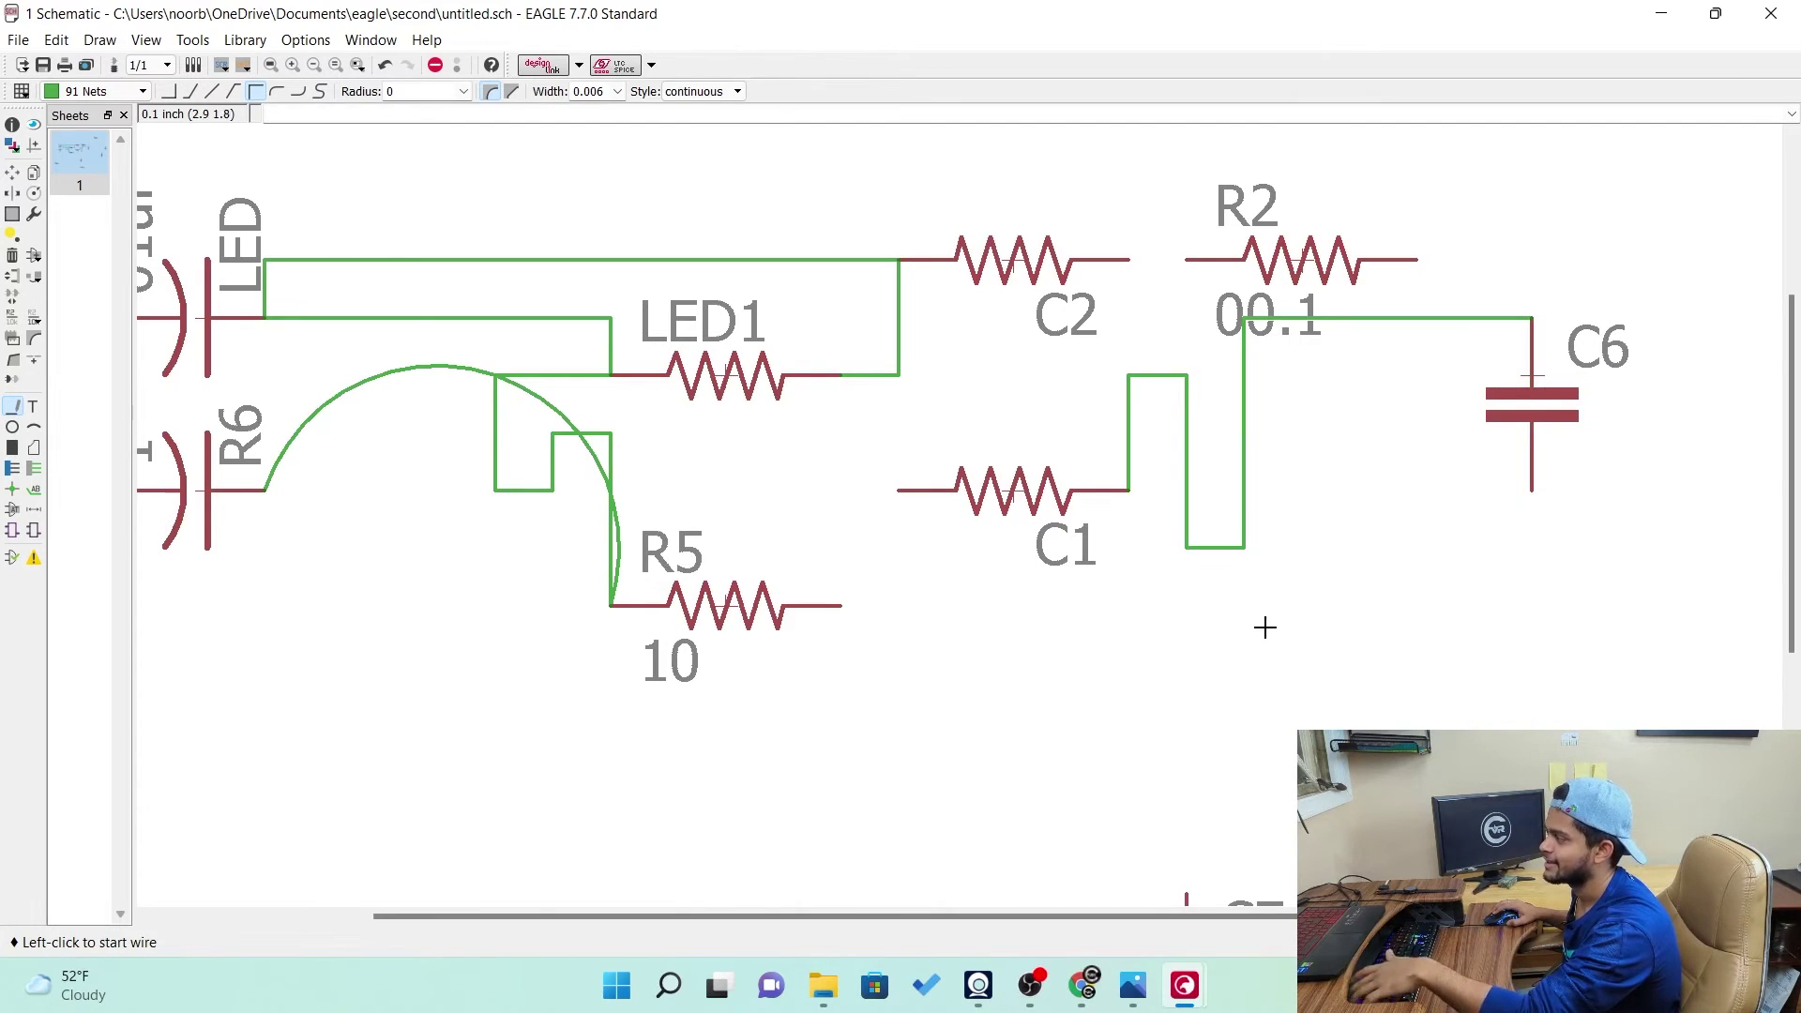
Draw a wire with a rounded bend from C6's lower pin to R5's right end
click(277, 93)
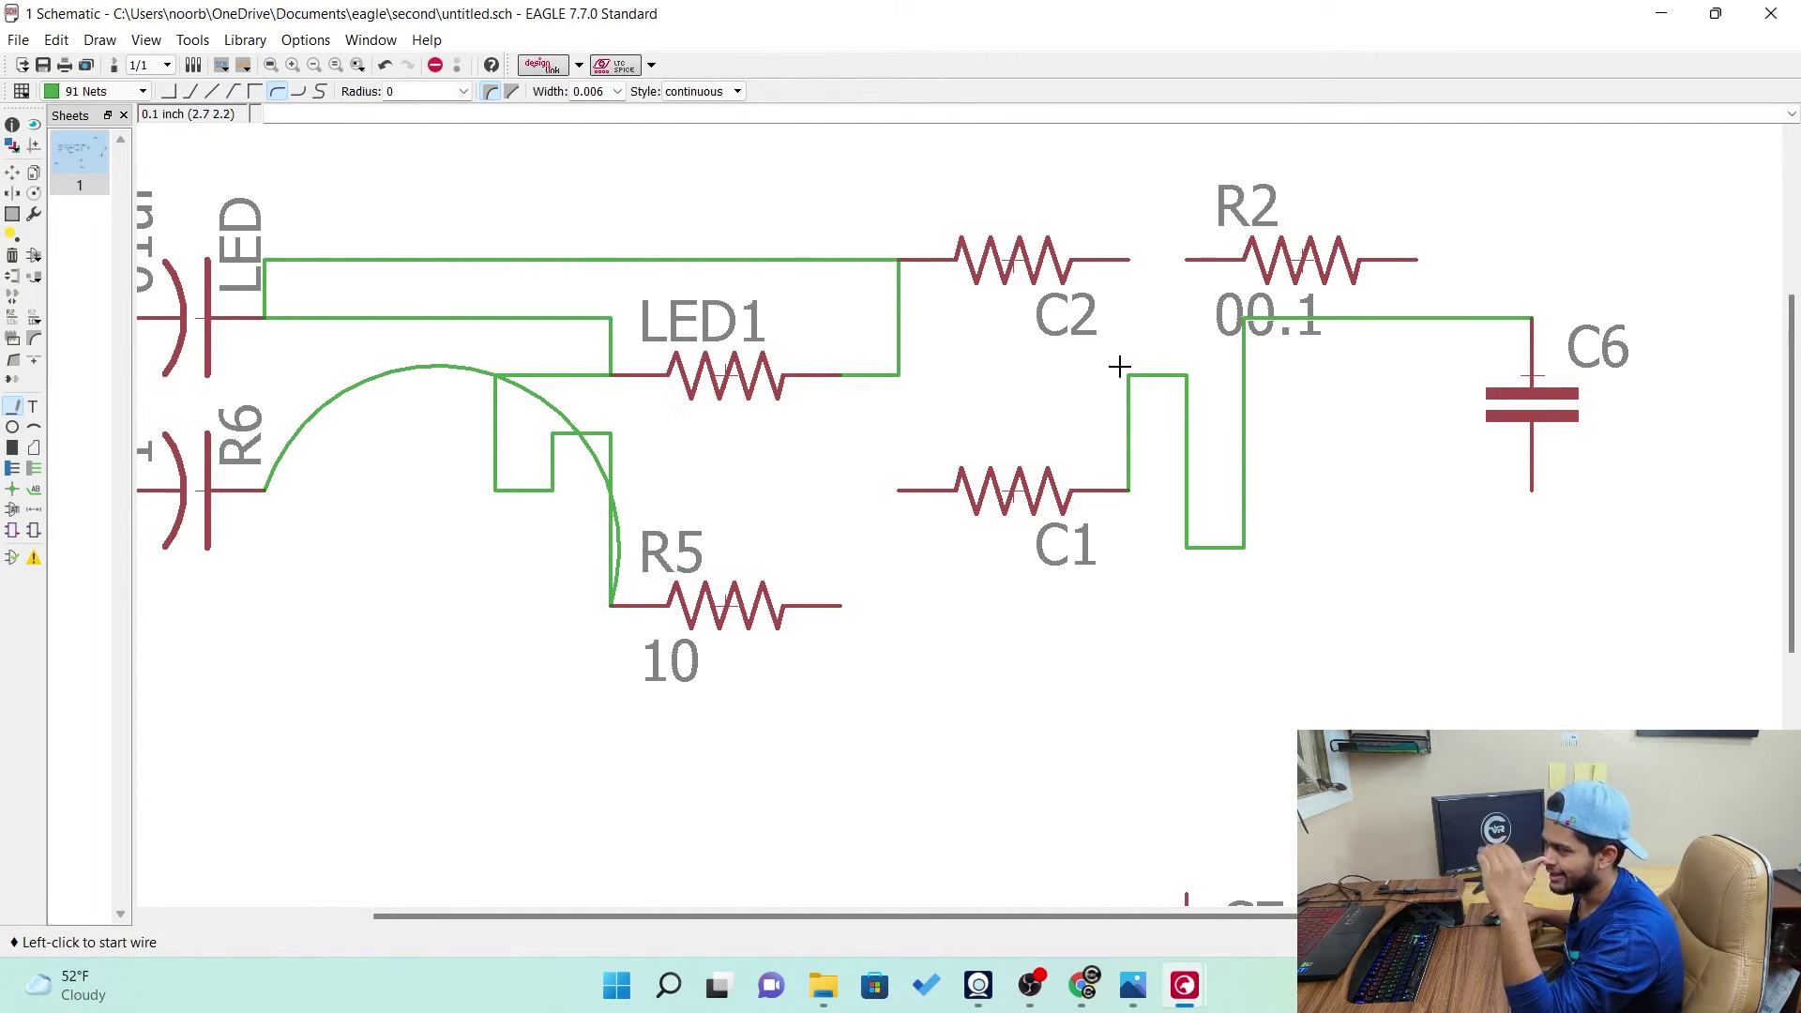
click(1532, 489)
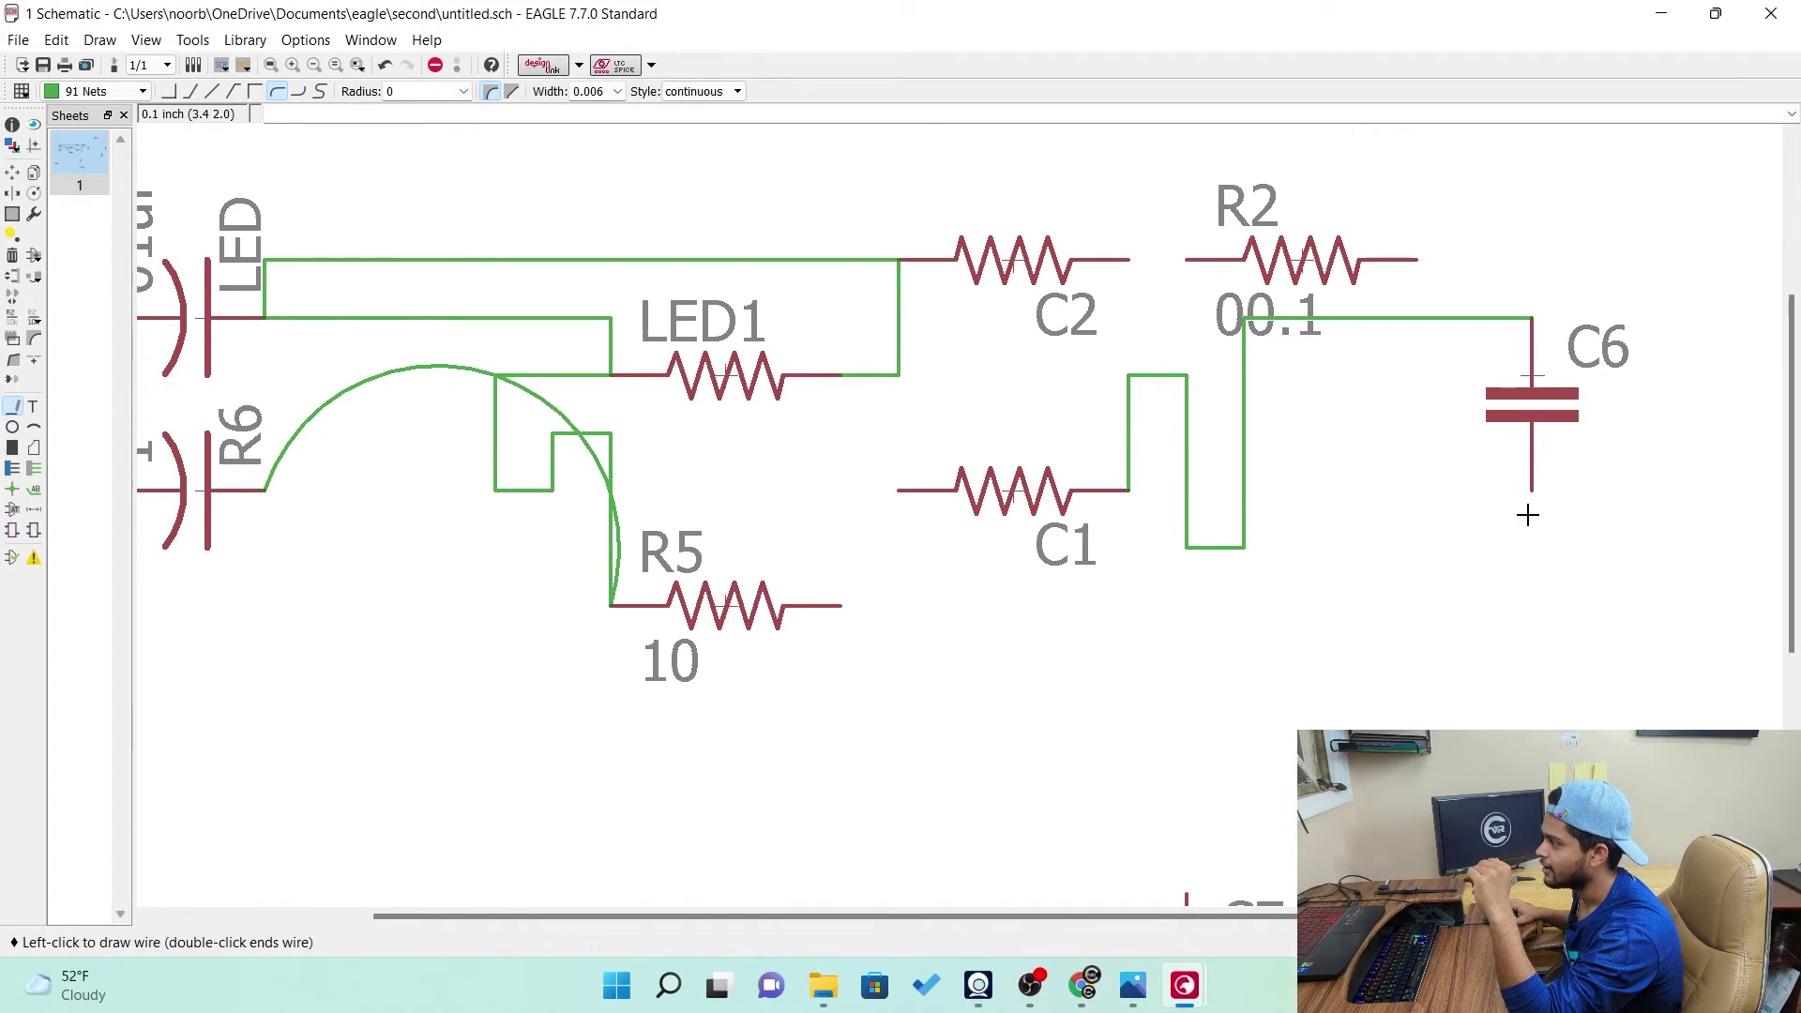
click(844, 606)
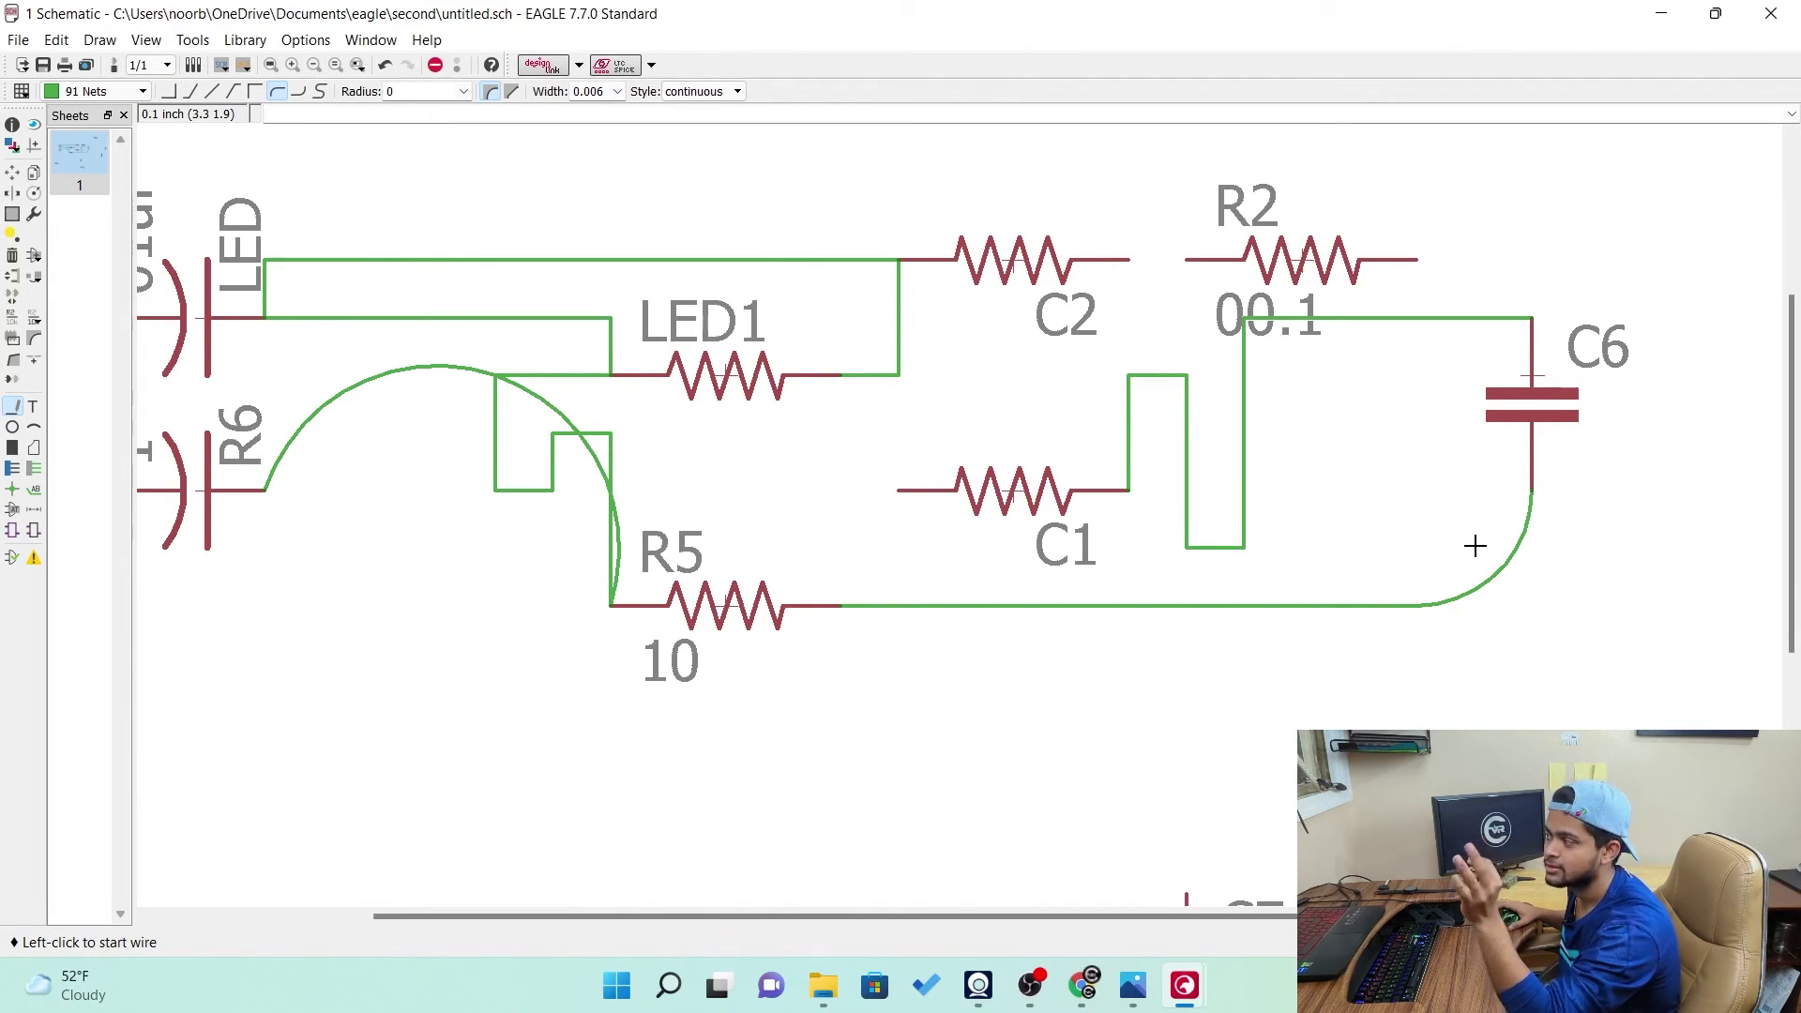
click(320, 91)
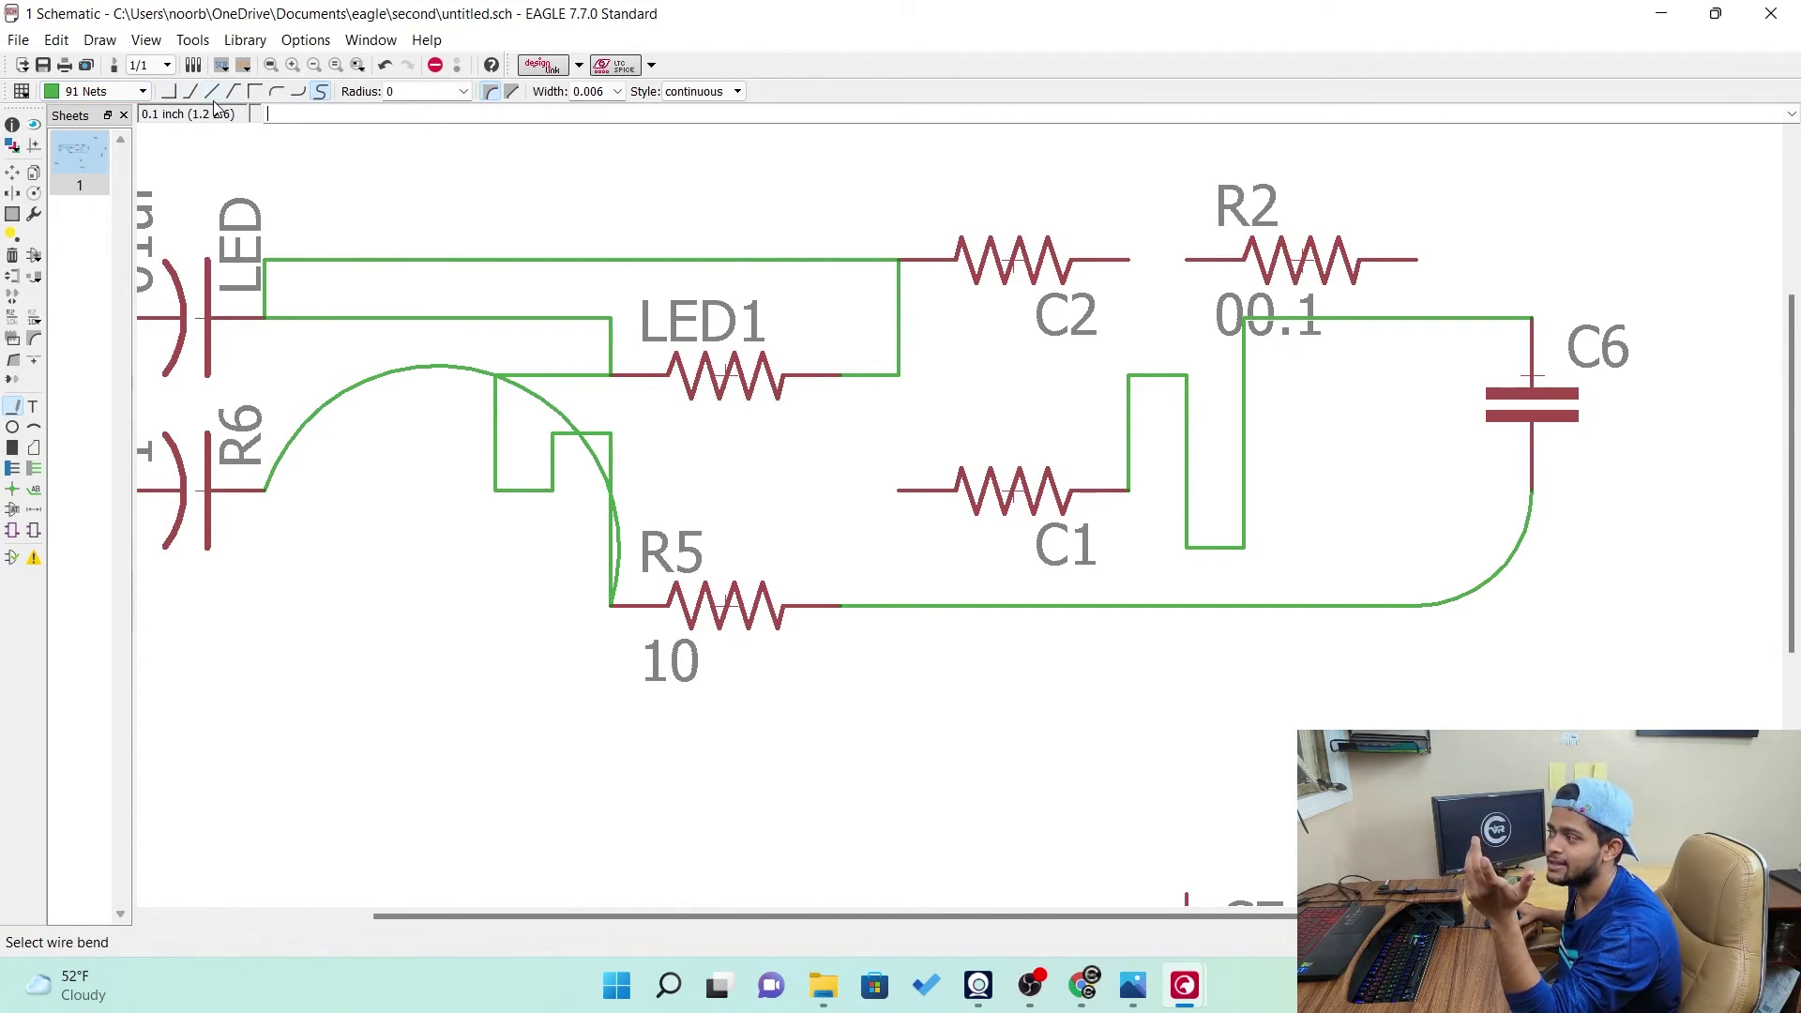
Add a plain name label for the net joining C1 and C6, placed in the open area between C1 and C6
click(34, 489)
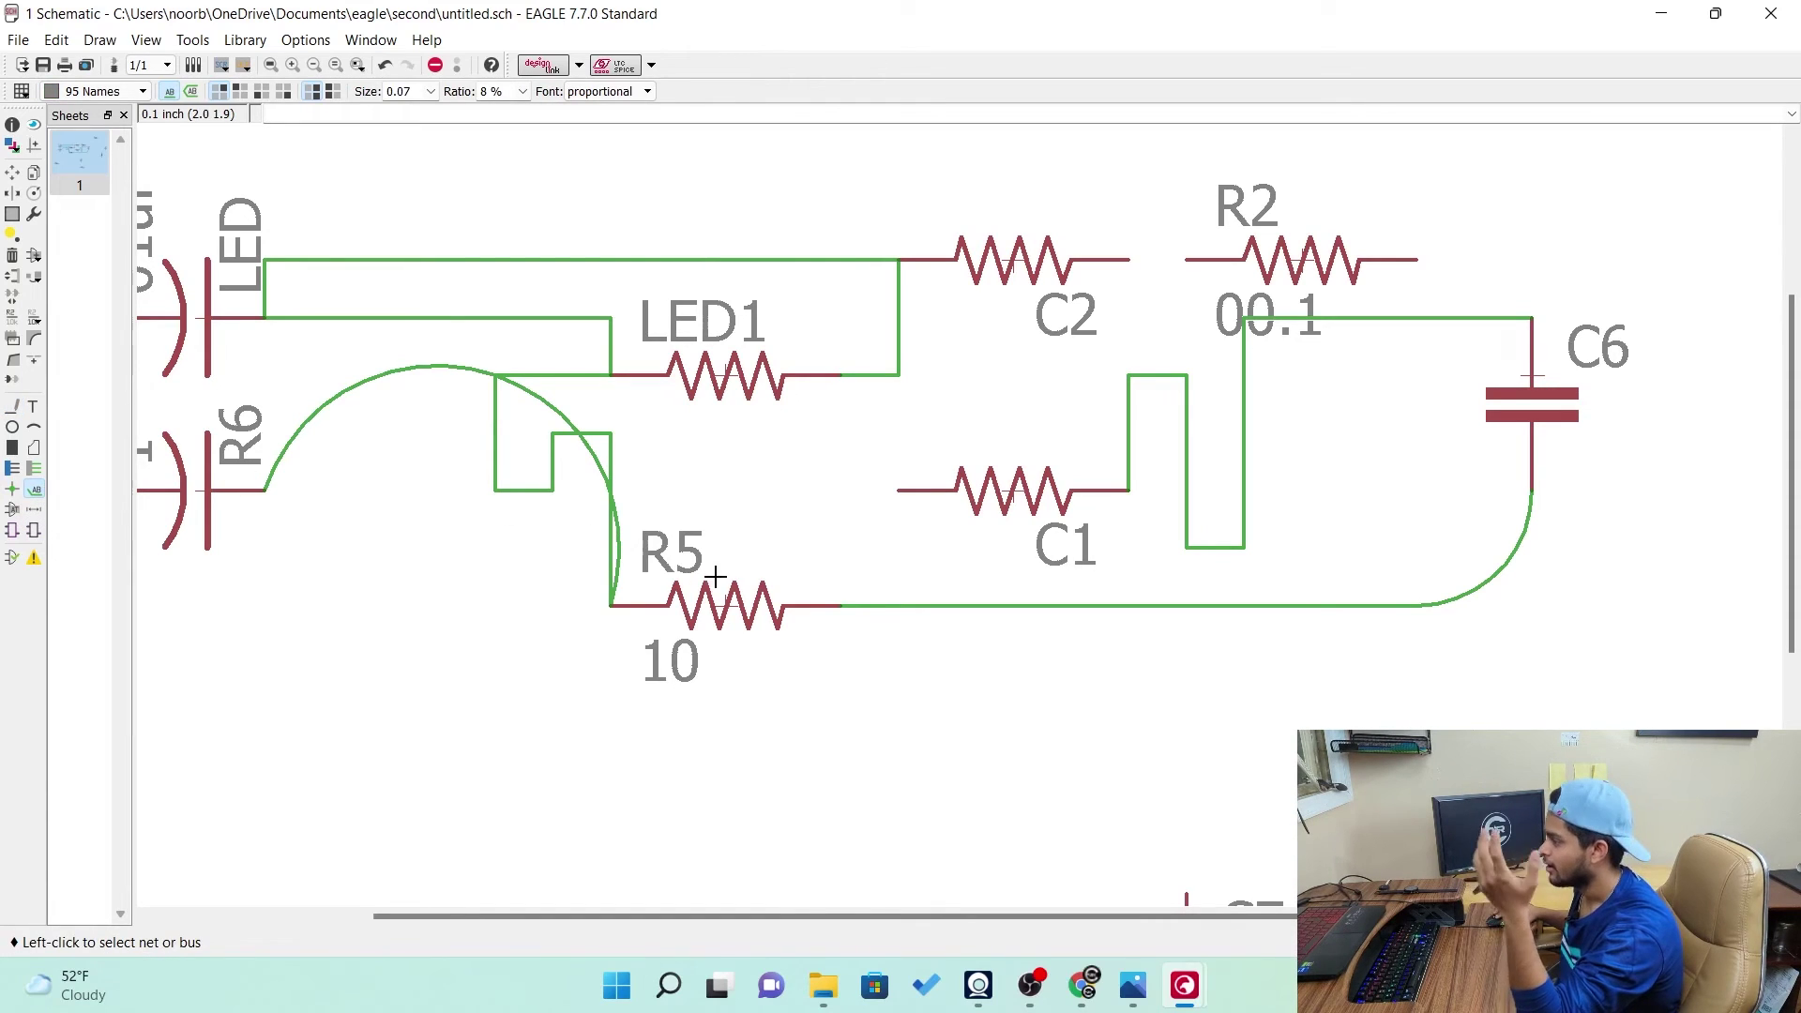
click(1245, 465)
click(1359, 488)
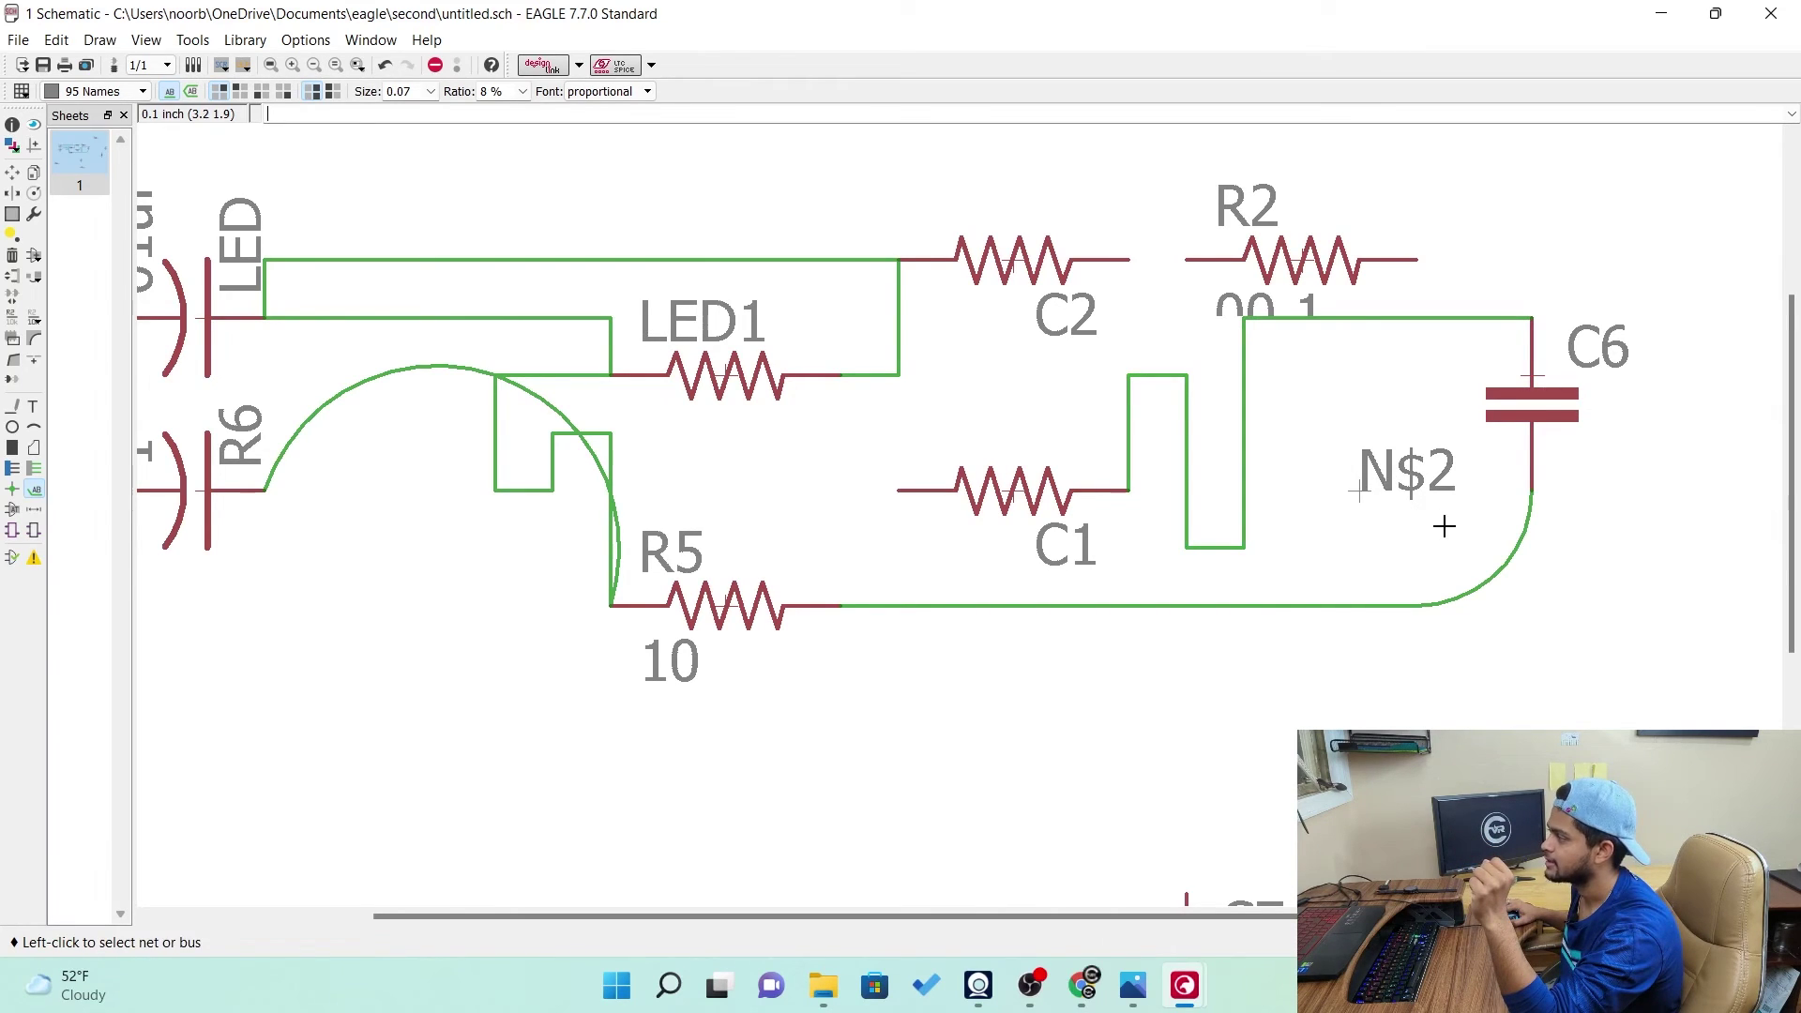
Add a flag-shaped label to the net joining C1 and C6, placed just above its plain label
click(191, 91)
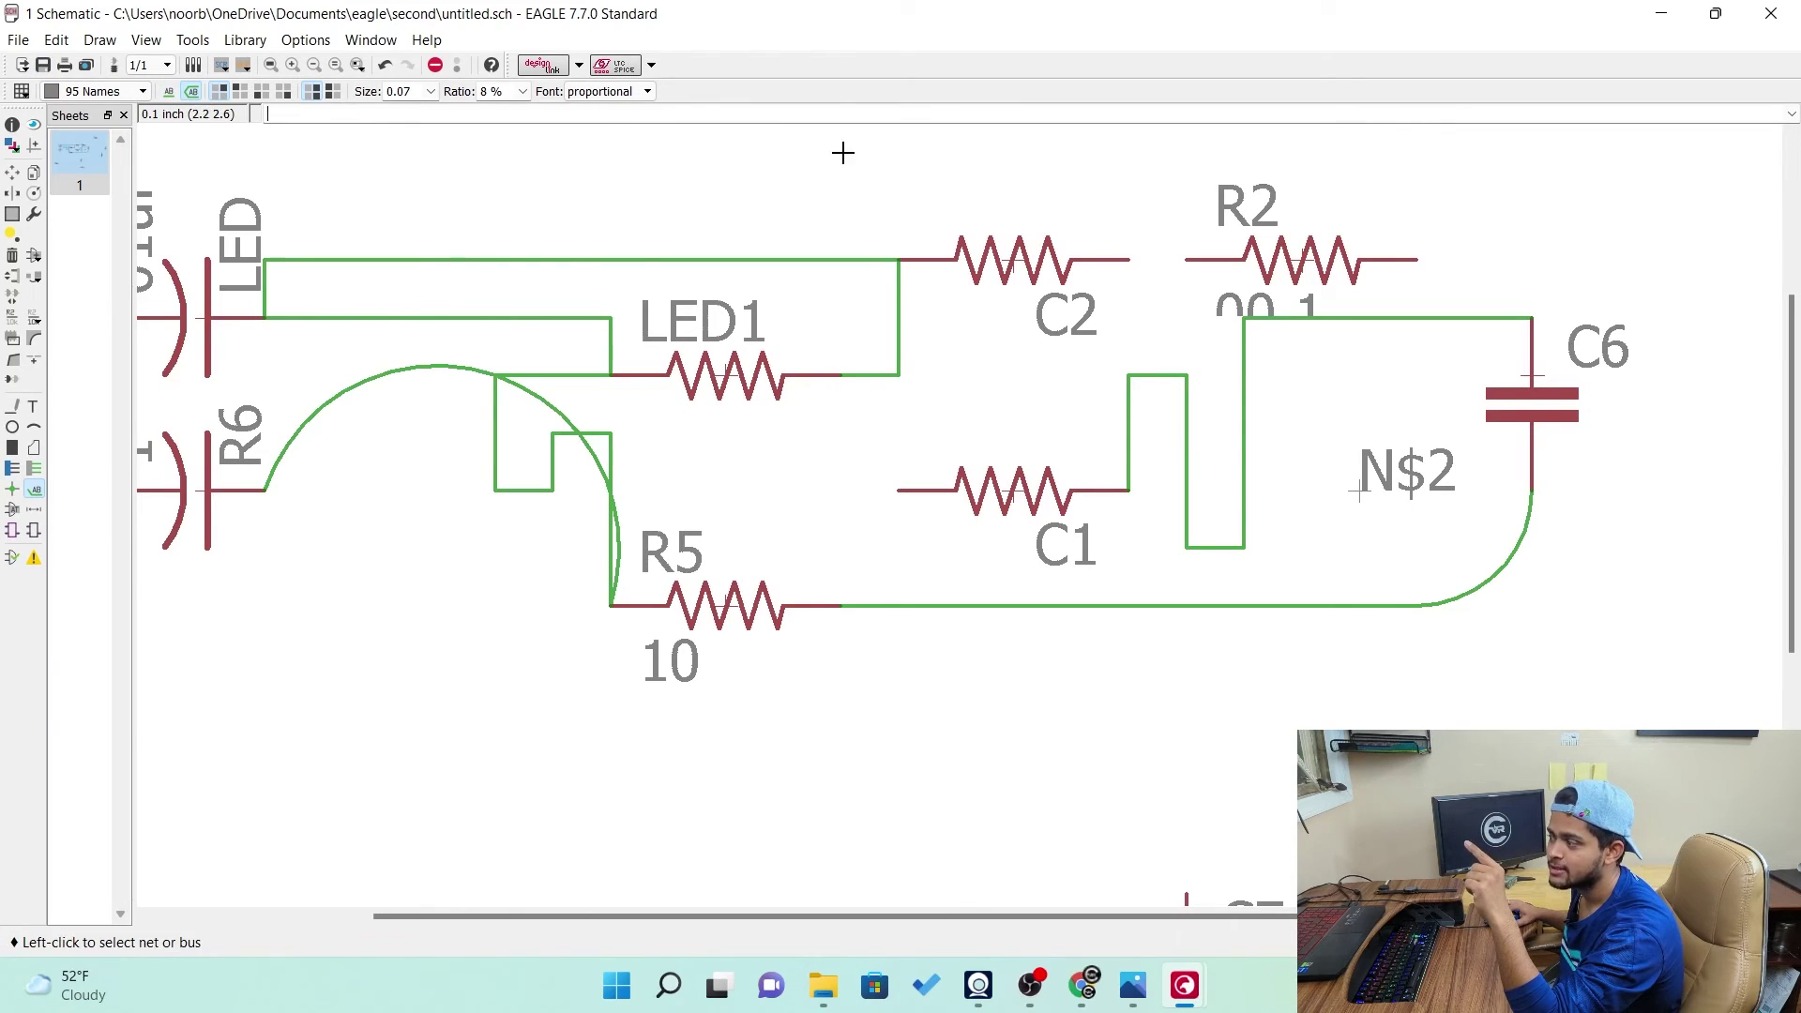
click(1249, 394)
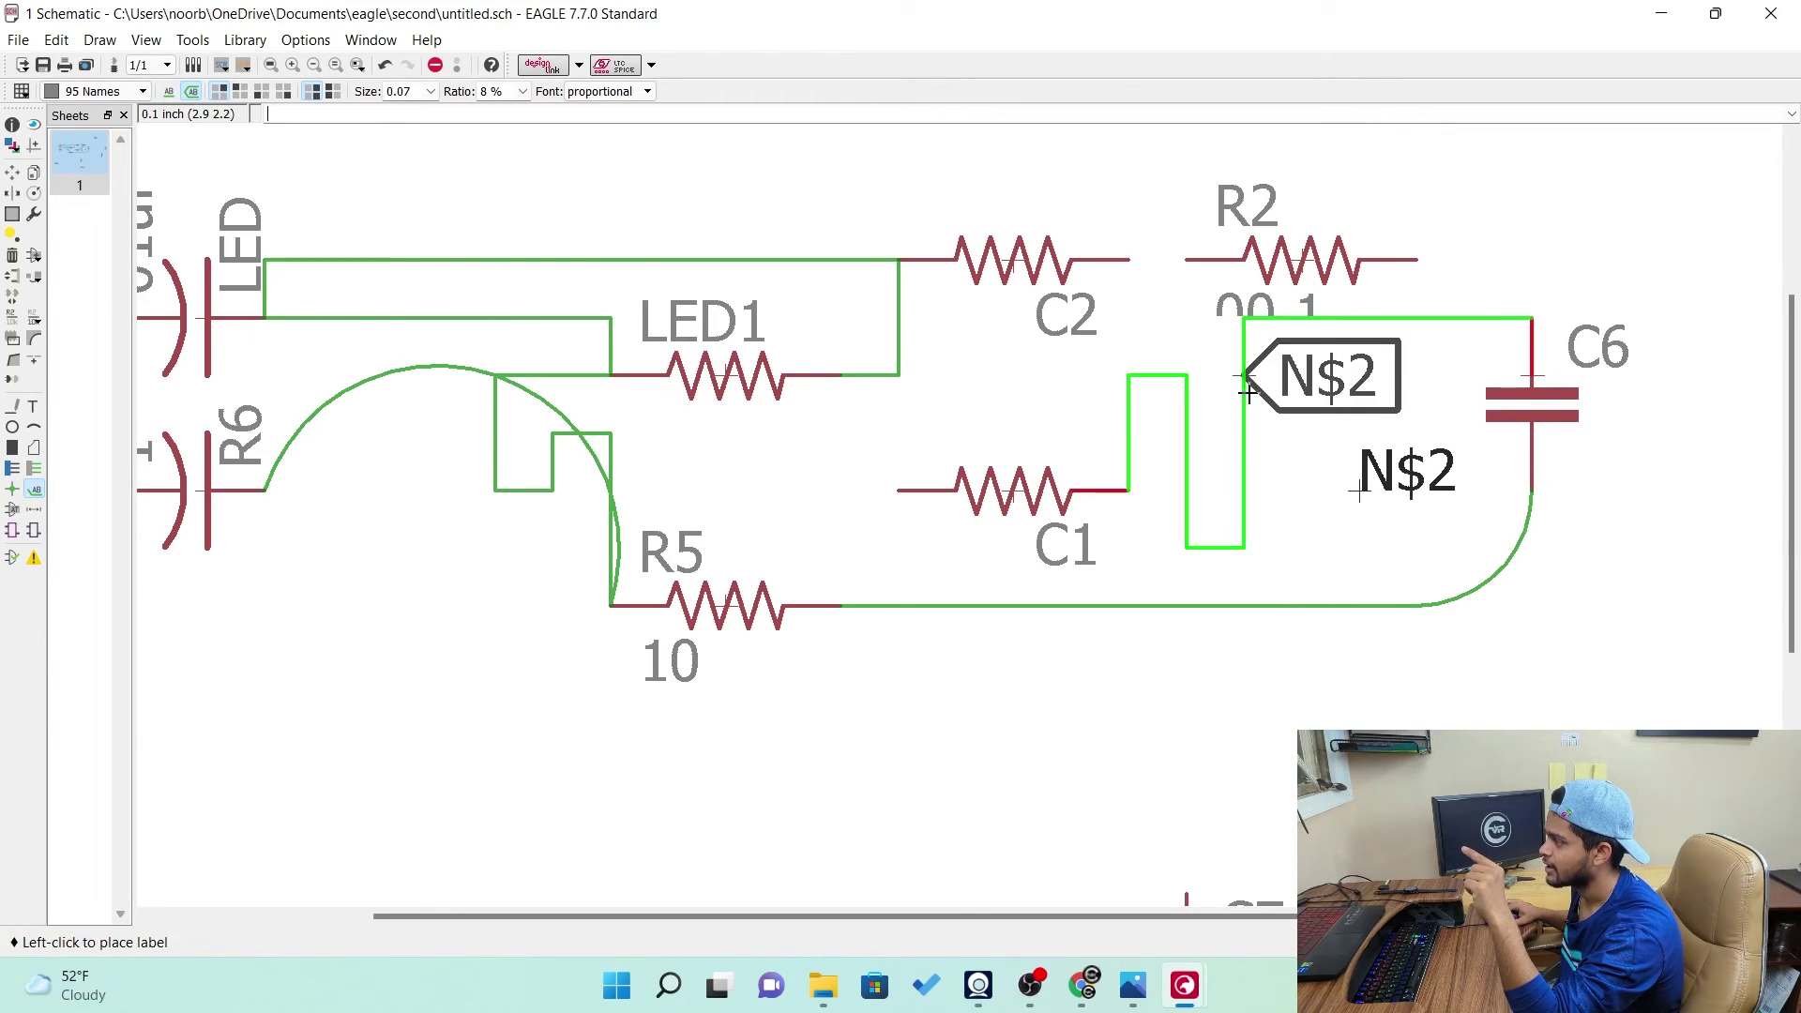
click(1413, 404)
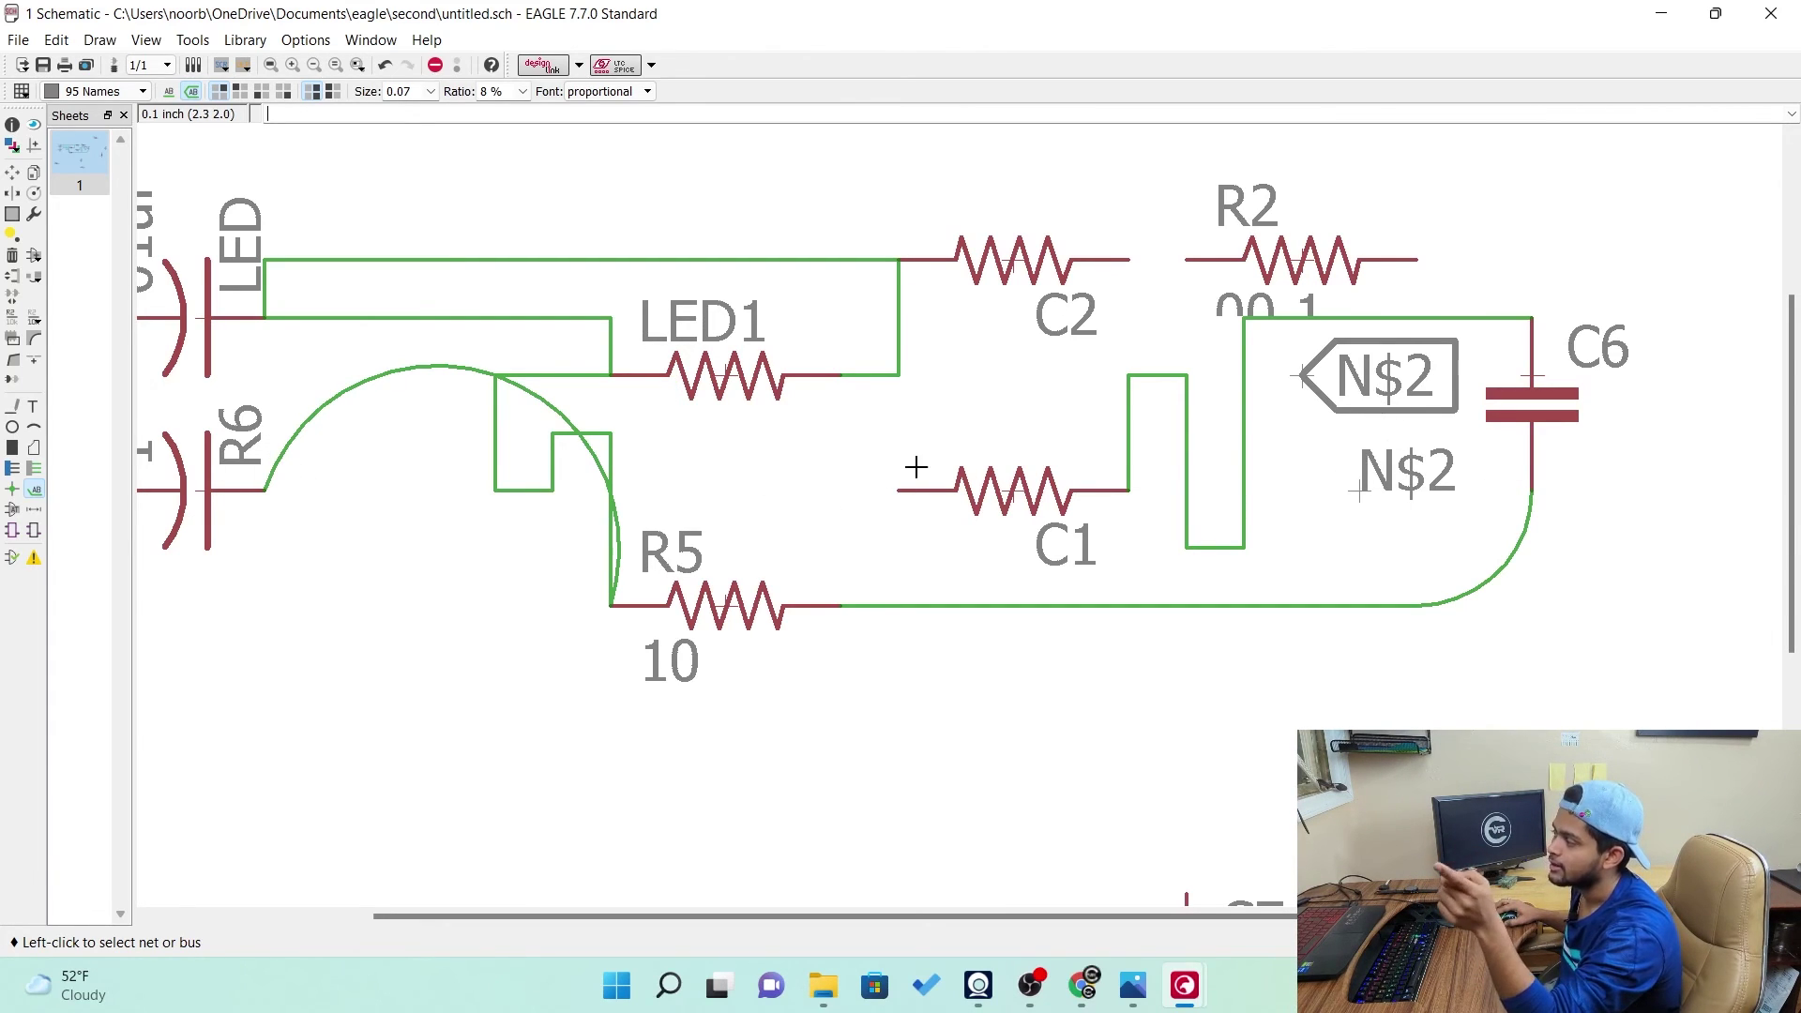
Rename the net joining C1 and C6 as LED through its plain label
click(36, 319)
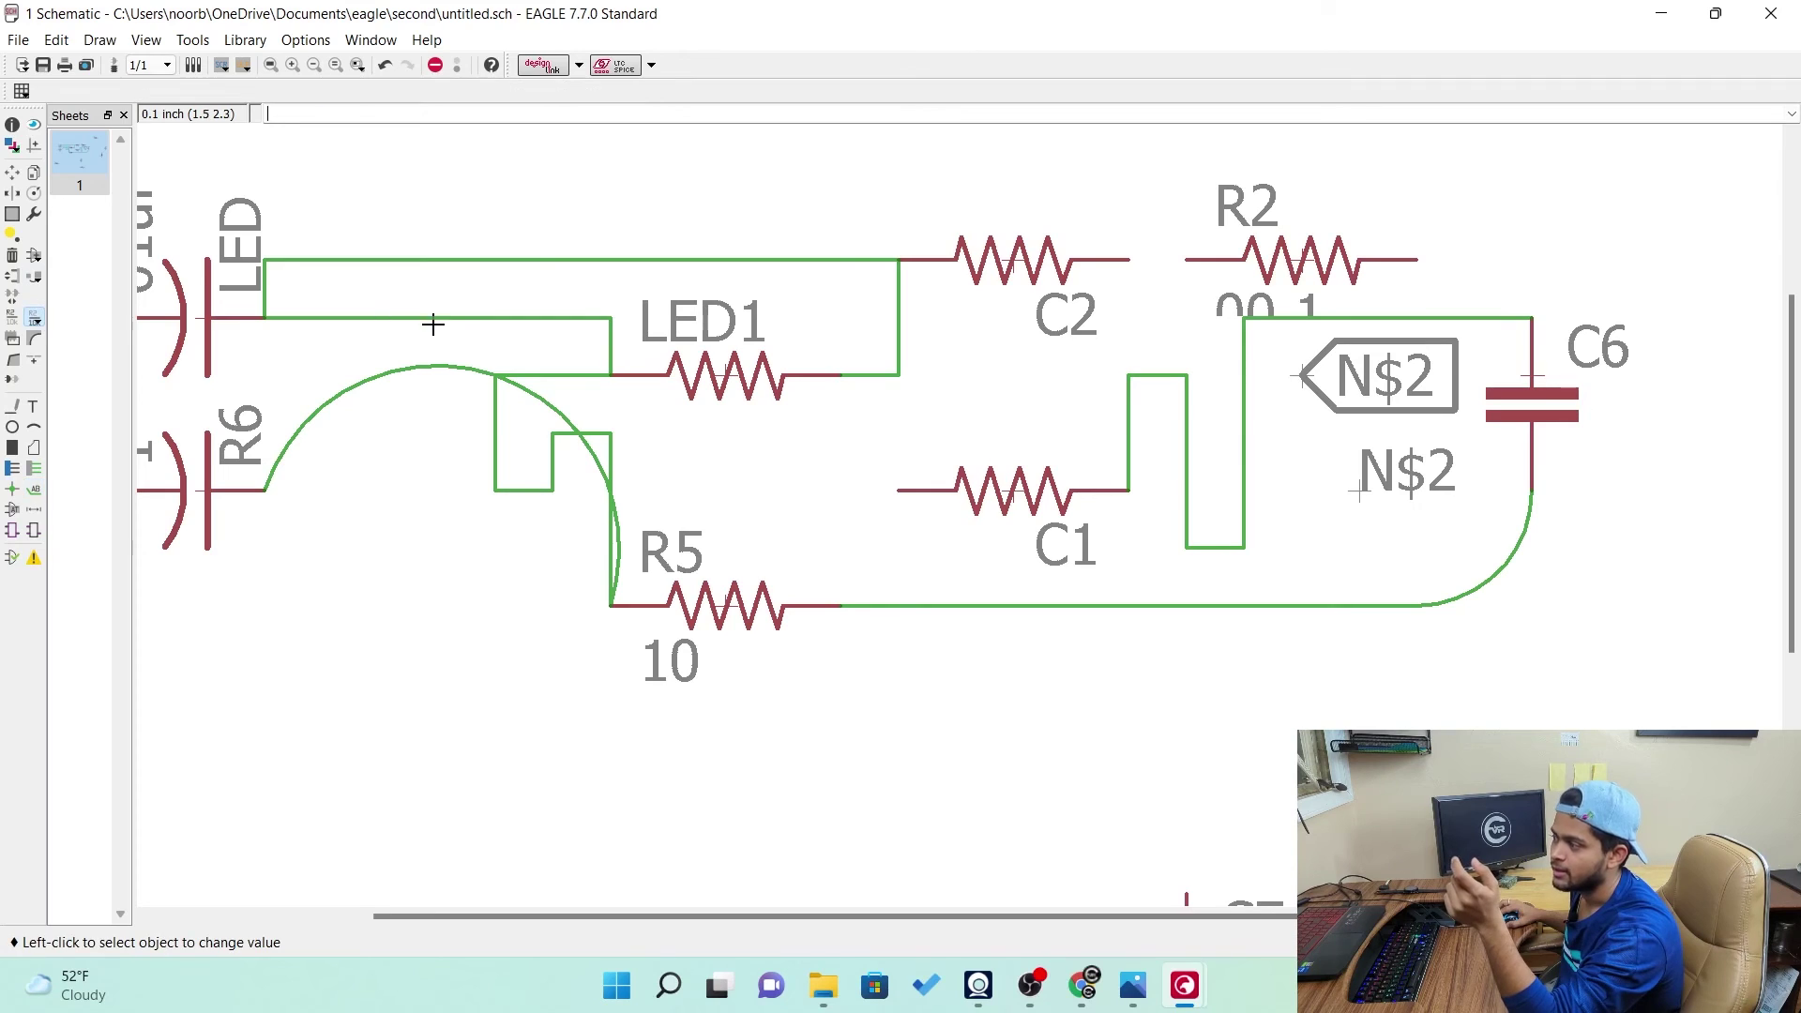
click(1361, 490)
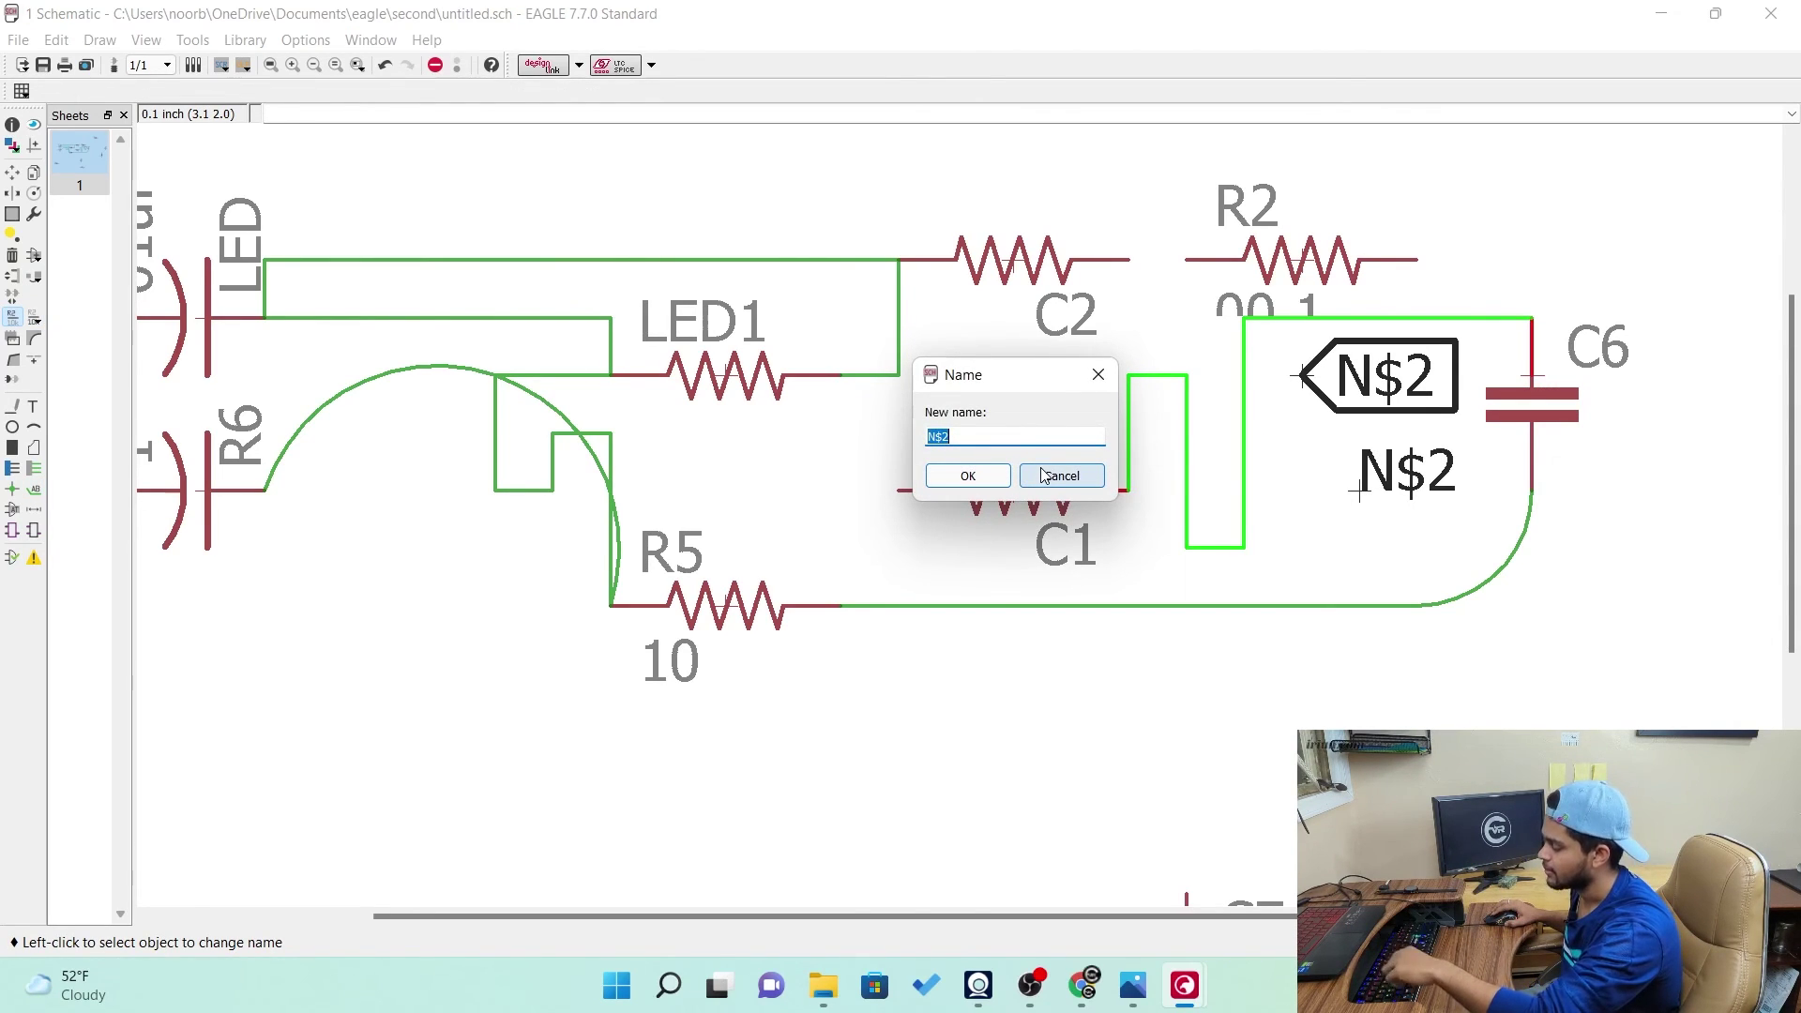
text(LED)
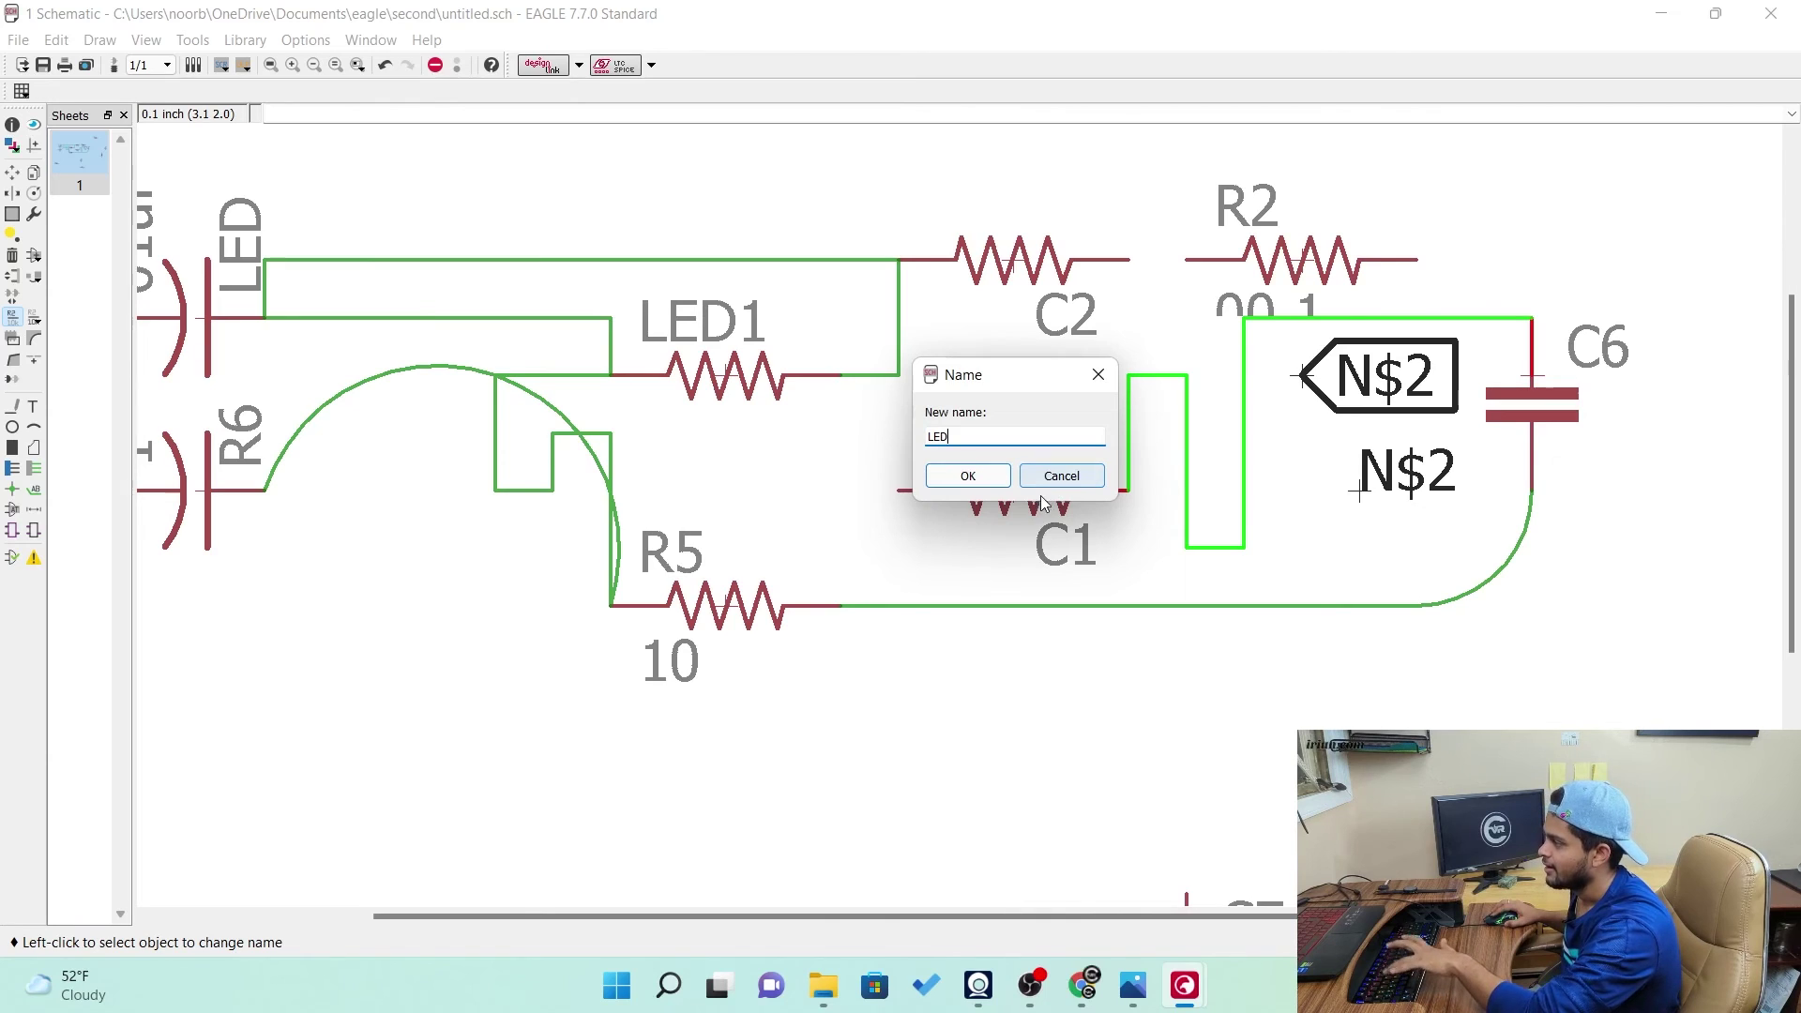
click(966, 476)
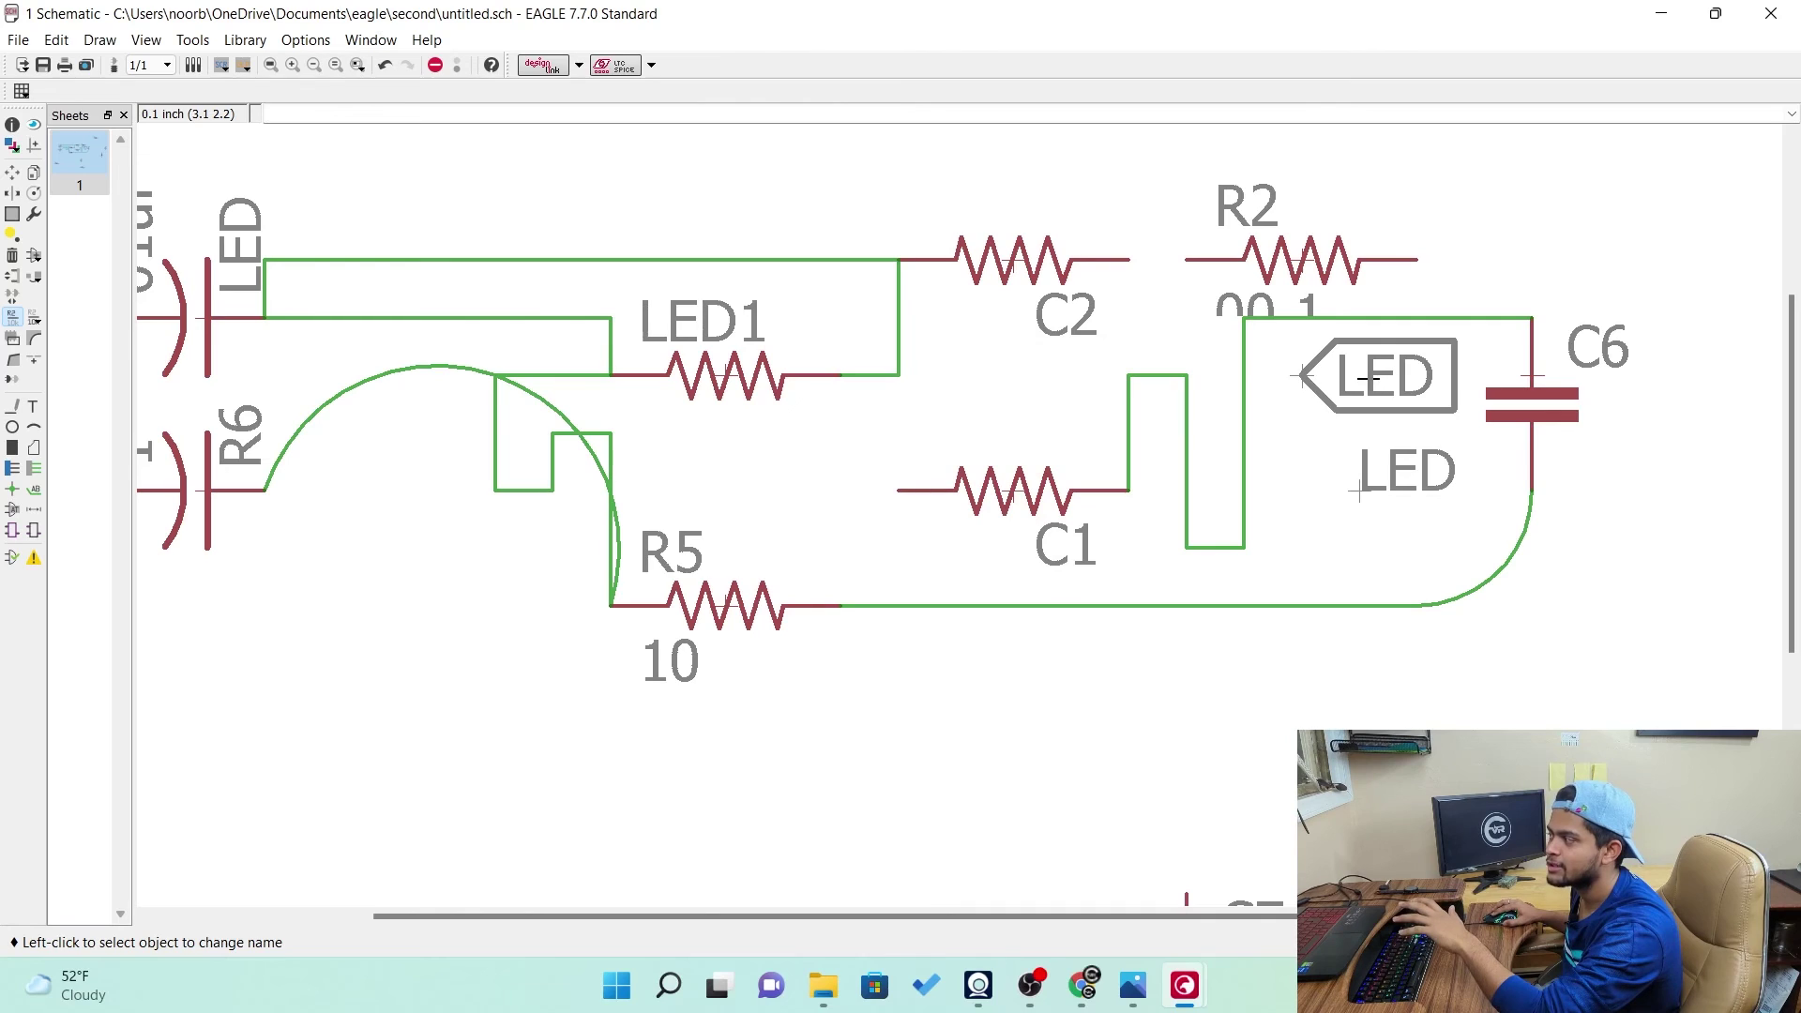
Move the flag-shaped LED label above C6, to the right of R2
click(12, 172)
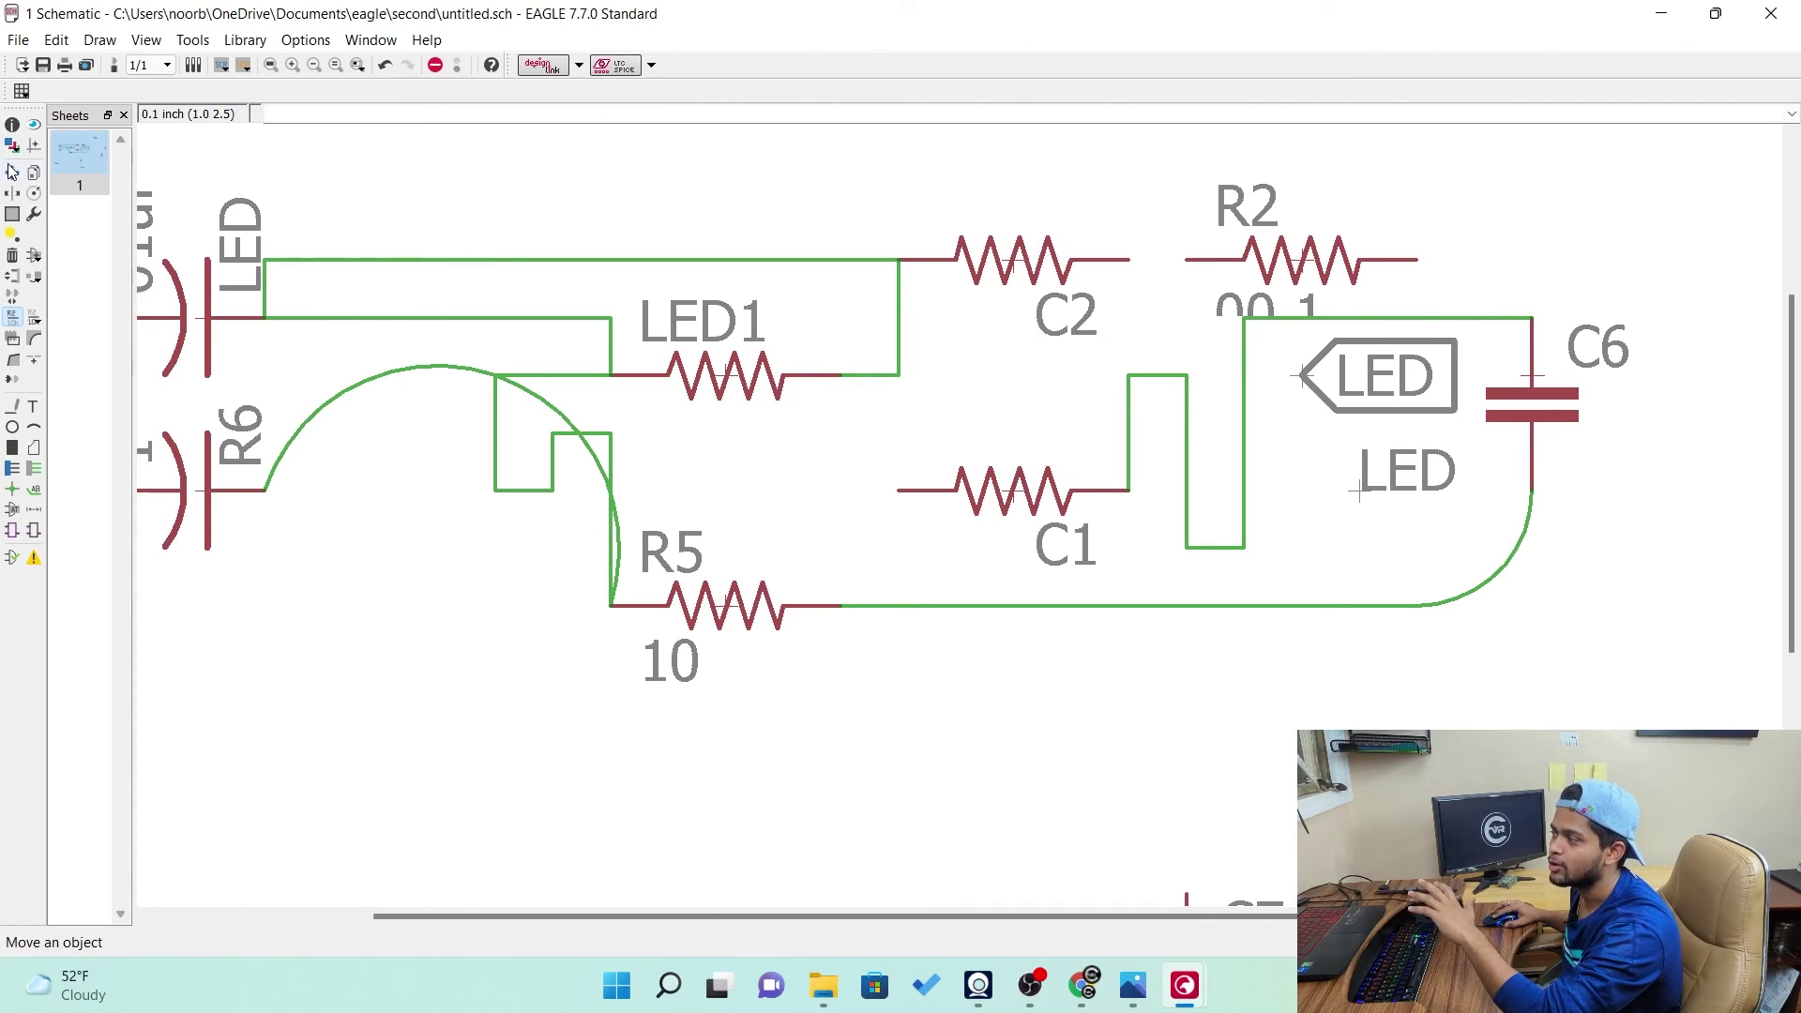
click(12, 172)
click(1303, 373)
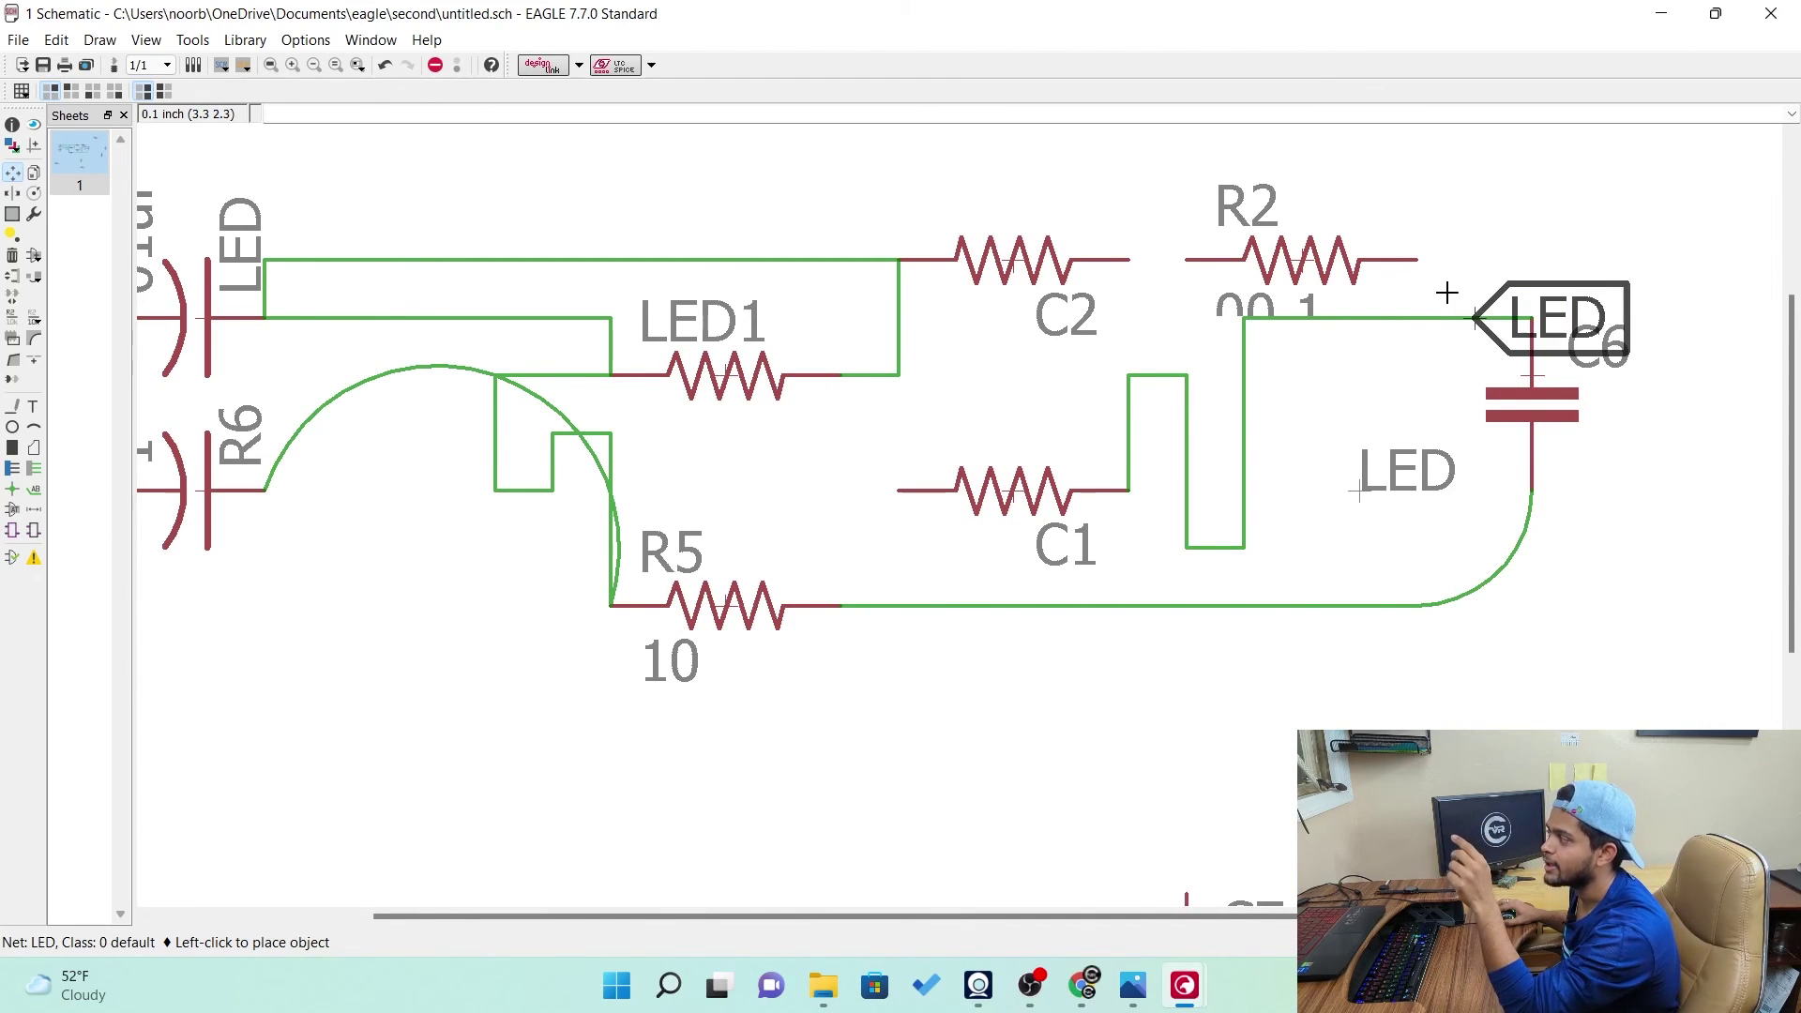
click(1475, 261)
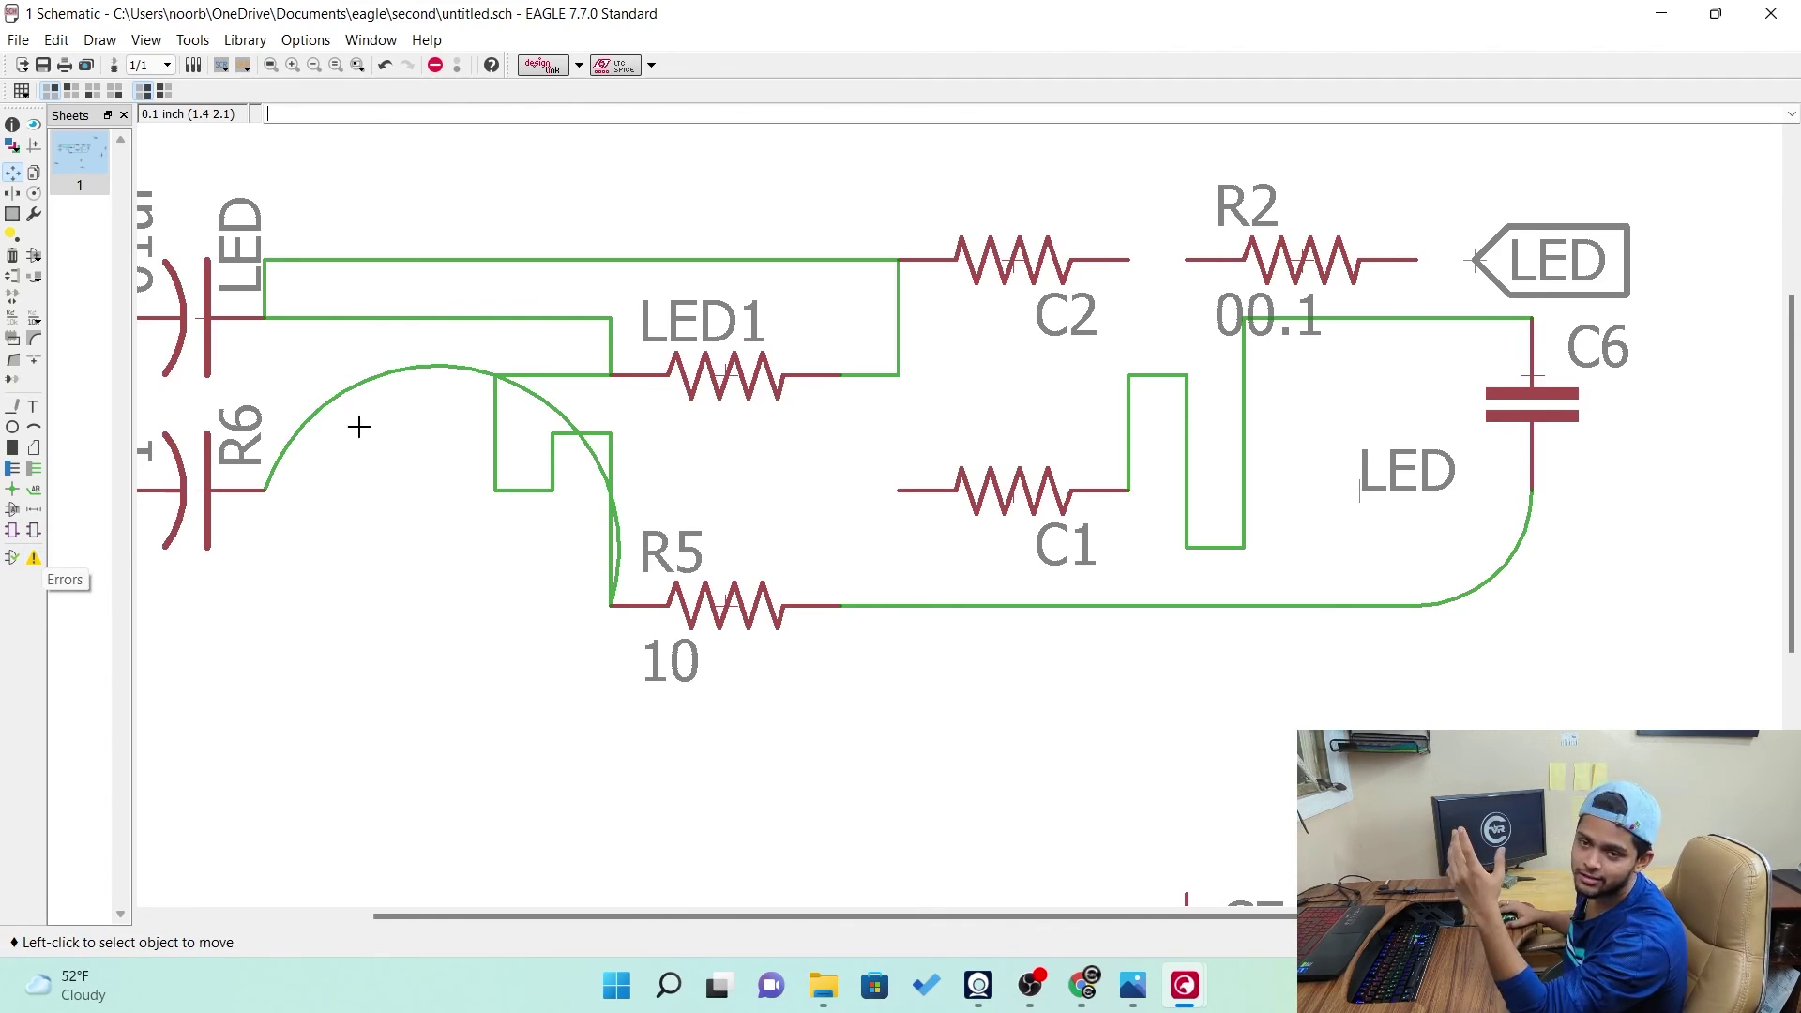
scroll(485, 481, down, 1)
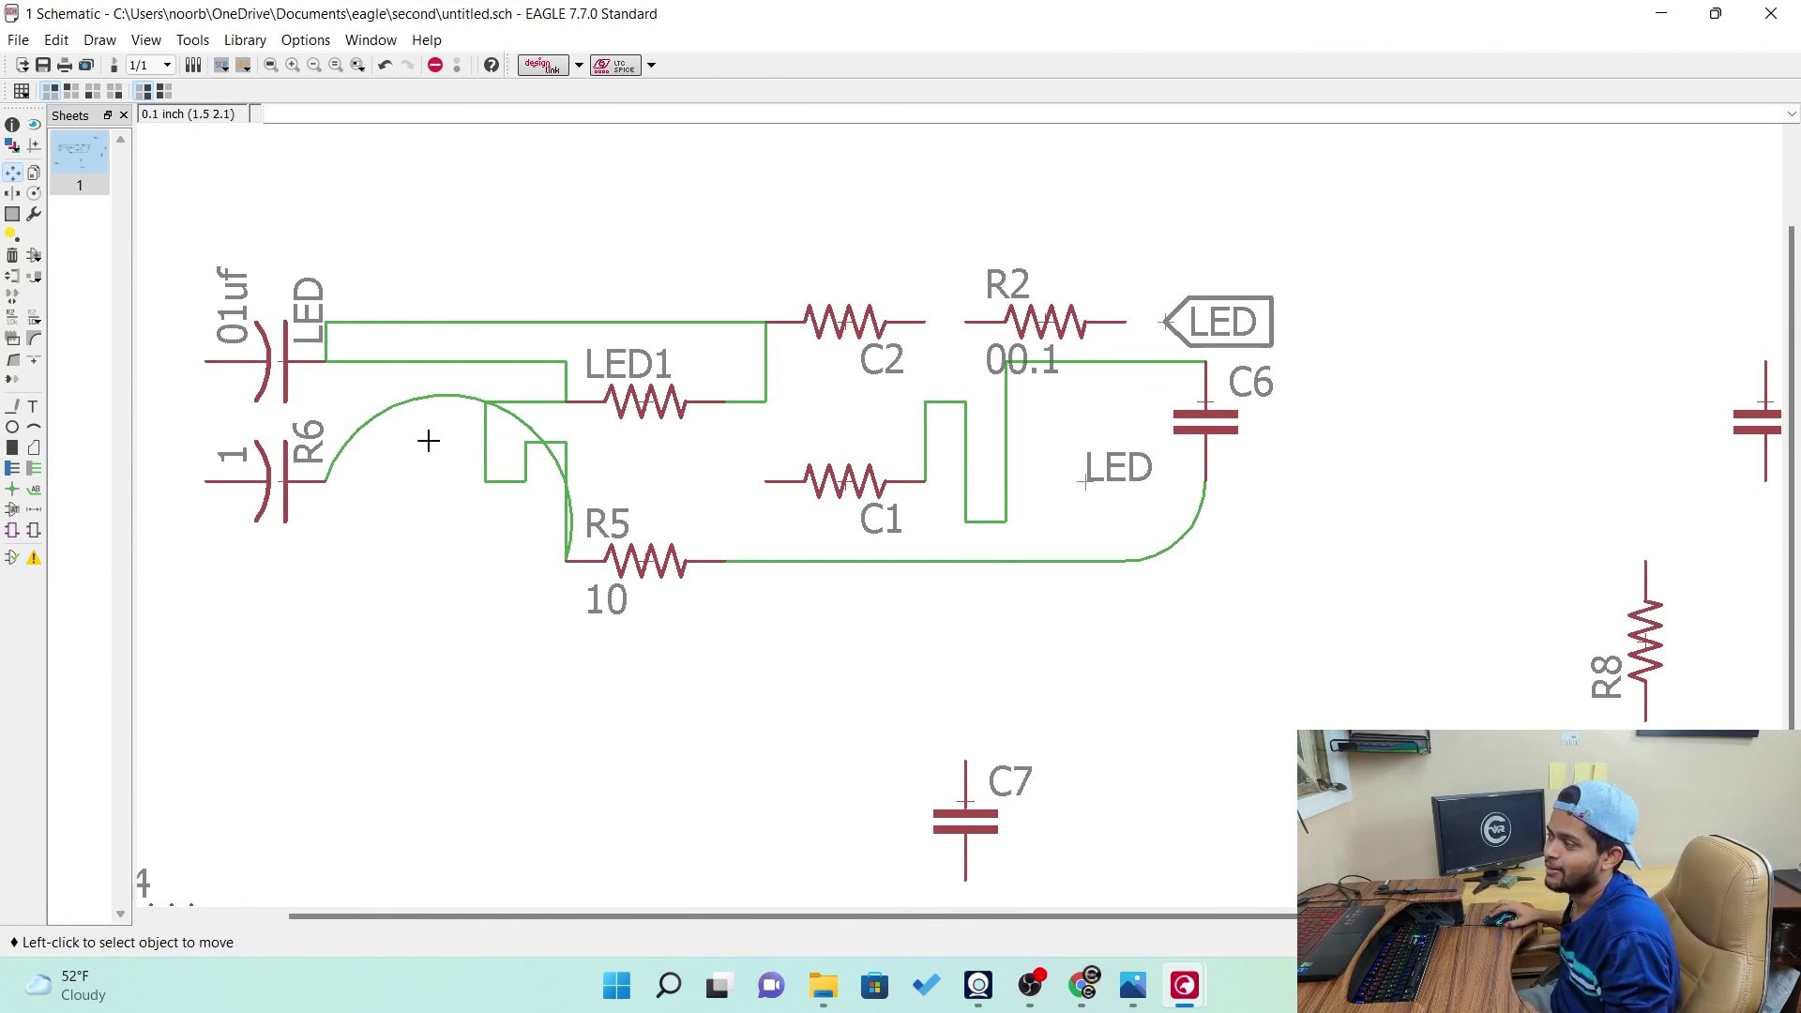
scroll(705, 498, down, 2)
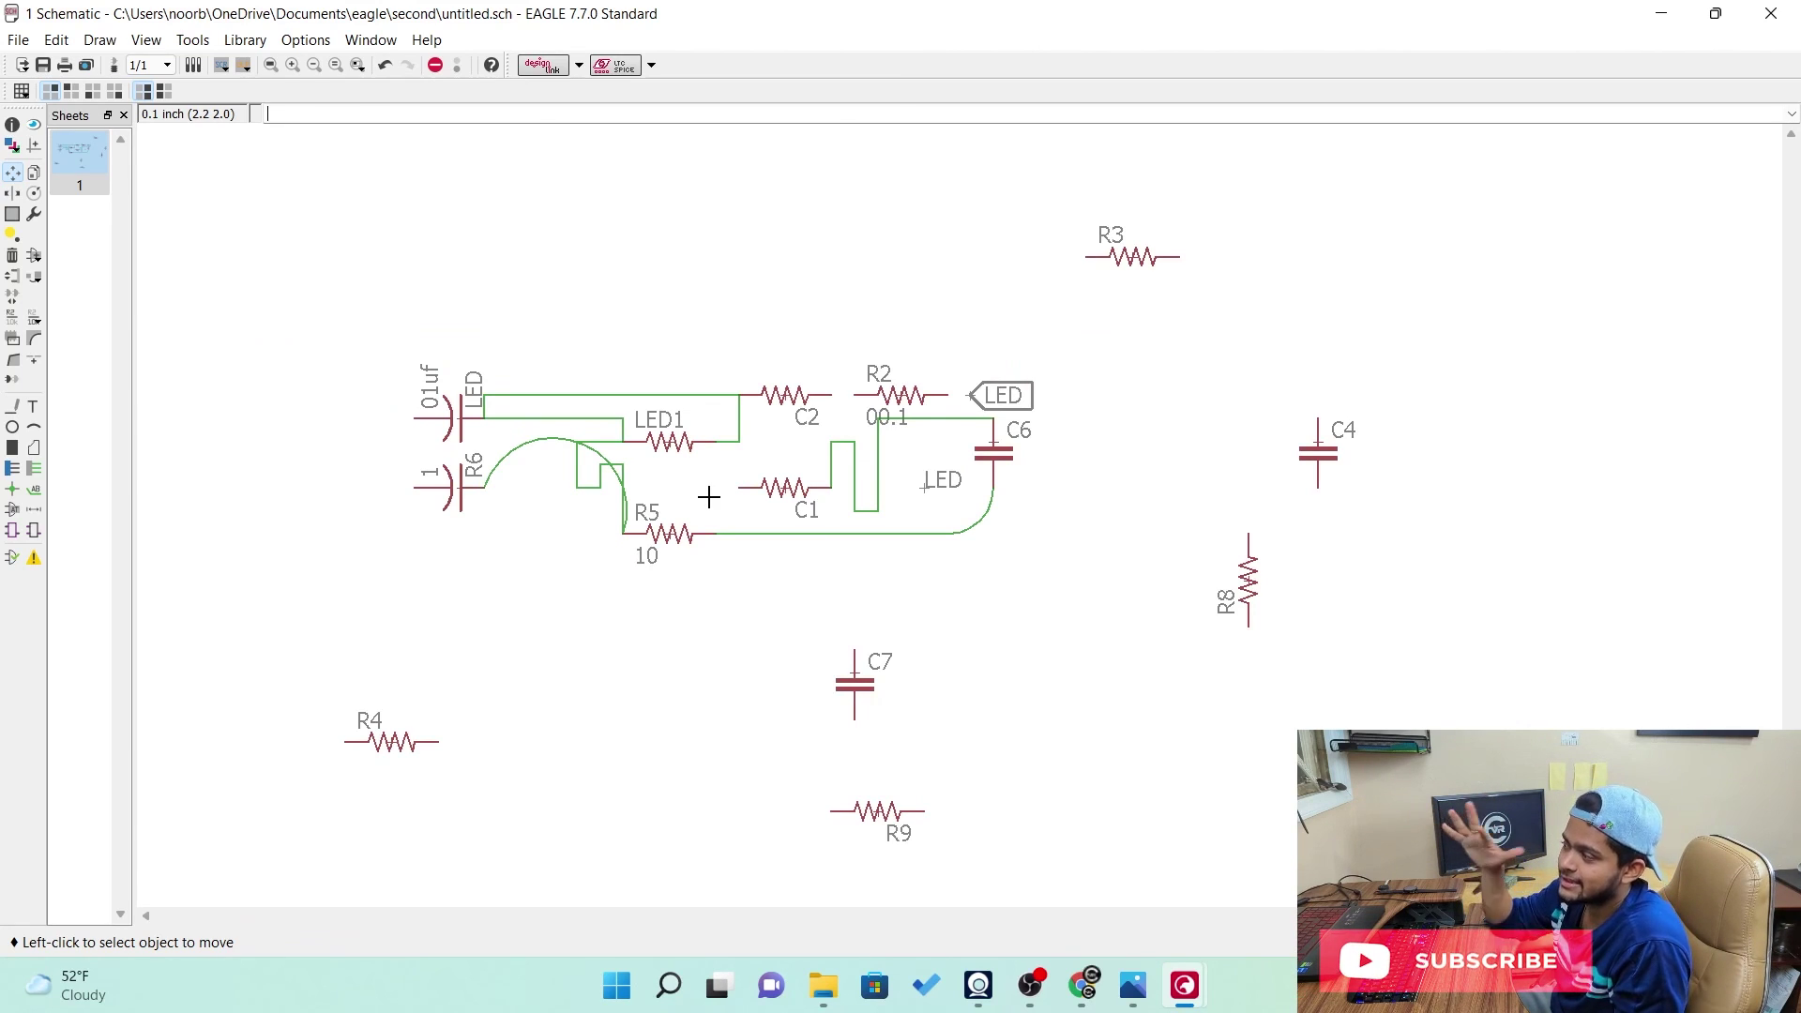